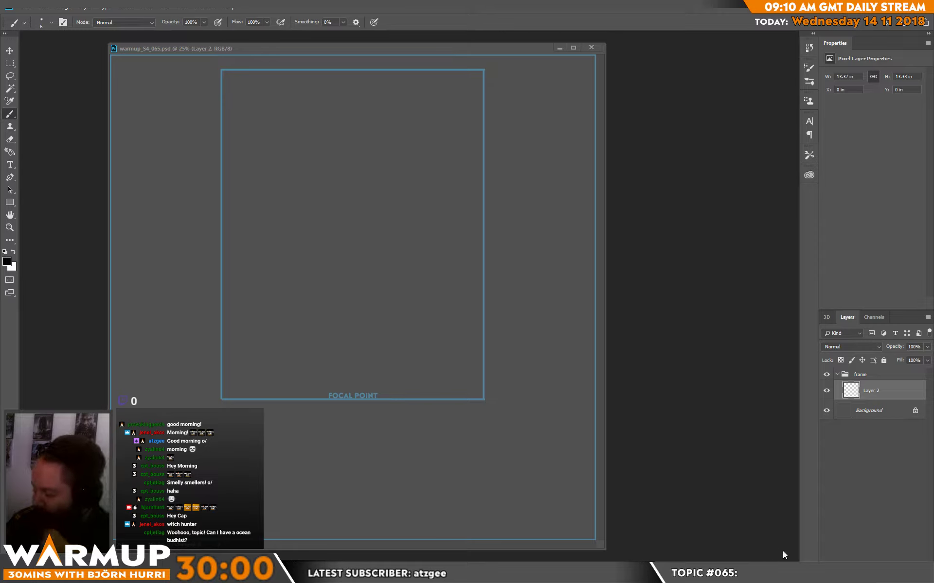
key(alt+Tab)
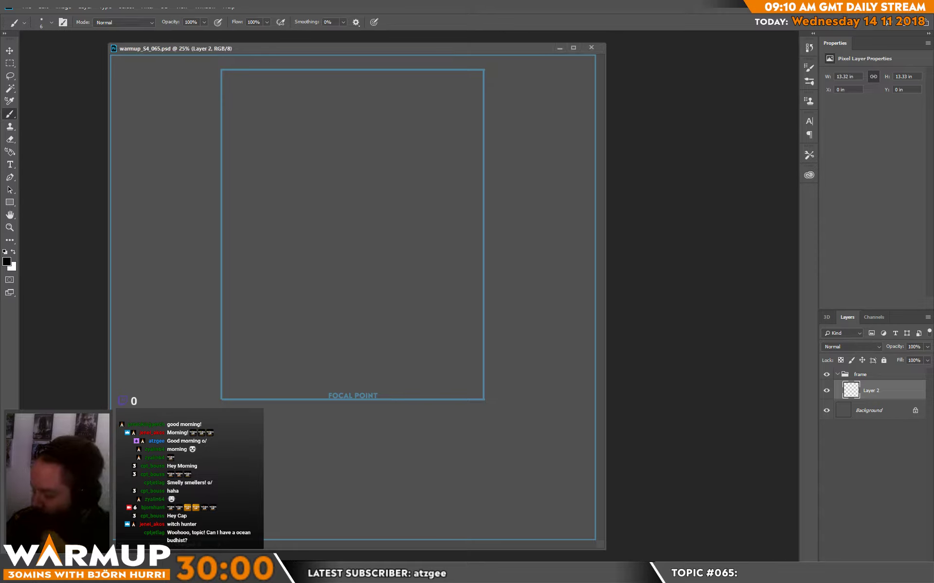
click(793, 569)
click(834, 566)
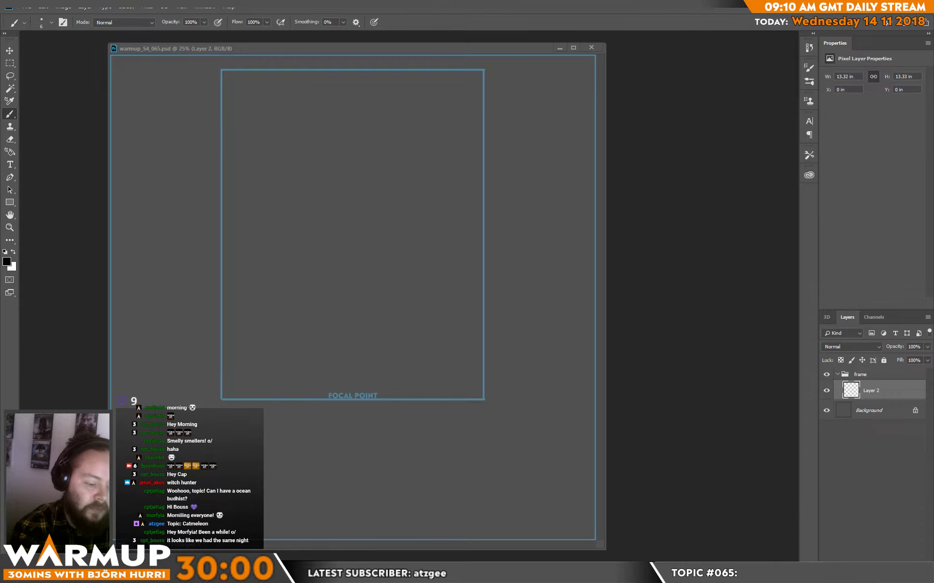
Step: Bring the web browser over the canvas, roll Google's six-sided die once, and close the browser window
drag(0, 150, 479, 144)
click(123, 368)
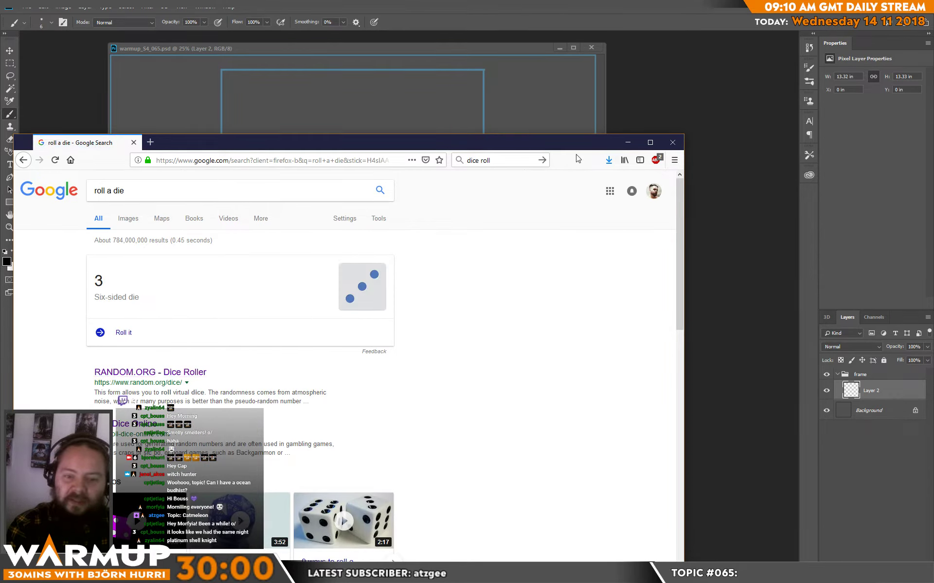
click(678, 142)
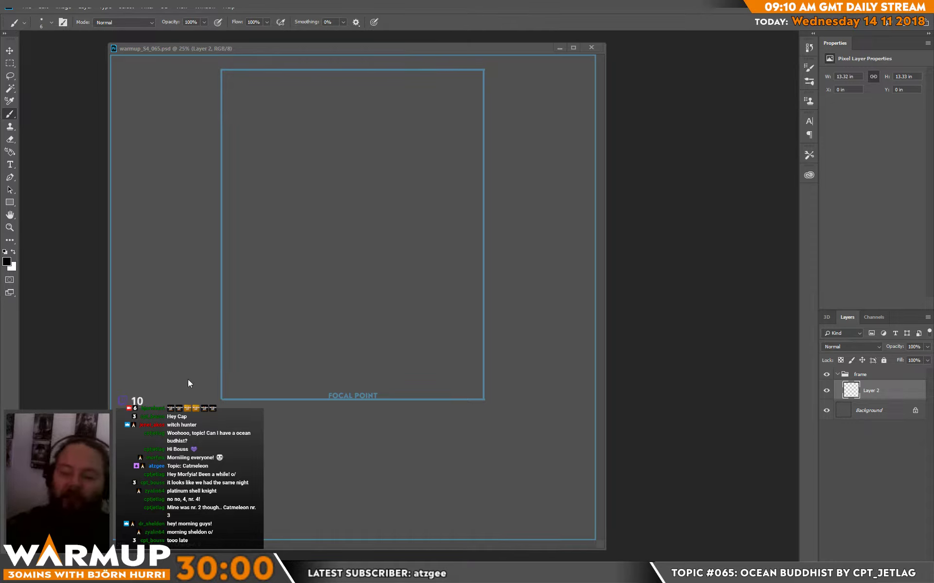
Step: Move the floating warmup_S4_065.psd document window across the workspace so it clears the webcam and chat area
drag(223, 48, 228, 54)
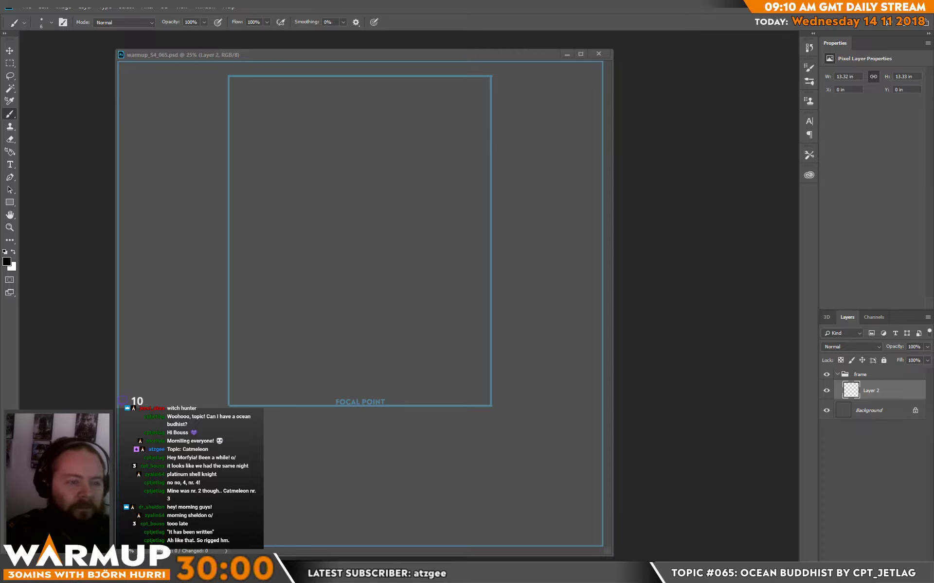
key(alt+Tab)
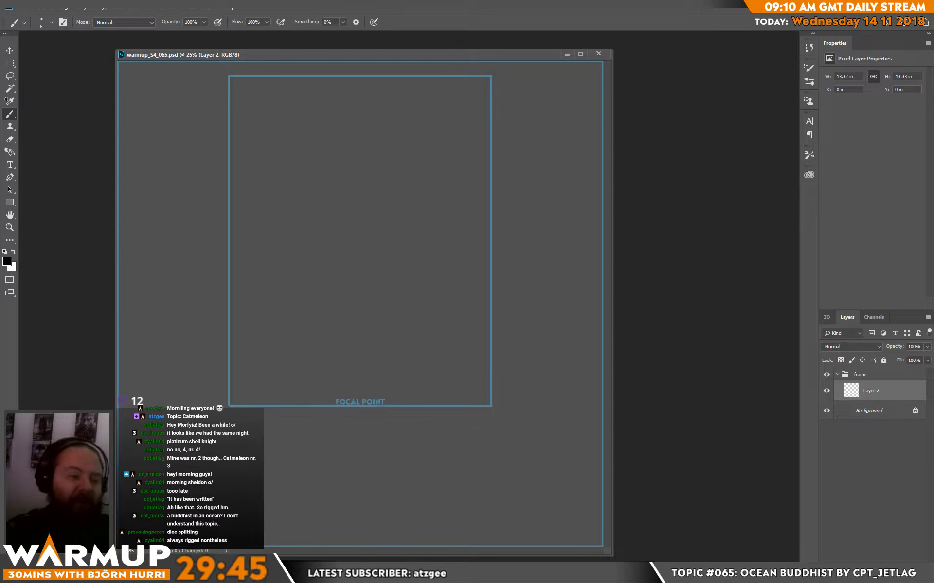
drag(211, 61, 370, 58)
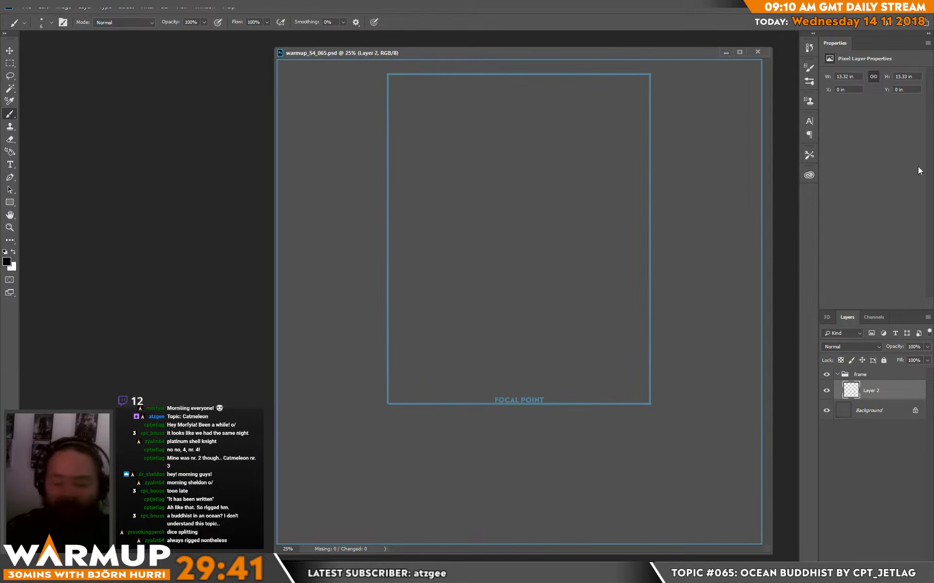
click(826, 392)
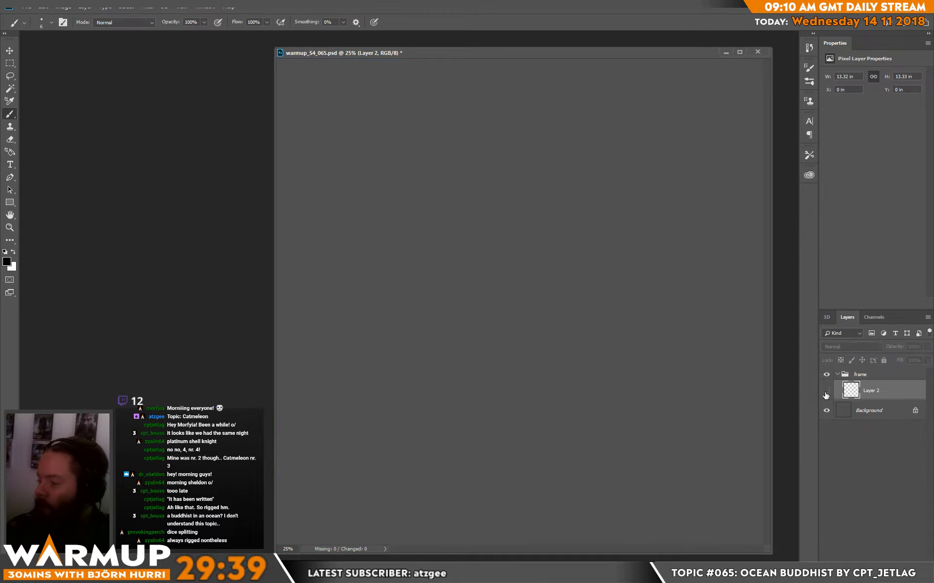
click(826, 392)
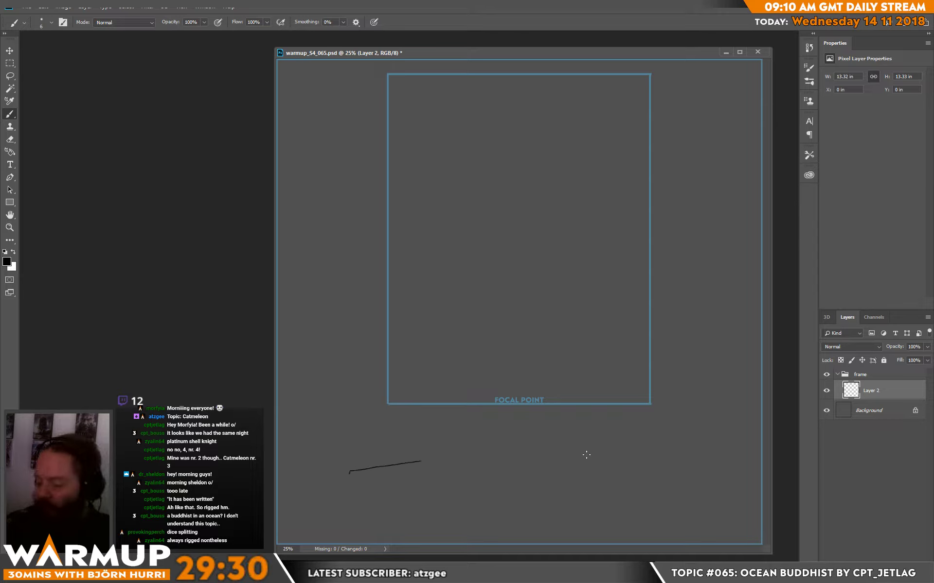
drag(586, 455, 420, 524)
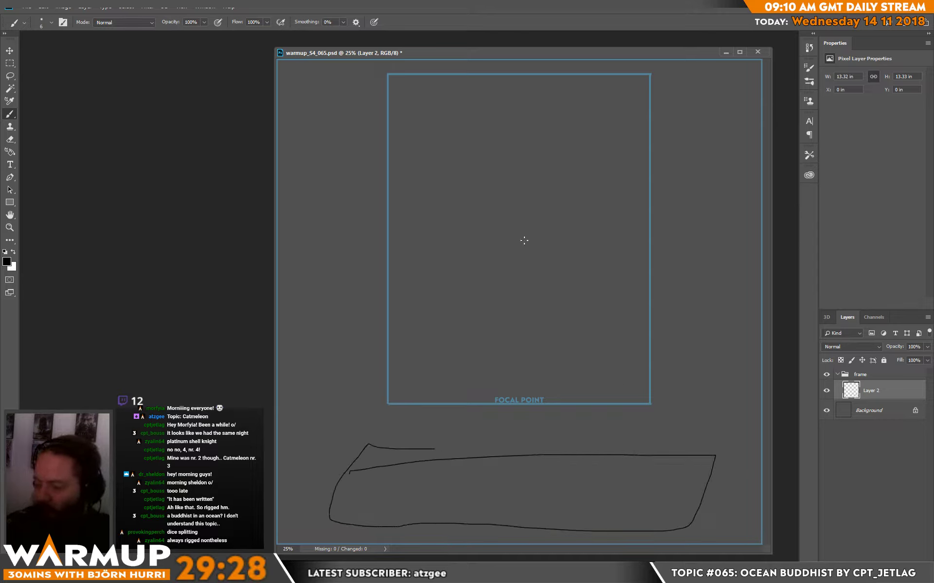
key(ctrl+z)
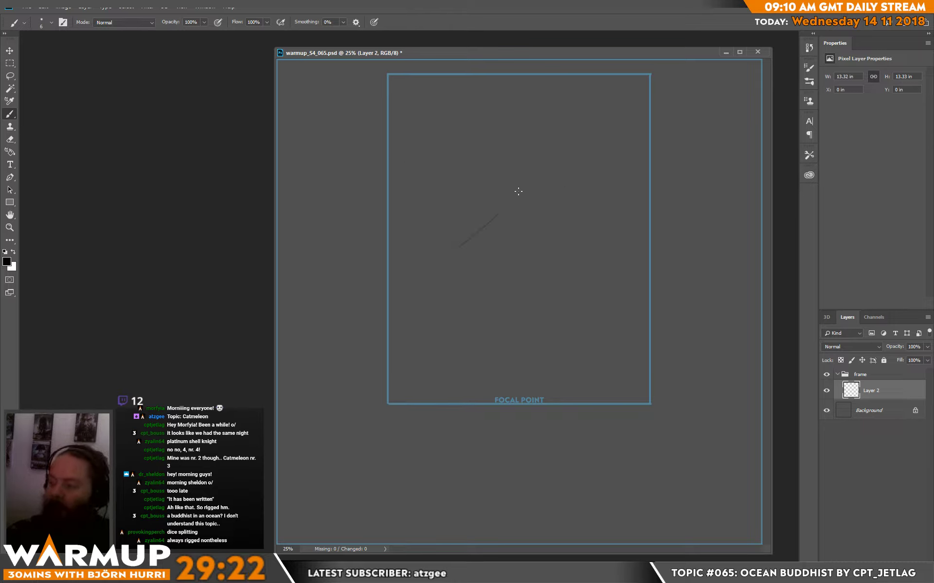
drag(518, 191, 528, 237)
key(ctrl+z)
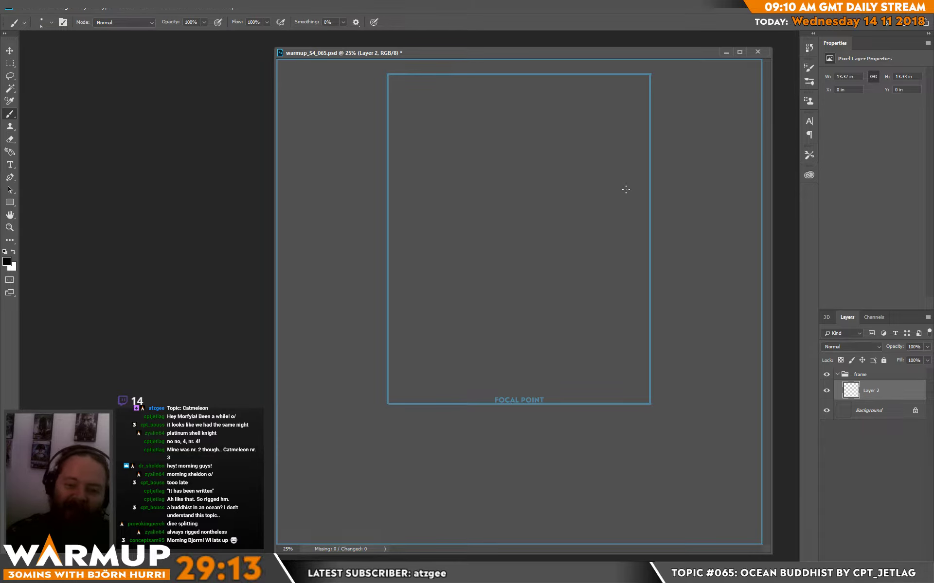
Step: Add a new empty layer directly above the Background and show the canvas in full-screen mode, centred in the workspace
click(869, 408)
key(ctrl+alt+shift+n)
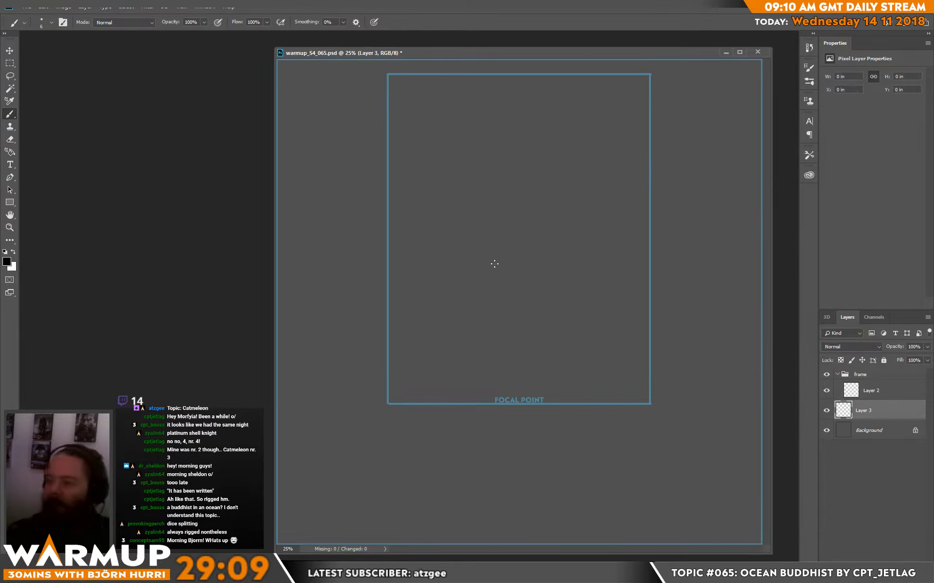
key(f)
mouse_move(560, 234)
mouse_down()
mouse_move(539, 224)
mouse_move(554, 229)
mouse_up()
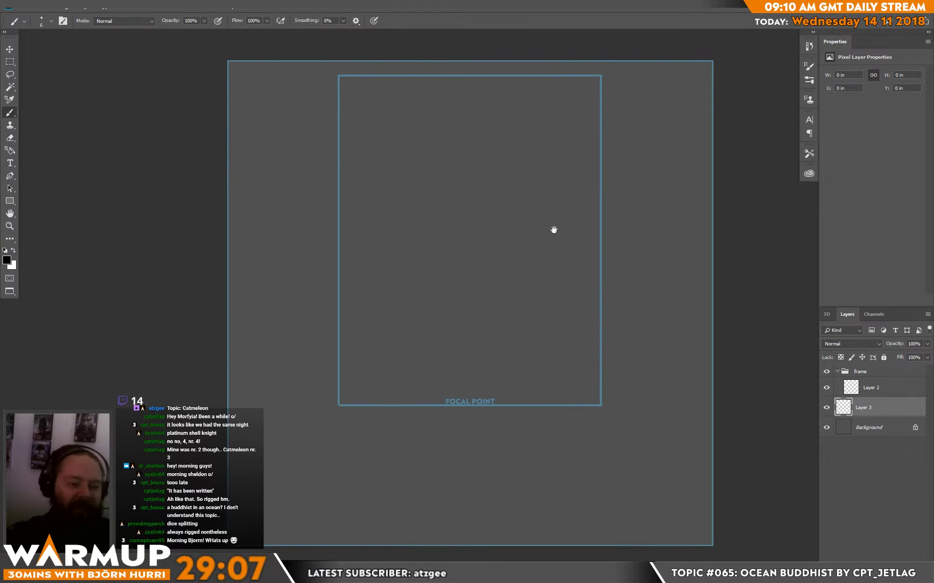
Step: Enlarge the round brush and block in a large seated figure with crossed legs in overlapping translucent dark strokes
right_click(442, 237)
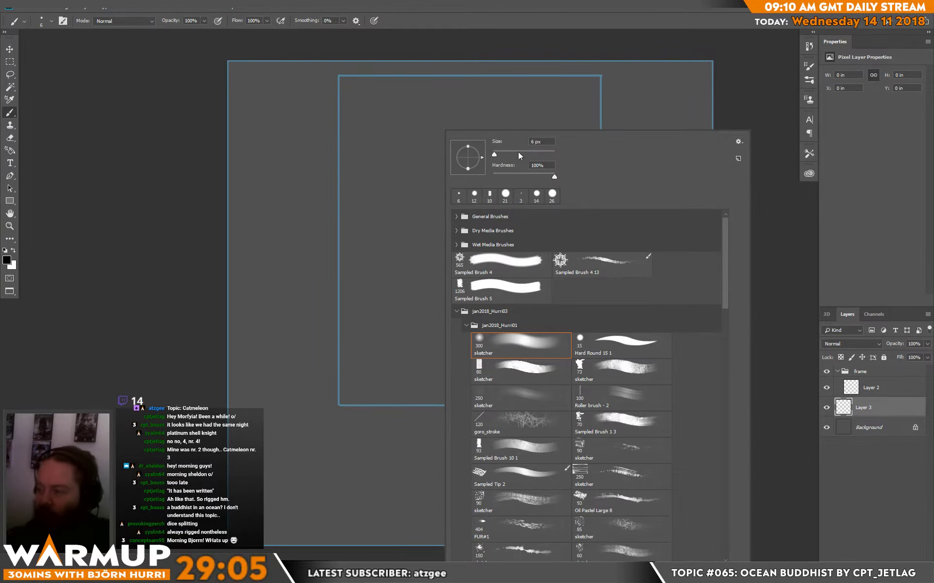
mouse_move(324, 259)
mouse_down()
mouse_move(312, 333)
mouse_move(339, 449)
mouse_move(283, 366)
mouse_move(326, 458)
mouse_move(387, 475)
mouse_move(606, 368)
mouse_move(508, 451)
mouse_move(535, 491)
mouse_up()
mouse_move(369, 214)
mouse_down()
mouse_move(369, 112)
mouse_move(395, 94)
mouse_move(478, 175)
mouse_up()
mouse_move(374, 232)
mouse_down()
mouse_move(313, 289)
mouse_move(304, 263)
mouse_move(373, 300)
mouse_move(418, 316)
mouse_up()
mouse_move(340, 379)
mouse_down()
mouse_move(281, 448)
mouse_move(639, 274)
mouse_move(575, 425)
mouse_up()
mouse_move(433, 158)
mouse_down()
mouse_move(395, 251)
mouse_move(441, 297)
mouse_move(472, 242)
mouse_move(528, 197)
mouse_move(608, 222)
mouse_move(604, 250)
mouse_move(552, 299)
mouse_move(520, 314)
mouse_up()
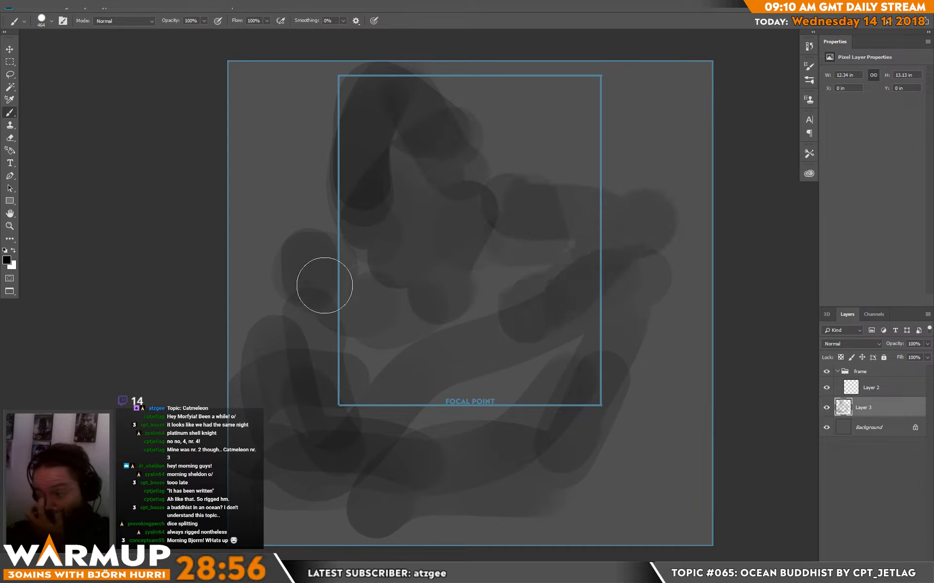
mouse_move(323, 283)
mouse_down()
mouse_move(345, 332)
mouse_move(316, 352)
mouse_move(259, 334)
mouse_move(265, 355)
mouse_move(491, 297)
mouse_move(595, 259)
mouse_move(628, 236)
mouse_up()
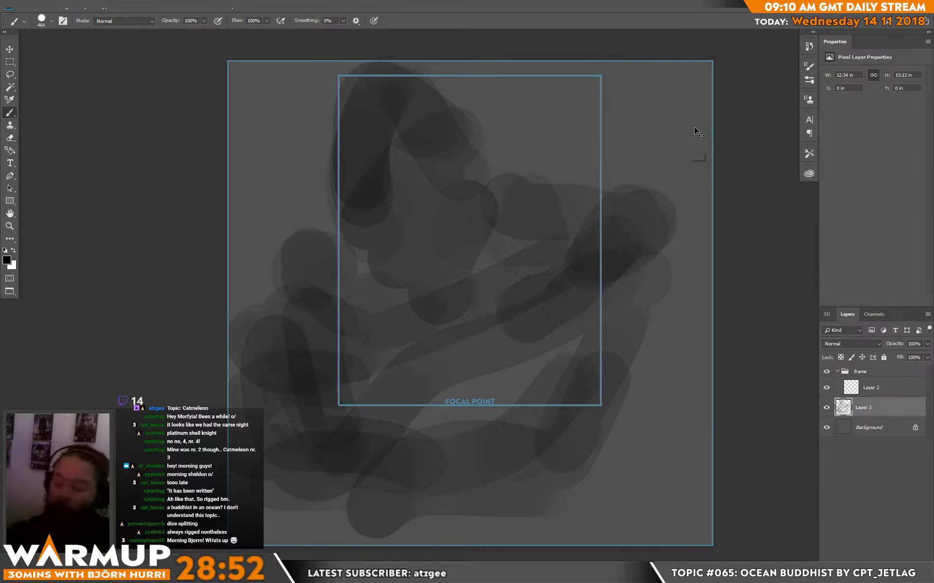
Step: Free-transform the figure to about 64% width and 63% height, rotated 5.8° and slightly skewed, within the focal point frame
key(ctrl+t)
drag(676, 61, 574, 171)
drag(664, 142, 692, 192)
drag(507, 341, 552, 270)
drag(696, 318, 712, 280)
drag(617, 212, 590, 223)
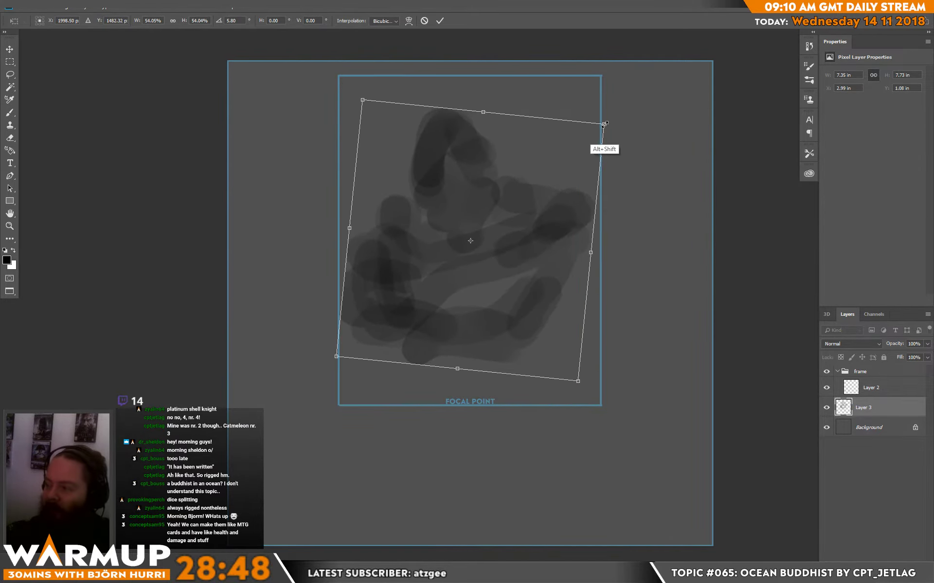
drag(604, 124, 627, 111)
drag(499, 101, 492, 112)
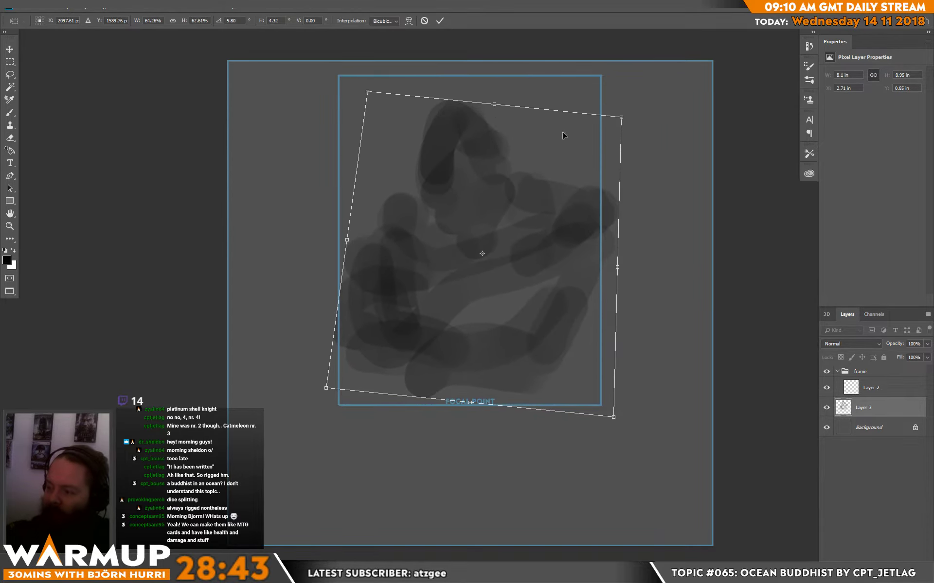
key(Return)
Step: Enlarge the figure slightly with a proportional transform and shift it a little lower and to the right
key(ctrl+t)
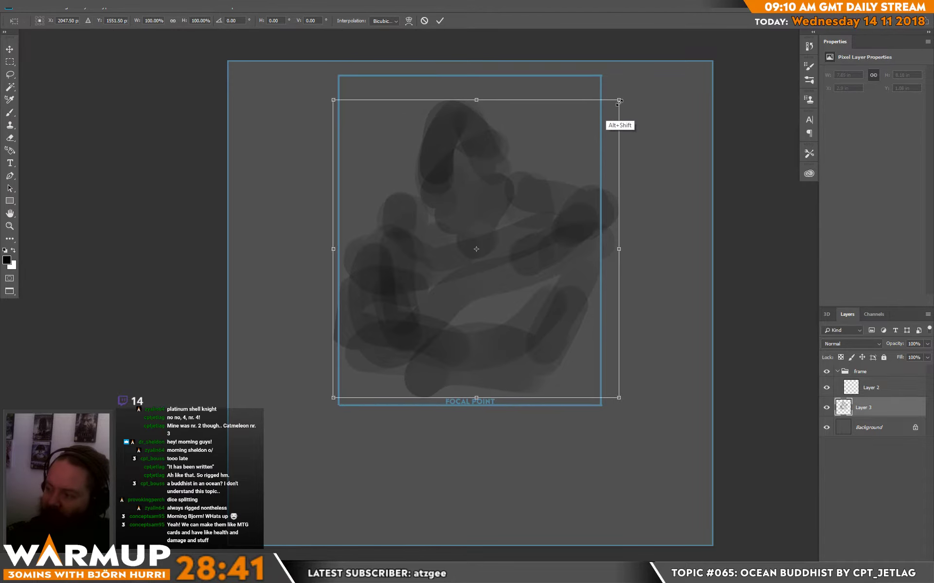
drag(619, 100, 629, 89)
drag(562, 203, 573, 226)
key(Return)
Step: Brush more dark strokes over the figure's head, torso and legs to fill the gaps and solidify the silhouette
key(b)
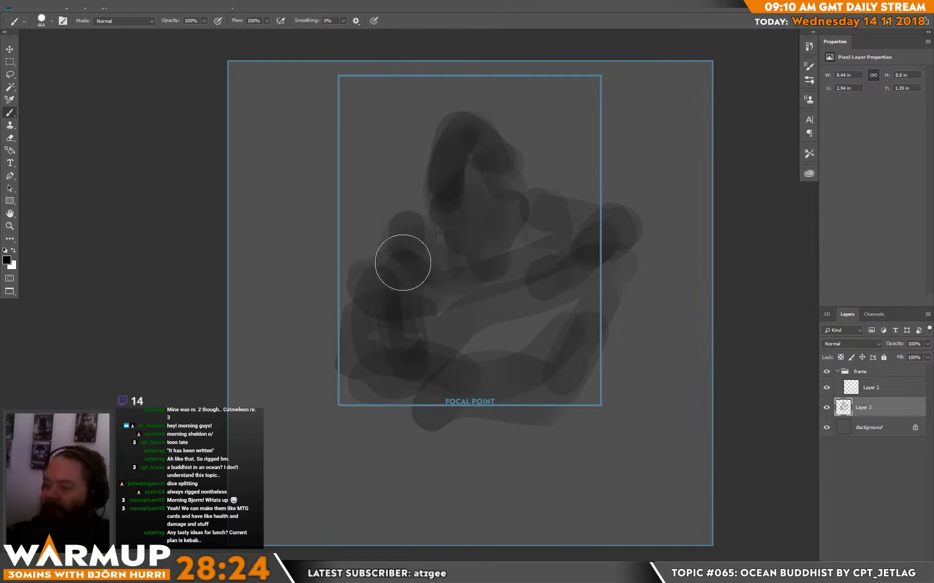
mouse_move(473, 347)
mouse_down()
mouse_move(559, 274)
mouse_move(505, 229)
mouse_move(566, 320)
mouse_move(482, 378)
mouse_move(535, 301)
mouse_move(568, 312)
mouse_move(391, 326)
mouse_move(465, 259)
mouse_move(464, 150)
mouse_move(505, 230)
mouse_move(395, 296)
mouse_move(384, 270)
mouse_move(418, 295)
mouse_move(417, 366)
mouse_up()
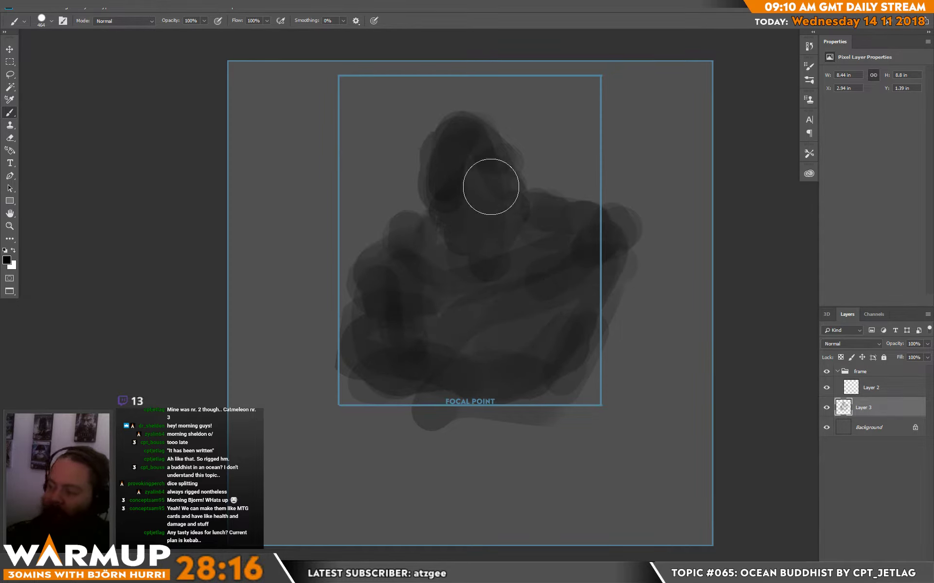
Step: Add a new layer beneath the figure and paint curved dark grey masses around it, blending them with a grey sampled from the canvas
click(878, 427)
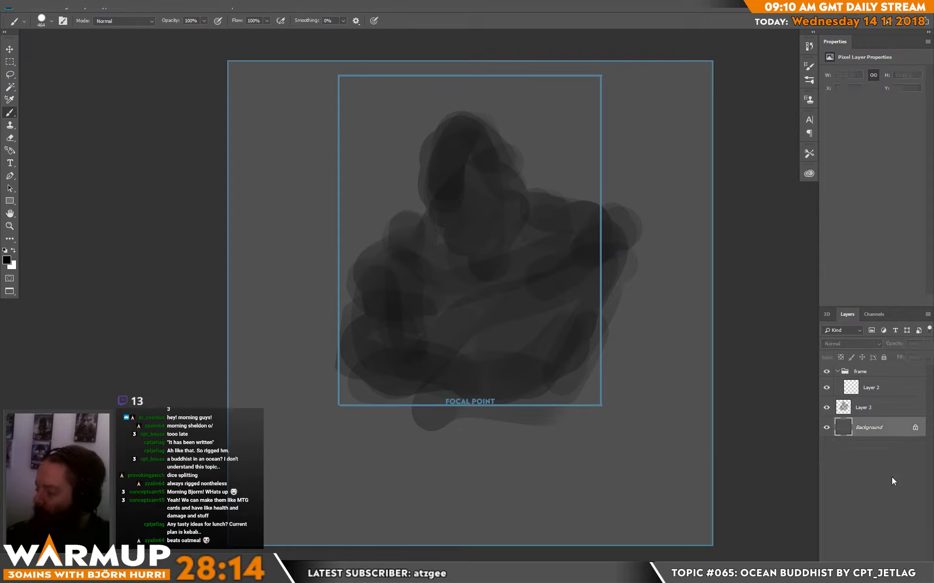
key(ctrl+shift+alt+n)
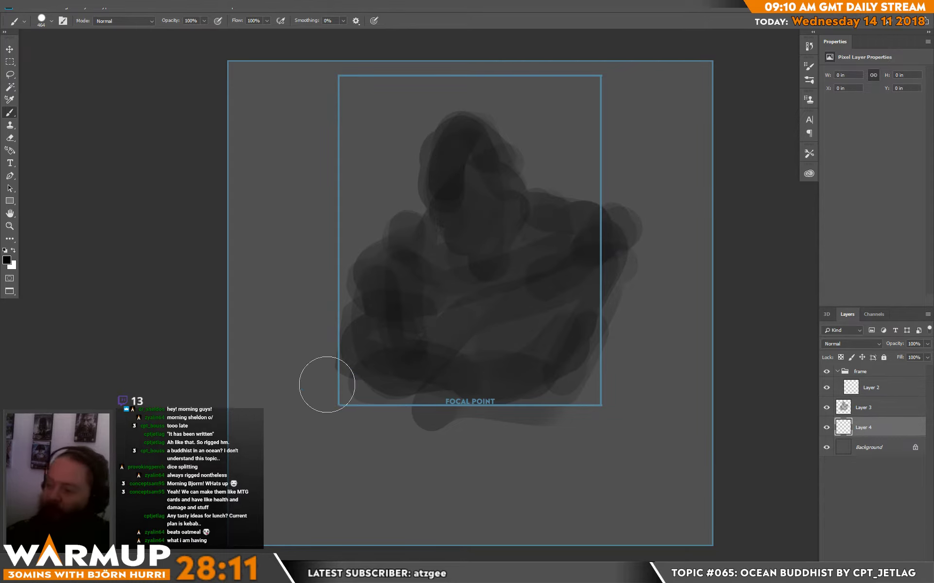
drag(253, 126, 225, 432)
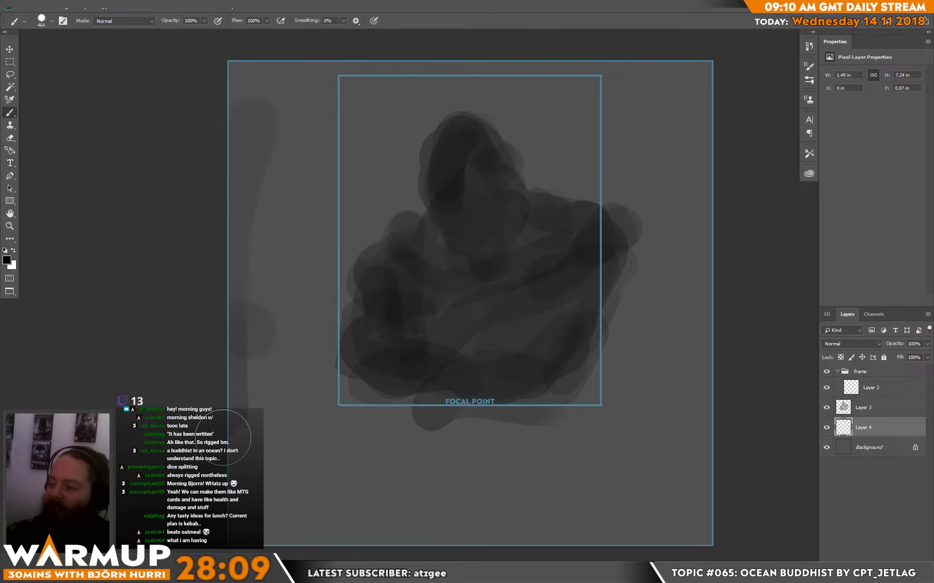
mouse_move(238, 201)
mouse_down()
mouse_move(251, 316)
mouse_move(313, 331)
mouse_move(286, 114)
mouse_move(255, 152)
mouse_move(331, 293)
mouse_up()
mouse_move(568, 80)
mouse_down()
mouse_move(646, 104)
mouse_move(666, 162)
mouse_move(687, 132)
mouse_move(678, 46)
mouse_up()
mouse_move(694, 369)
mouse_down()
mouse_move(631, 406)
mouse_move(300, 491)
mouse_move(384, 488)
mouse_move(682, 400)
mouse_move(374, 555)
mouse_move(661, 440)
mouse_move(581, 494)
mouse_move(569, 459)
mouse_move(644, 407)
mouse_move(623, 356)
mouse_move(431, 454)
mouse_move(222, 390)
mouse_move(338, 424)
mouse_move(213, 453)
mouse_move(311, 455)
mouse_move(208, 497)
mouse_move(299, 548)
mouse_move(686, 534)
mouse_move(397, 531)
mouse_up()
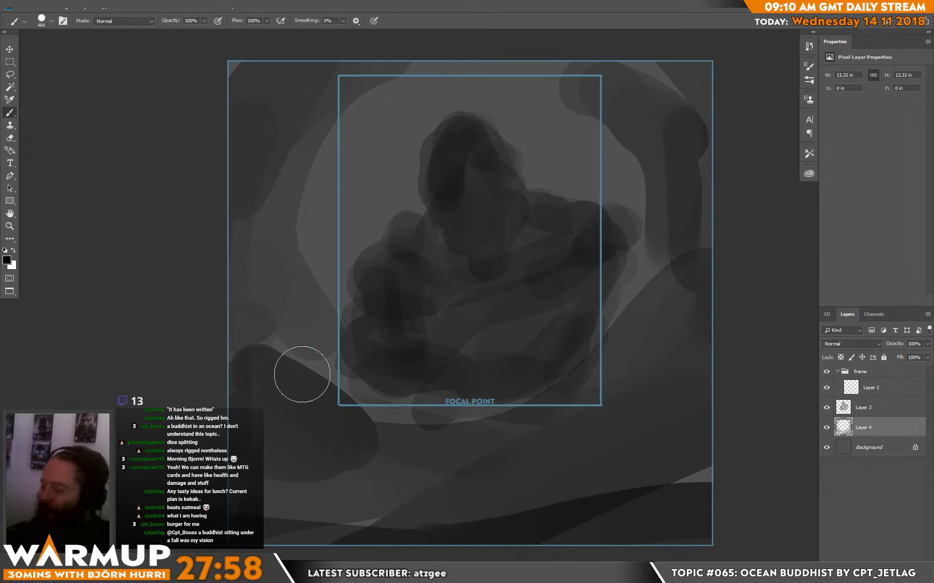
mouse_move(338, 271)
mouse_down()
mouse_move(340, 291)
mouse_move(315, 213)
mouse_move(354, 213)
mouse_move(337, 258)
mouse_move(340, 316)
mouse_move(323, 304)
mouse_move(312, 211)
mouse_move(350, 235)
mouse_move(360, 207)
mouse_up()
alt+click(351, 225)
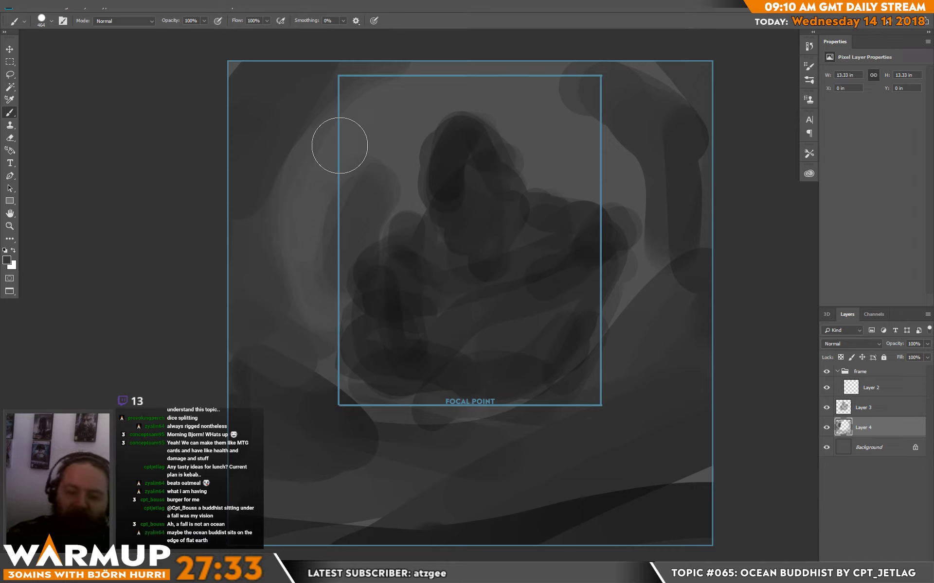
Step: Scale the figure on Layer 3 to about 91%, rotate it very slightly, and move it up within the focal point frame
click(879, 406)
click(878, 390)
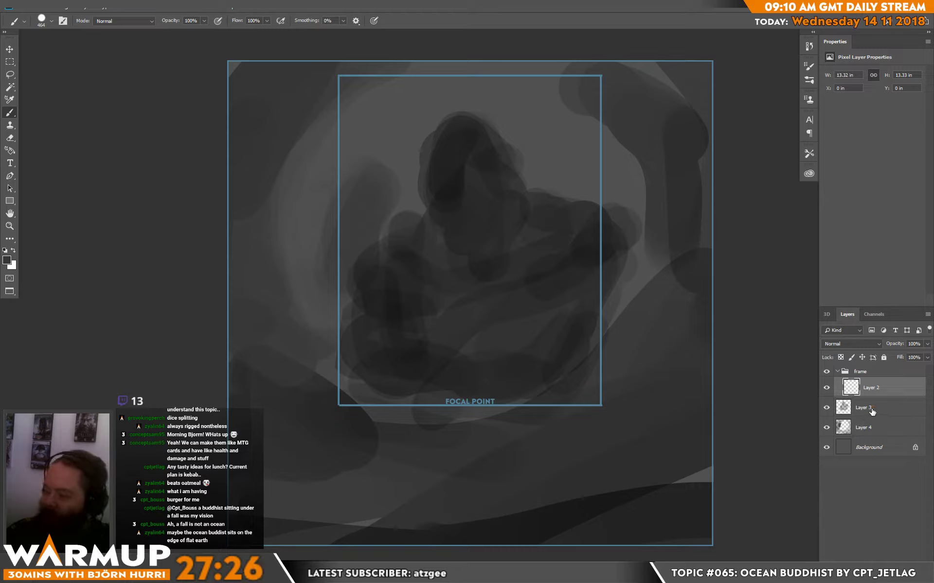
click(872, 408)
key(ctrl+t)
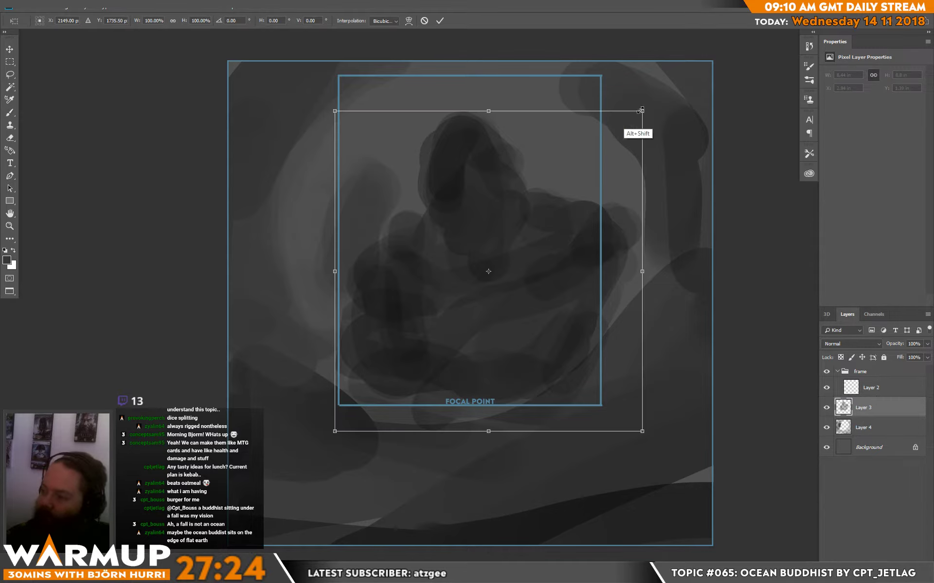
drag(642, 110, 627, 126)
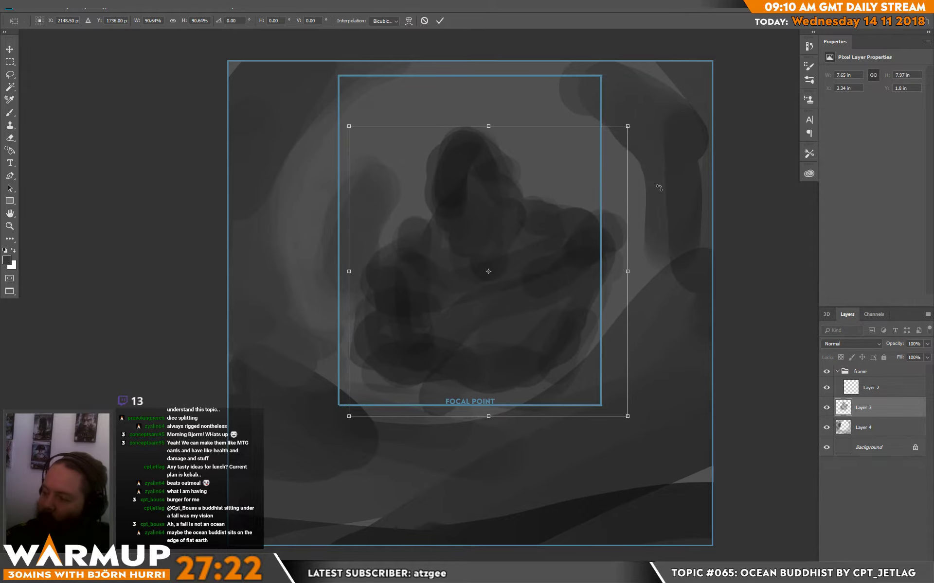
drag(660, 187, 660, 183)
key(Return)
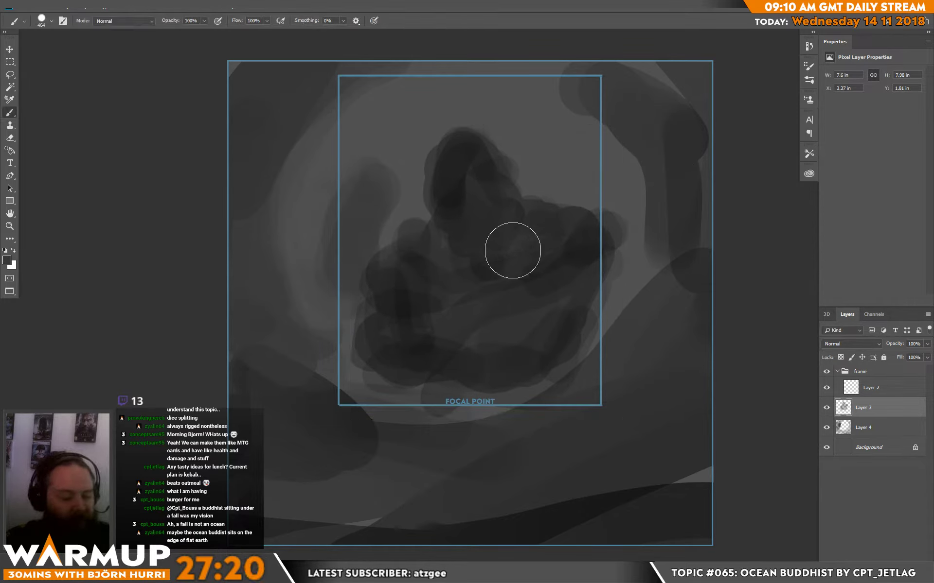
key(v)
drag(562, 306, 565, 269)
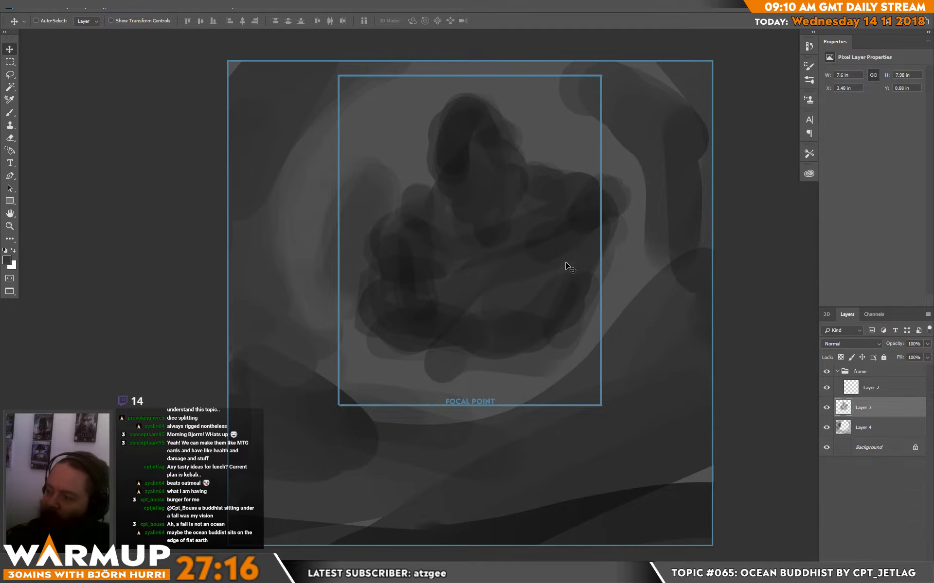
Step: Add a layer between Layer 3 and Layer 4 and paint the seated figure's silhouette in dark olive green #465a38
key(b)
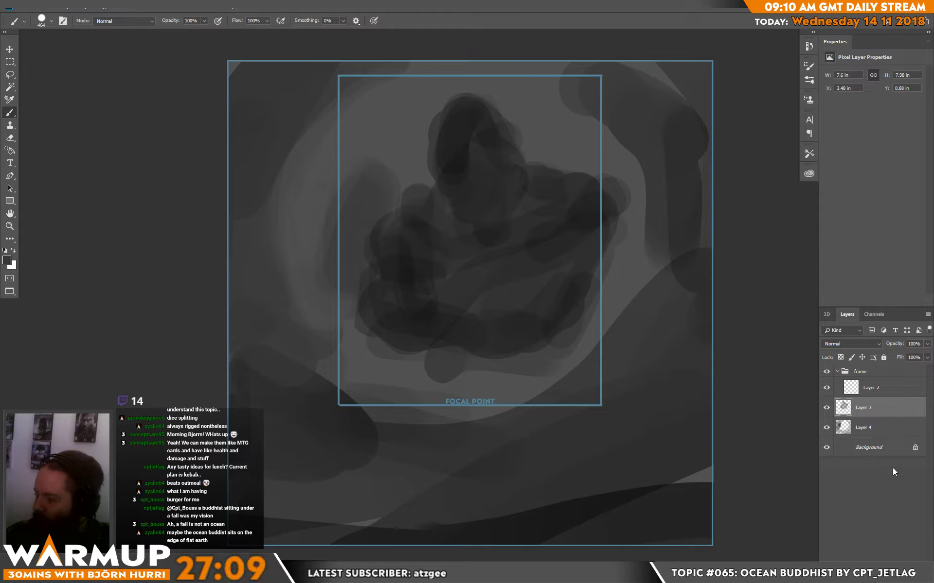
click(863, 429)
click(888, 560)
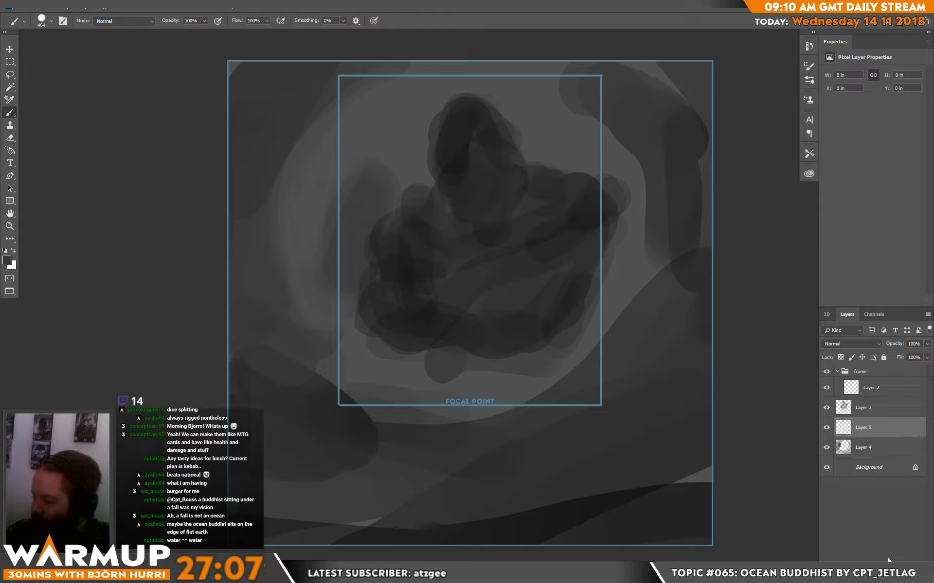
click(7, 261)
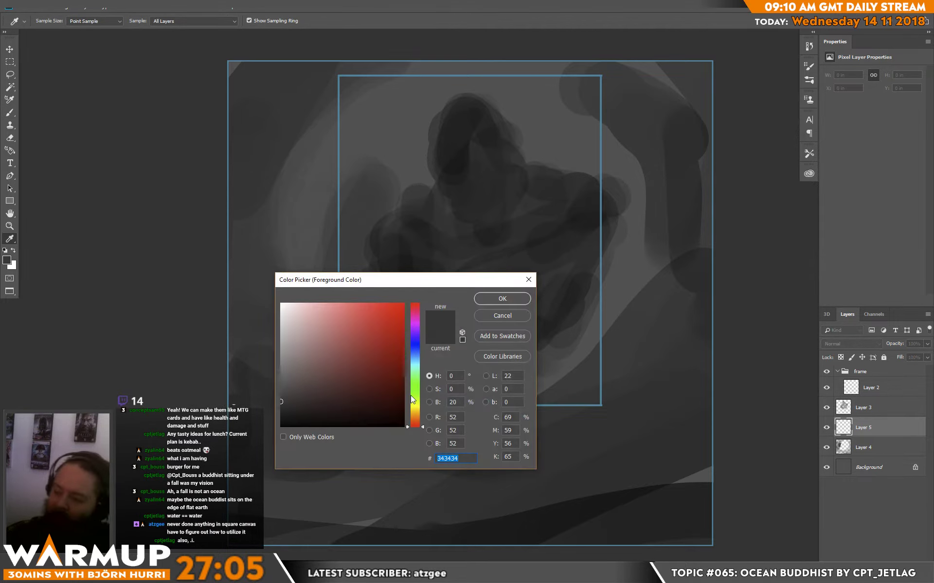
click(413, 392)
drag(413, 392, 413, 395)
drag(359, 373, 326, 383)
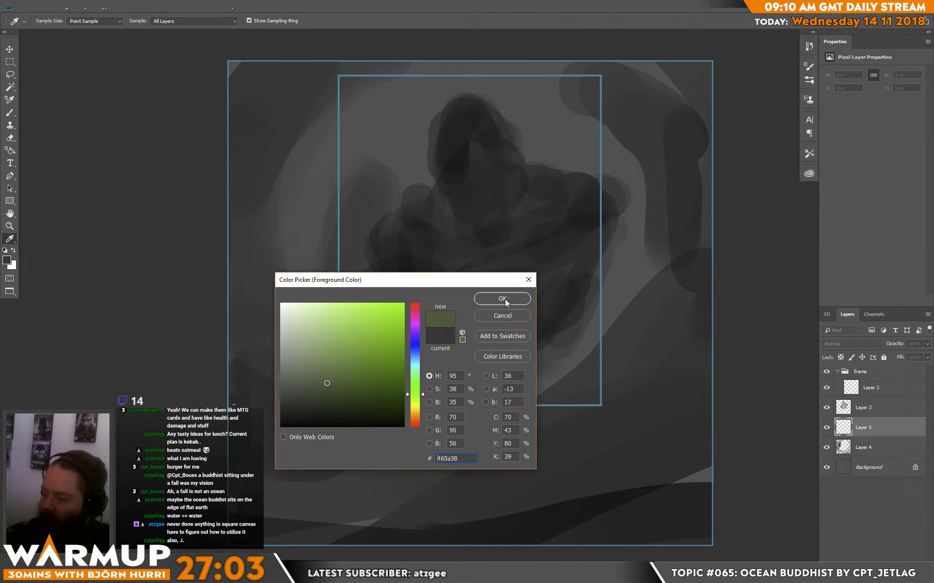
click(503, 301)
mouse_move(423, 253)
mouse_down()
mouse_move(459, 211)
mouse_move(469, 130)
mouse_move(514, 252)
mouse_move(498, 181)
mouse_move(585, 205)
mouse_move(558, 319)
mouse_move(474, 328)
mouse_move(410, 318)
mouse_move(398, 288)
mouse_move(497, 231)
mouse_move(526, 318)
mouse_move(416, 228)
mouse_move(399, 244)
mouse_move(392, 310)
mouse_move(499, 340)
mouse_move(460, 351)
mouse_move(568, 305)
mouse_move(585, 244)
mouse_move(540, 198)
mouse_move(471, 157)
mouse_move(504, 244)
mouse_move(553, 264)
mouse_up()
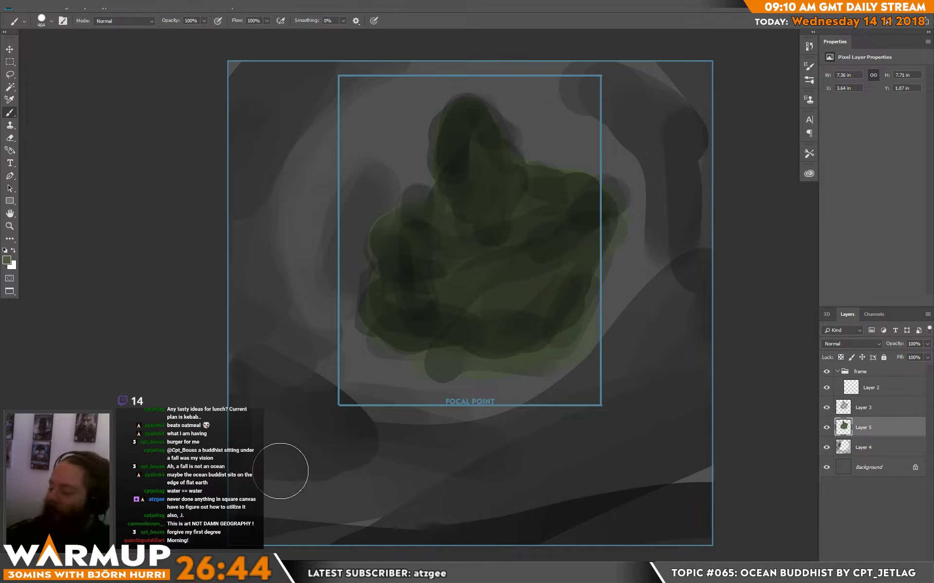
mouse_move(284, 433)
mouse_down()
mouse_move(263, 405)
mouse_move(331, 438)
mouse_move(285, 407)
mouse_up()
key(ctrl+z)
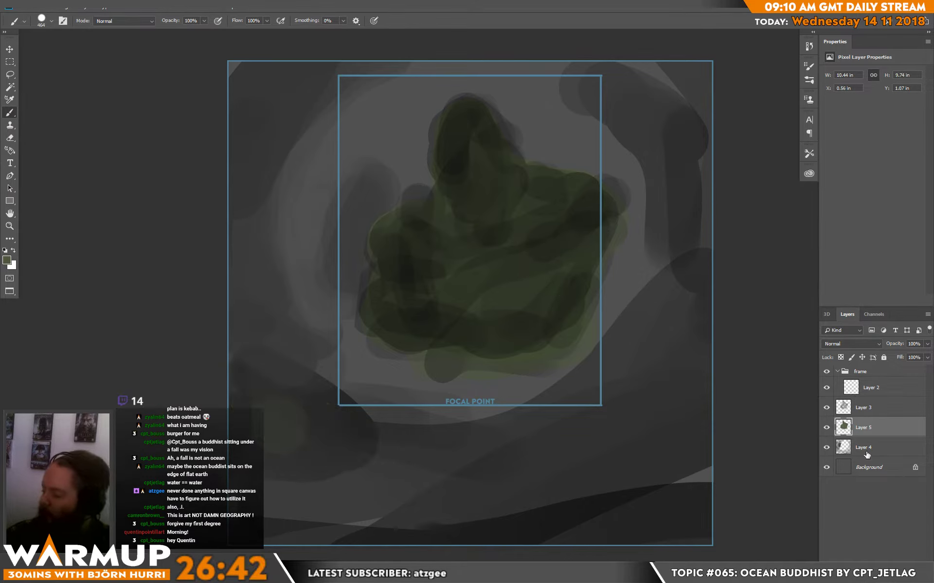
Step: Add a layer directly above the Background and brush the olive green broadly over the backdrop around the figure
click(879, 472)
key(ctrl+shift+alt+n)
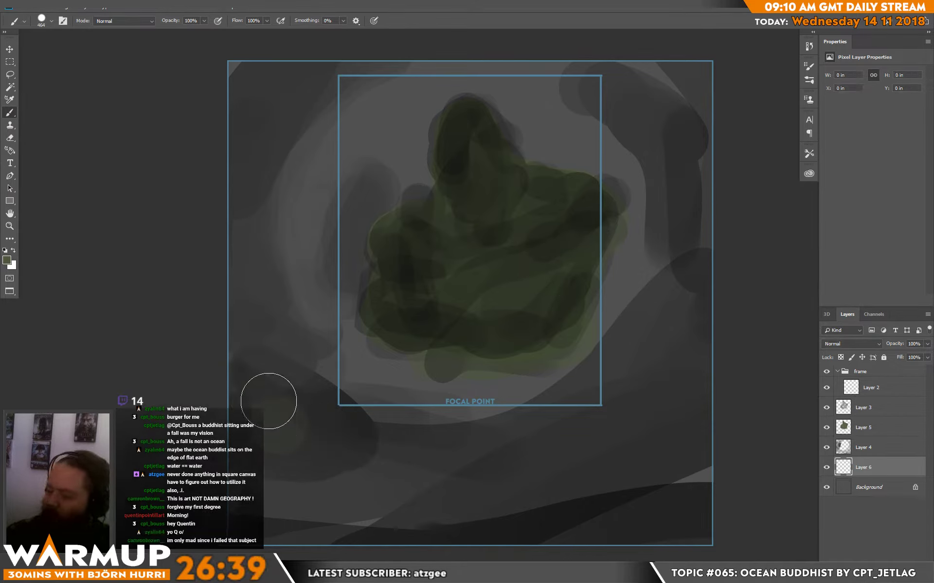
mouse_move(287, 394)
mouse_down()
mouse_move(251, 233)
mouse_move(258, 140)
mouse_move(205, 153)
mouse_move(426, 45)
mouse_move(247, 290)
mouse_up()
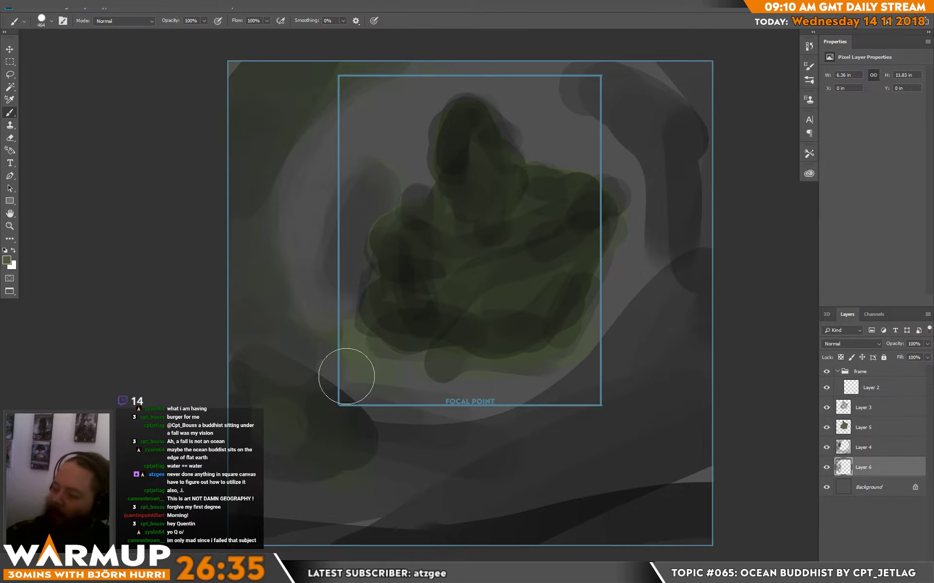
drag(353, 313, 359, 425)
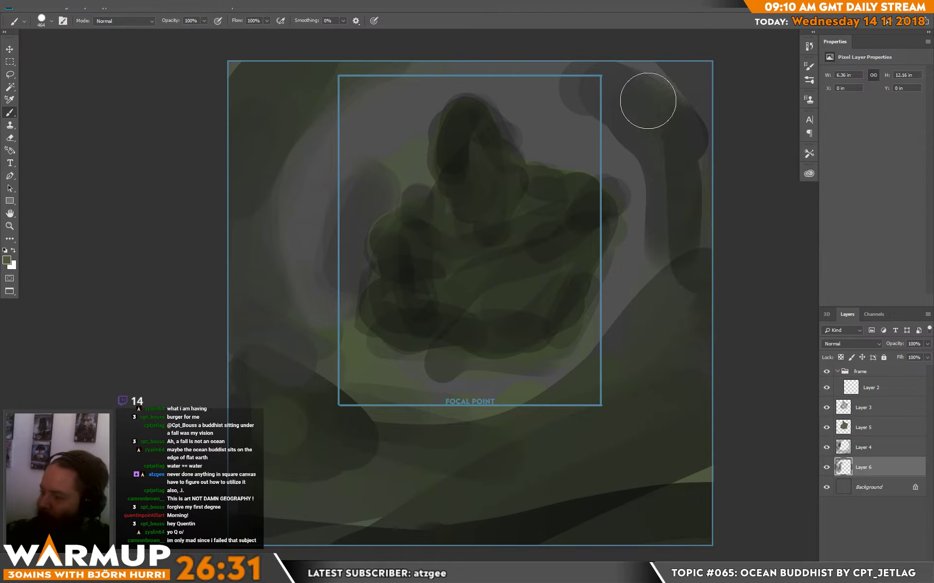
mouse_move(633, 327)
mouse_down()
mouse_move(713, 138)
mouse_move(670, 280)
mouse_move(670, 208)
mouse_up()
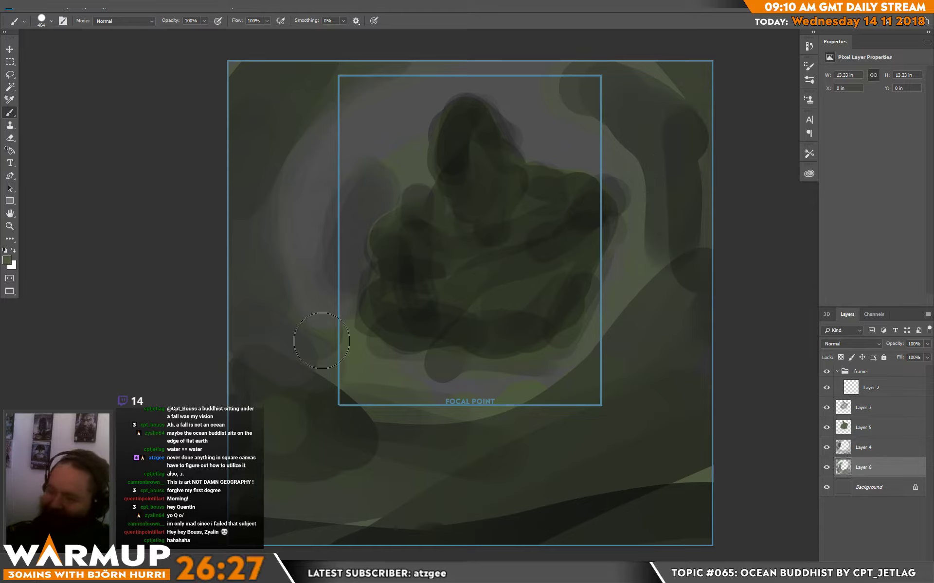
Step: Add a layer above Layer 4 and brush a thin green glaze over the curved masses around the figure
click(881, 440)
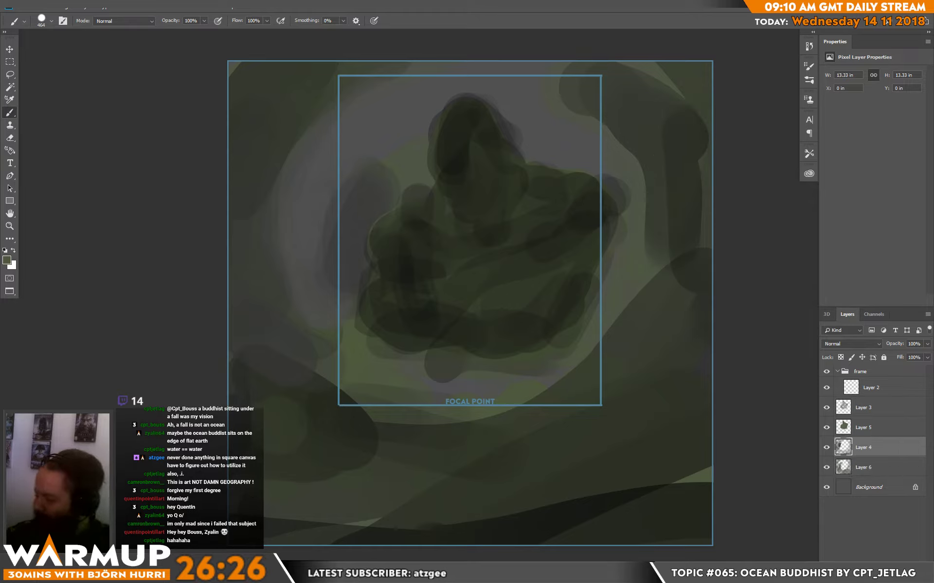
click(902, 578)
mouse_move(322, 187)
mouse_down()
mouse_move(303, 247)
mouse_move(319, 217)
mouse_move(354, 209)
mouse_up()
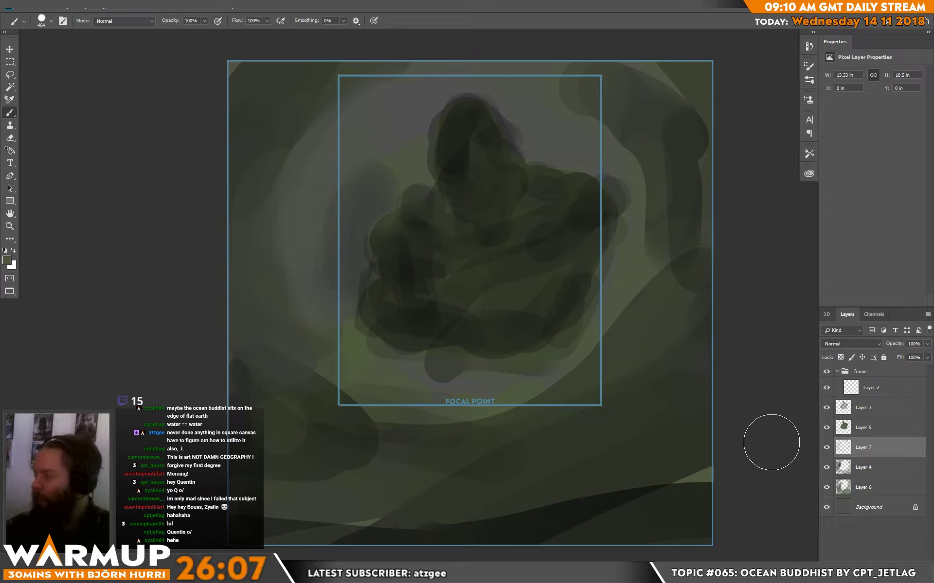
Step: Add a new layer above Layer 3 and set its blend mode to Color Dodge
click(877, 415)
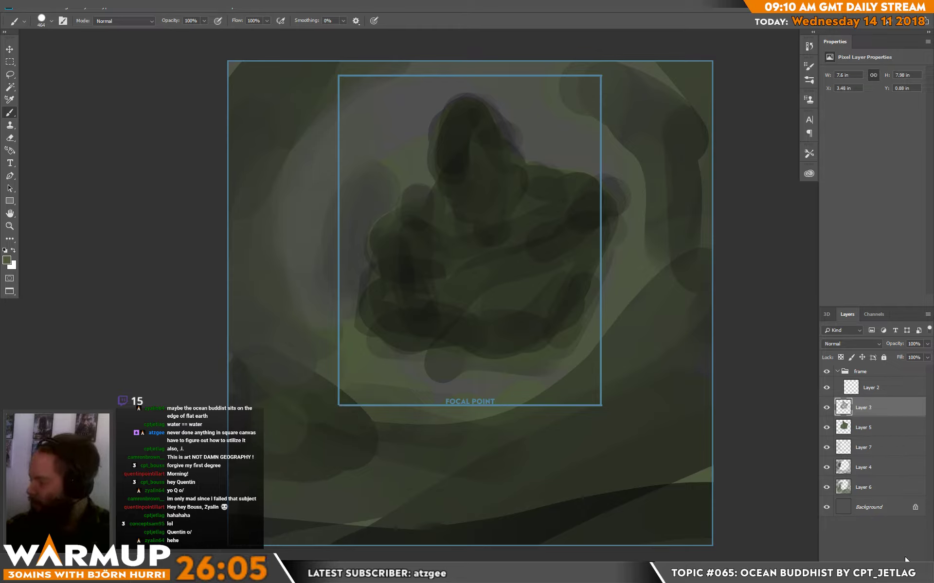
click(856, 343)
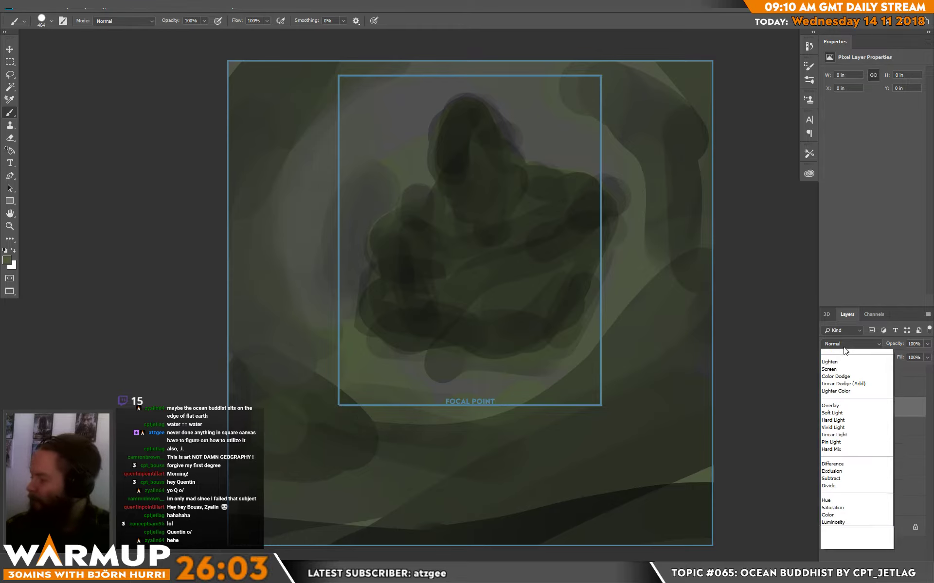
click(846, 433)
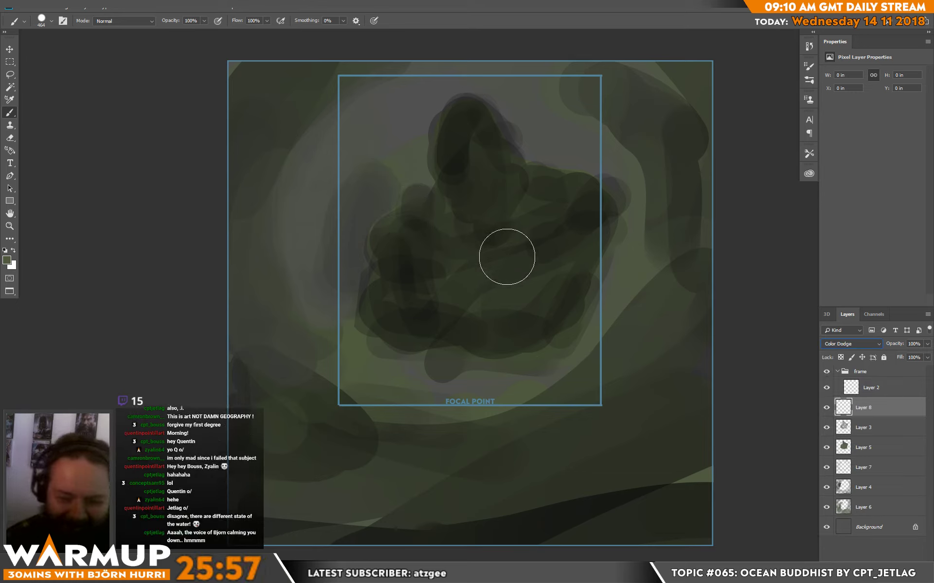
Step: Choose the soft 300 px sketcher brush, sample the frame's blue, and deepen the foreground colour to #0a6981
right_click(477, 258)
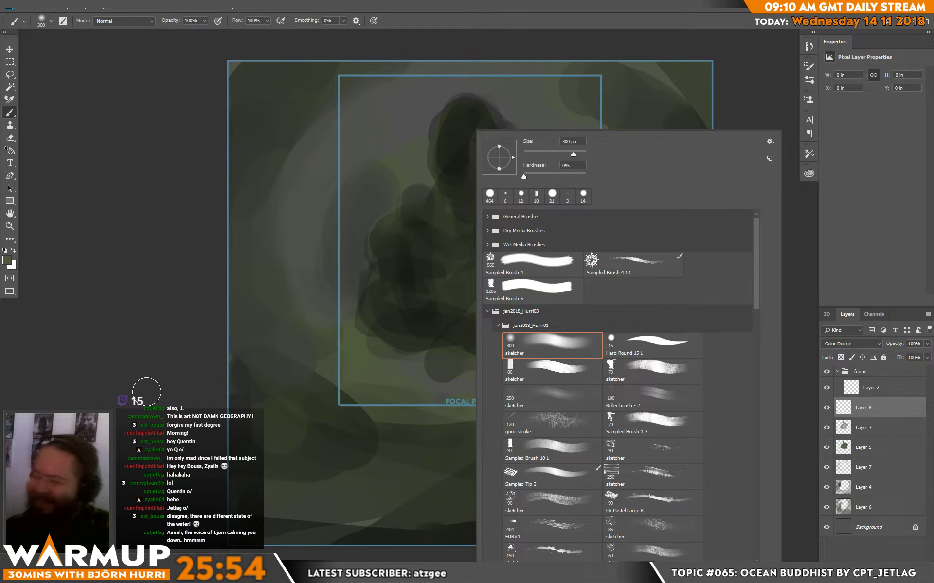
alt+click(231, 81)
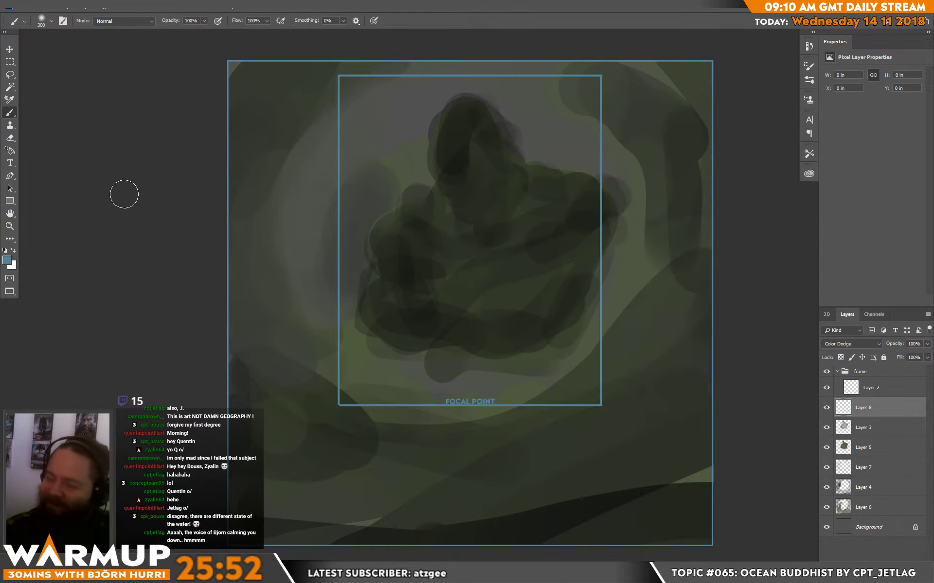
click(7, 261)
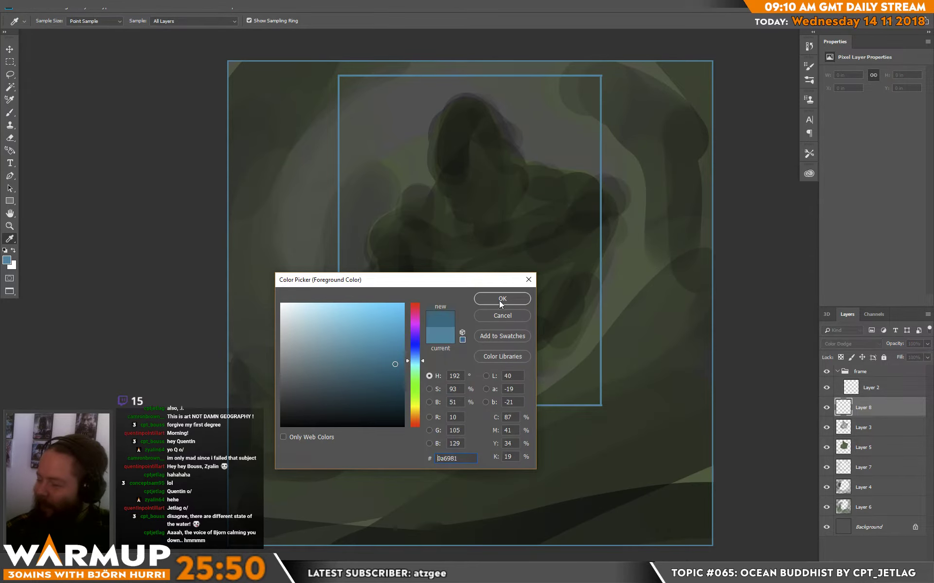
click(501, 300)
Step: Enlarge the soft brush to 1457 px and brush a blue glow over the background around the figure
right_click(449, 244)
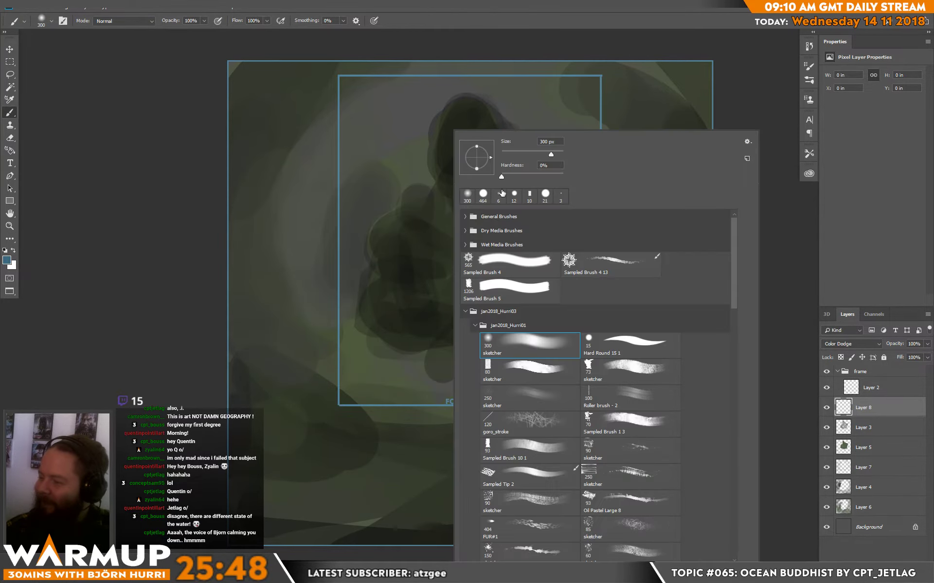
click(558, 155)
click(269, 128)
mouse_move(390, 94)
mouse_down()
mouse_move(345, 114)
mouse_move(360, 97)
mouse_move(313, 256)
mouse_move(350, 252)
mouse_move(502, 113)
mouse_up()
mouse_move(644, 132)
mouse_down()
mouse_move(649, 296)
mouse_move(622, 385)
mouse_move(556, 434)
mouse_move(339, 482)
mouse_move(297, 507)
mouse_move(603, 454)
mouse_move(307, 543)
mouse_move(631, 506)
mouse_move(290, 453)
mouse_move(414, 158)
mouse_up()
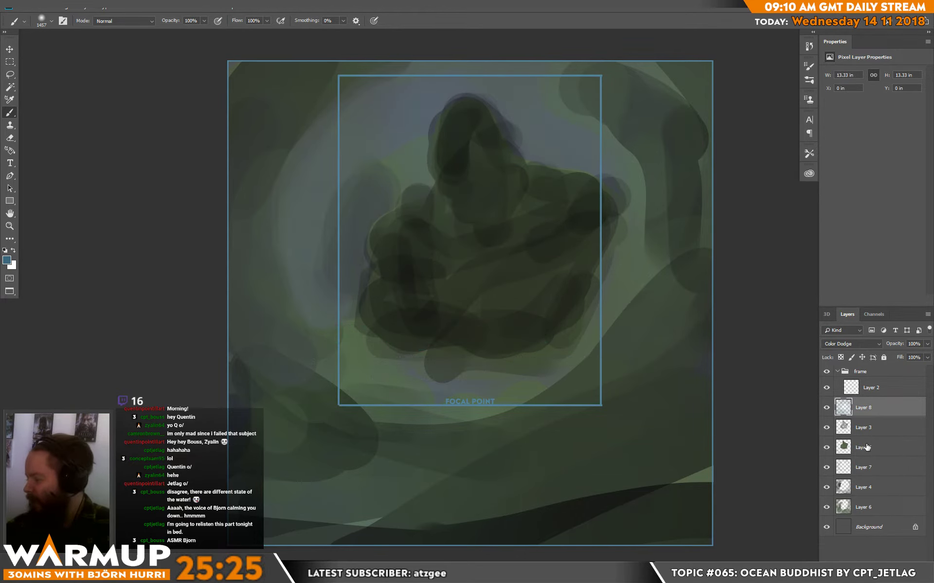
Step: Load Layer 5's silhouette as a selection, brush a soft blue glow over the figure's torso and base within it, and deselect
ctrl+shift+click(843, 449)
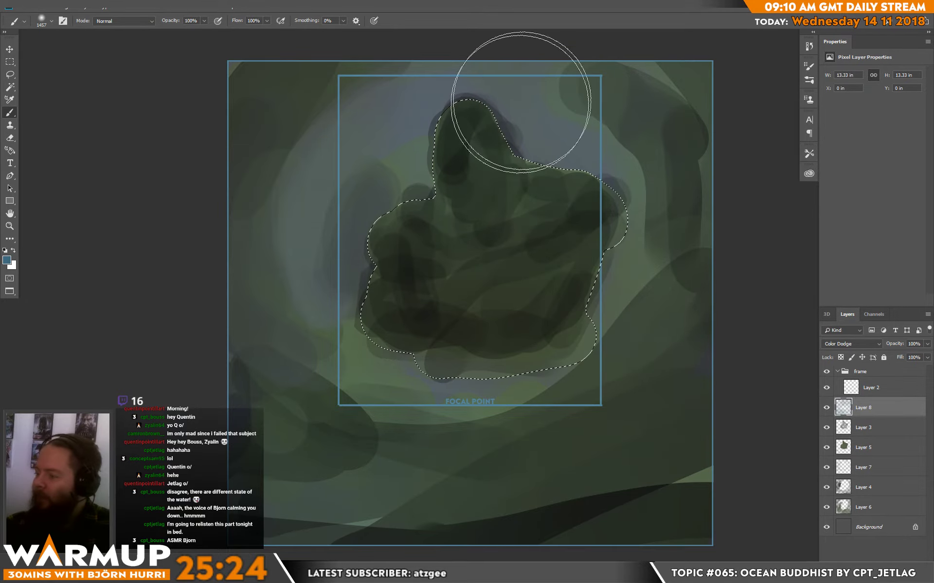
mouse_move(533, 258)
mouse_down()
mouse_move(400, 415)
mouse_move(517, 377)
mouse_move(500, 336)
mouse_move(388, 410)
mouse_move(433, 399)
mouse_move(399, 306)
mouse_move(378, 287)
mouse_move(527, 476)
mouse_up()
key(ctrl+d)
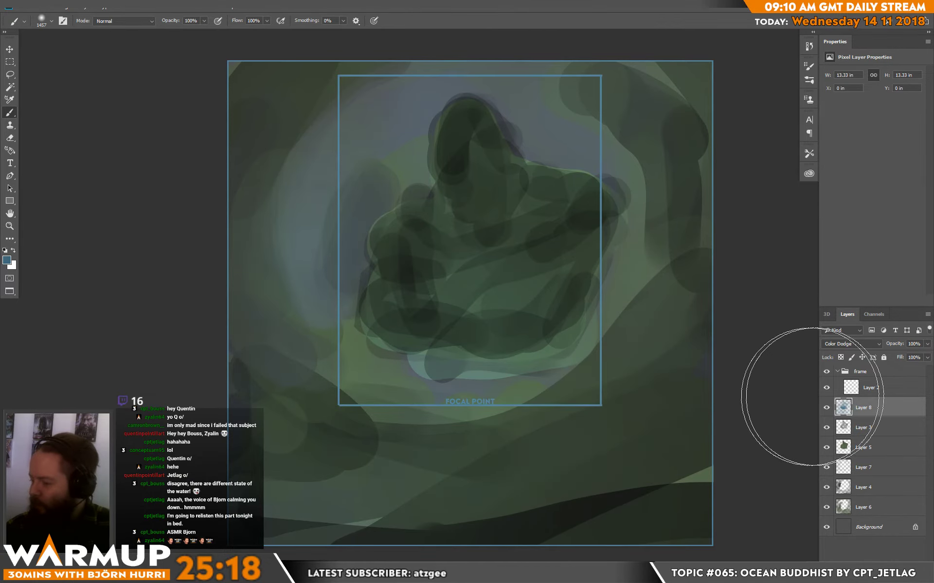
Step: Add a normal layer above the Color Dodge layer and switch to the rectangular textured sketcher brush at 243 px
click(904, 578)
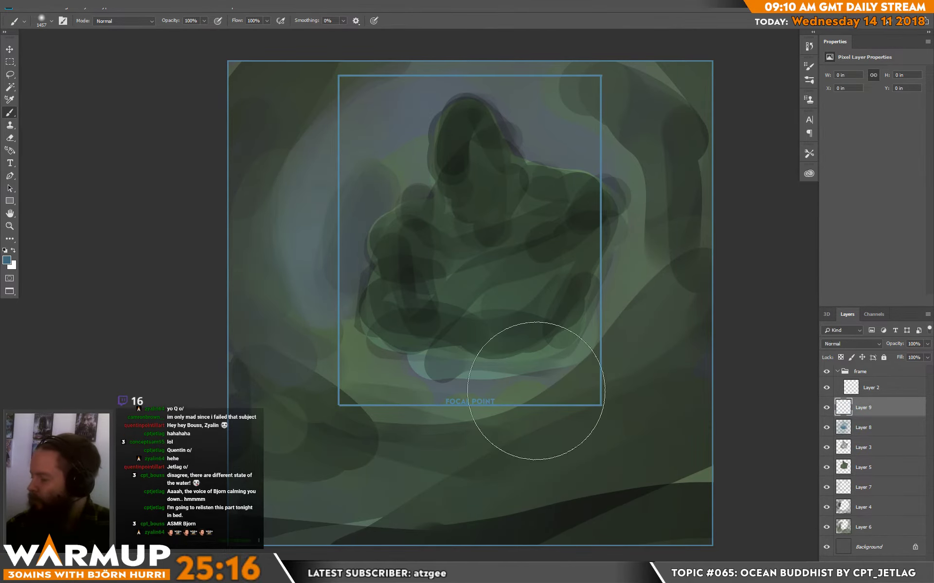
right_click(528, 344)
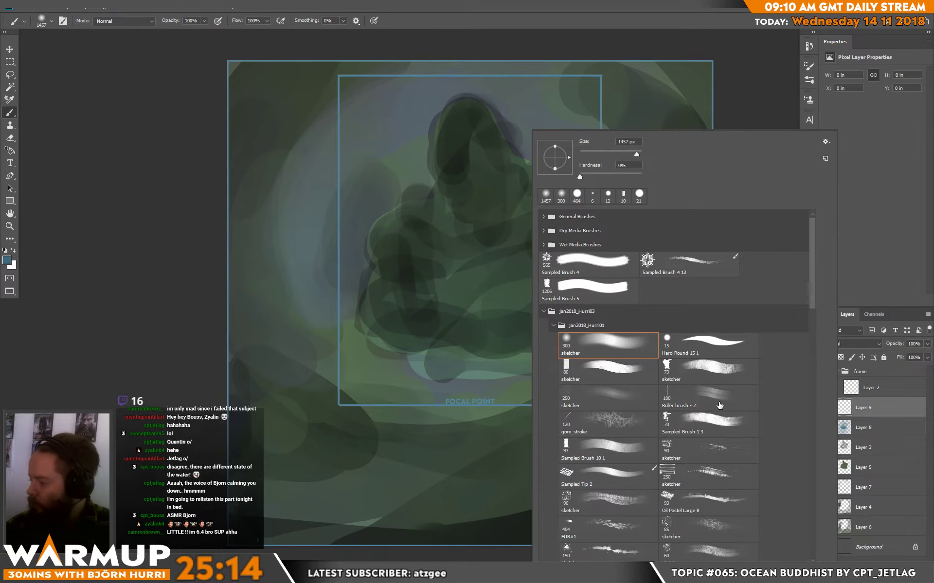
click(652, 396)
click(635, 371)
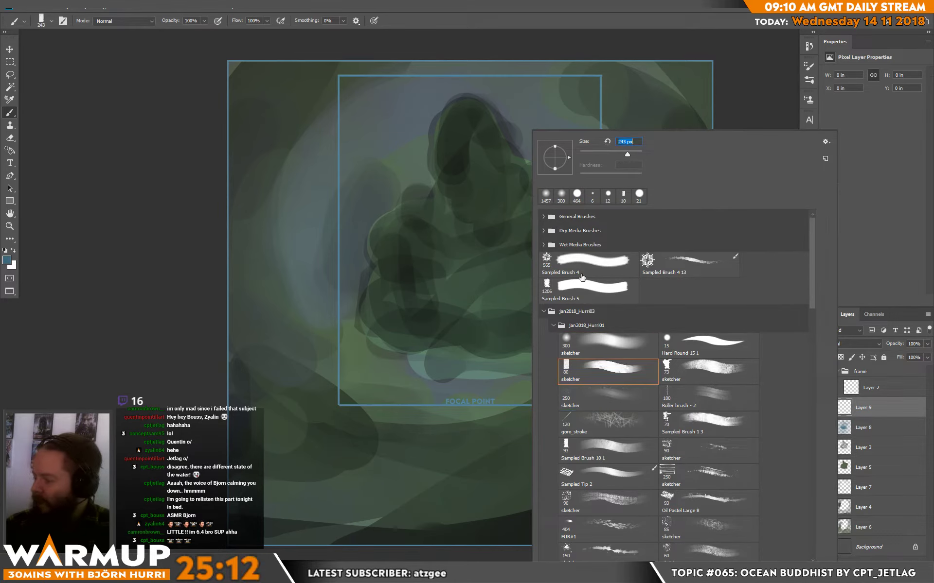
click(372, 481)
Step: Paint diagonal blue and sampled teal wave strokes below the figure and up the slope at the canvas's lower right
drag(370, 489, 486, 455)
drag(401, 479, 495, 452)
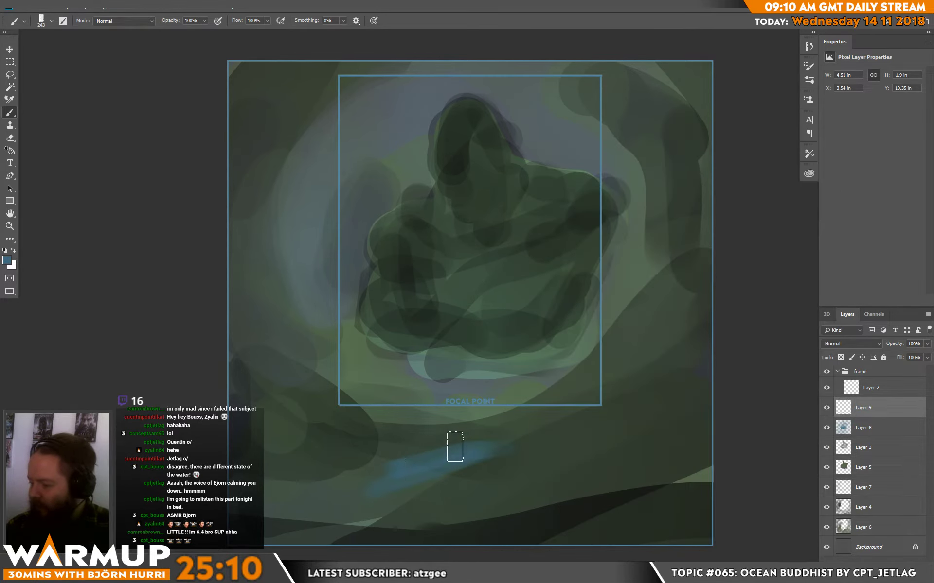
alt+click(483, 377)
mouse_move(363, 490)
mouse_down()
mouse_move(515, 428)
mouse_move(537, 434)
mouse_up()
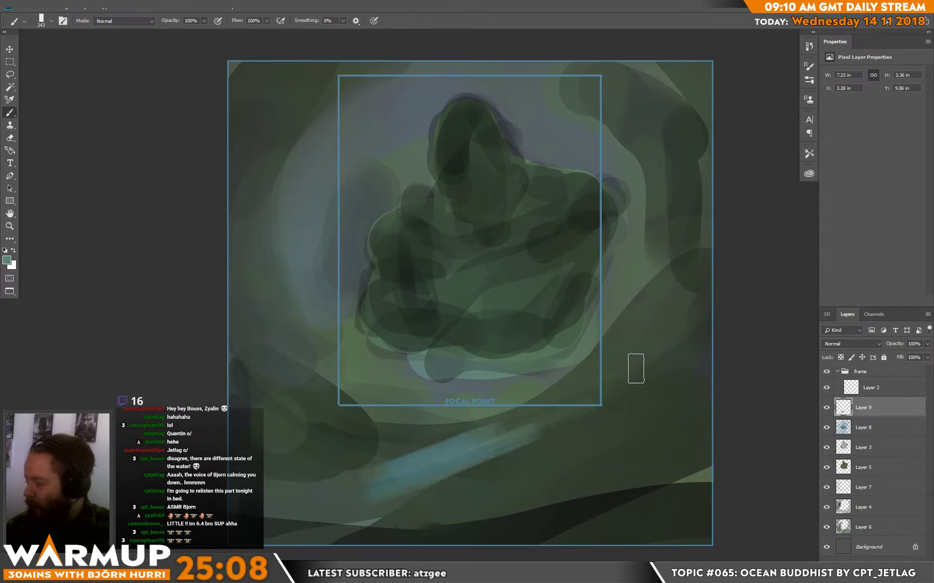
mouse_move(636, 368)
mouse_down()
mouse_move(639, 330)
mouse_move(622, 375)
mouse_move(654, 363)
mouse_move(686, 287)
mouse_up()
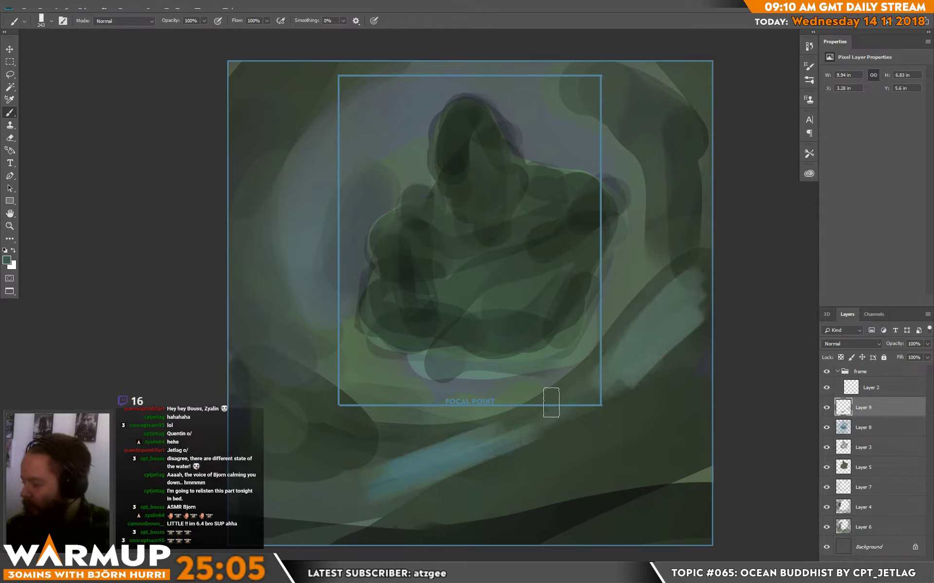
Step: Extend the waves across the lower canvas with long blue-green strokes, resampling canvas colours to blend them
alt+click(452, 459)
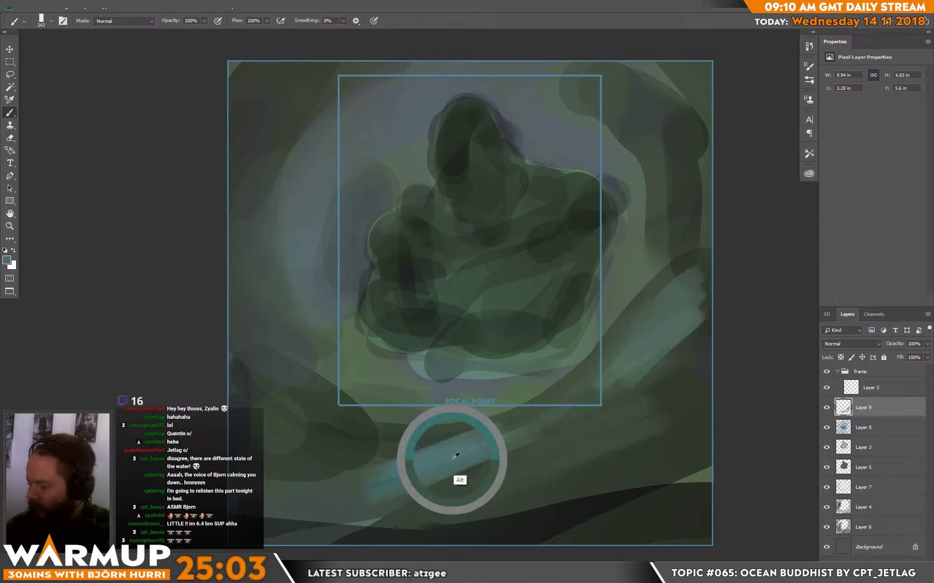
mouse_move(600, 490)
mouse_down()
mouse_move(448, 508)
mouse_move(696, 461)
mouse_move(599, 473)
mouse_move(705, 428)
mouse_move(382, 546)
mouse_move(645, 444)
mouse_move(447, 522)
mouse_up()
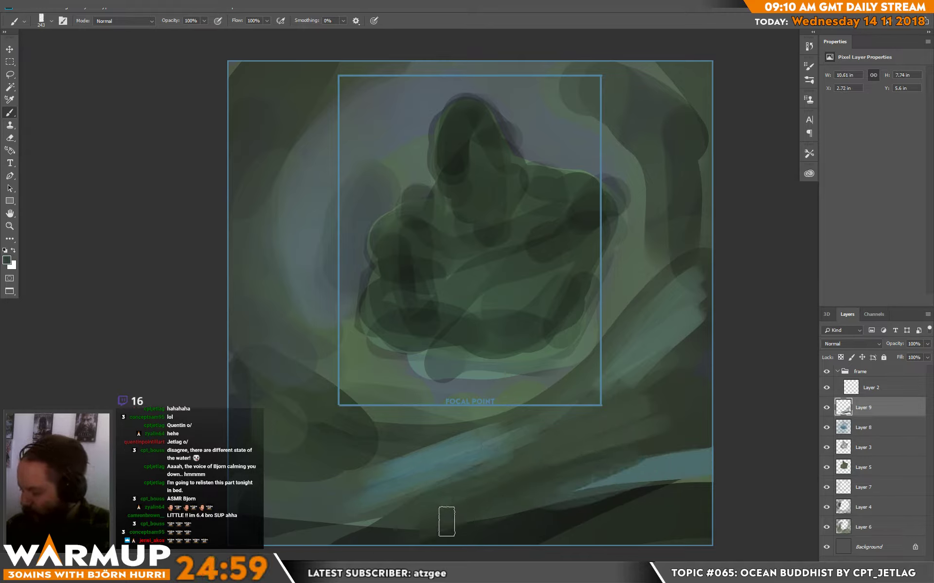
drag(645, 456, 737, 441)
alt+click(660, 465)
mouse_move(667, 458)
mouse_down()
mouse_move(558, 490)
mouse_move(701, 472)
mouse_move(681, 477)
mouse_move(688, 459)
mouse_move(334, 530)
mouse_move(267, 519)
mouse_up()
alt+click(704, 471)
mouse_move(449, 467)
mouse_down()
mouse_move(297, 491)
mouse_move(243, 510)
mouse_up()
Step: Cover the figure's base, torso and head with strokes of sampled dark green on Layer 9, evening out the block-in
alt+click(342, 407)
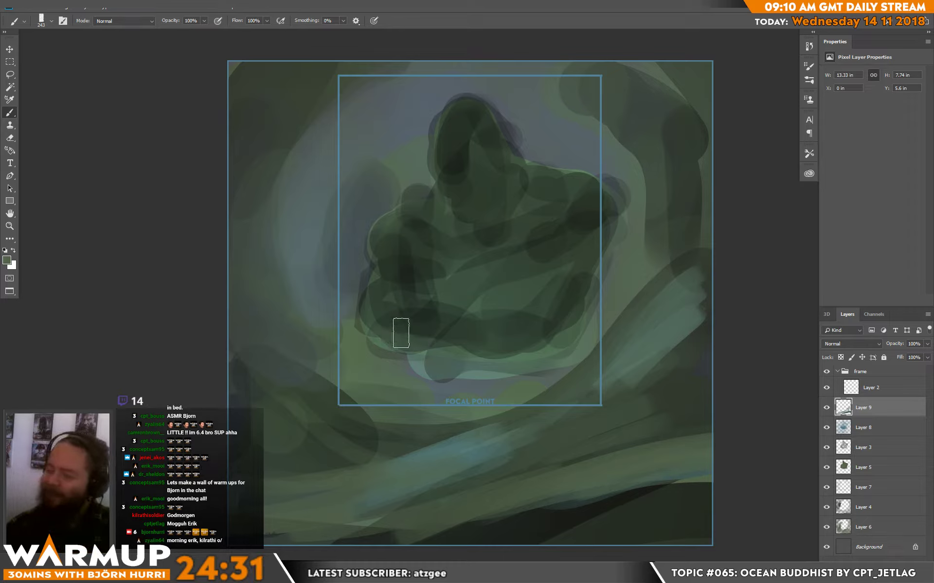
alt+click(418, 326)
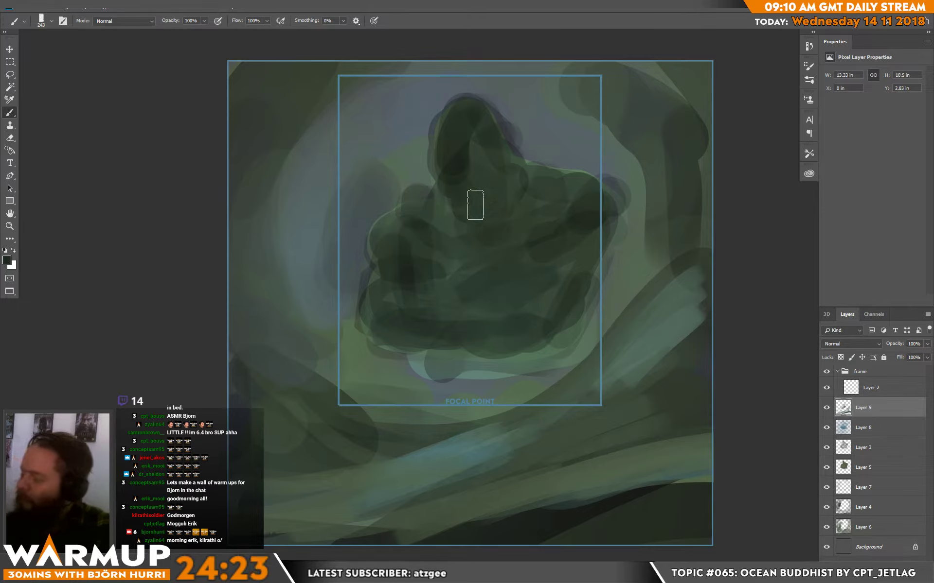
drag(474, 203, 490, 164)
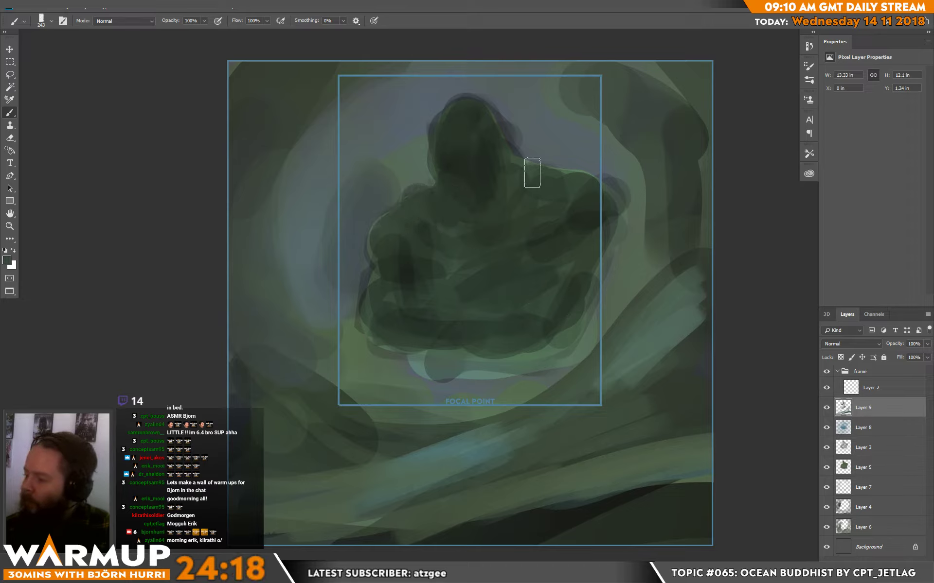
Step: Repaint the shoulder, arm and knee on the figure's right-hand side with dark greens resampled from the painting
alt+click(563, 183)
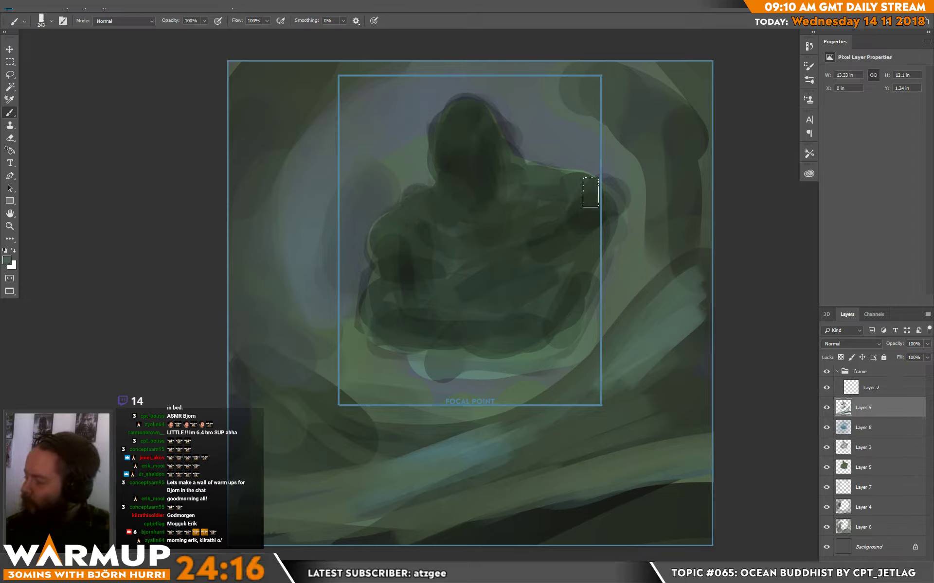
click(590, 192)
alt+click(555, 235)
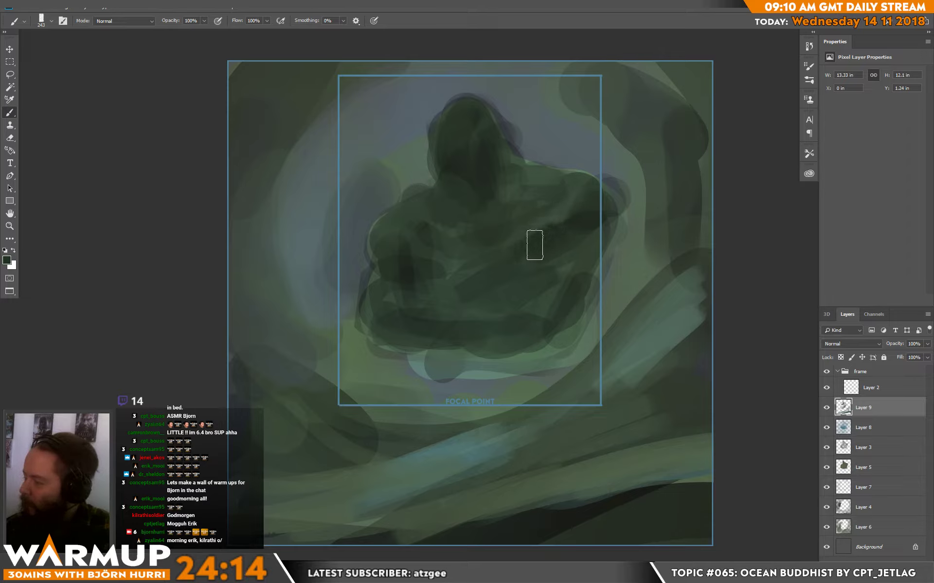
alt+click(579, 176)
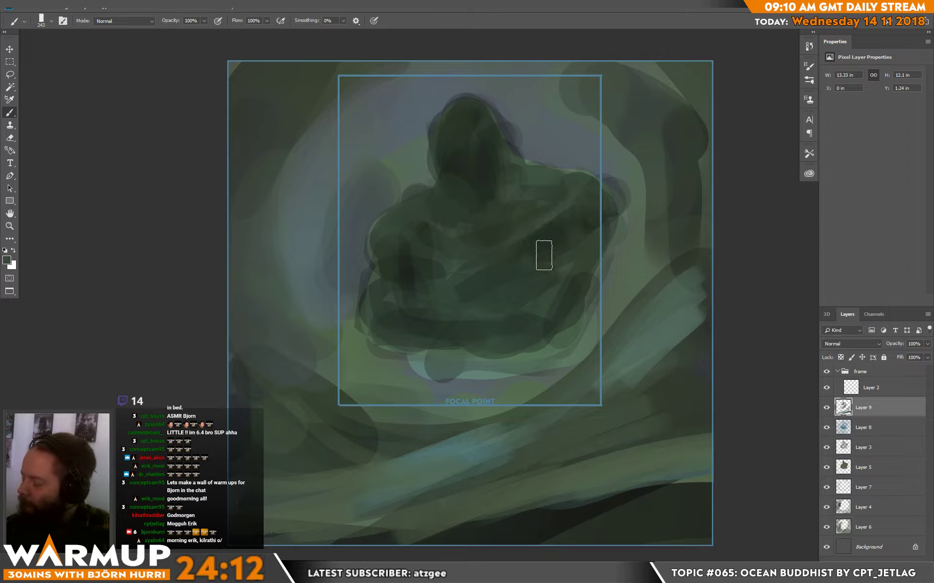
alt+click(554, 233)
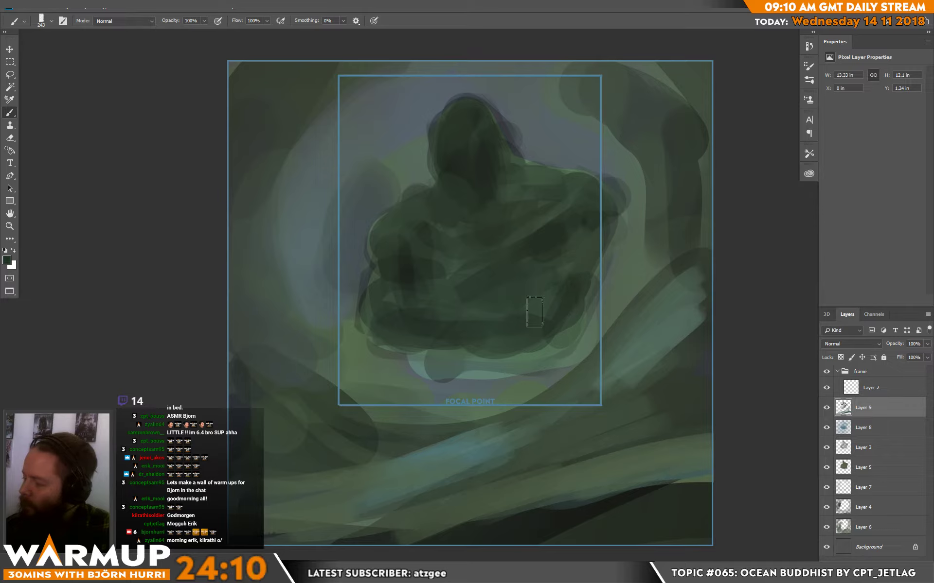
drag(579, 327, 556, 346)
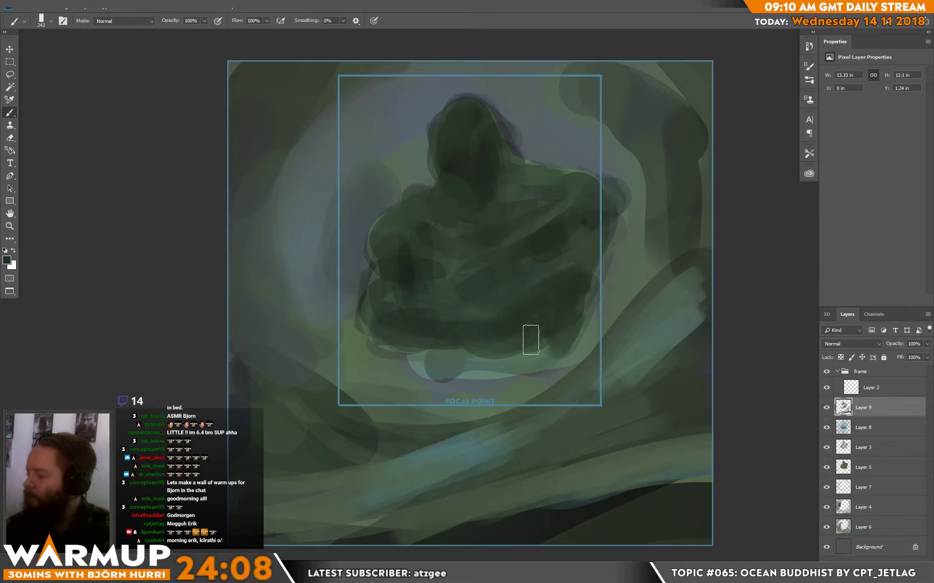
alt+click(597, 279)
drag(580, 282, 557, 300)
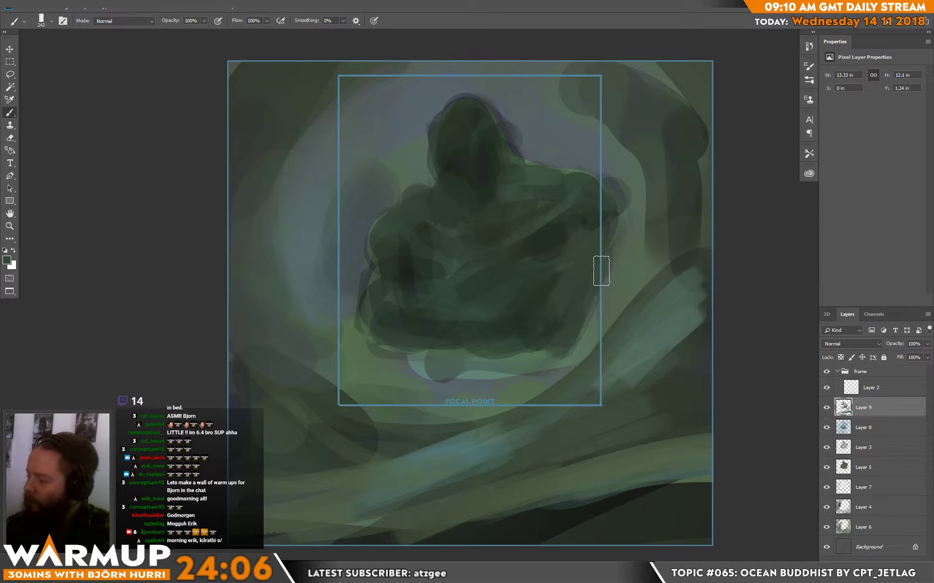
Step: Set the foreground colour to the saturated blue #099bb3 and add a new layer above Layer 9
click(9, 262)
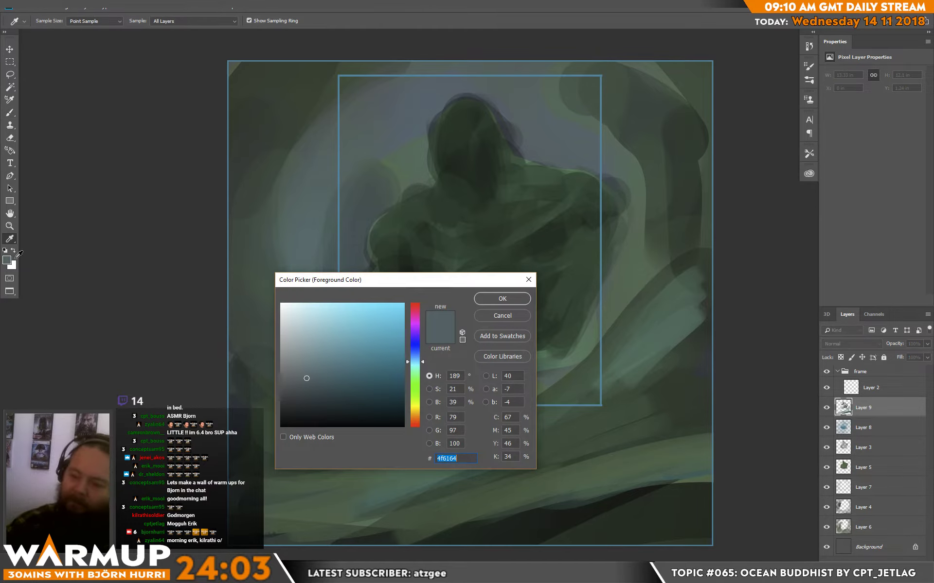
click(390, 365)
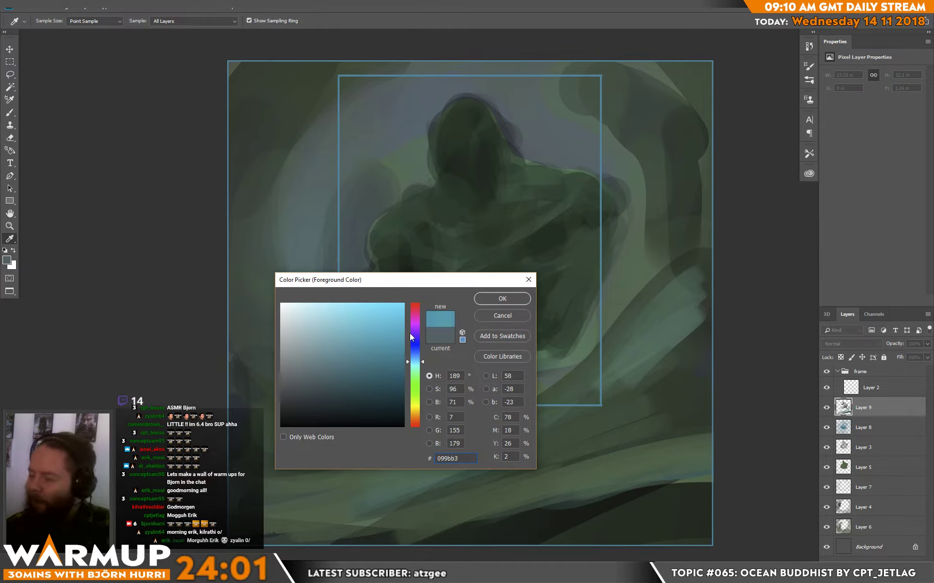
click(501, 299)
key(b)
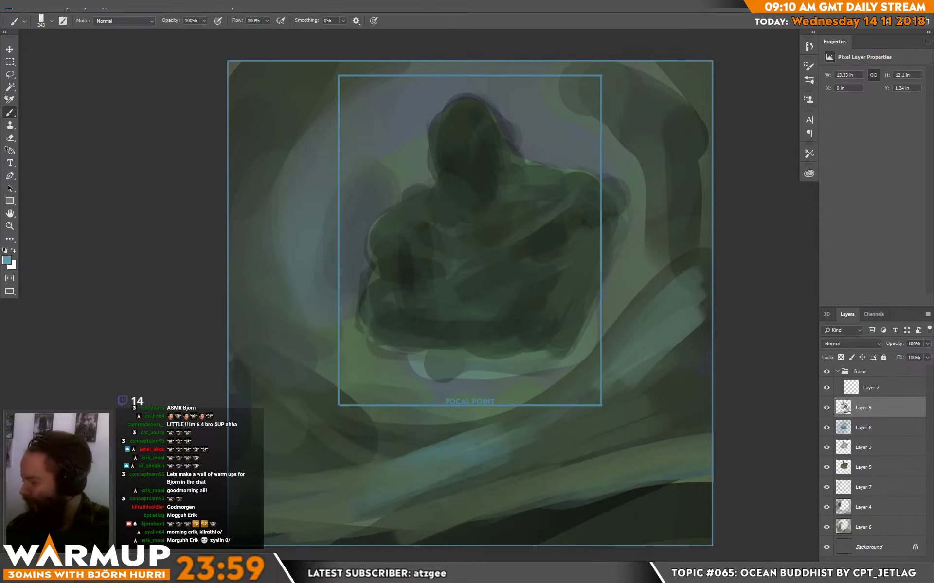
click(908, 559)
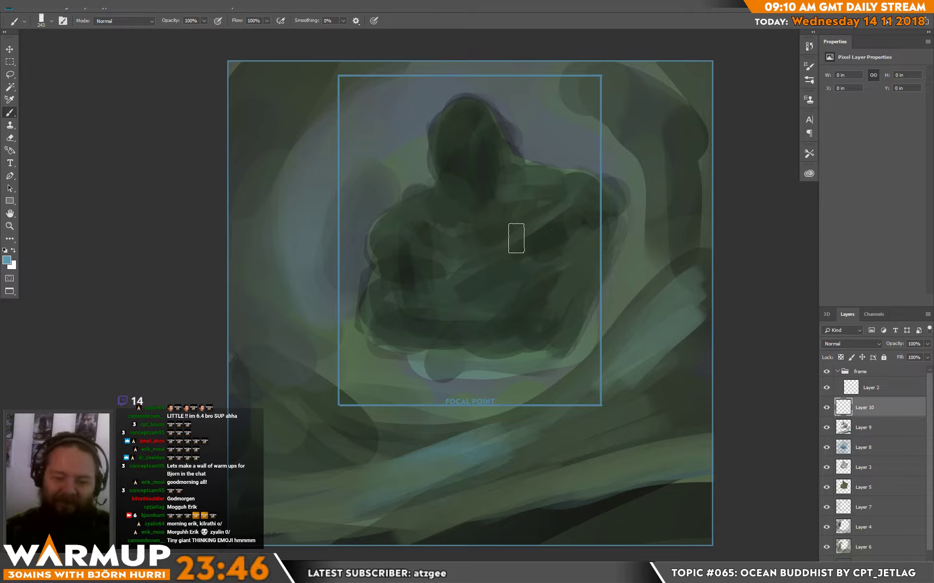
Step: Enlarge the brush to 511 px and paint broad blue strokes in a ring around the figure
mouse_move(404, 104)
mouse_down()
mouse_move(422, 114)
mouse_move(419, 140)
mouse_up()
right_click(418, 139)
mouse_move(396, 94)
mouse_down()
mouse_move(388, 113)
mouse_move(337, 135)
mouse_move(321, 77)
mouse_move(260, 177)
mouse_move(392, 62)
mouse_move(318, 210)
mouse_move(412, 157)
mouse_move(359, 192)
mouse_move(325, 338)
mouse_up()
mouse_move(410, 139)
mouse_down()
mouse_move(508, 85)
mouse_move(484, 68)
mouse_move(516, 100)
mouse_move(540, 74)
mouse_move(597, 132)
mouse_move(583, 103)
mouse_move(625, 223)
mouse_move(595, 324)
mouse_move(602, 322)
mouse_move(587, 342)
mouse_move(612, 312)
mouse_up()
mouse_move(349, 348)
mouse_down()
mouse_move(456, 399)
mouse_move(363, 351)
mouse_move(413, 378)
mouse_move(354, 360)
mouse_move(375, 397)
mouse_move(389, 411)
mouse_up()
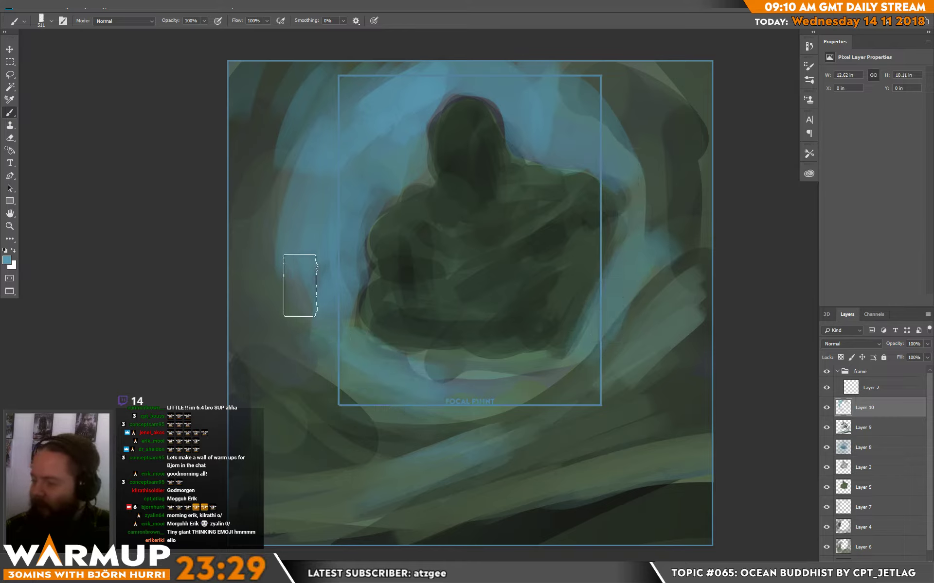
Step: Extend the ring outward along the canvas's left side with curved blue strokes and a sampled darker teal
drag(245, 258, 303, 367)
drag(261, 333, 321, 394)
mouse_move(367, 429)
mouse_down()
mouse_move(242, 320)
mouse_move(270, 377)
mouse_move(298, 387)
mouse_move(291, 346)
mouse_up()
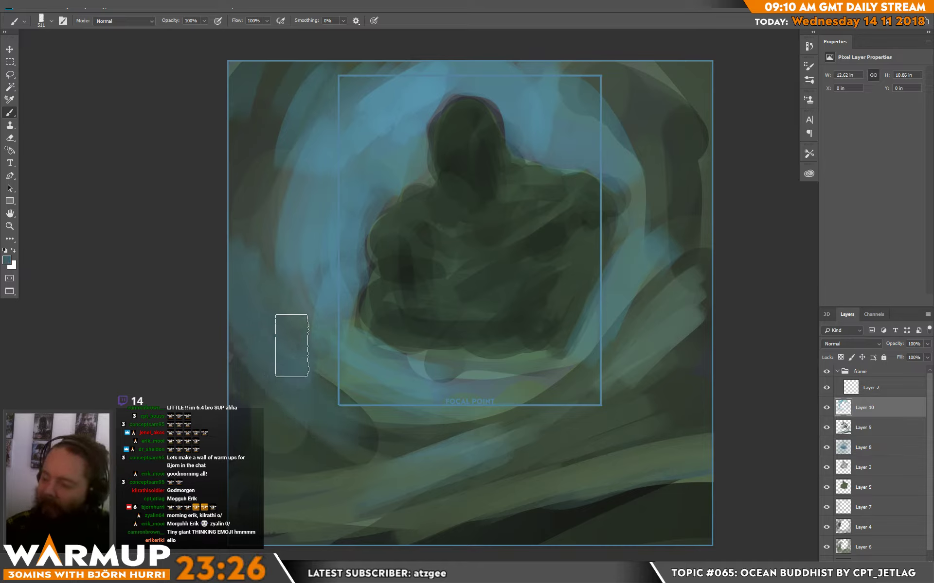
alt+click(272, 273)
mouse_move(267, 292)
mouse_down()
mouse_move(252, 296)
mouse_move(292, 326)
mouse_up()
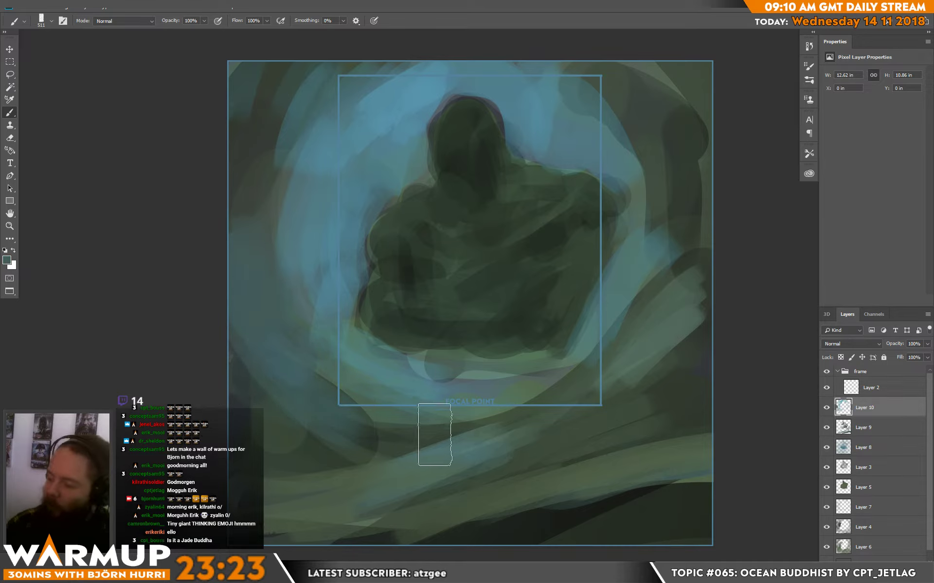
Step: Close the ring below the figure and fill the area beside the head with blues resampled from the canvas
mouse_move(434, 435)
mouse_down()
mouse_move(350, 426)
mouse_move(372, 429)
mouse_move(450, 400)
mouse_up()
alt+click(374, 407)
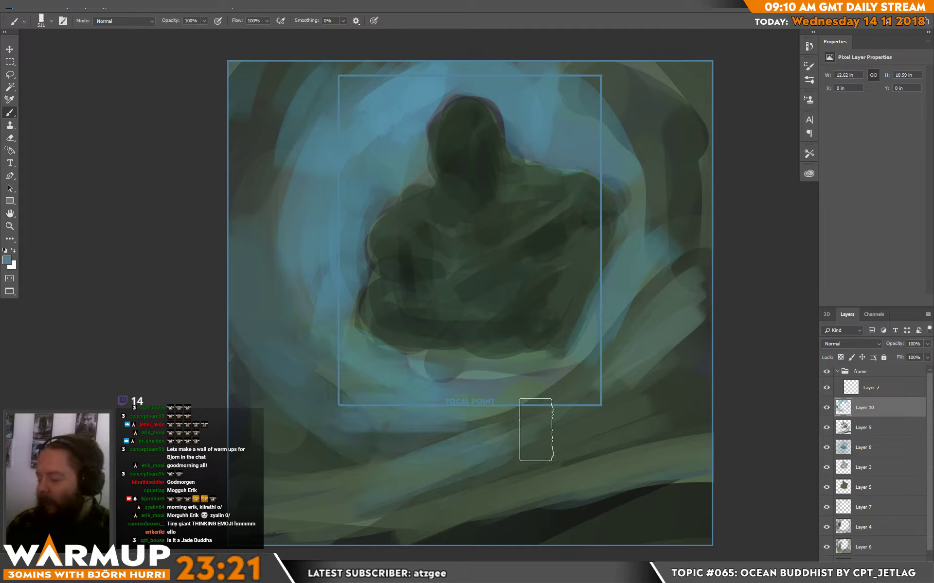
drag(319, 465, 423, 445)
alt+click(389, 443)
drag(373, 401, 363, 401)
alt+click(392, 130)
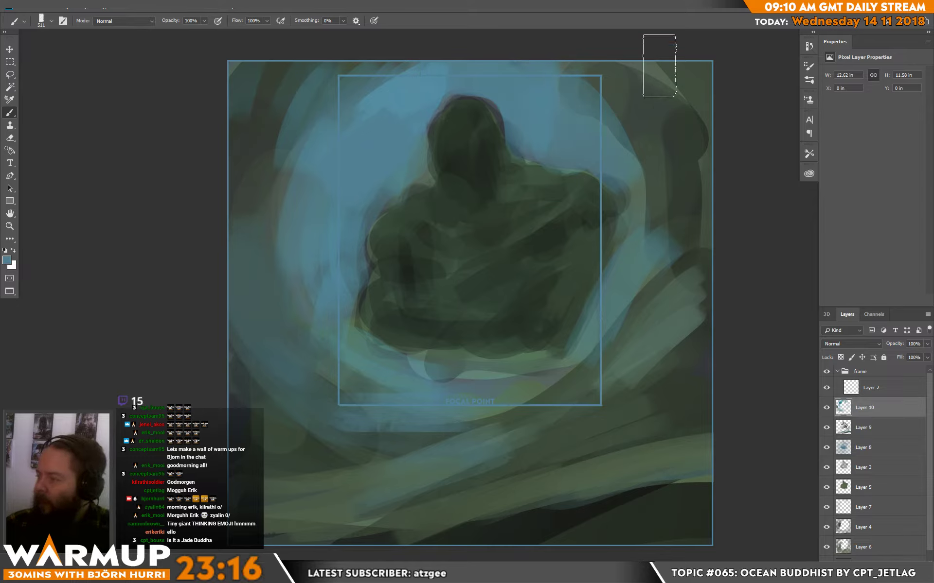
Step: Darken the background at the canvas's upper right and blend the ring's right edge with sampled teal strokes
mouse_move(661, 62)
mouse_down()
mouse_move(631, 48)
mouse_move(684, 86)
mouse_move(662, 94)
mouse_up()
alt+click(688, 155)
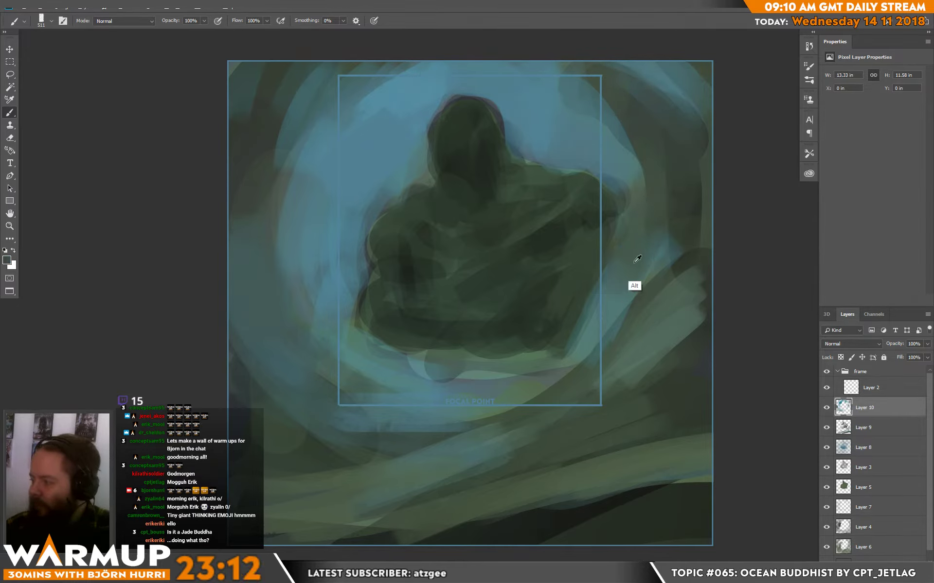
alt+click(637, 248)
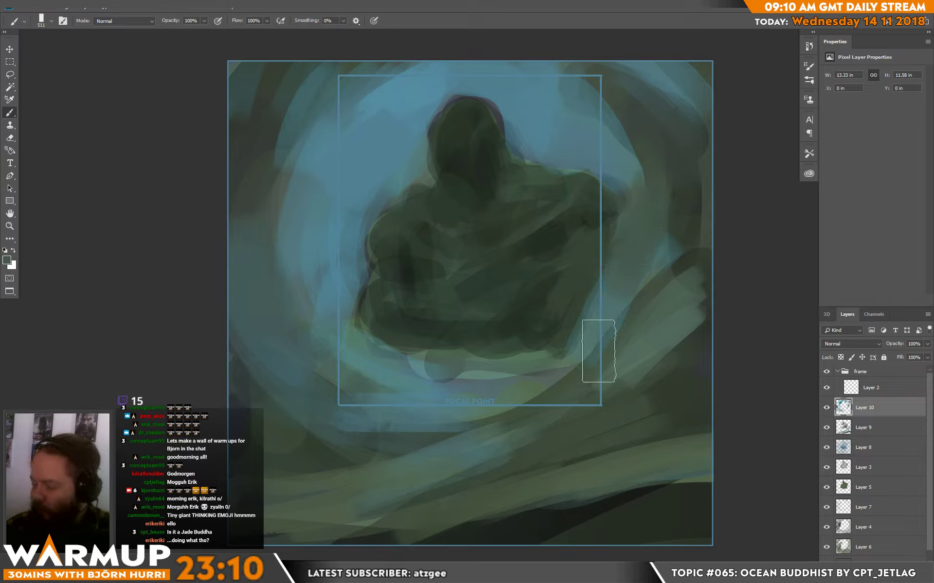
Step: Sample the blue beside the head, add a new layer, and paint a blue highlight on the figure's head
alt+click(424, 144)
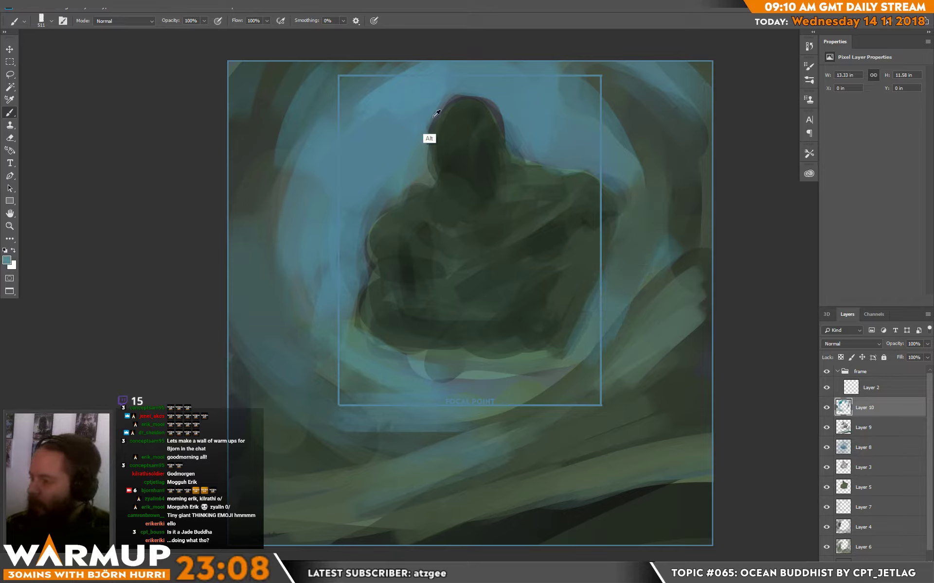
key(ctrl+shift+alt+n)
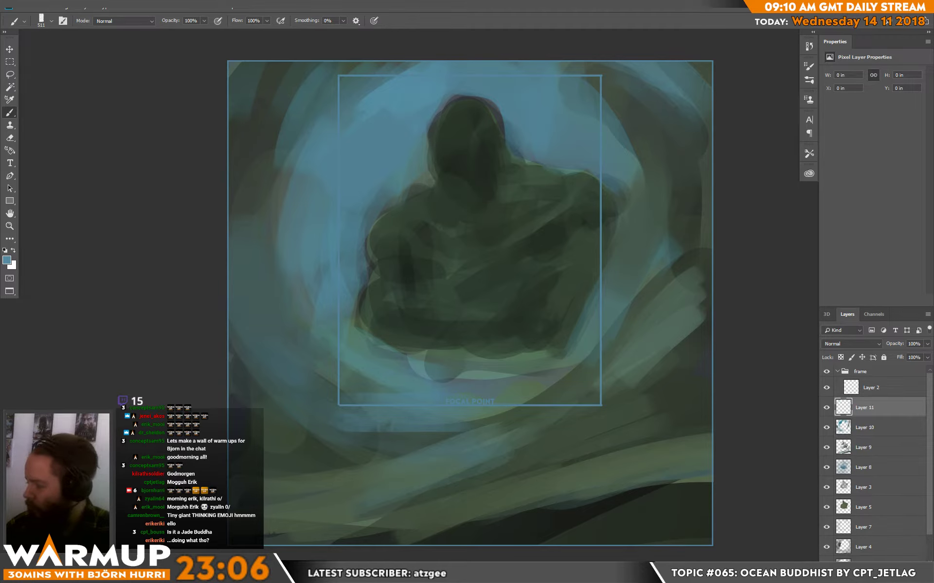
mouse_move(478, 124)
mouse_down()
mouse_move(467, 104)
mouse_move(487, 108)
mouse_up()
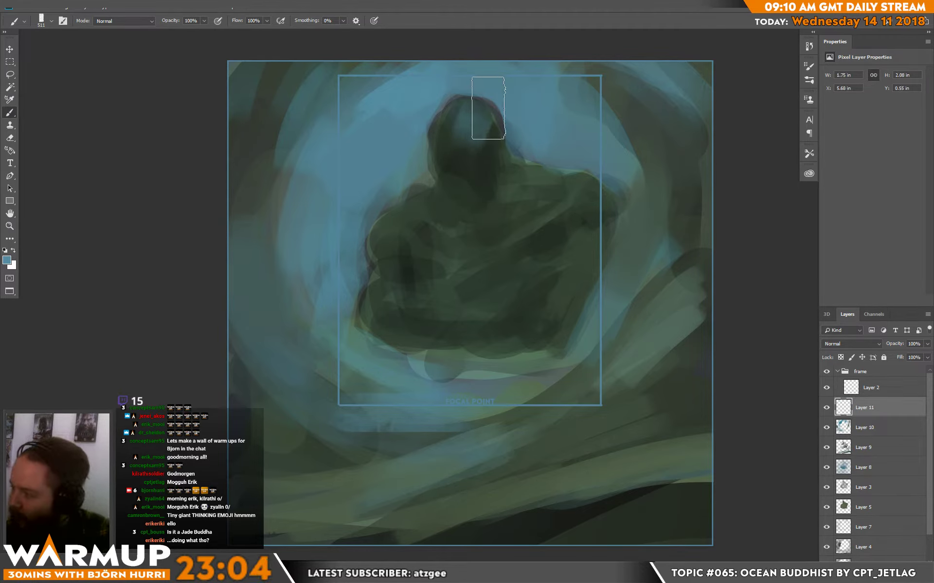
Step: Soften the head's blue highlight with the Eraser, using the soft textured 250 px sketcher preset at 401 px
key(e)
right_click(501, 172)
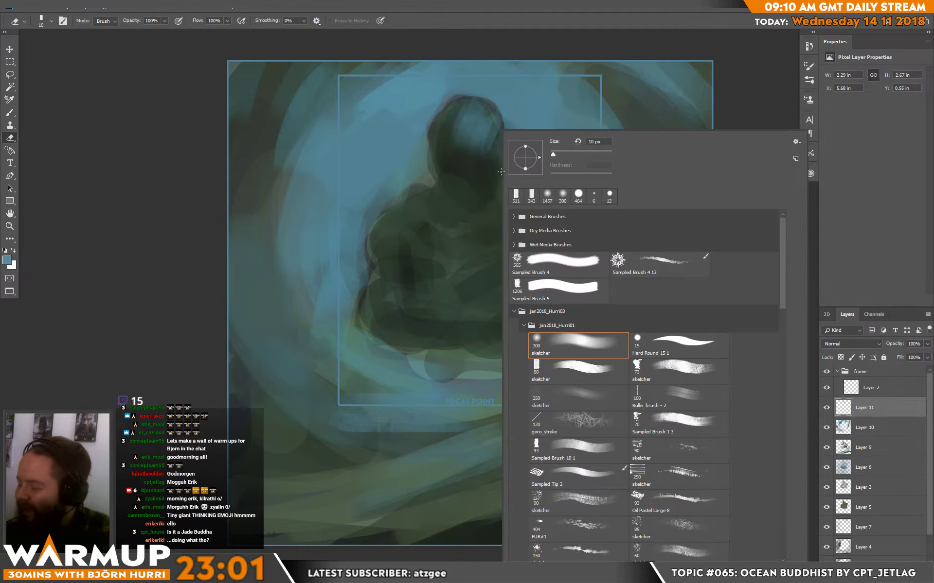
click(601, 402)
click(600, 155)
click(472, 124)
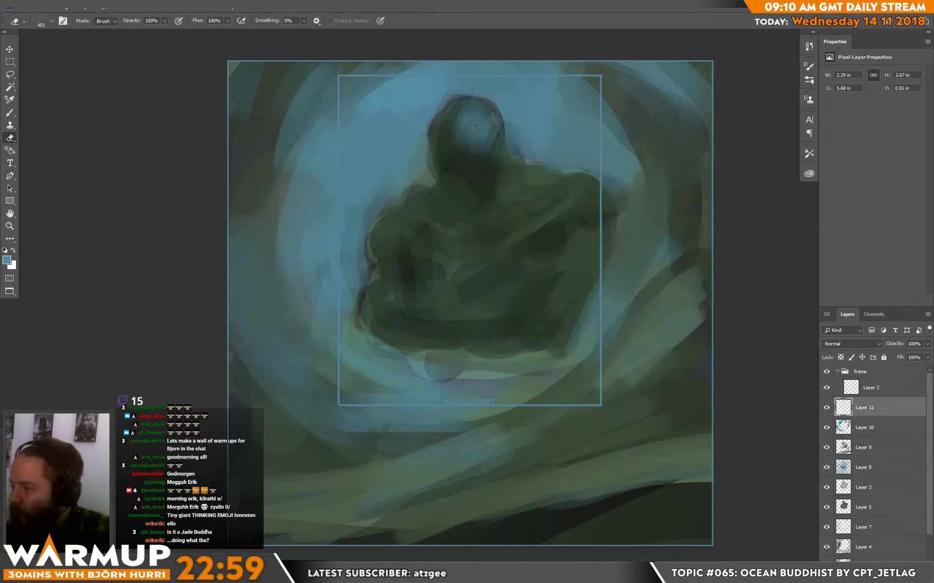
Step: Brush faint blue light over the figure's chest, arms and knee, and along the ring's lower left edge
key(b)
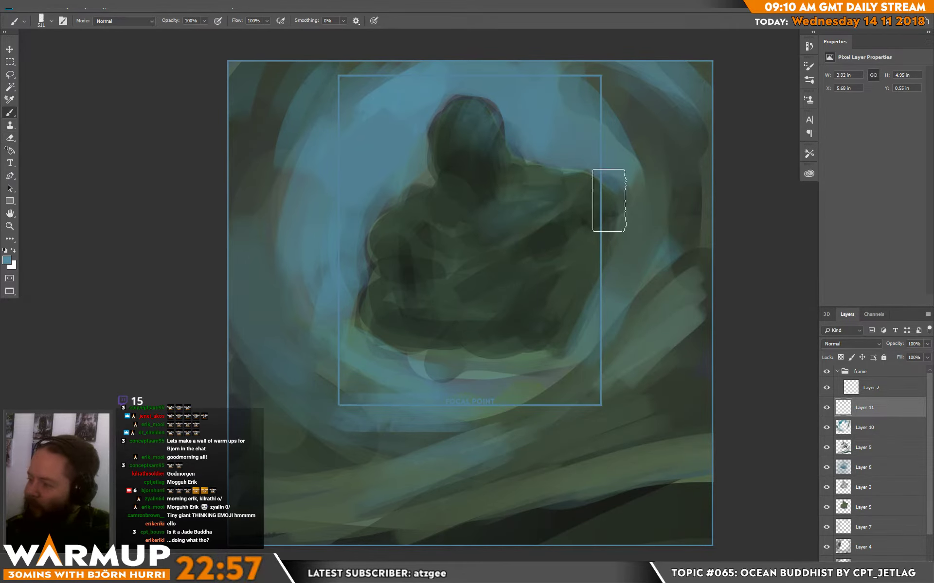
mouse_move(578, 262)
mouse_down()
mouse_move(529, 300)
mouse_move(551, 304)
mouse_move(549, 365)
mouse_move(425, 359)
mouse_move(410, 340)
mouse_move(462, 348)
mouse_move(338, 275)
mouse_move(370, 280)
mouse_move(372, 212)
mouse_move(390, 237)
mouse_up()
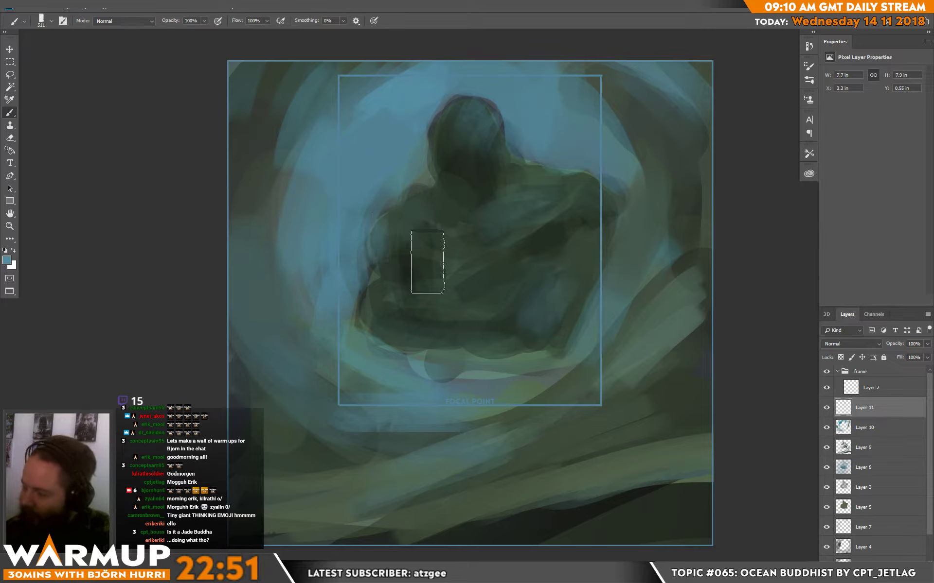
mouse_move(417, 441)
mouse_down()
mouse_move(268, 236)
mouse_move(255, 269)
mouse_up()
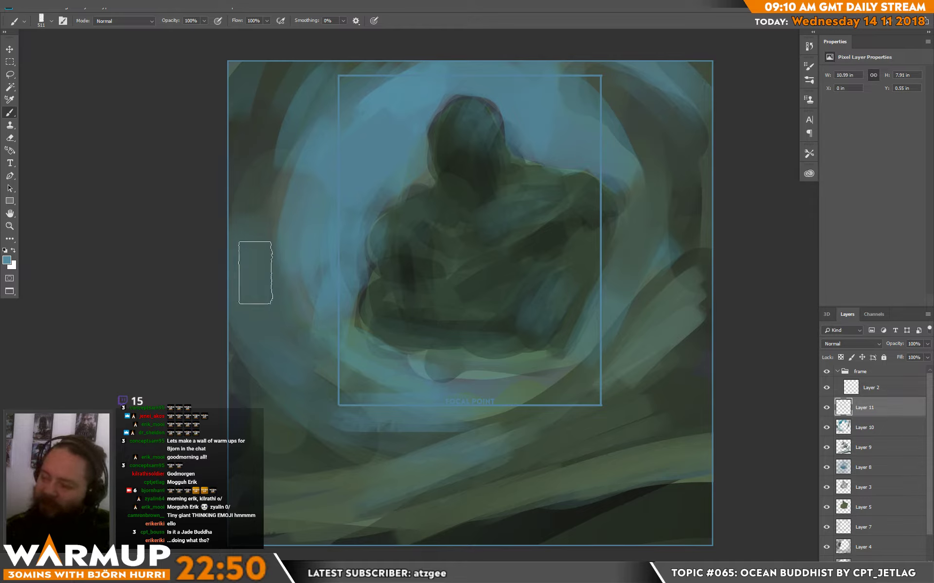
Step: Blend the ring's left edge and the area under the figure's base with resampled teal strokes
alt+click(255, 173)
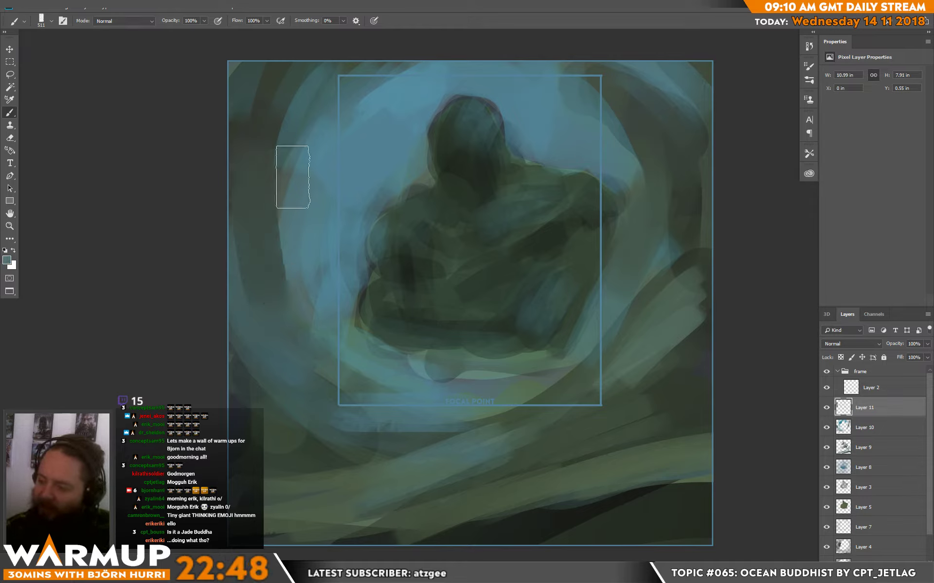
alt+click(317, 301)
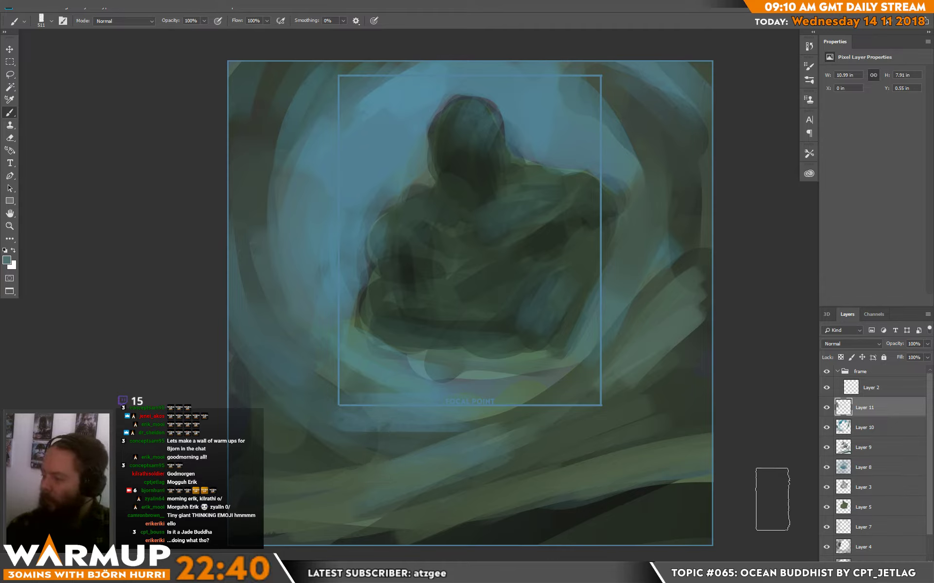
alt+click(484, 377)
mouse_move(470, 384)
mouse_down()
mouse_move(487, 381)
mouse_move(488, 407)
mouse_move(517, 392)
mouse_up()
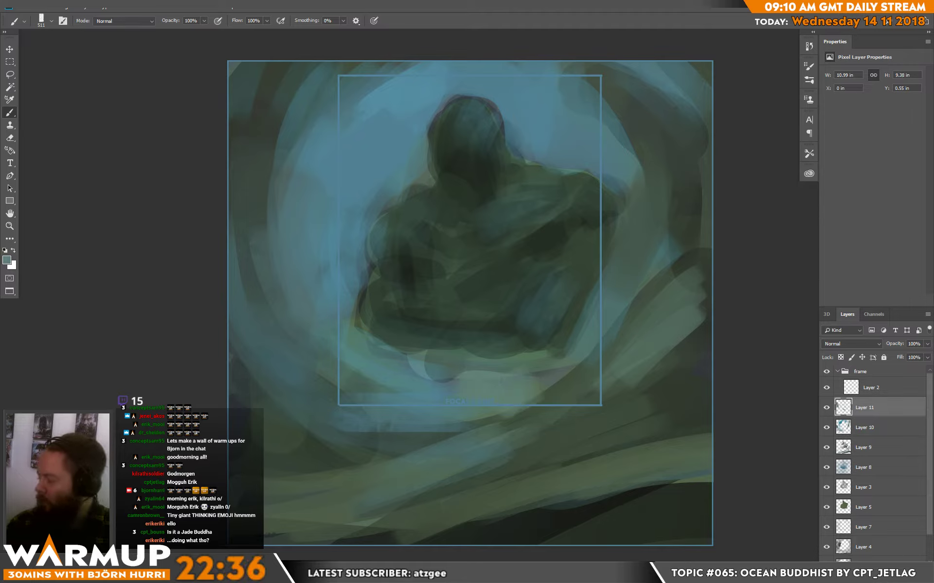
Step: Add a new layer above Layer 11 and switch to the Sampled Brush 1 3 preset at 133 px
key(ctrl+shift+alt+n)
right_click(492, 321)
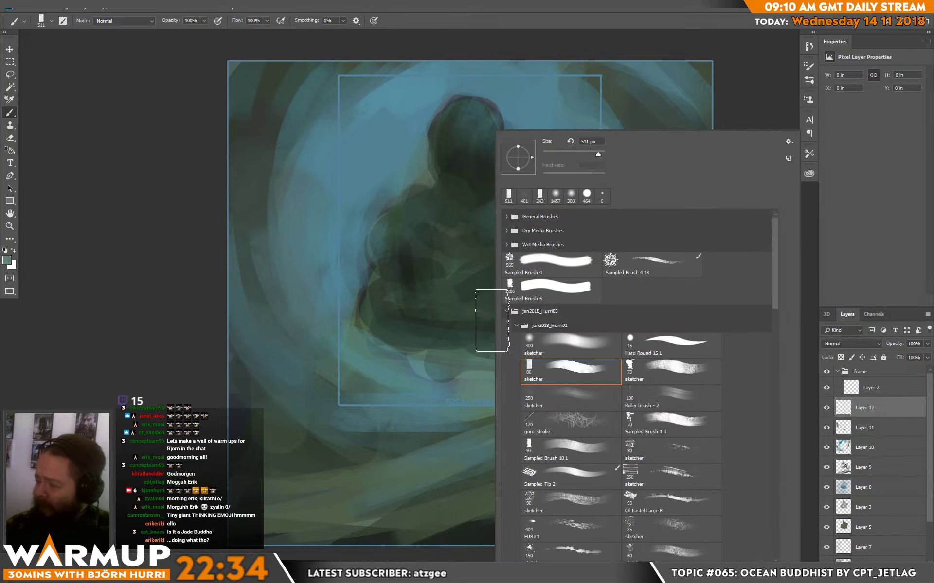
click(671, 422)
key(Return)
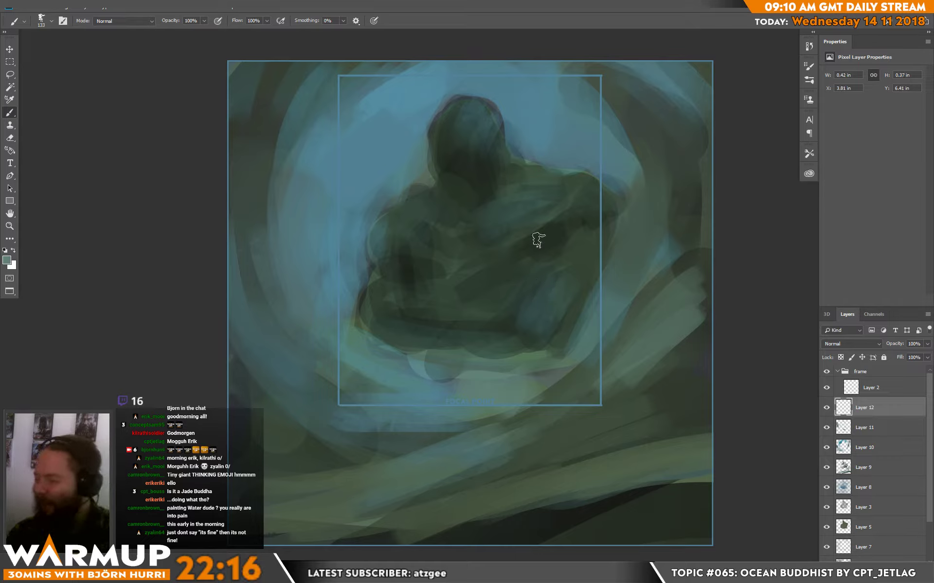
Step: Set the foreground colour to the pale cream d9d3c3
key(x)
click(7, 260)
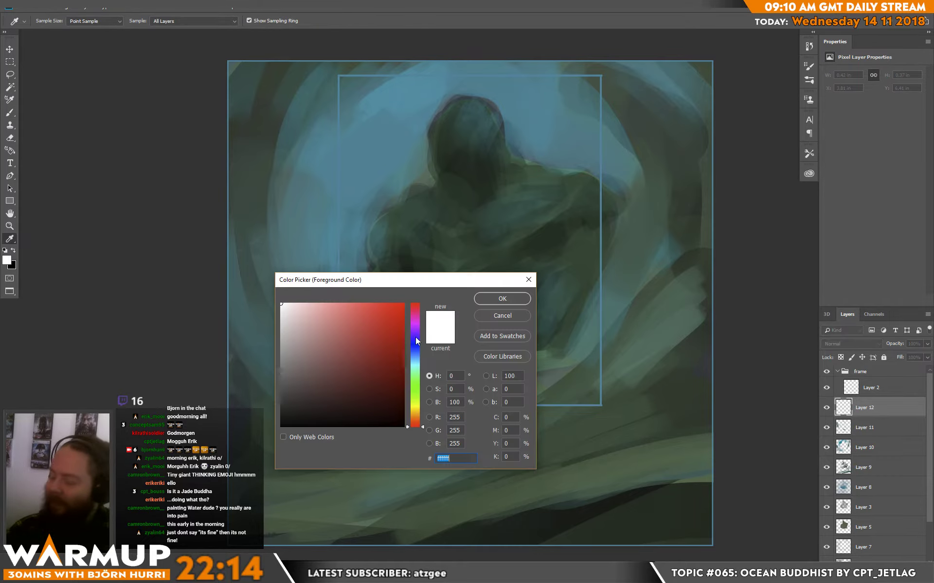
click(419, 421)
mouse_move(419, 421)
mouse_down()
mouse_move(419, 374)
mouse_move(419, 412)
mouse_up()
click(300, 332)
click(293, 321)
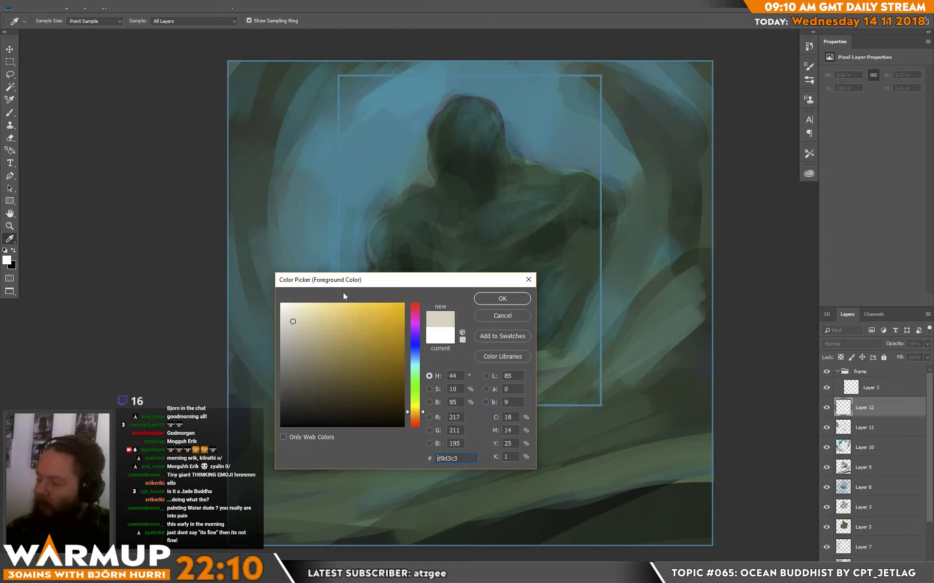
click(497, 304)
Step: Paint cream wave crests along the ring's lower left, beneath the figure and up the right-hand wave, softening them with the Eraser
mouse_move(252, 271)
mouse_down()
mouse_move(320, 356)
mouse_move(281, 313)
mouse_move(437, 398)
mouse_move(377, 375)
mouse_move(418, 389)
mouse_move(299, 369)
mouse_move(418, 421)
mouse_move(412, 396)
mouse_move(420, 459)
mouse_move(535, 443)
mouse_up()
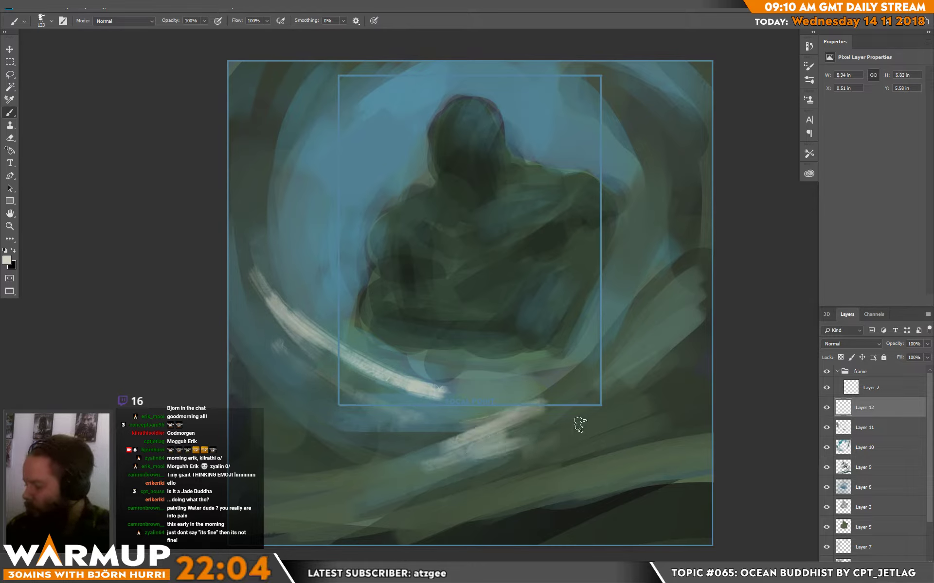
mouse_move(615, 325)
mouse_down()
mouse_move(681, 261)
mouse_move(718, 239)
mouse_move(614, 325)
mouse_move(705, 255)
mouse_move(679, 294)
mouse_move(611, 333)
mouse_move(713, 221)
mouse_move(712, 255)
mouse_move(666, 252)
mouse_move(638, 268)
mouse_move(599, 331)
mouse_move(635, 324)
mouse_move(684, 335)
mouse_move(574, 375)
mouse_up()
mouse_move(518, 423)
mouse_down()
mouse_move(389, 496)
mouse_move(503, 450)
mouse_move(418, 481)
mouse_move(467, 457)
mouse_move(389, 501)
mouse_move(428, 489)
mouse_up()
key(e)
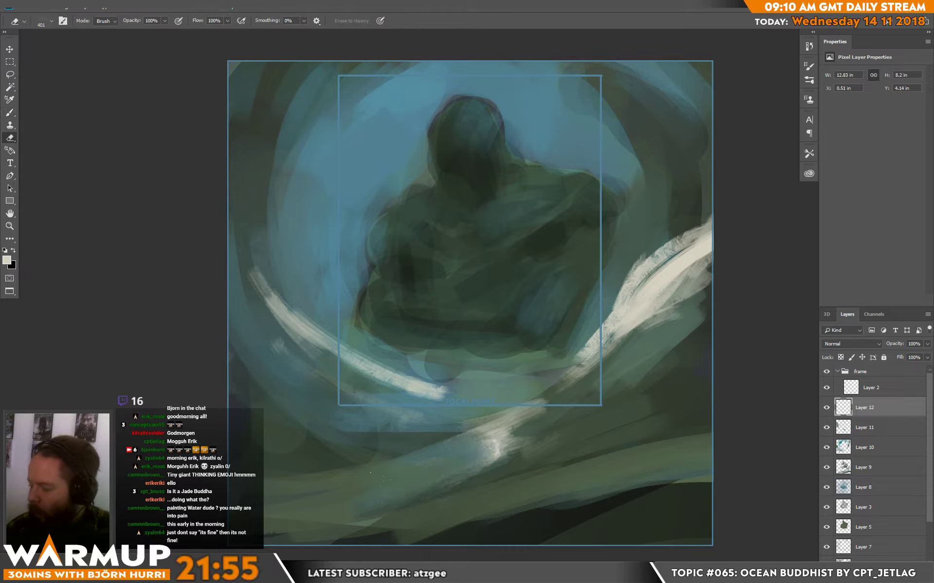
key(b)
drag(474, 436, 389, 474)
key(e)
mouse_move(501, 423)
mouse_down()
mouse_move(389, 469)
mouse_move(447, 466)
mouse_move(402, 515)
mouse_move(546, 489)
mouse_move(487, 513)
mouse_move(697, 466)
mouse_up()
Step: Paint long cream crests across the waves at the canvas's lower edge and thin them with the Eraser
key(b)
drag(408, 513, 638, 475)
drag(306, 542, 395, 506)
drag(270, 541, 483, 469)
key(e)
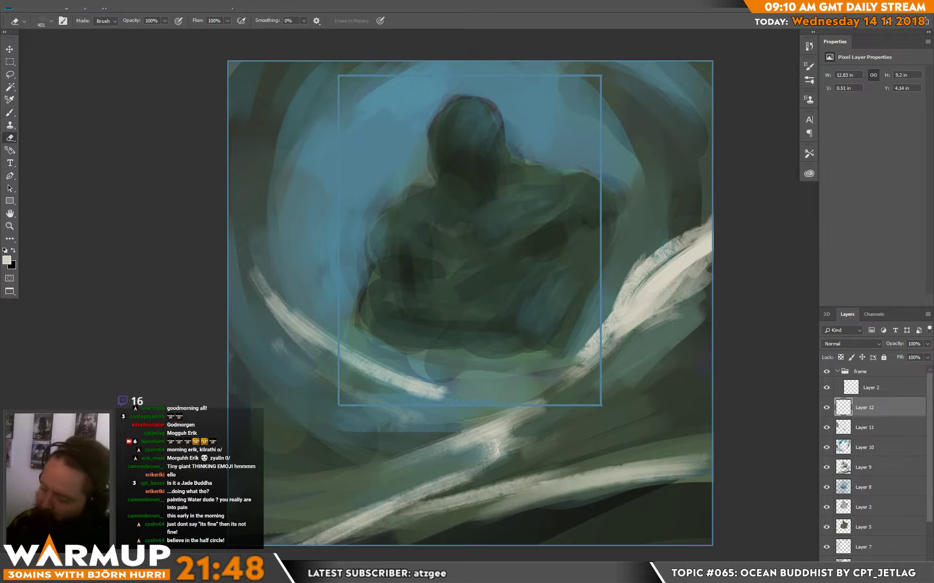
mouse_move(314, 541)
mouse_down()
mouse_move(460, 479)
mouse_move(473, 444)
mouse_up()
key(b)
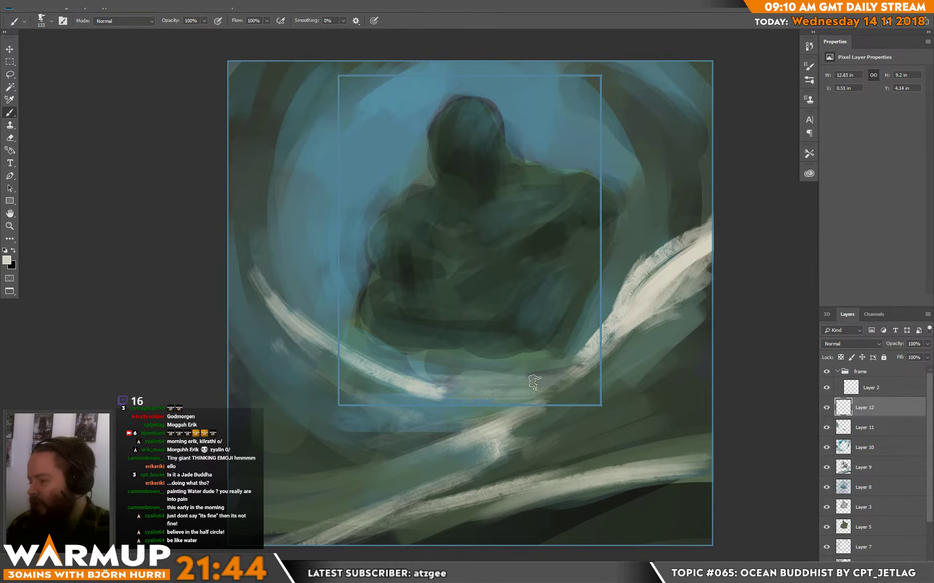
Step: Reduce the brush to 55 px and paint thin cream foam lines under the figure's base and around the ring's left side and top
right_click(534, 383)
click(593, 155)
click(360, 363)
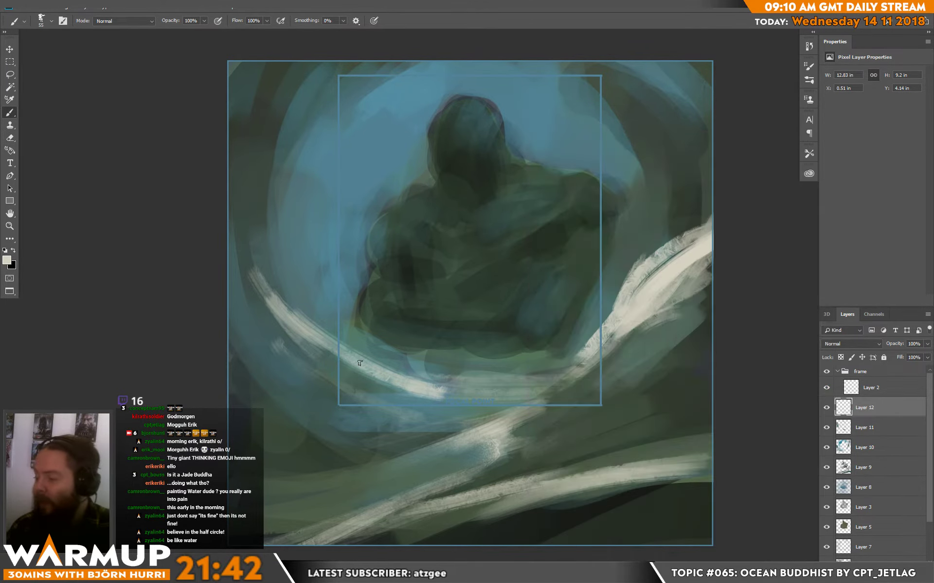
drag(340, 352, 558, 382)
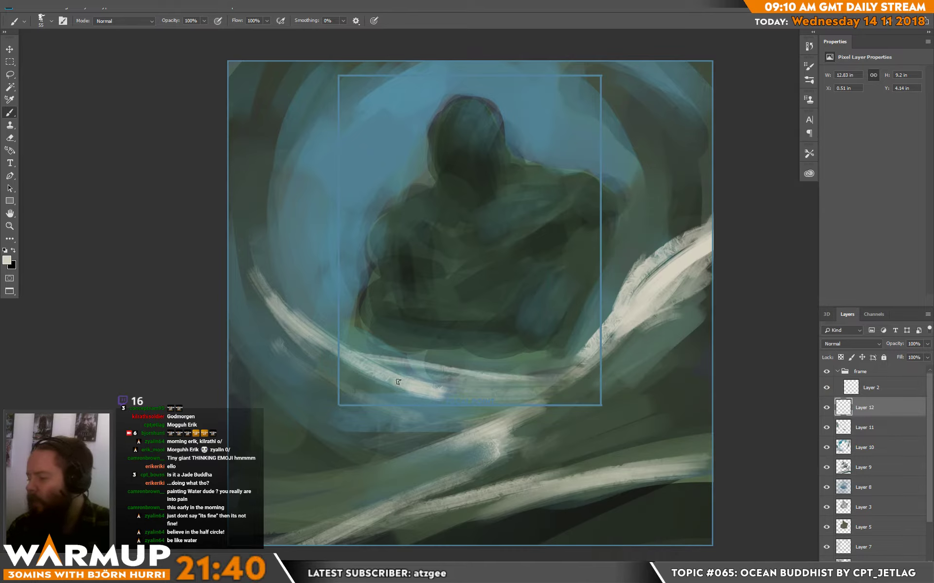
drag(398, 382, 523, 389)
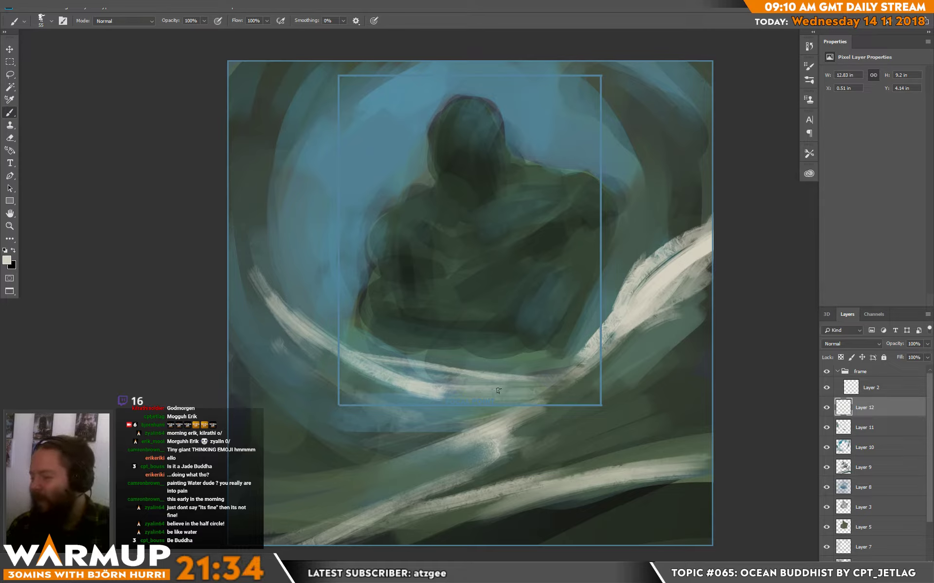
drag(399, 388, 531, 391)
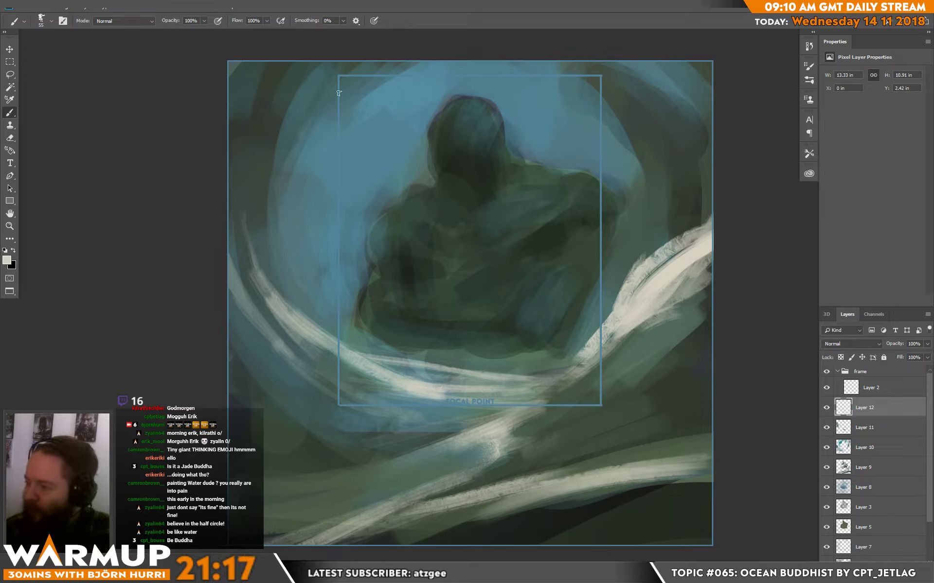
mouse_move(339, 93)
mouse_down()
mouse_move(447, 52)
mouse_move(468, 58)
mouse_move(436, 58)
mouse_move(311, 129)
mouse_move(394, 56)
mouse_up()
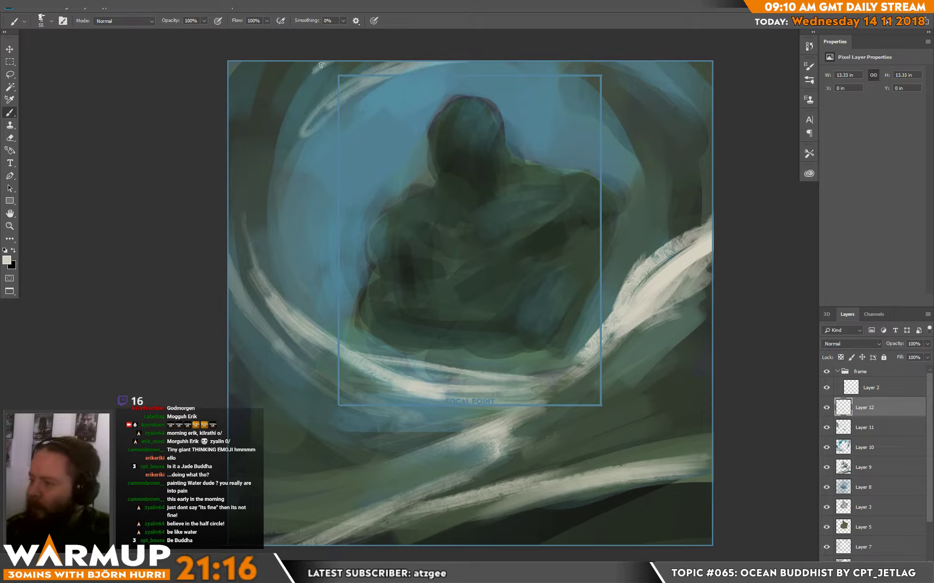
mouse_move(321, 65)
mouse_down()
mouse_move(292, 97)
mouse_move(313, 67)
mouse_move(286, 114)
mouse_move(327, 62)
mouse_move(263, 189)
mouse_move(322, 113)
mouse_move(293, 155)
mouse_up()
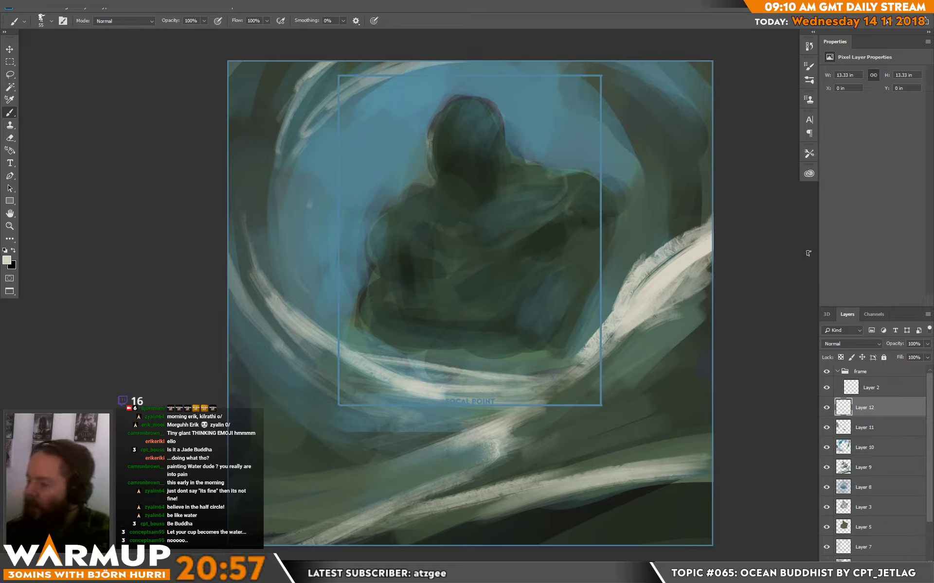
Step: Blend sampled blue and teal under the figure's base and beside the right-hand wave, and enlarge the brush to 149 px
alt+click(405, 369)
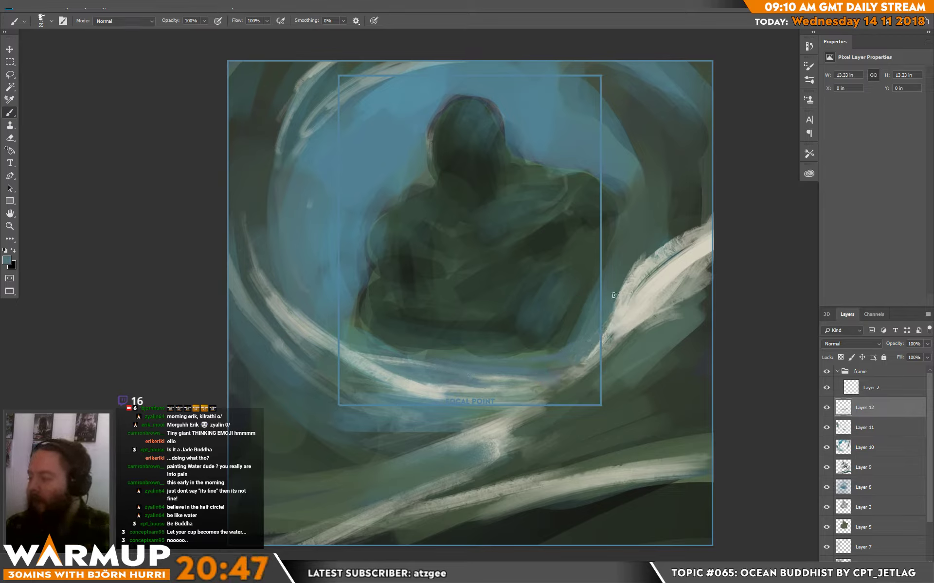
alt+click(624, 303)
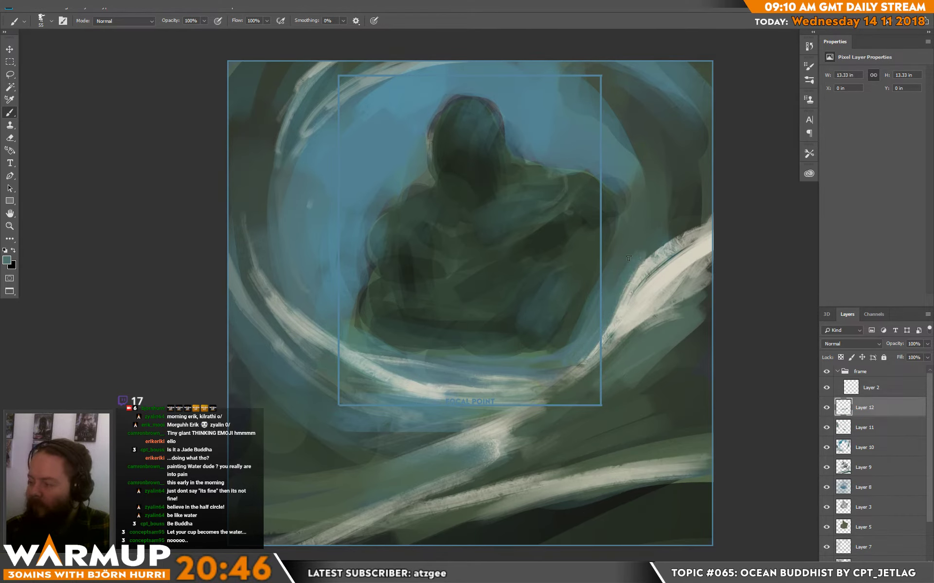
right_click(669, 227)
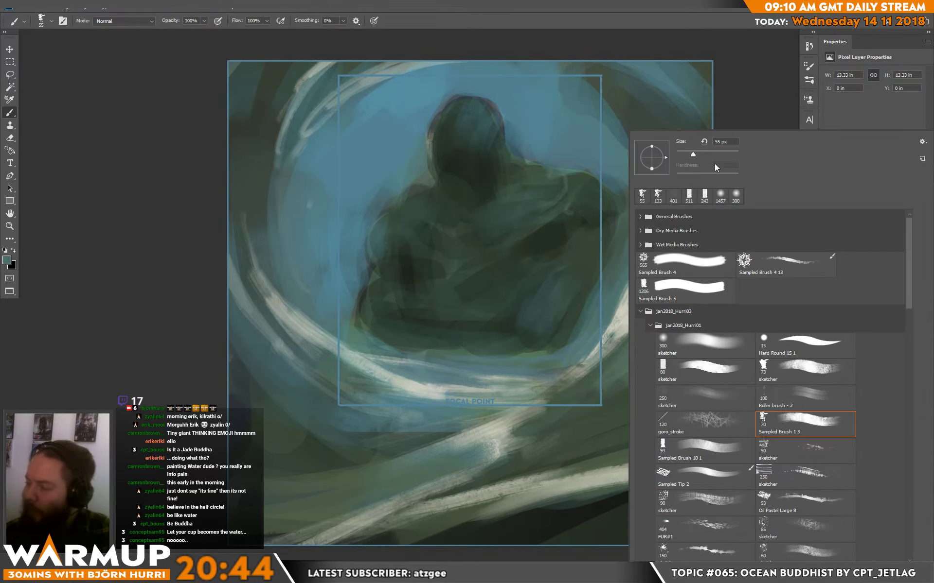
click(714, 155)
click(339, 143)
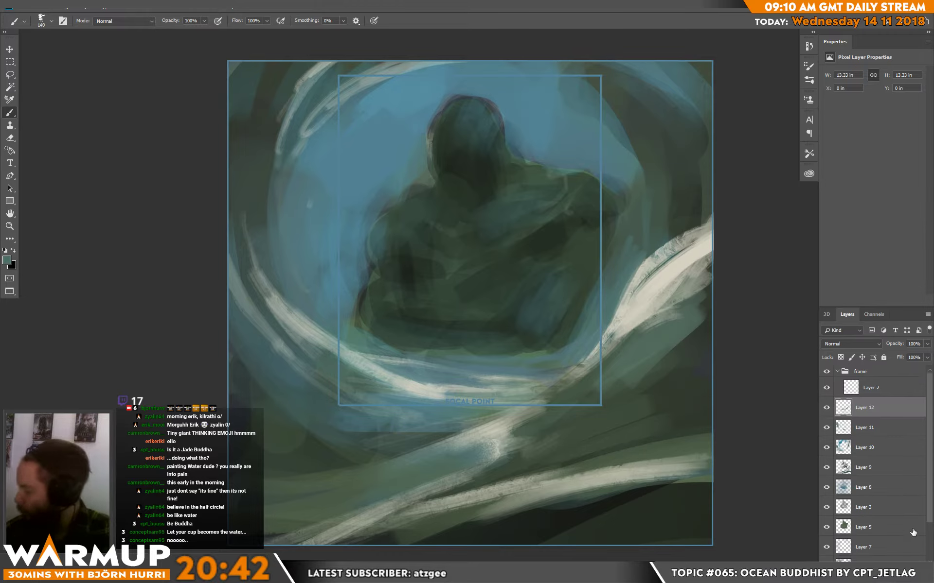
Step: Add a layer above Layer 12 in Lighter Color mode and set the foreground colour to the green 05ad50
click(851, 344)
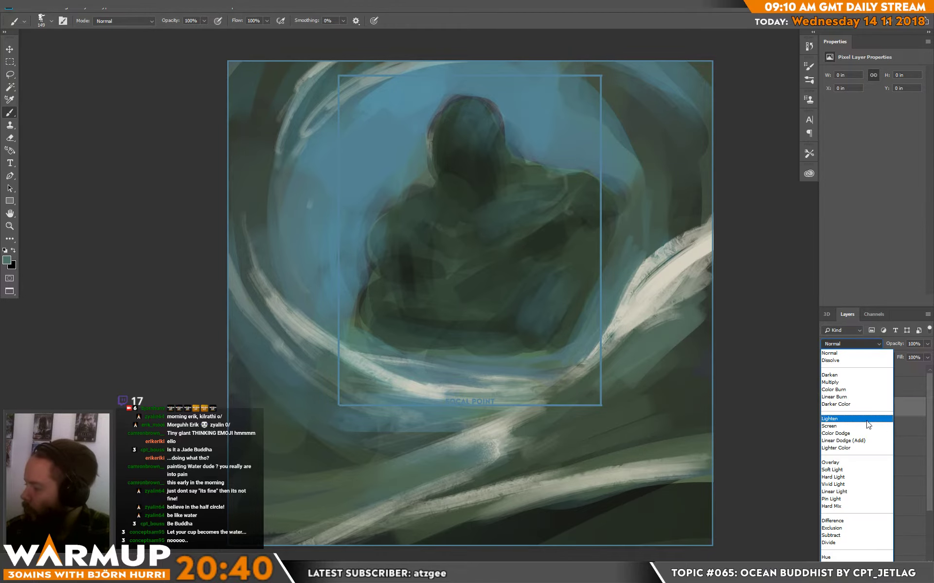
click(856, 447)
click(7, 261)
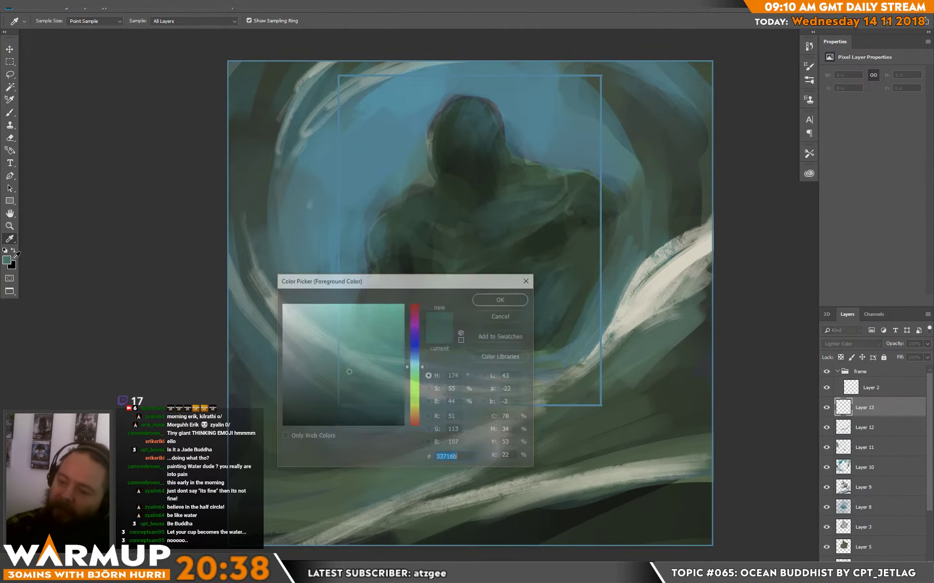
drag(414, 367, 415, 385)
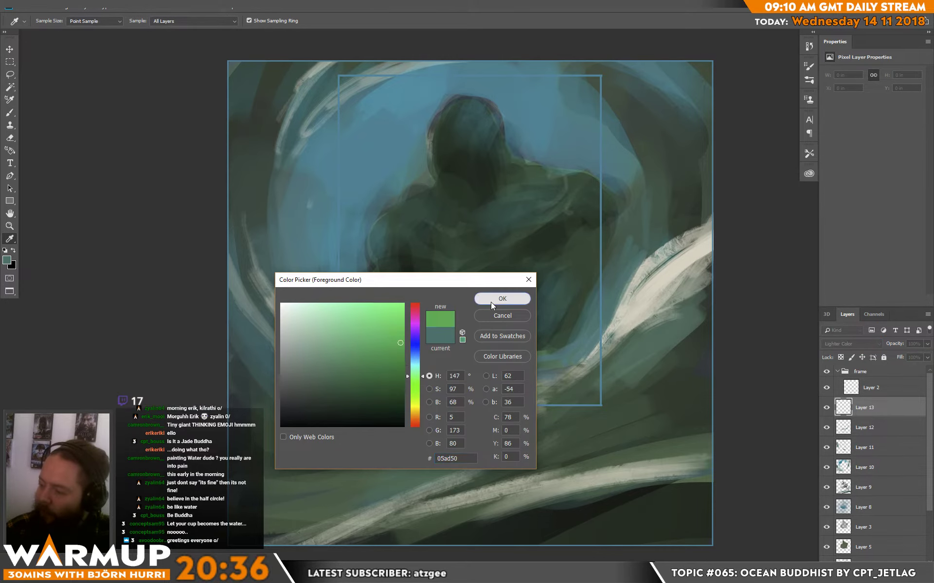
click(503, 298)
Step: Enlarge the brush to 338 px and paint green light over the waves and both sides of the ring, undoing the stroke at its upper right
right_click(513, 322)
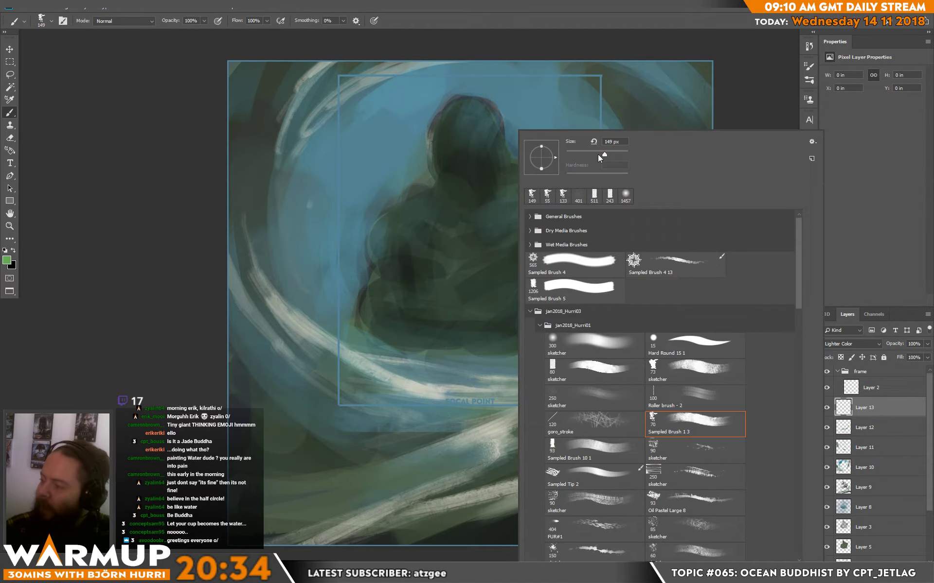
drag(598, 156, 611, 155)
mouse_move(302, 326)
mouse_down()
mouse_move(331, 349)
mouse_move(492, 413)
mouse_move(348, 384)
mouse_move(433, 422)
mouse_move(294, 384)
mouse_move(274, 358)
mouse_move(517, 509)
mouse_move(378, 496)
mouse_move(400, 506)
mouse_move(477, 484)
mouse_move(690, 314)
mouse_up()
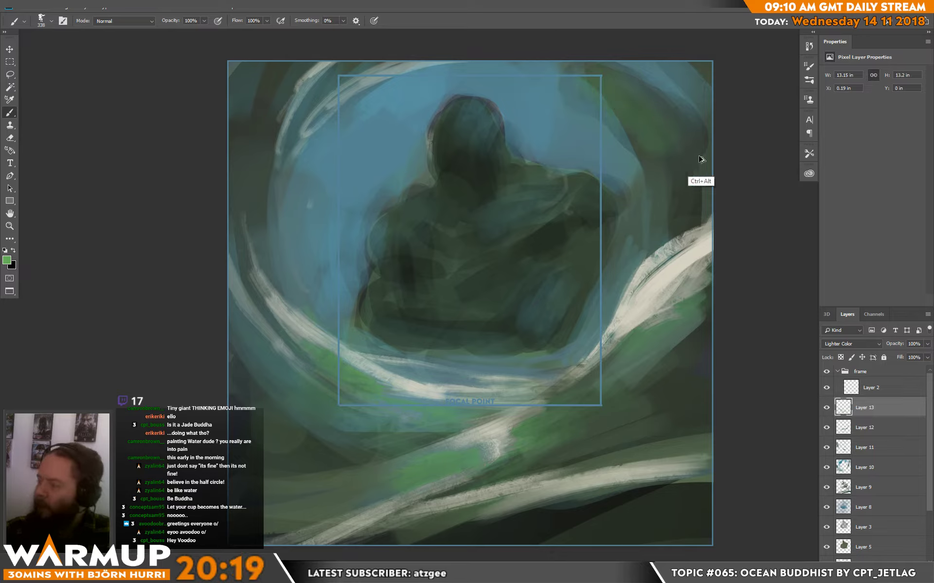
key(ctrl+z)
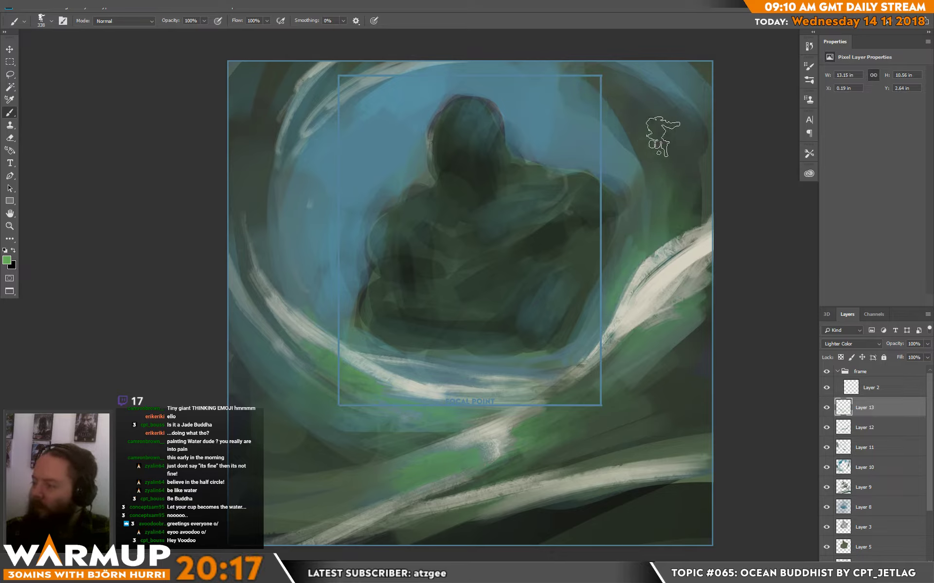
mouse_move(661, 136)
mouse_down()
mouse_move(652, 214)
mouse_move(619, 282)
mouse_up()
mouse_move(323, 256)
mouse_down()
mouse_move(250, 150)
mouse_move(256, 208)
mouse_move(234, 167)
mouse_move(245, 210)
mouse_up()
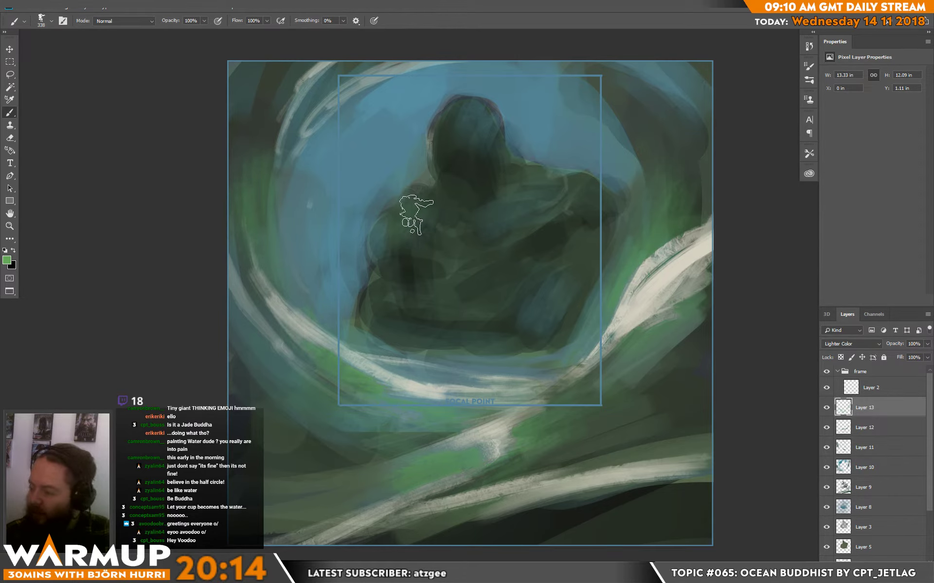
Step: Brush green light over the figure's head, shoulders and body, softening it with the Eraser
mouse_move(466, 121)
mouse_down()
mouse_move(486, 128)
mouse_move(479, 167)
mouse_move(508, 204)
mouse_up()
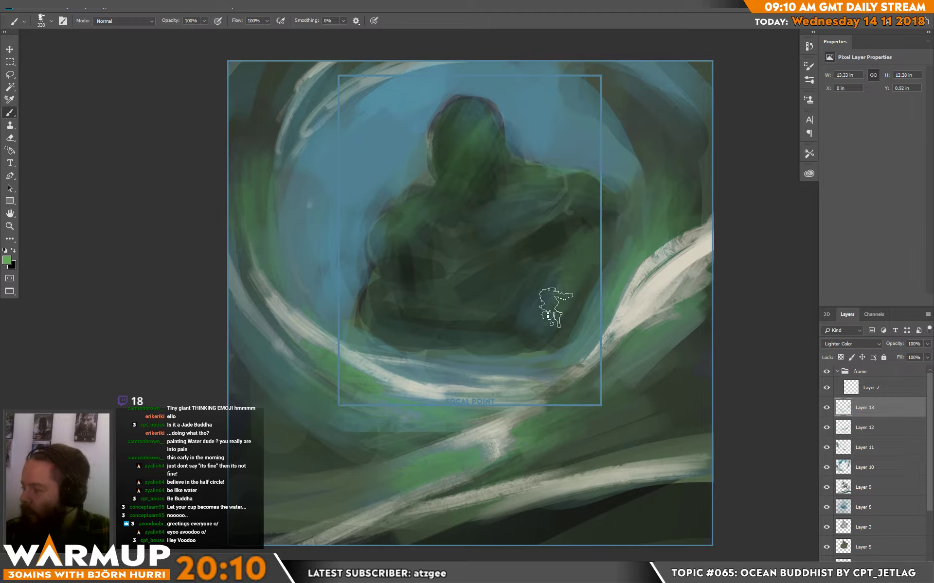
key(e)
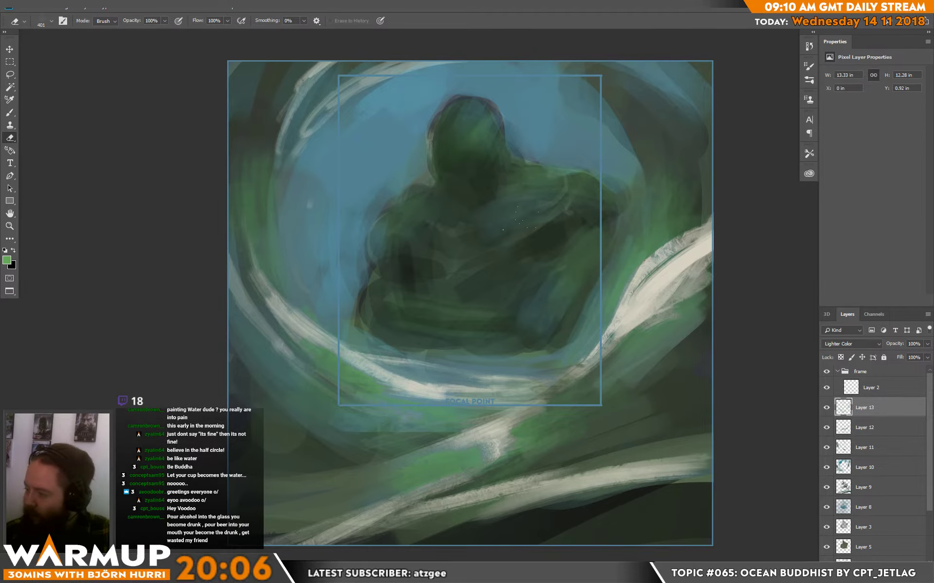
key(b)
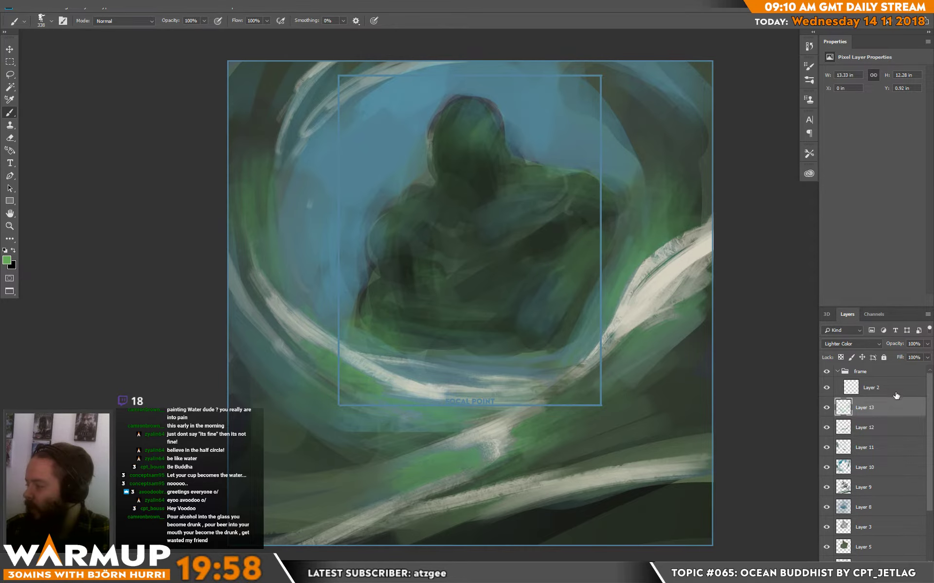
Step: Add a layer above Layer 13 in Overlay mode and brush sampled grey-blue over the figure's legs
click(851, 344)
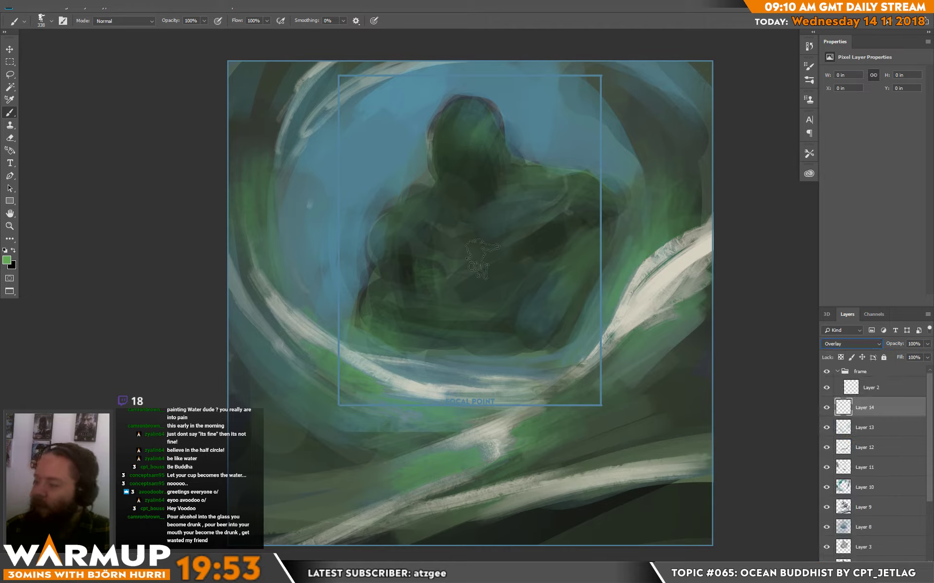
key(x)
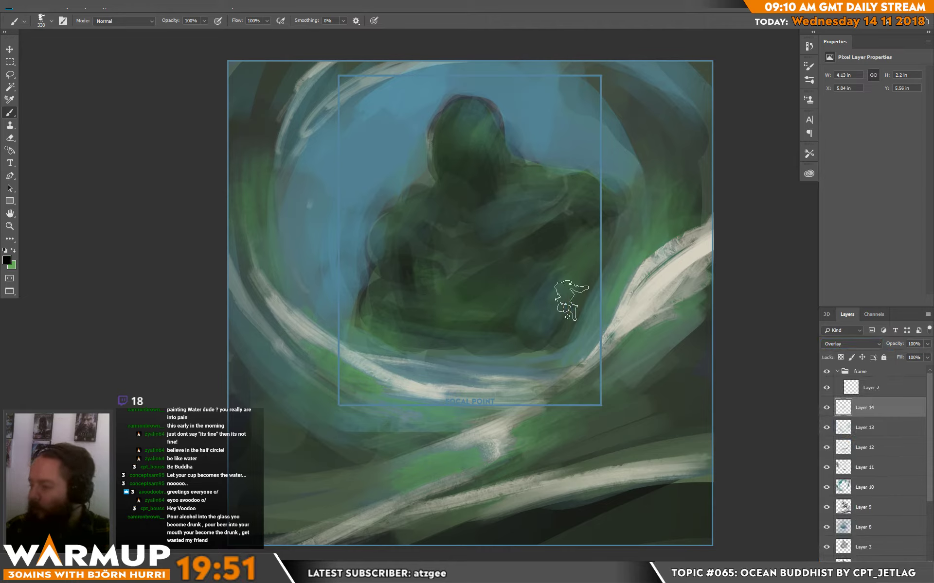
alt+click(485, 366)
mouse_move(430, 315)
mouse_down()
mouse_move(557, 328)
mouse_move(553, 337)
mouse_up()
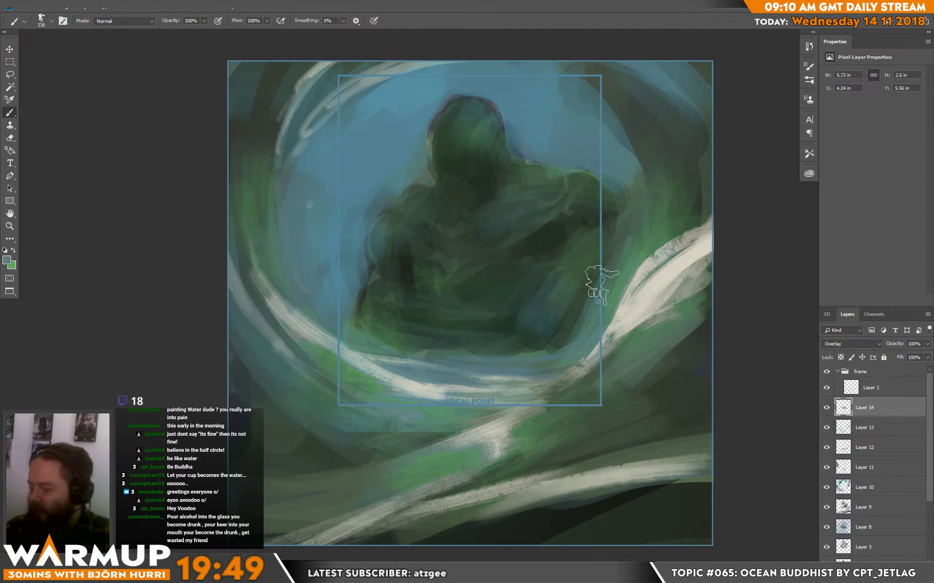
Step: Change the foreground colour to a lighter blue and brush a glow over the figure's chest and torso
click(6, 260)
drag(318, 318, 327, 321)
click(516, 300)
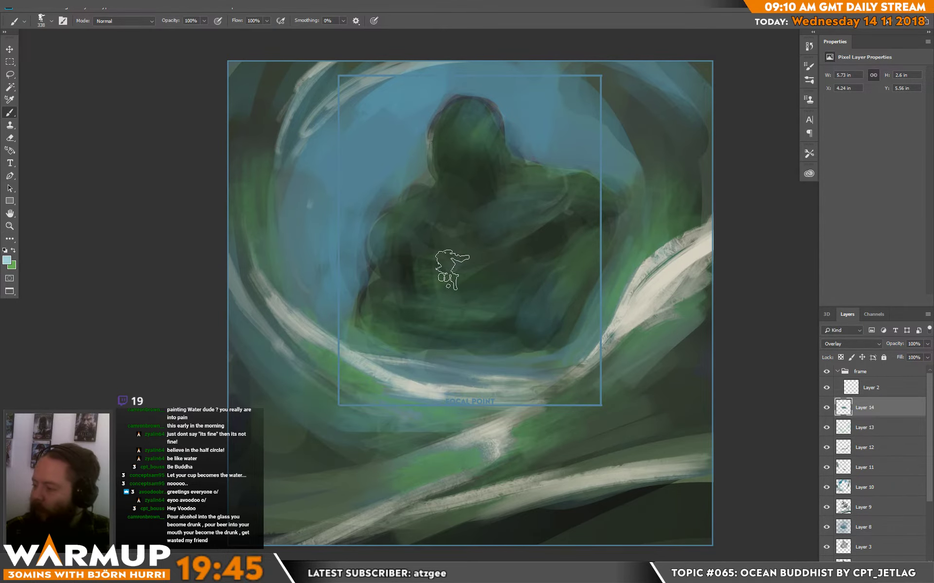
mouse_move(511, 271)
mouse_down()
mouse_move(538, 184)
mouse_move(594, 203)
mouse_move(510, 181)
mouse_move(521, 202)
mouse_move(389, 229)
mouse_move(509, 197)
mouse_up()
Step: Reduce the brush to 31 px and paint a light blue highlight on the figure's left-hand shoulder
right_click(485, 200)
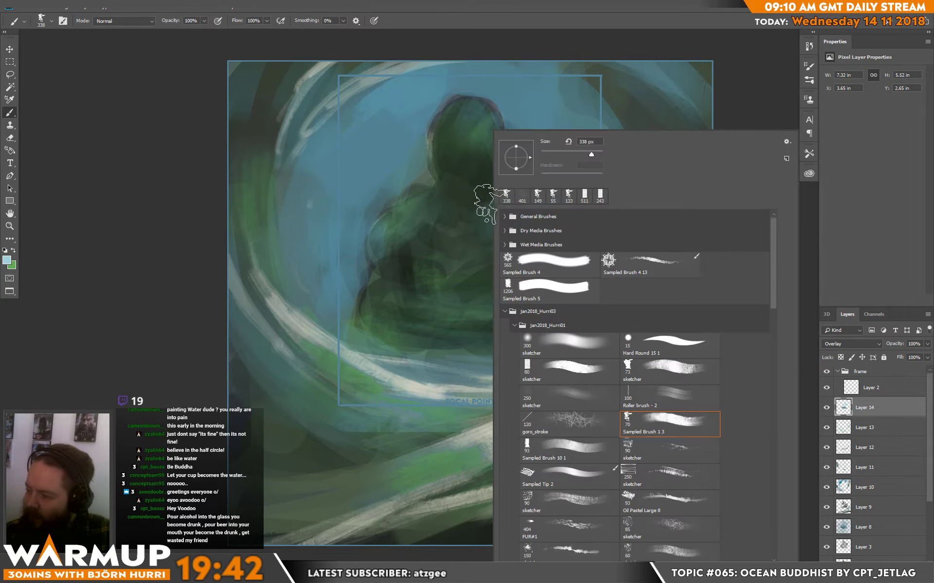
click(544, 156)
drag(370, 243, 389, 230)
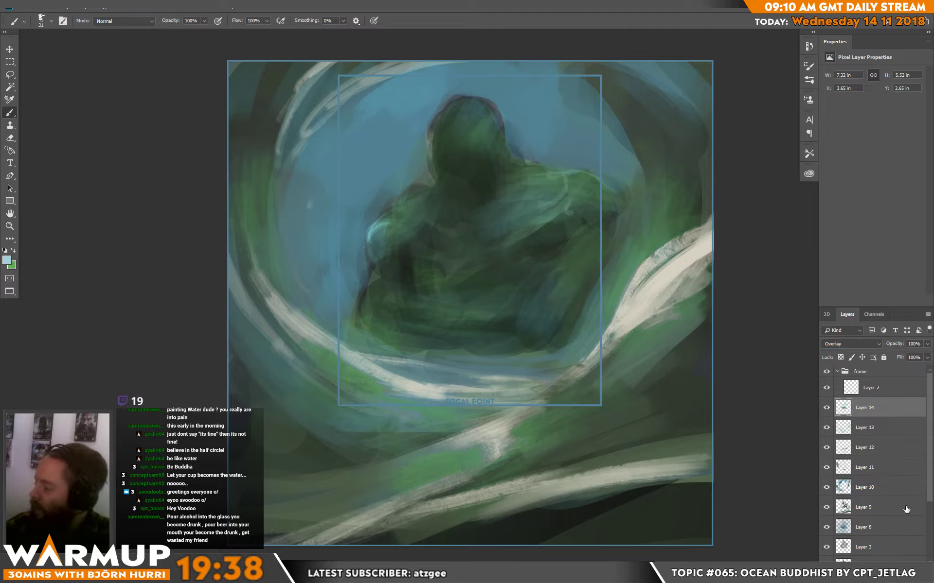
Step: Add a layer above Layer 14 in Overlay mode and paint thin light blue rim light along the figure's head and right-hand shoulder
click(900, 568)
click(837, 345)
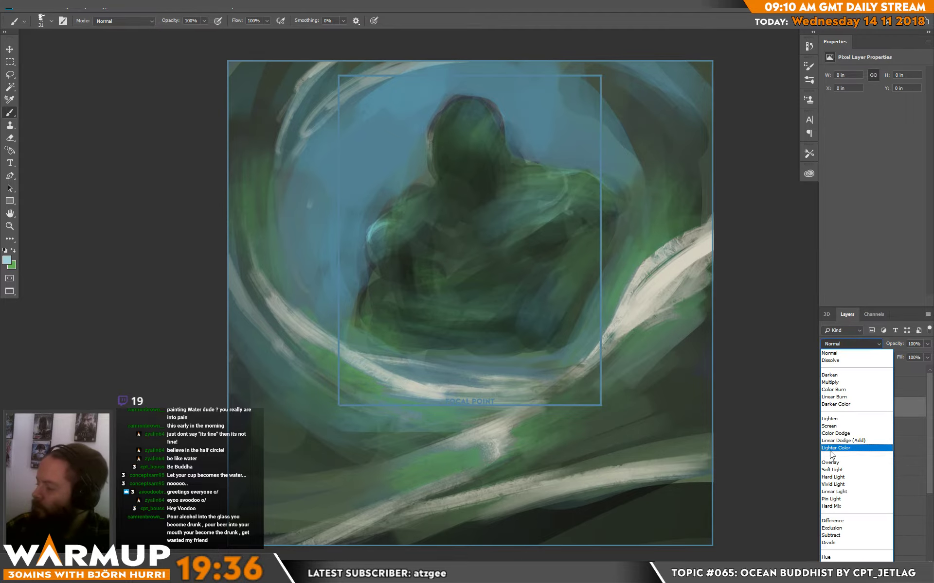
click(829, 462)
mouse_move(408, 223)
mouse_down()
mouse_move(405, 202)
mouse_move(440, 133)
mouse_move(440, 109)
mouse_move(466, 96)
mouse_move(496, 109)
mouse_move(497, 159)
mouse_up()
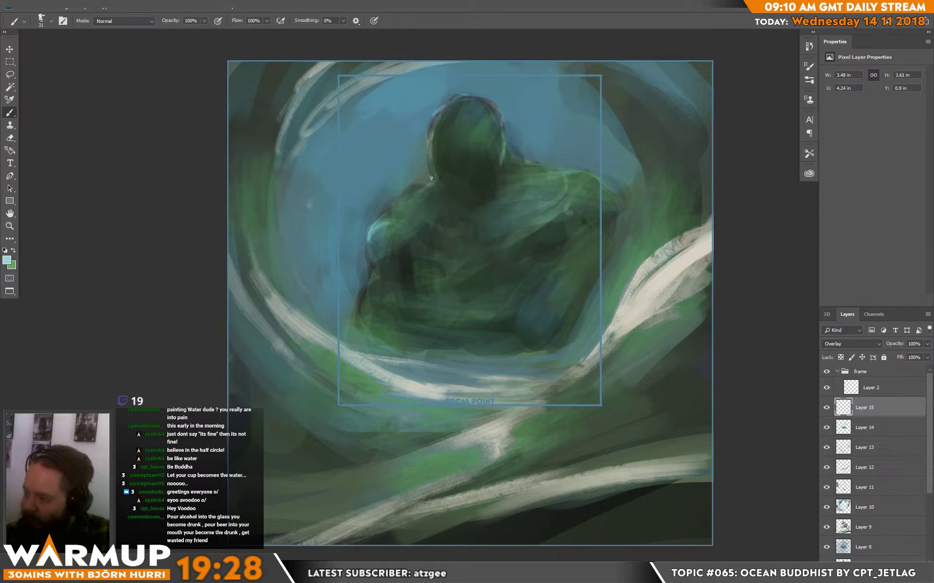
mouse_move(527, 164)
mouse_down()
mouse_move(509, 181)
mouse_move(617, 200)
mouse_up()
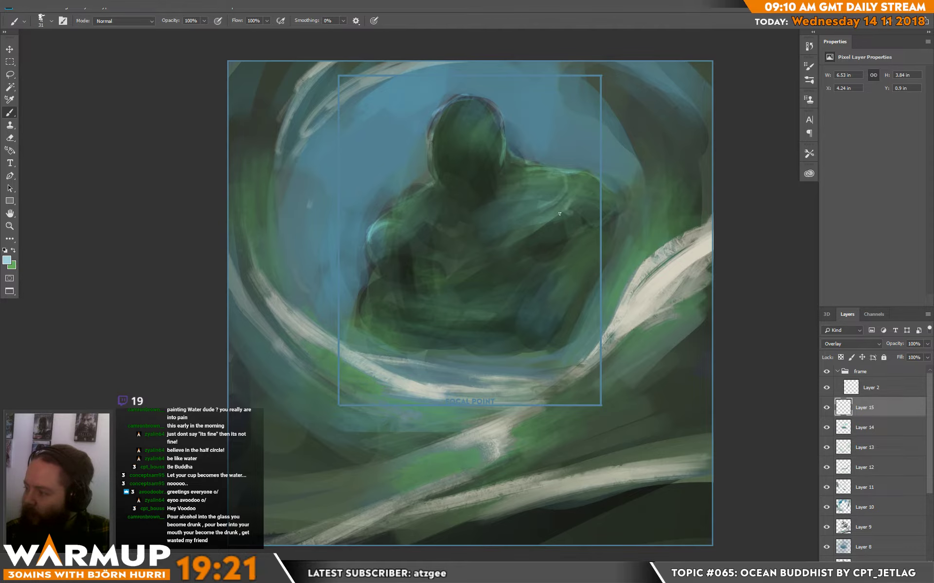
Step: Paint light rim strokes on the figure's right-hand shoulder, enlarge the brush to 88 px and brush softer highlights over the arm and legs
drag(578, 194, 584, 188)
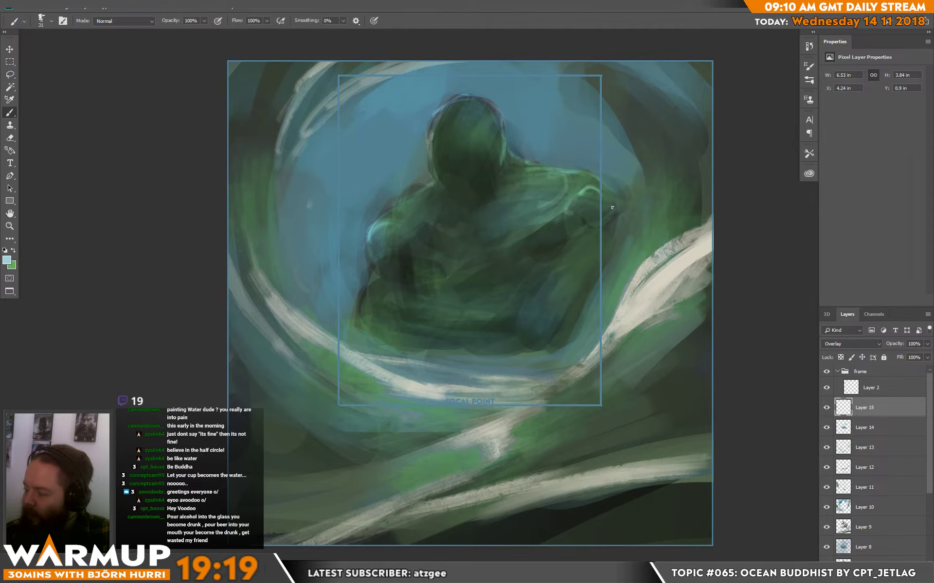
right_click(591, 191)
drag(666, 156, 684, 155)
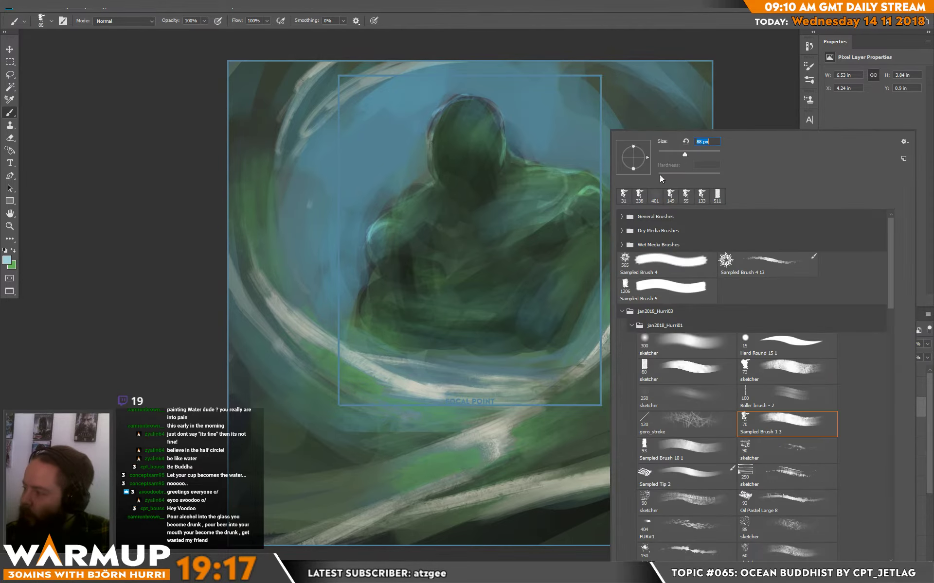
click(594, 192)
mouse_move(600, 196)
mouse_down()
mouse_move(588, 215)
mouse_move(601, 201)
mouse_move(604, 211)
mouse_move(576, 187)
mouse_move(598, 181)
mouse_move(560, 203)
mouse_move(580, 178)
mouse_move(619, 205)
mouse_move(611, 220)
mouse_move(566, 221)
mouse_move(564, 236)
mouse_move(583, 262)
mouse_move(573, 277)
mouse_move(558, 263)
mouse_move(570, 249)
mouse_move(555, 265)
mouse_move(562, 248)
mouse_move(595, 226)
mouse_move(610, 239)
mouse_move(576, 315)
mouse_move(613, 244)
mouse_move(590, 233)
mouse_move(540, 313)
mouse_up()
mouse_move(385, 290)
mouse_down()
mouse_move(447, 328)
mouse_move(398, 300)
mouse_move(460, 330)
mouse_move(477, 325)
mouse_move(479, 339)
mouse_move(413, 293)
mouse_up()
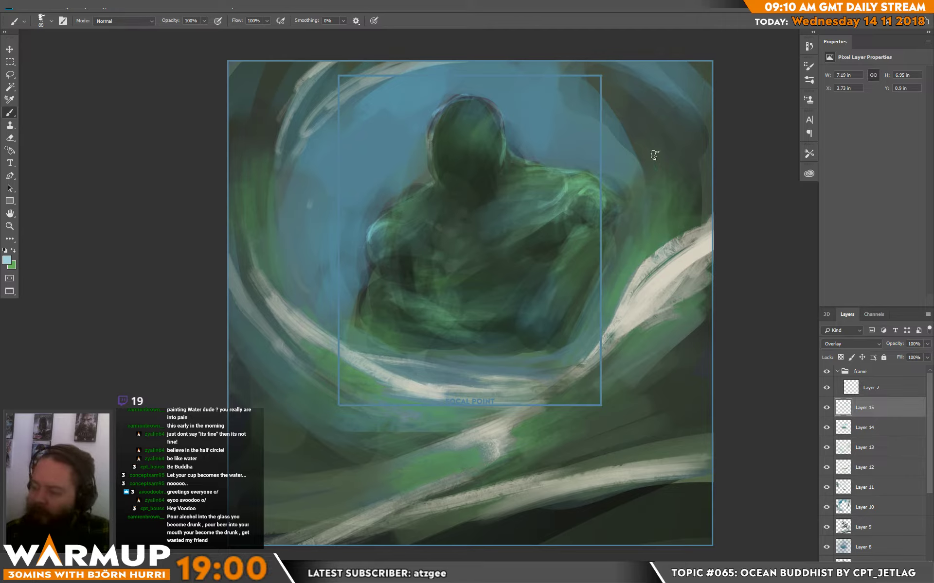
Step: Brush sampled dark green over the figure's lower torso and legs, and paint sampled lighter green on the right-hand forearm
alt+click(476, 147)
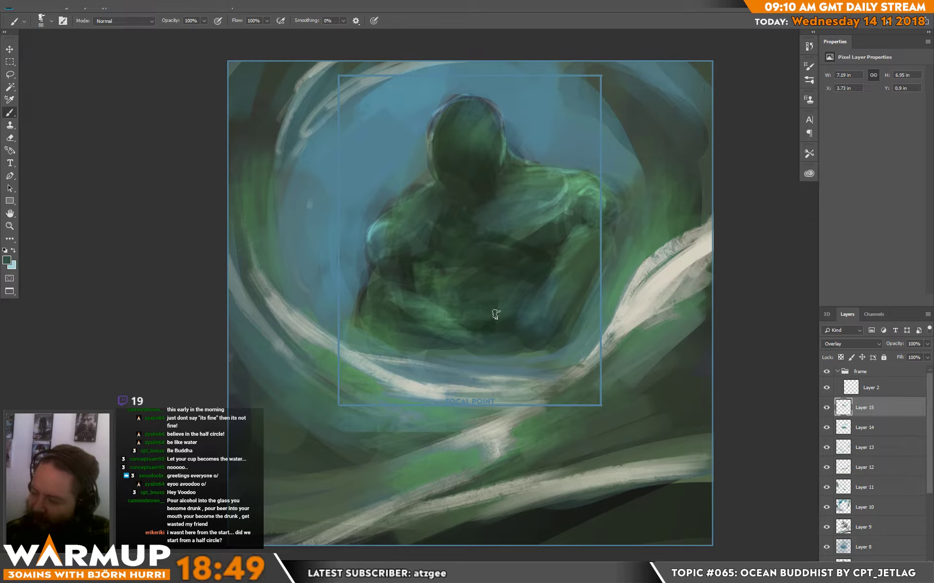
drag(481, 334, 520, 331)
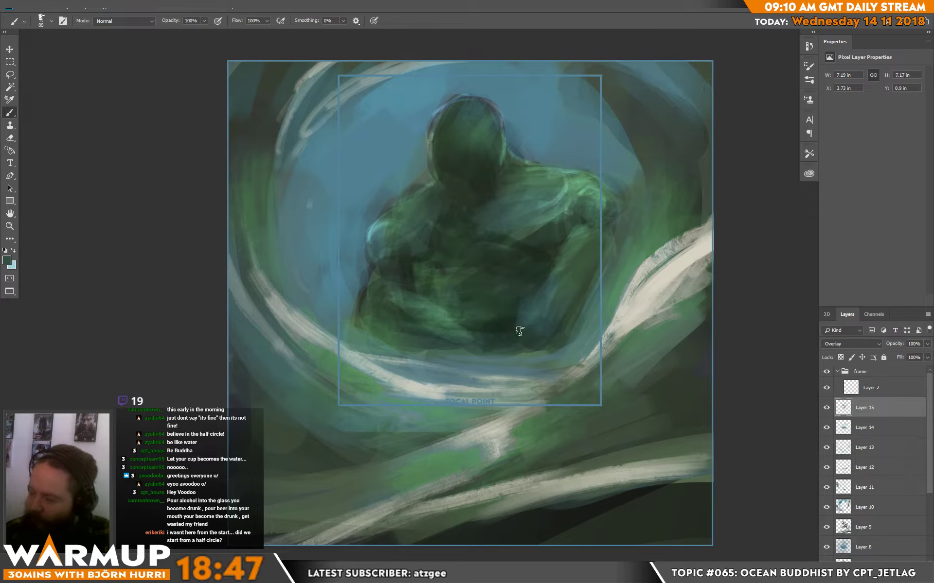
drag(355, 319, 361, 334)
mouse_move(550, 308)
mouse_down()
mouse_move(595, 262)
mouse_move(571, 302)
mouse_move(596, 259)
mouse_up()
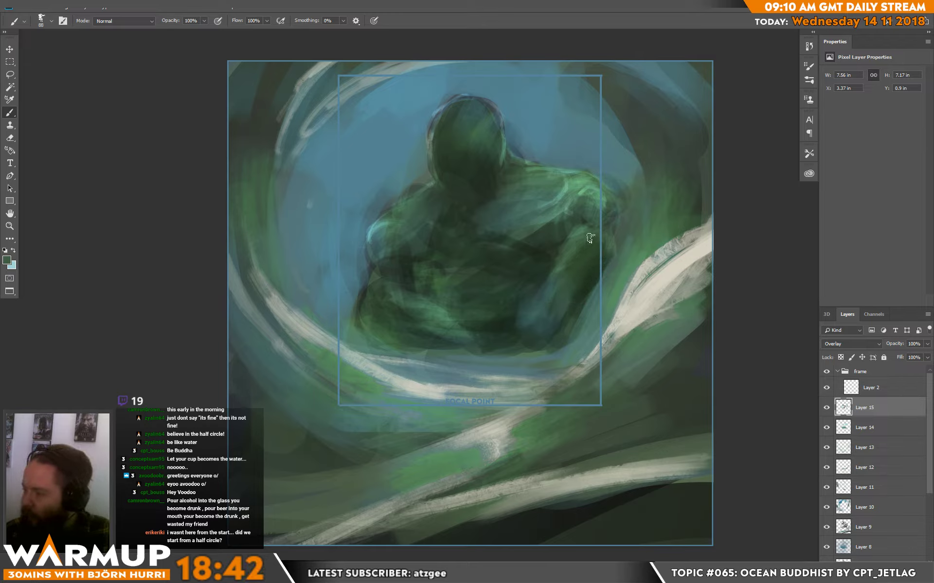
alt+click(584, 194)
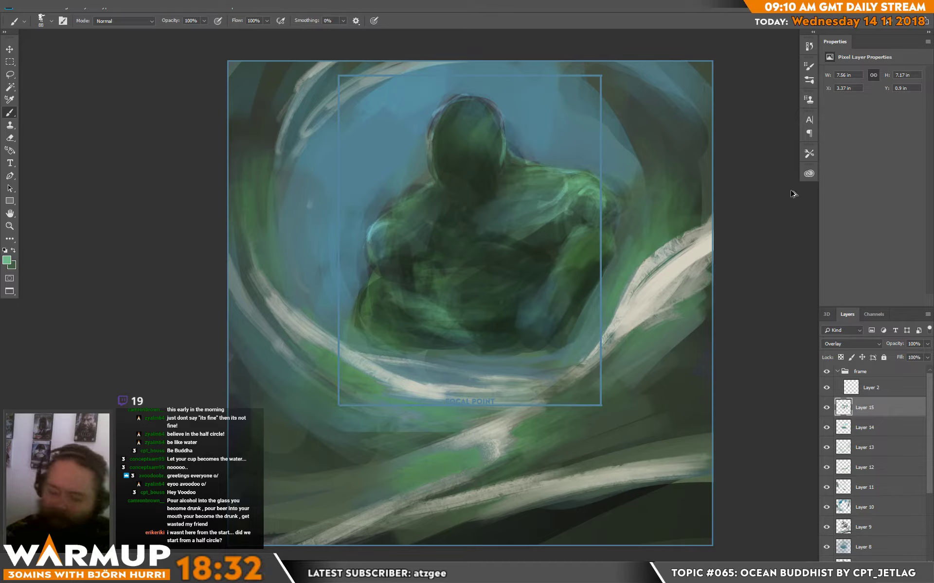
Step: Add a layer above Layer 15 and paint sampled green and off-white strokes over the water just below the figure
key(ctrl+shift+alt+n)
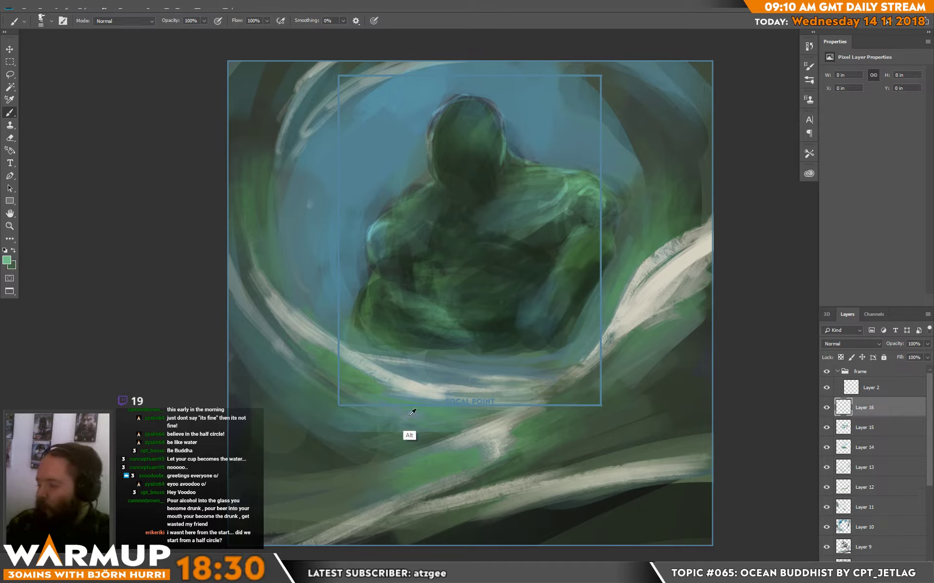
alt+click(441, 409)
drag(376, 371, 487, 382)
drag(405, 373, 538, 381)
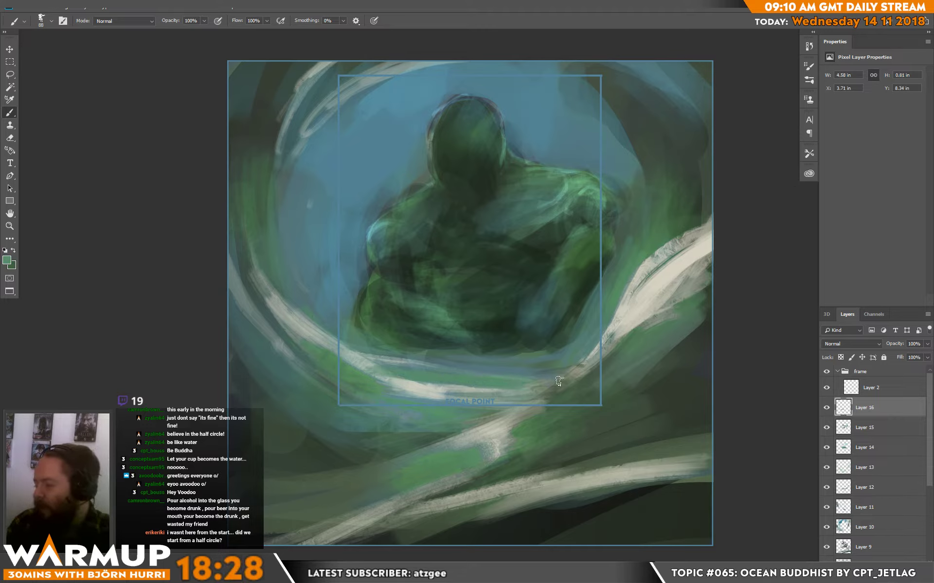
drag(473, 364, 574, 364)
alt+click(631, 321)
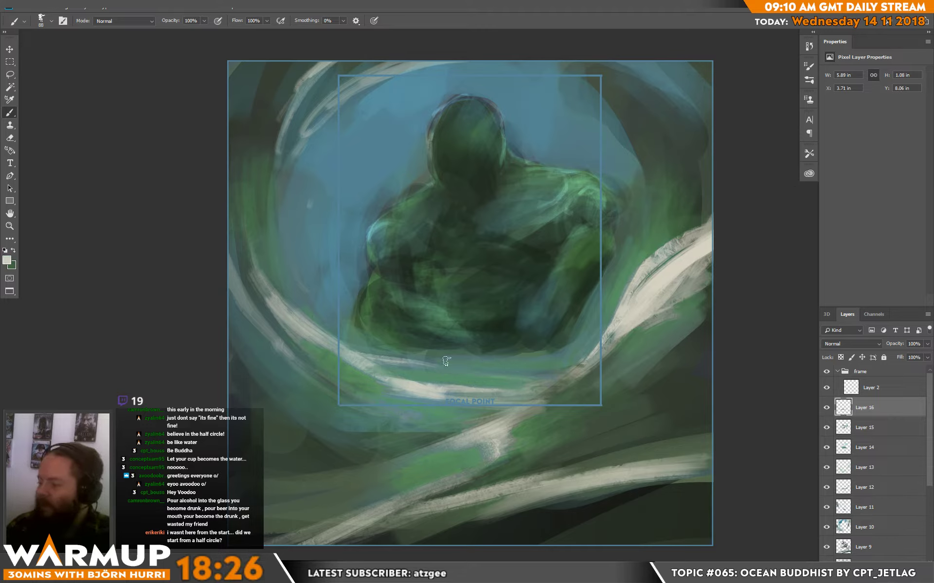
drag(446, 361, 586, 366)
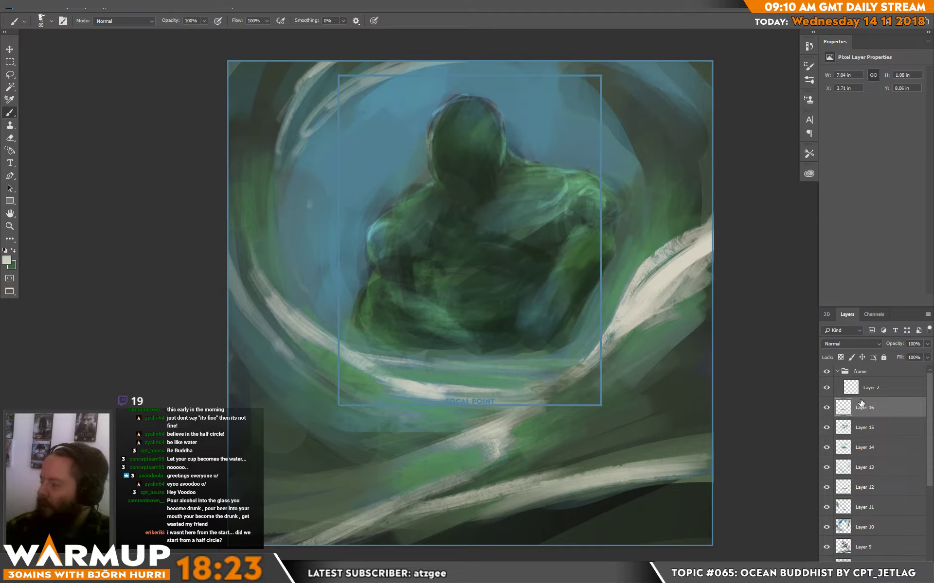
Step: Hide Layer 2 in the frame group and repaint the background beside the figure's head and left-hand shoulder with sampled blue
click(827, 388)
alt+click(405, 171)
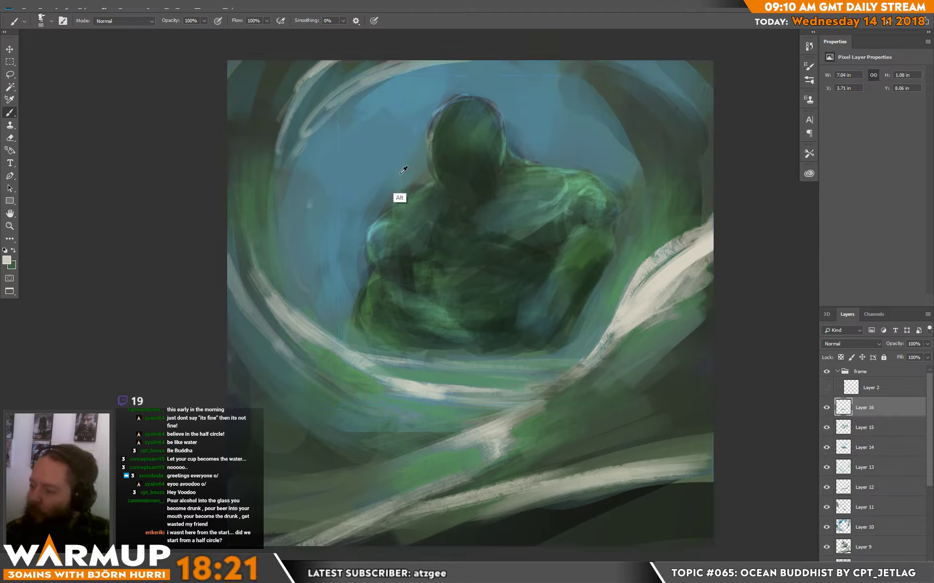
mouse_move(408, 174)
mouse_down()
mouse_move(405, 191)
mouse_move(379, 209)
mouse_move(419, 182)
mouse_move(416, 127)
mouse_move(430, 179)
mouse_up()
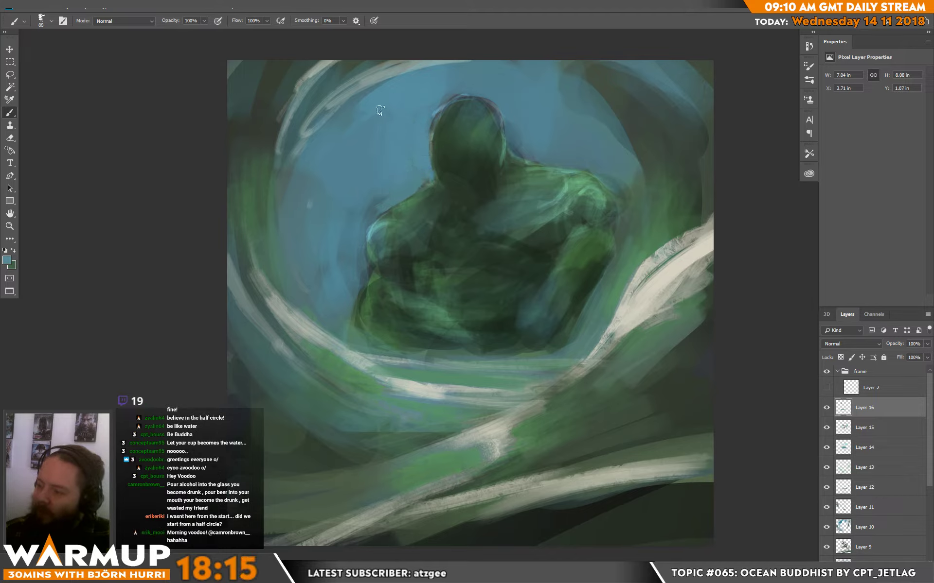
drag(375, 96, 335, 104)
Step: Sample pale blue-grey from the wave, reduce the brush to 53 px and paint a curved foam line down the ring's left-hand inner edge
alt+click(429, 64)
mouse_move(396, 67)
mouse_down()
mouse_move(344, 92)
mouse_move(296, 144)
mouse_up()
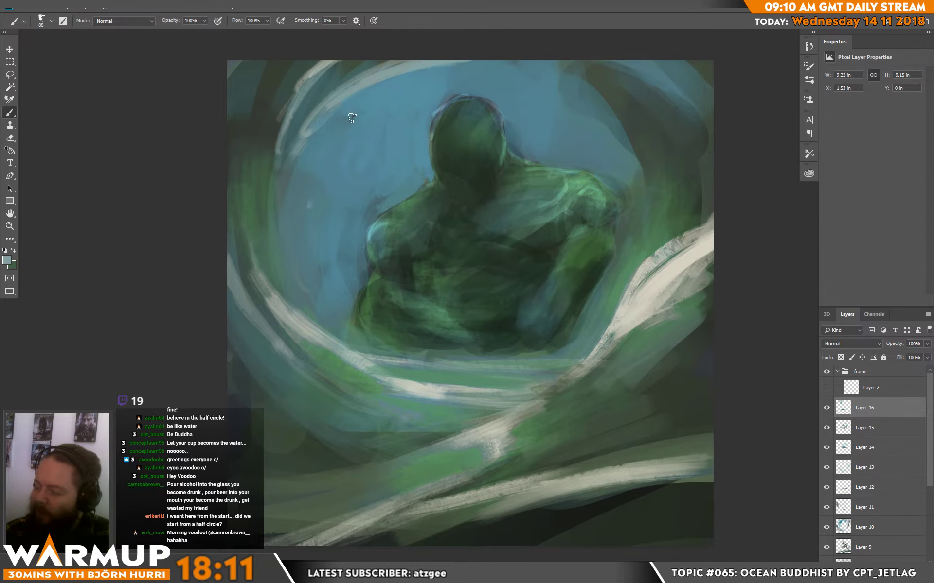
right_click(352, 117)
drag(419, 140, 420, 140)
mouse_move(368, 67)
mouse_down()
mouse_move(318, 105)
mouse_move(350, 72)
mouse_move(299, 103)
mouse_move(276, 166)
mouse_move(277, 148)
mouse_move(285, 124)
mouse_move(277, 239)
mouse_move(318, 324)
mouse_up()
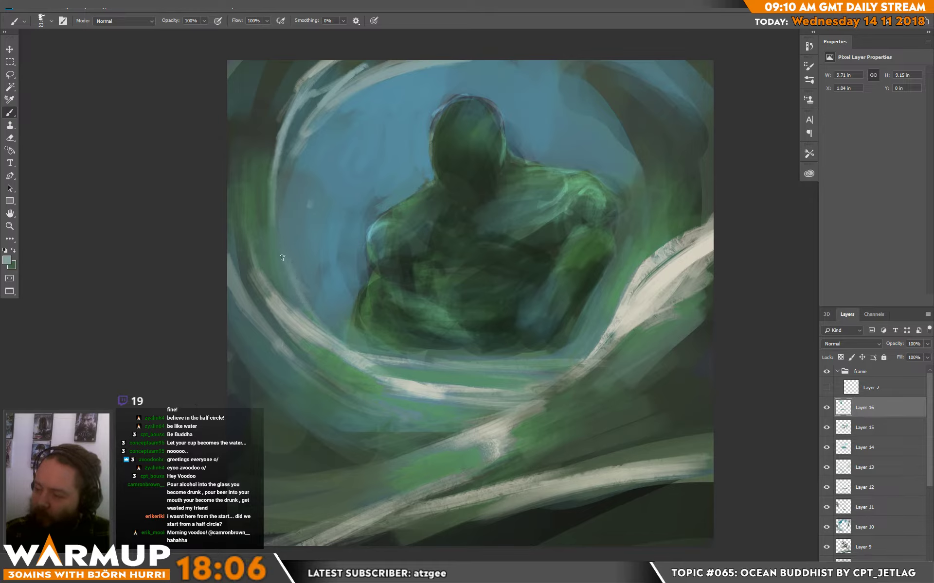
drag(278, 234, 298, 311)
drag(277, 209, 312, 315)
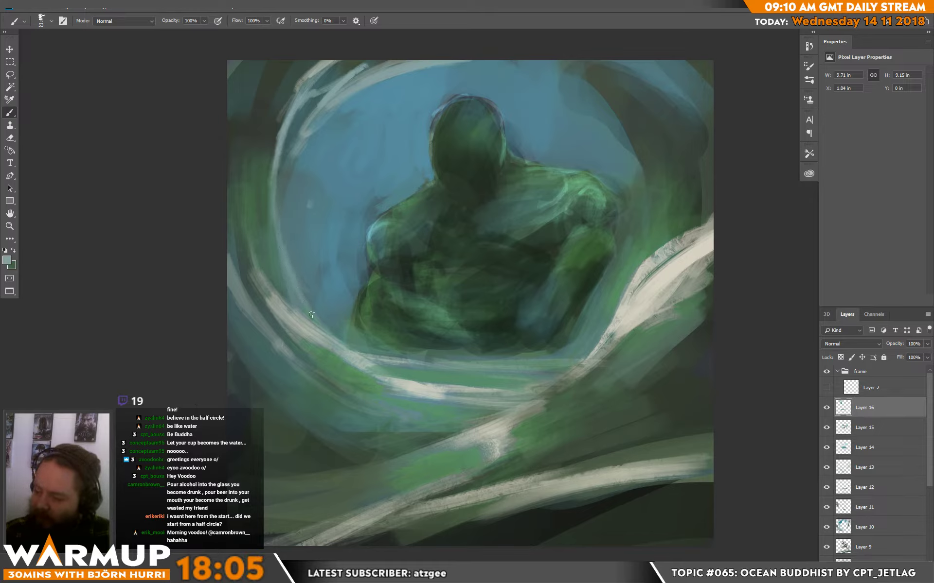
Step: Clean up the figure's left-hand arm contour with sampled background blue and add blue strokes to the wave ring's upper-left outer part
alt+click(325, 287)
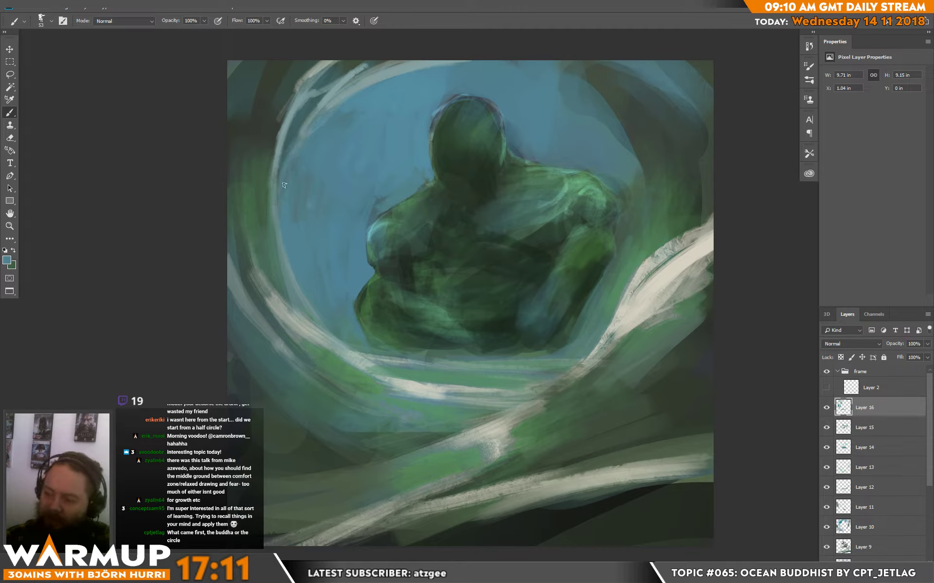
drag(278, 115, 269, 155)
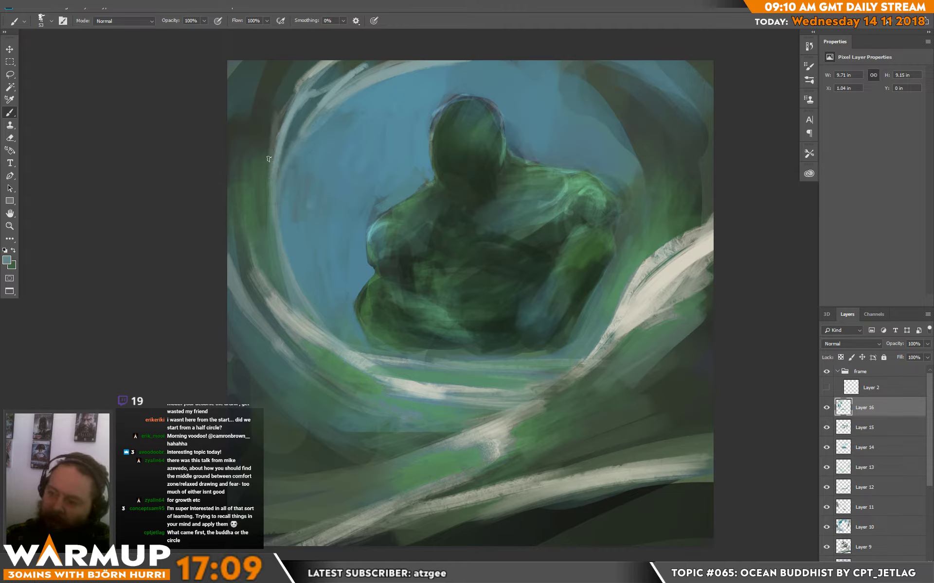
alt+click(309, 102)
mouse_move(286, 84)
mouse_down()
mouse_move(271, 146)
mouse_move(274, 129)
mouse_up()
drag(256, 80, 249, 129)
drag(258, 72, 243, 139)
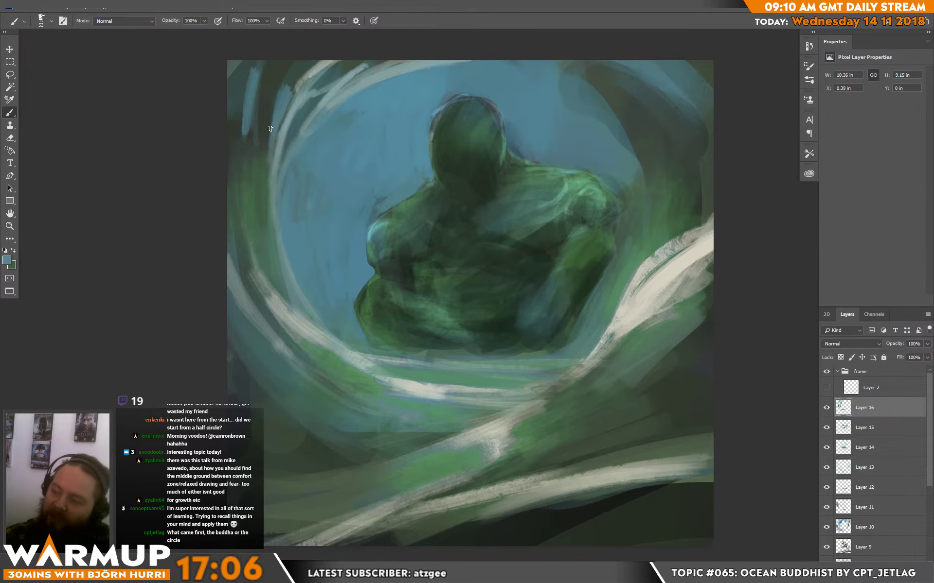
Step: Enlarge the brush to 155 px and paint broad blue and darker teal strokes down the wave ring's upper-left outer side
right_click(273, 136)
click(359, 152)
drag(259, 55, 239, 161)
alt+click(232, 98)
drag(243, 101, 241, 171)
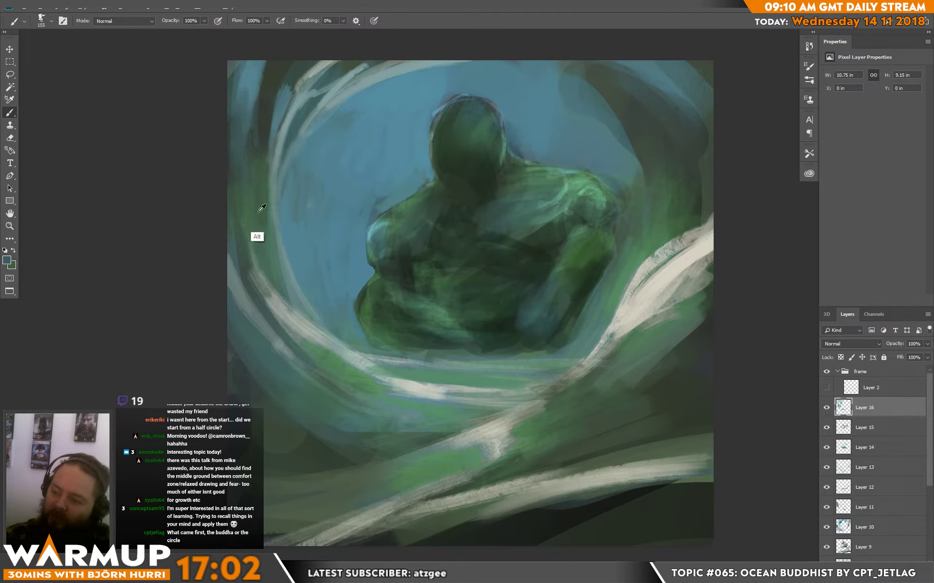
Step: Reduce the brush to 61 px and blend sampled greens and pale grey-green along the left-hand wall of the wave ring
alt+click(267, 196)
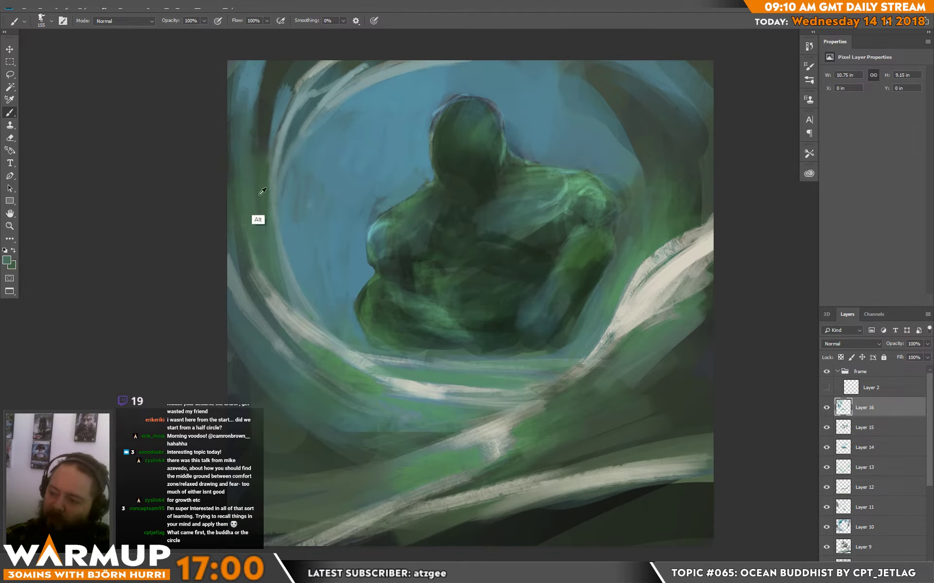
right_click(304, 223)
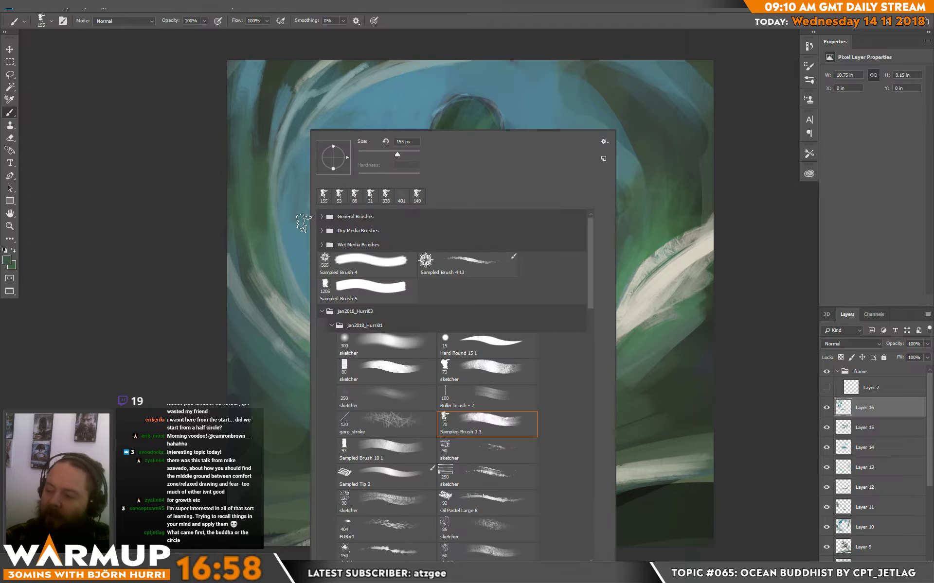
click(375, 153)
click(265, 261)
alt+click(342, 372)
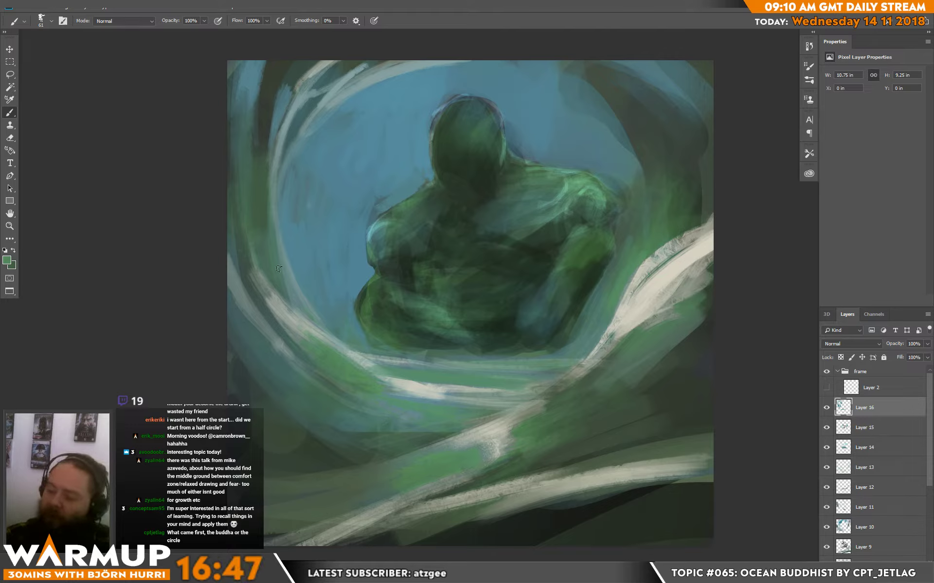
alt+click(290, 276)
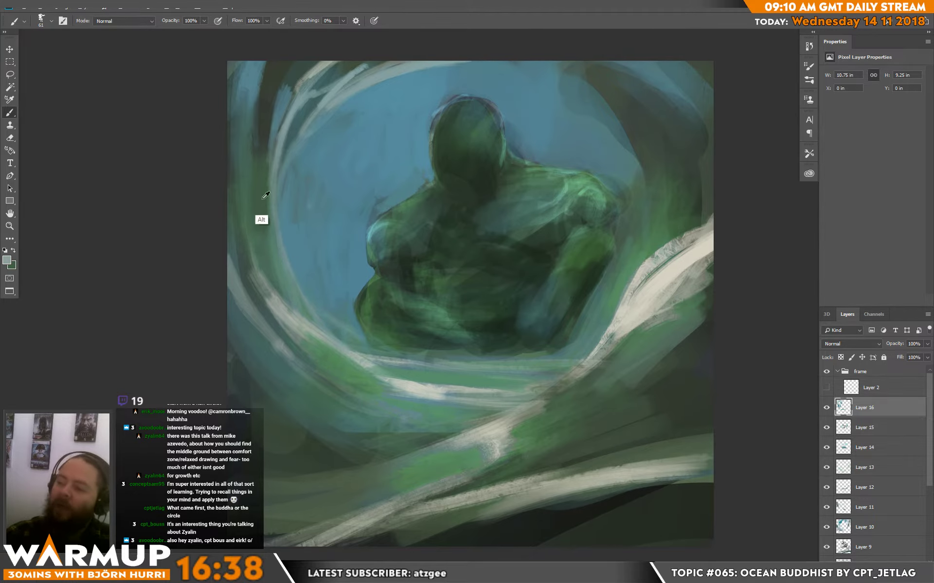
Step: Sample green from the lower-left wave and paint it over the foam at the ring's upper left
key(alt)
alt+click(342, 364)
mouse_move(335, 80)
mouse_down()
mouse_move(371, 59)
mouse_move(343, 76)
mouse_up()
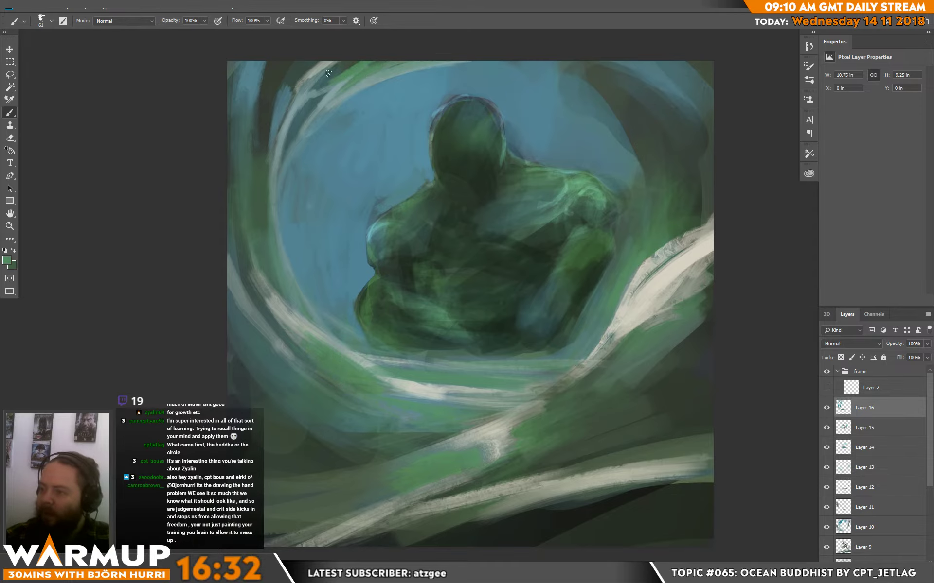
Step: Paint sampled blue streaks down the wave ring's left-hand outer side, then overlay sampled dark green curving toward the lower left
alt+click(288, 91)
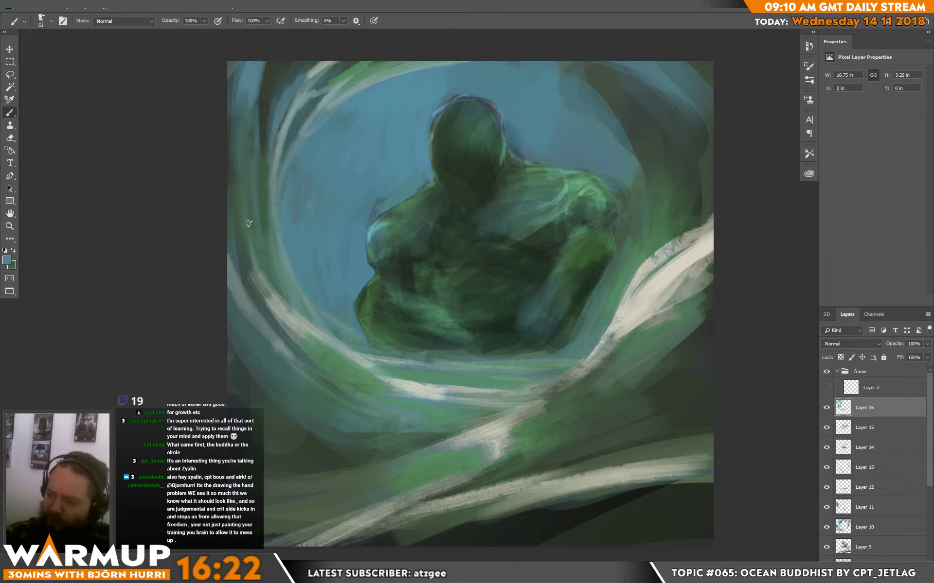
drag(239, 119, 247, 238)
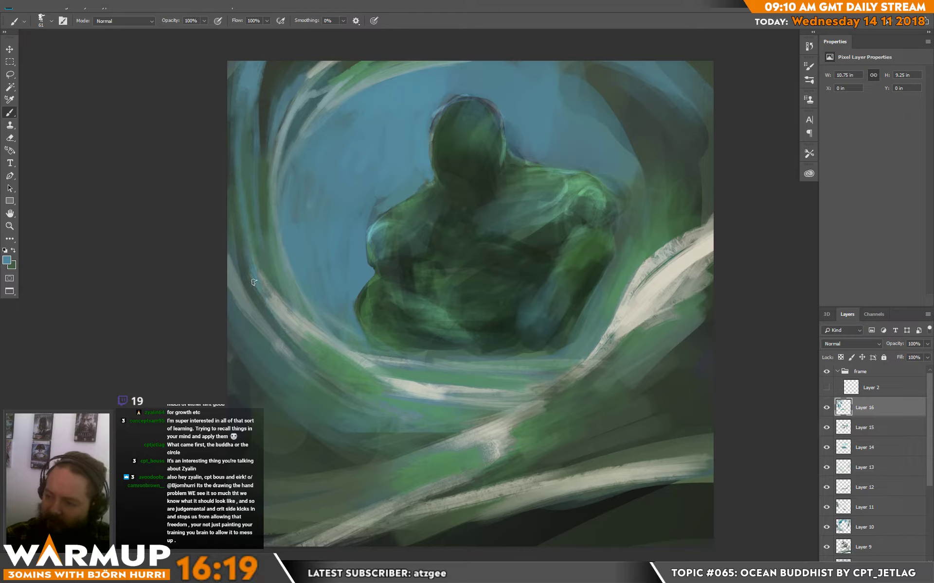
drag(237, 252, 250, 292)
alt+click(239, 228)
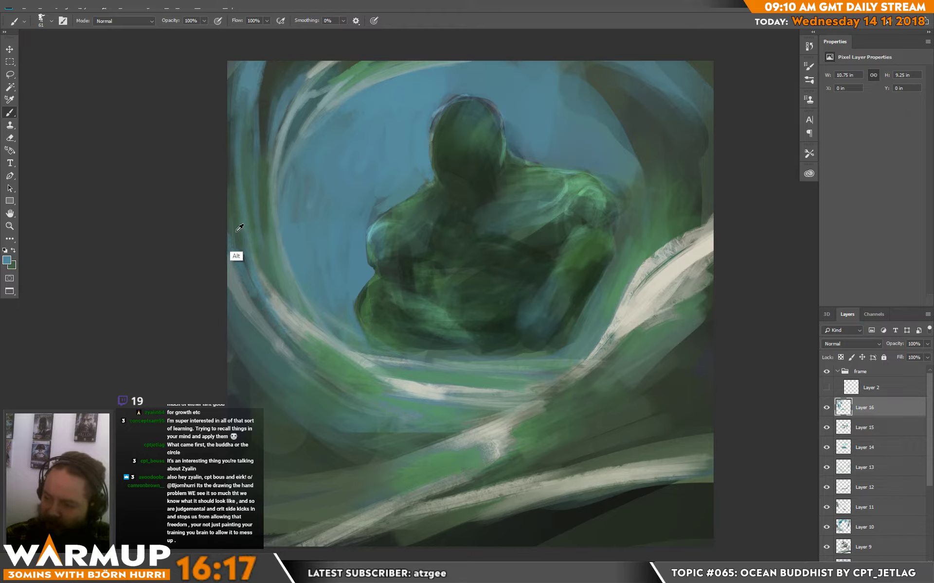
drag(235, 249, 251, 280)
mouse_move(225, 223)
mouse_down()
mouse_move(242, 294)
mouse_move(293, 371)
mouse_up()
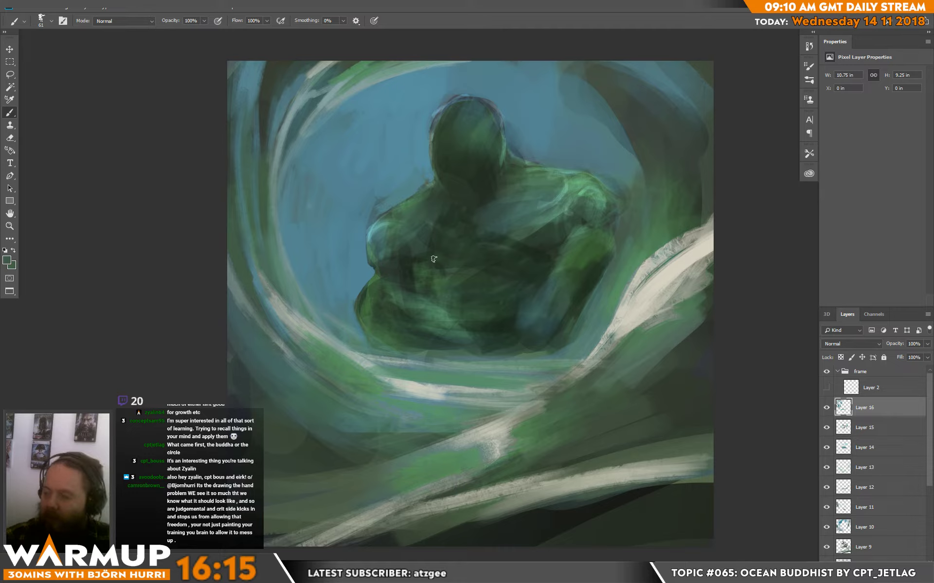
Step: Reshape the foam at the ring's lower left with sampled green-blue tones and a sampled off-white line beneath the figure
alt+click(282, 336)
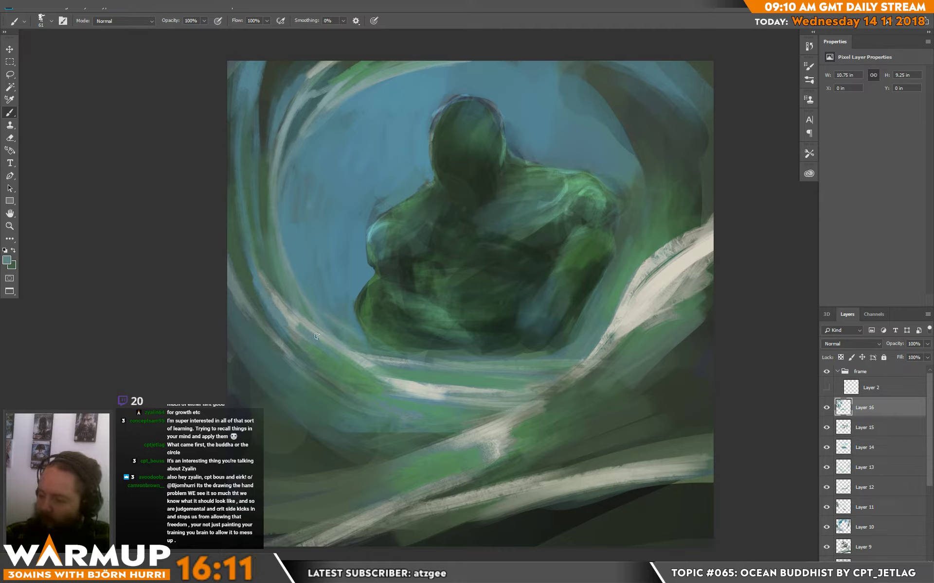
alt+click(343, 359)
drag(347, 362, 418, 397)
alt+click(414, 388)
drag(365, 362, 428, 393)
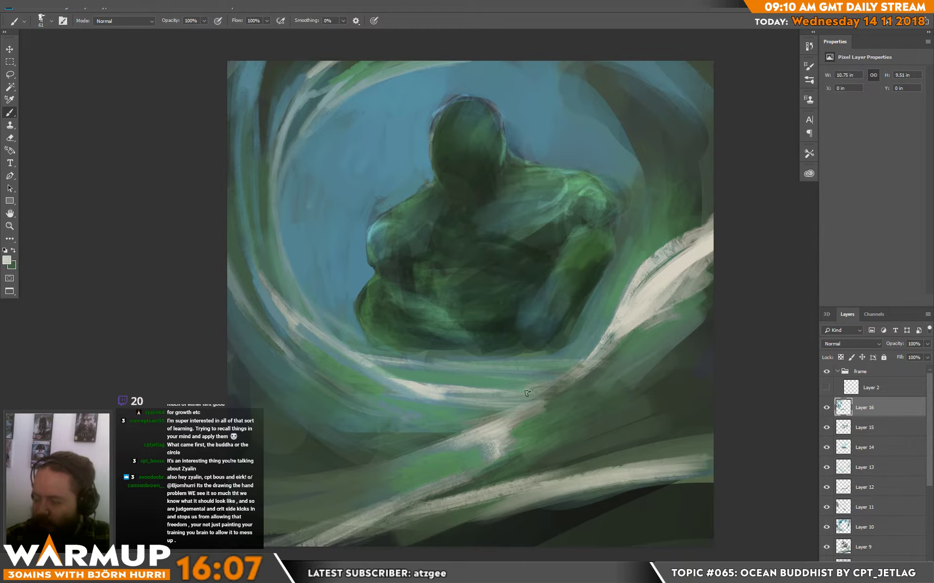
Step: Change the foreground to a lighter blue, reduce the brush to 23 px and add a thin highlight at the figure's left-hand elbow
drag(537, 386, 503, 351)
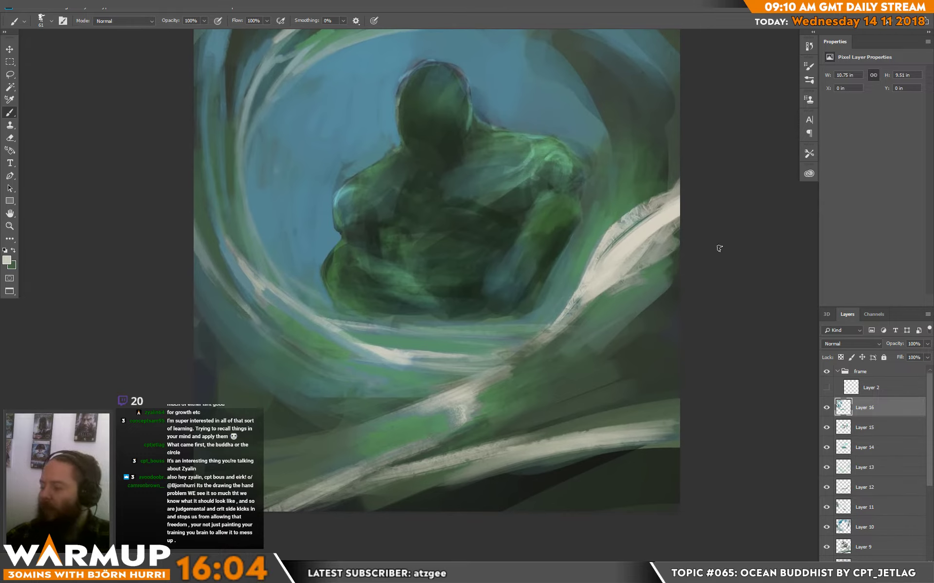
drag(313, 177, 357, 85)
click(8, 264)
click(353, 323)
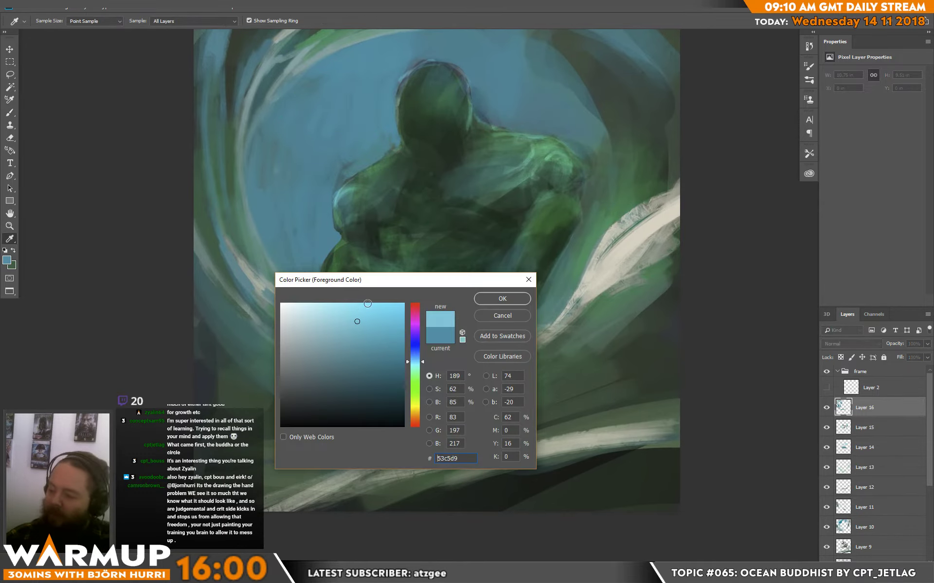
click(513, 299)
right_click(359, 236)
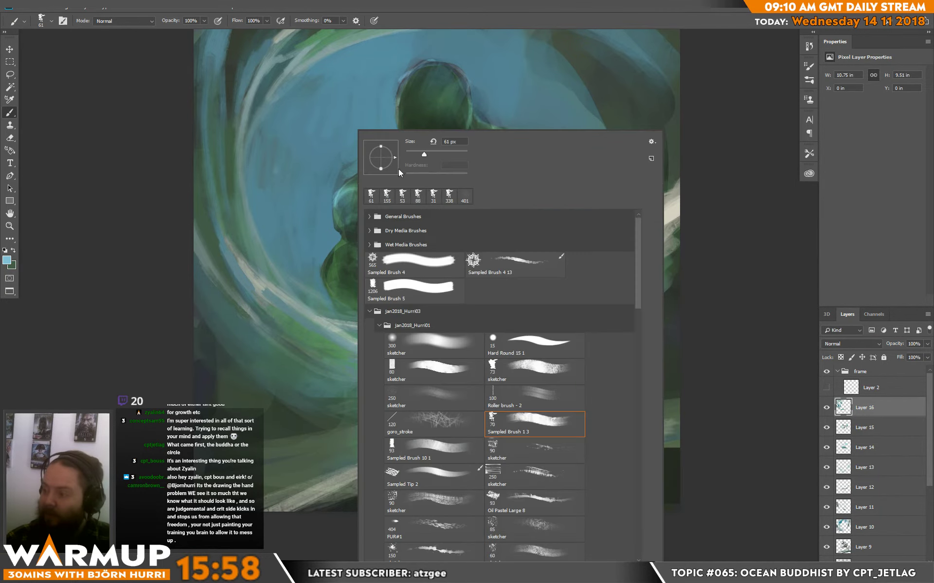
drag(417, 154, 404, 158)
key(Return)
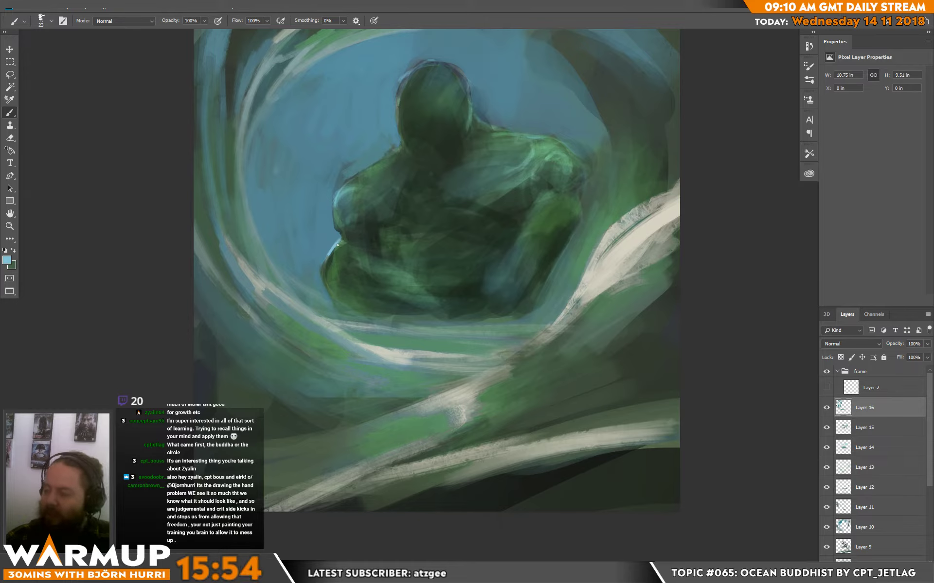
Step: Swap the foreground and background colours, then touch up the figure's left-hand forearm and upper arm with sampled green and teal tones
key(x)
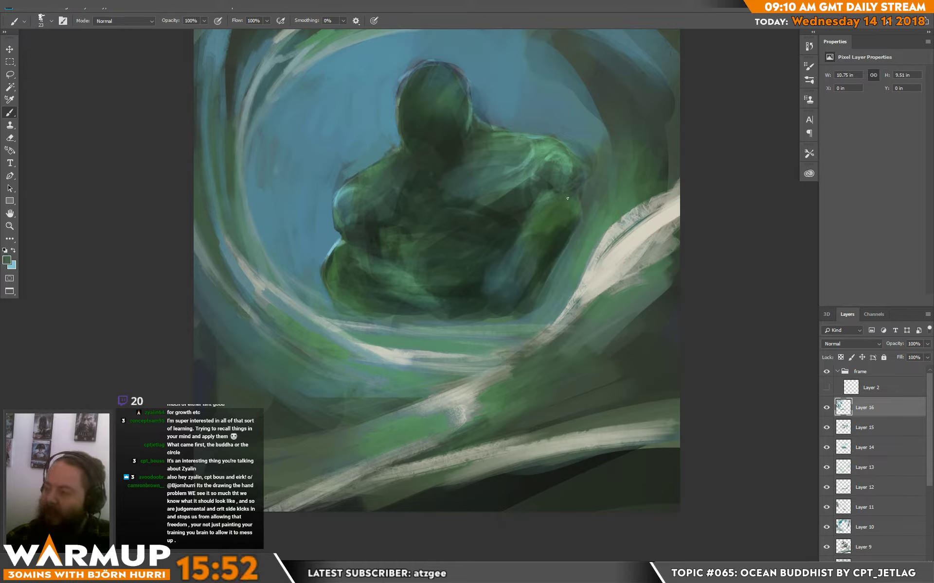
alt+click(632, 235)
alt+click(333, 266)
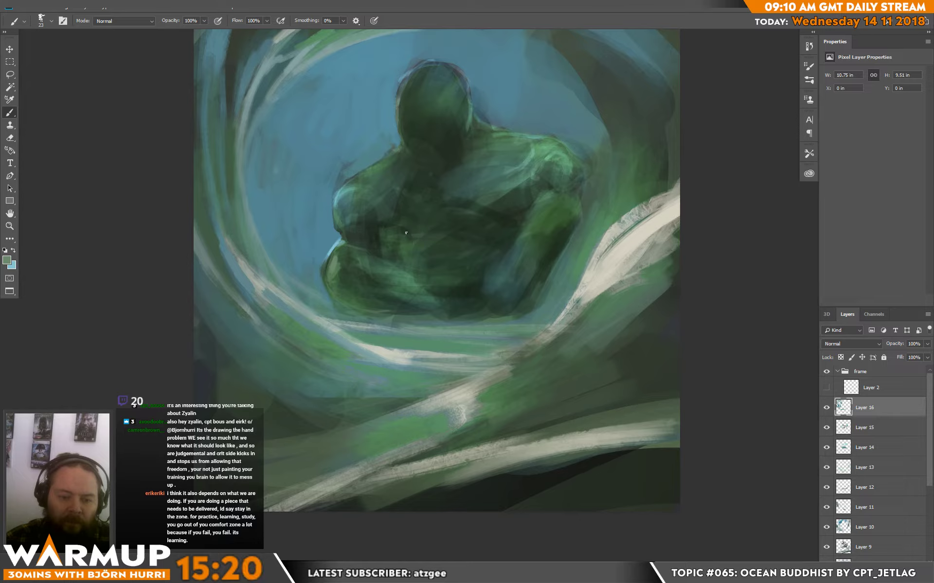
alt+click(344, 191)
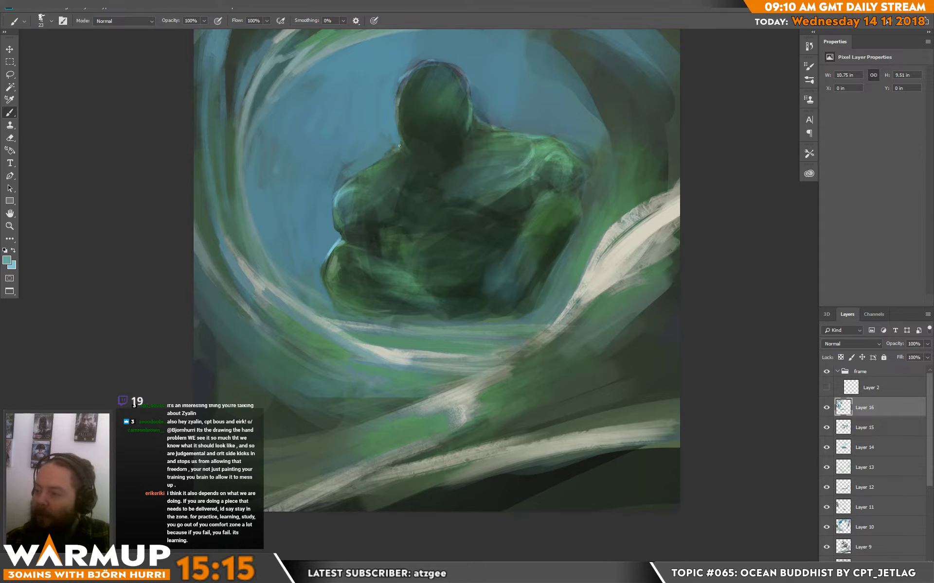
Step: Flip the whole canvas horizontally
click(63, 10)
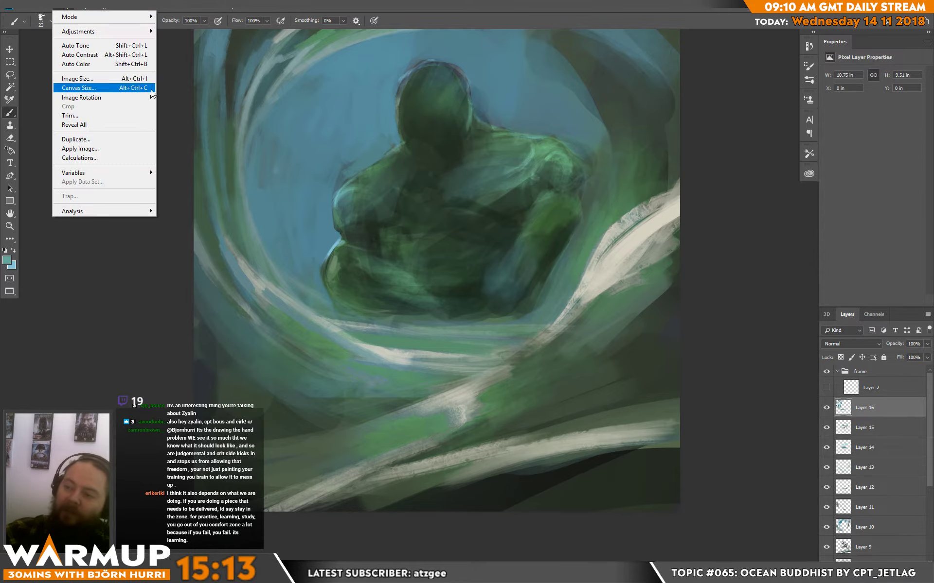
mouse_move(112, 96)
click(212, 139)
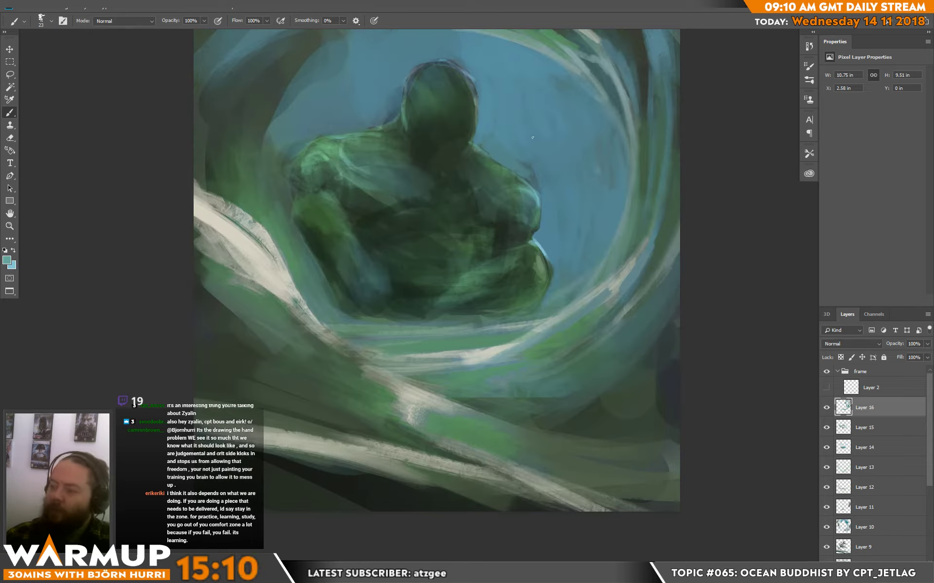
Step: Paint a thin sampled off-white squiggle on the figure's left-hand shoulder and continue it as a curved light-green highlight
alt+click(246, 246)
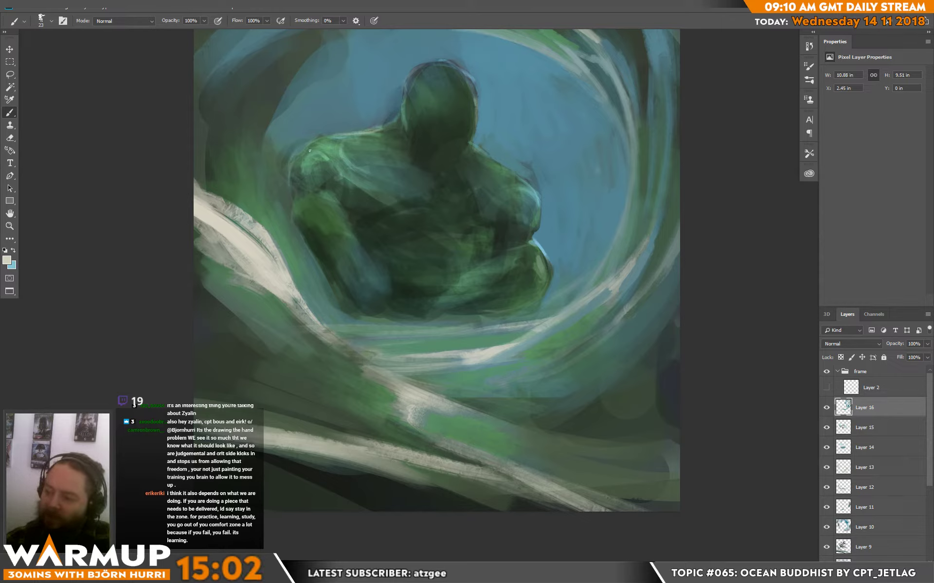
alt+click(334, 175)
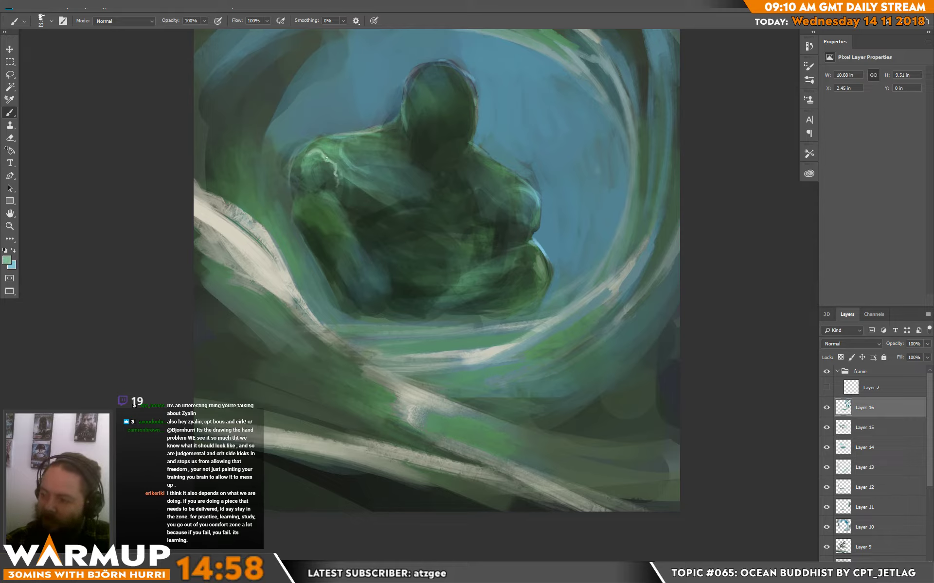
drag(302, 174, 308, 154)
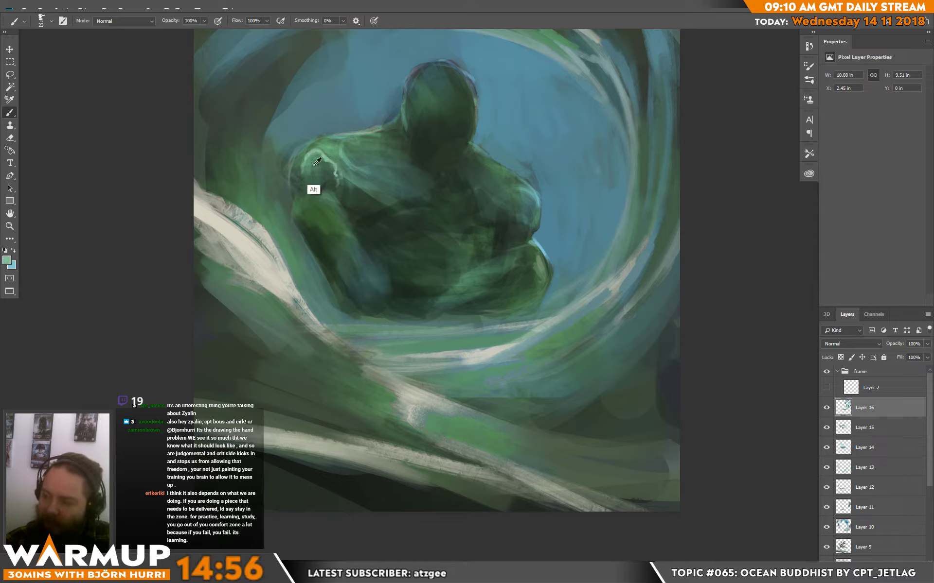
Step: Refine the left-hand shoulder highlight with alternating sampled dark green and light green tones, adding small marks along its outer edge
alt+click(312, 165)
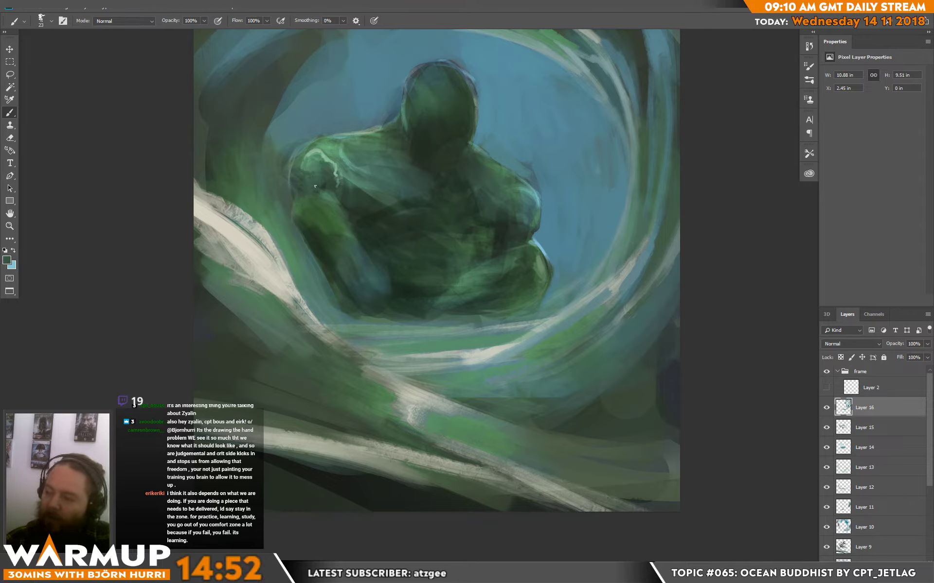
alt+click(335, 173)
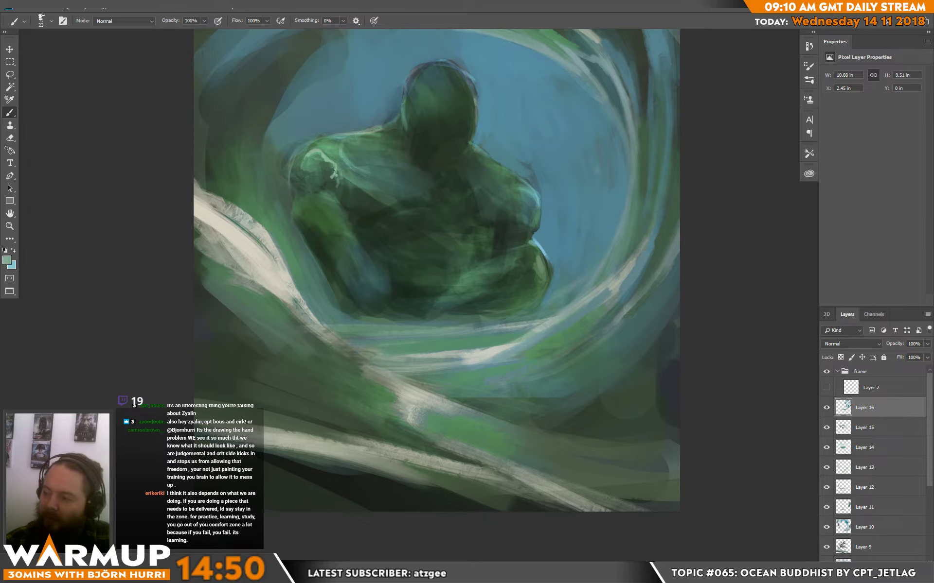
alt+click(326, 161)
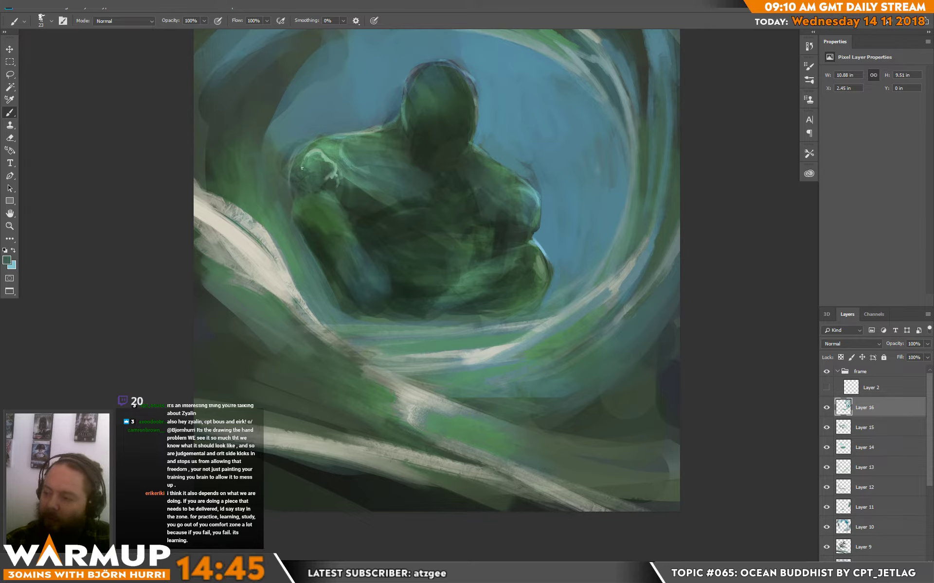
alt+click(308, 175)
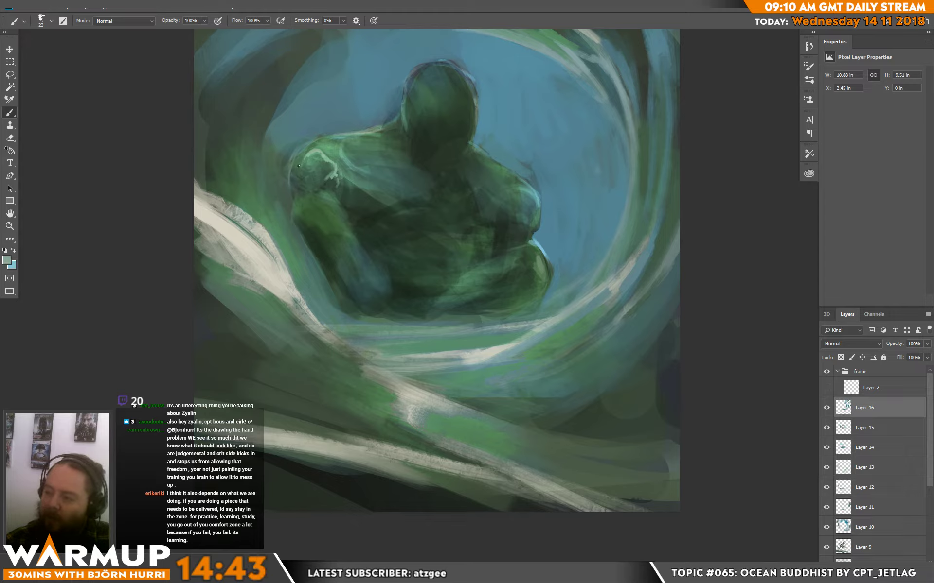
alt+click(302, 156)
drag(303, 154, 298, 159)
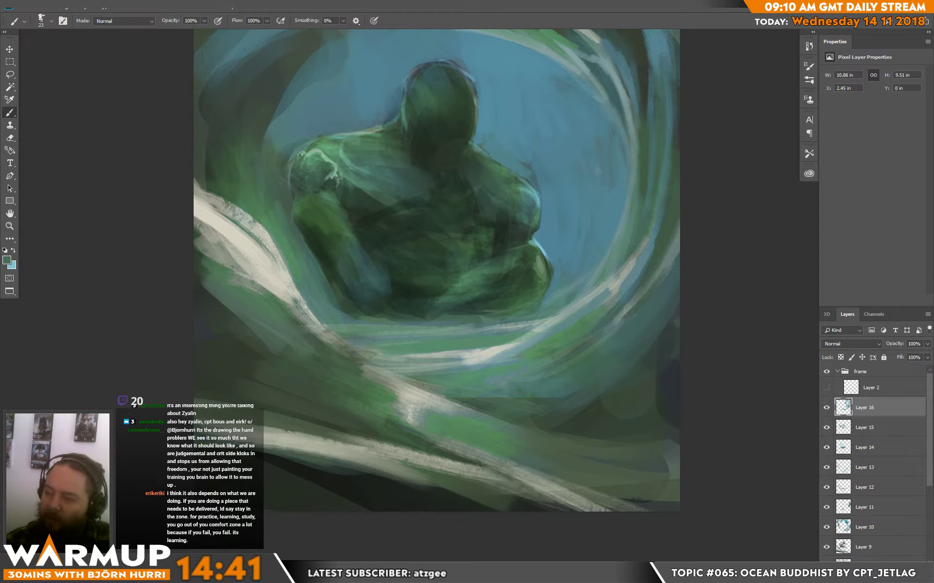
alt+click(316, 155)
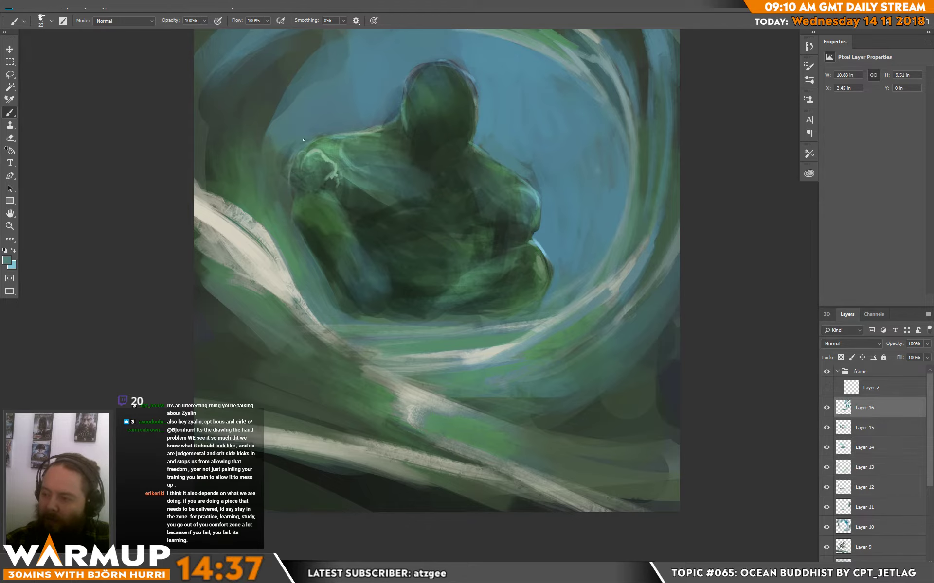
Step: Enlarge the brush to 86 px and sweep sampled blue along the ring's left-hand inner edge, beside and above the shoulder
drag(292, 142, 304, 128)
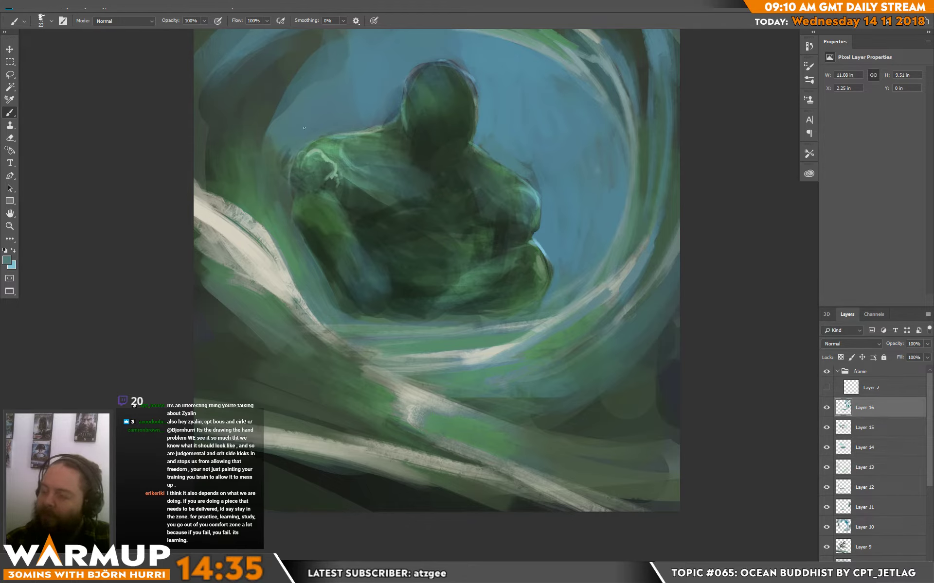
right_click(465, 247)
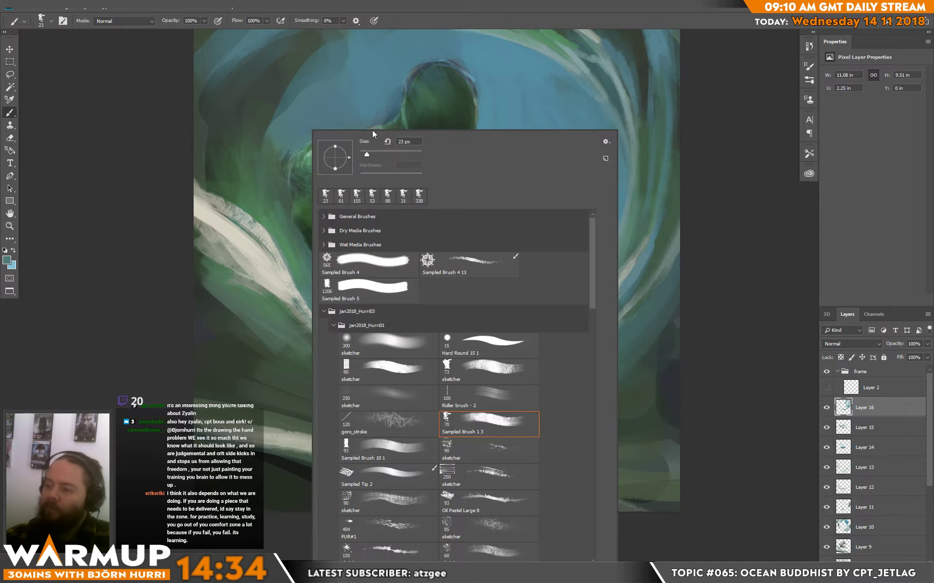
click(386, 154)
alt+click(360, 78)
drag(298, 92, 267, 137)
mouse_move(327, 72)
mouse_down()
mouse_move(294, 95)
mouse_move(268, 152)
mouse_move(281, 191)
mouse_up()
drag(285, 141, 290, 221)
drag(270, 164, 287, 236)
mouse_move(263, 137)
mouse_down()
mouse_move(263, 171)
mouse_move(308, 273)
mouse_up()
drag(285, 88, 257, 164)
mouse_move(317, 53)
mouse_down()
mouse_move(258, 136)
mouse_move(264, 85)
mouse_move(281, 144)
mouse_up()
Step: Sample green near the foam and streak it across the dark left-hand side of the wave ring
key(space)
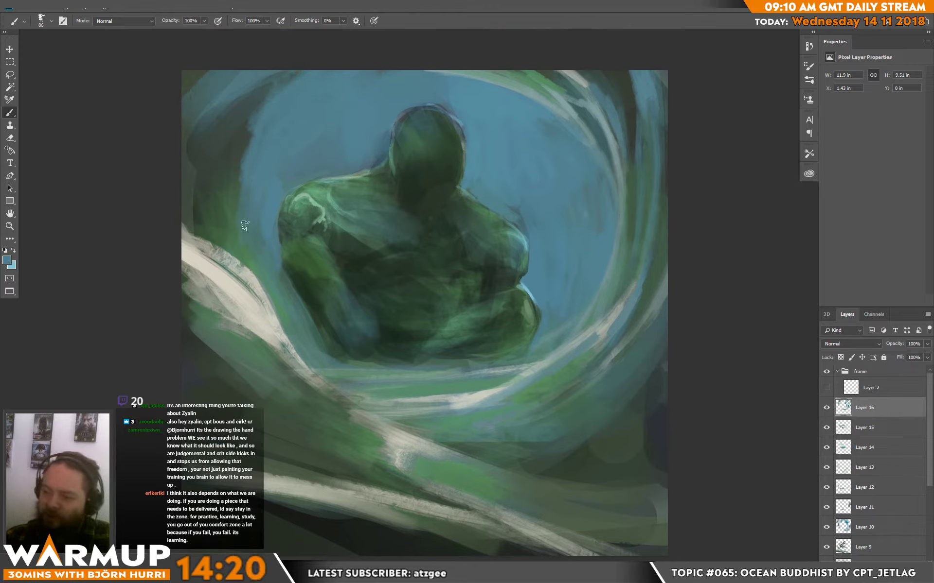
alt+click(252, 277)
mouse_move(252, 263)
mouse_down()
mouse_move(242, 125)
mouse_move(268, 68)
mouse_move(247, 93)
mouse_move(200, 227)
mouse_up()
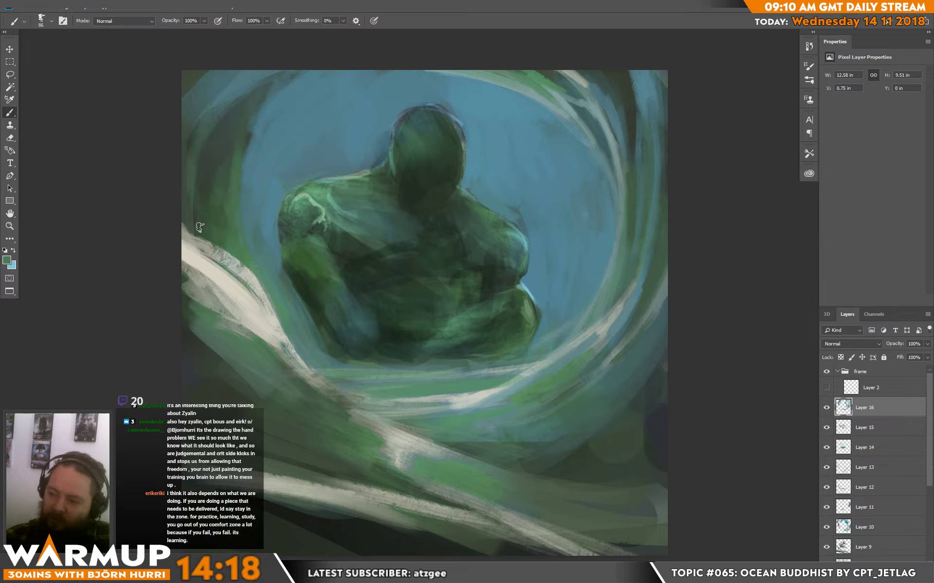
drag(193, 129, 184, 197)
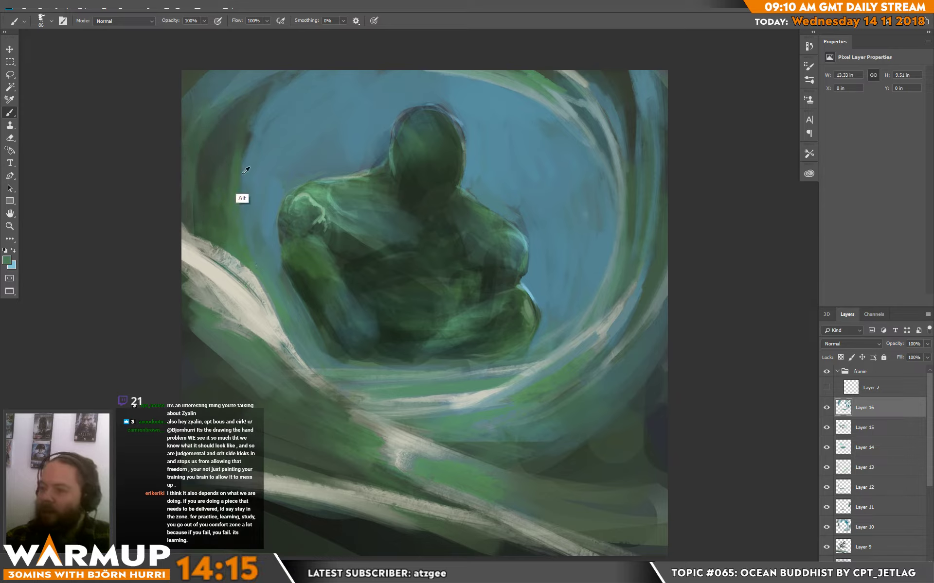
drag(227, 113, 209, 161)
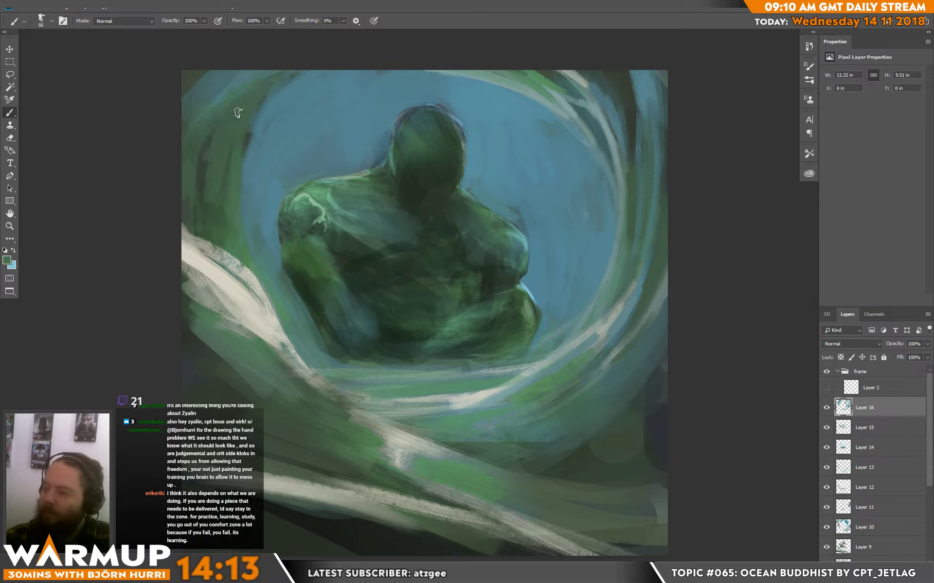
Step: Sample the background blue and widen the ring's opening at its upper-left inner edge with curved strokes
alt+click(288, 96)
drag(254, 123, 237, 152)
drag(280, 74, 224, 152)
drag(278, 67, 227, 192)
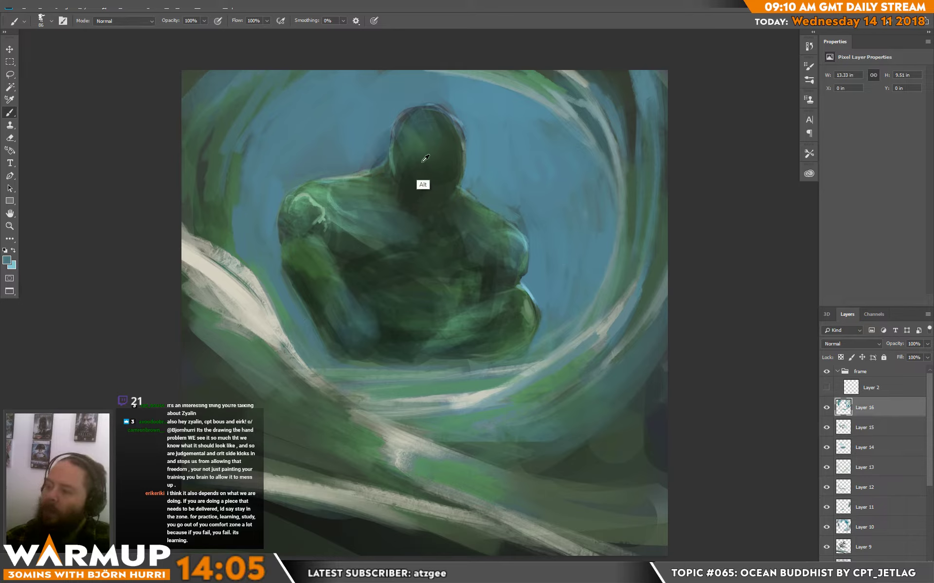
Step: Model the figure's head and face with sampled mid and dark greens, darkening the area around the chin
alt+click(417, 149)
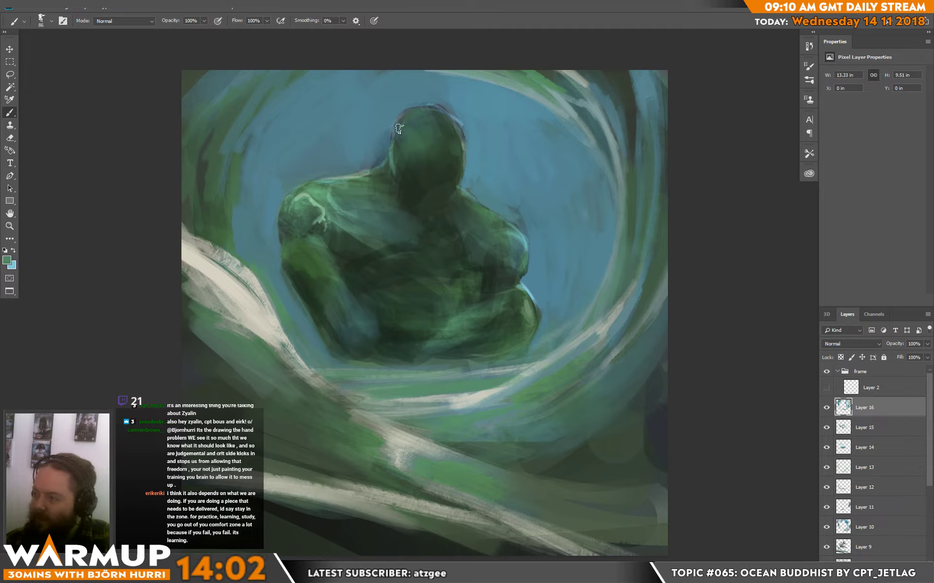
alt+click(428, 143)
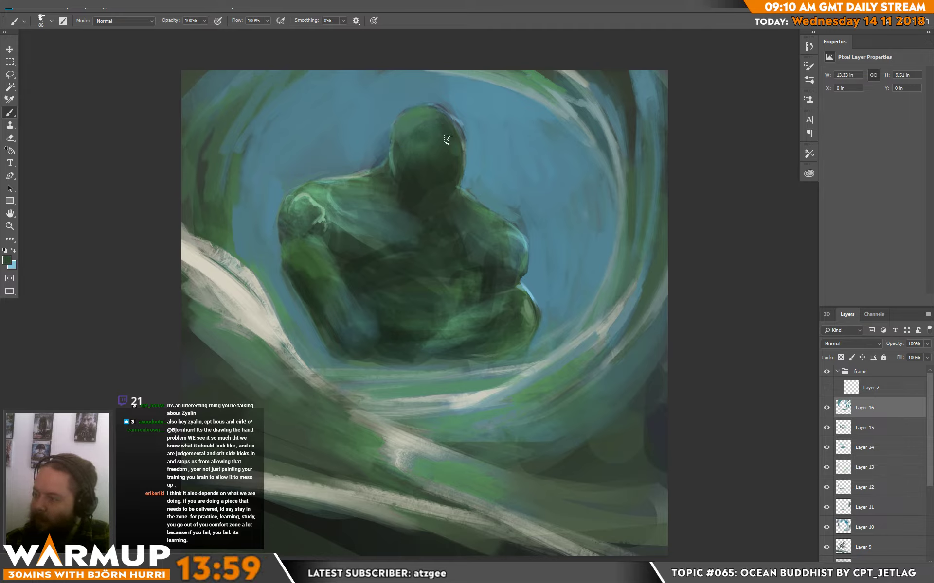
alt+click(412, 149)
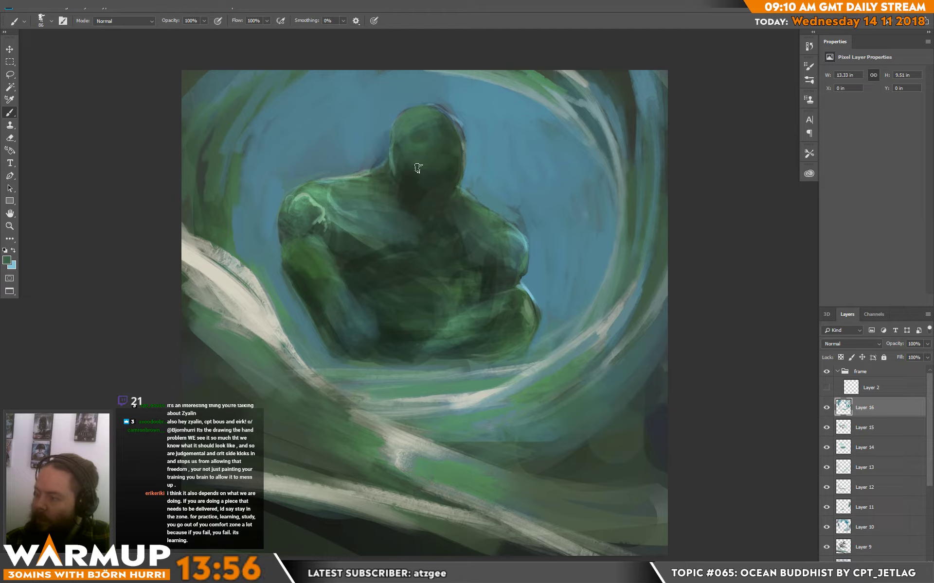
alt+click(439, 186)
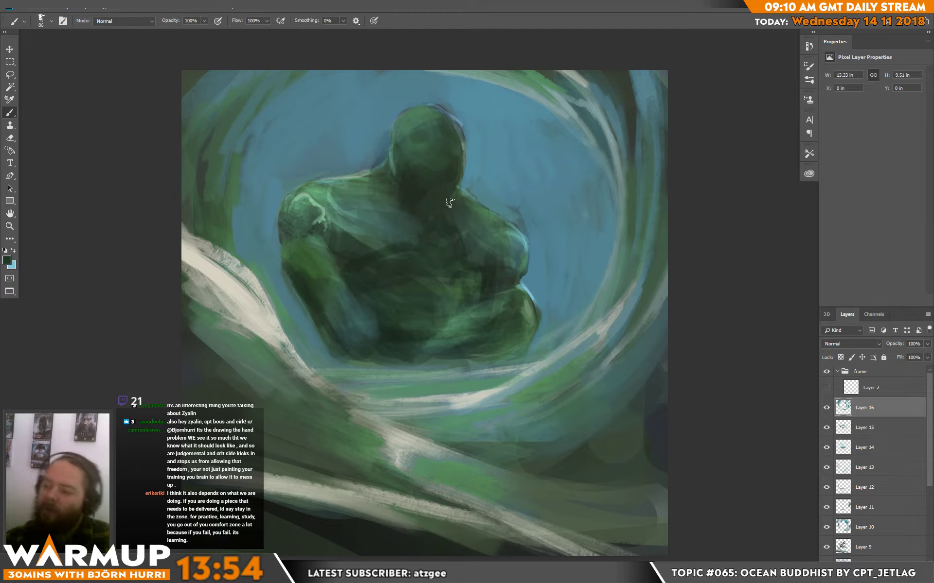
Step: Blend sampled dark green and grey-green tones across the figure's upper chest toward the left-hand shoulder
mouse_move(355, 213)
mouse_down()
mouse_move(361, 243)
mouse_move(406, 213)
mouse_up()
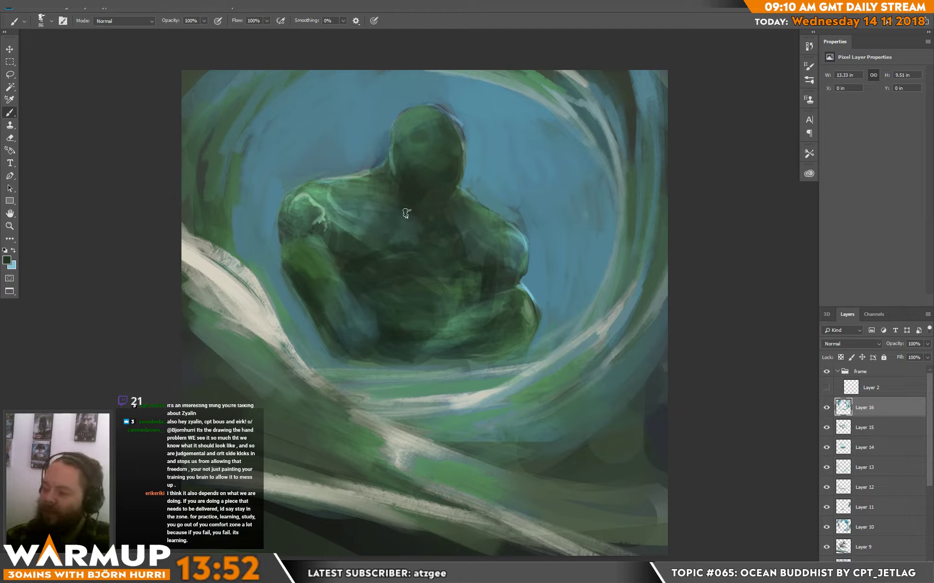
alt+click(377, 224)
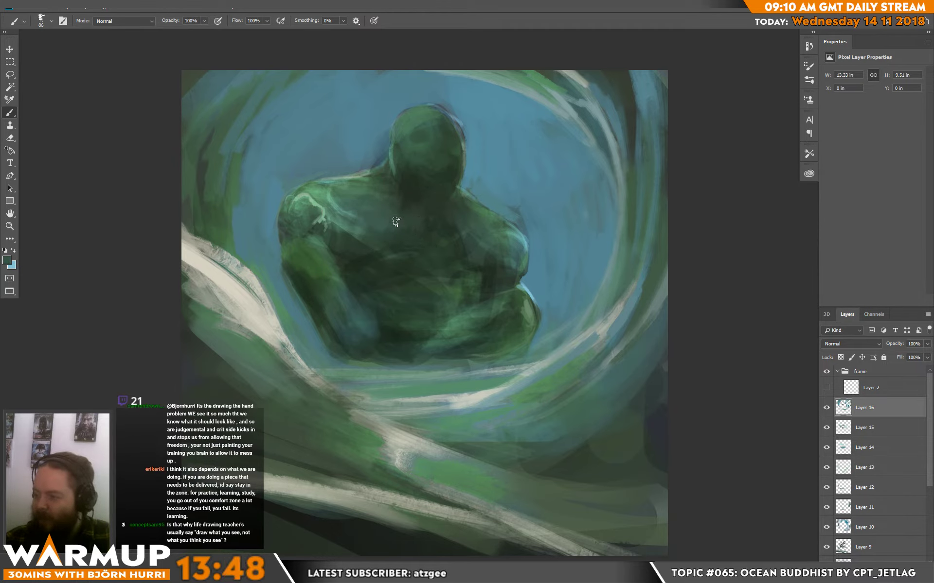
alt+click(414, 234)
mouse_move(359, 225)
mouse_down()
mouse_move(373, 222)
mouse_move(338, 244)
mouse_move(343, 224)
mouse_up()
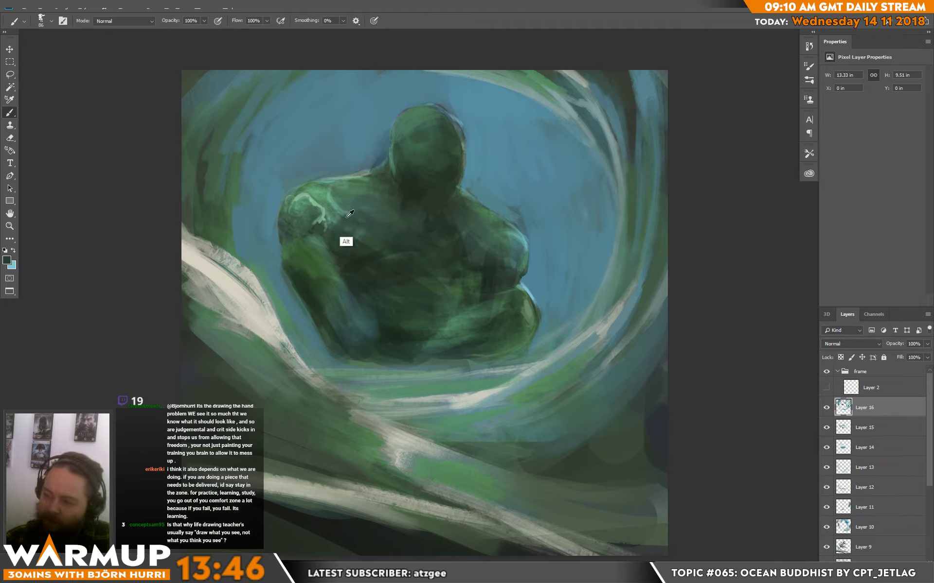
alt+click(349, 213)
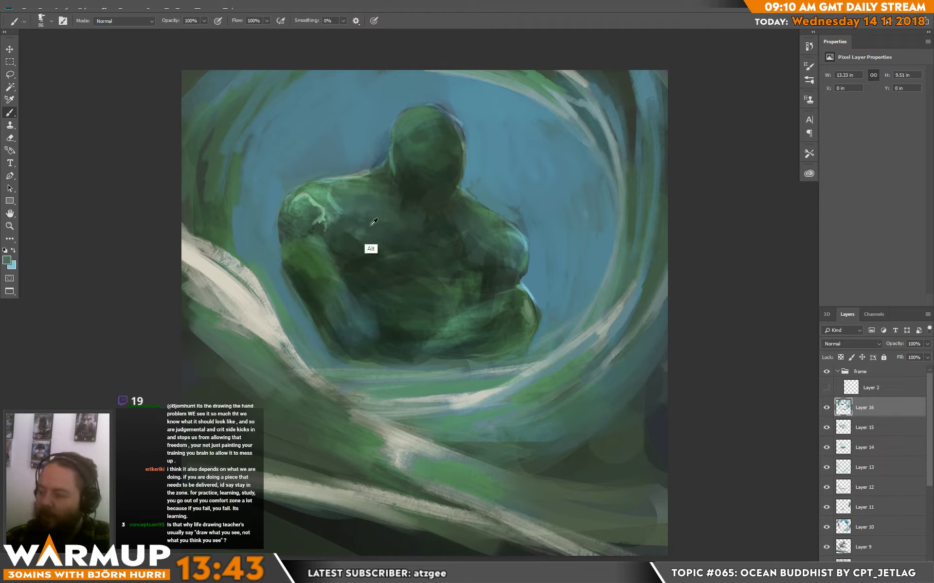
Step: Rework the figure's right-hand shoulder and collar with sampled blue, dark green and lighter edge tones
alt+click(532, 180)
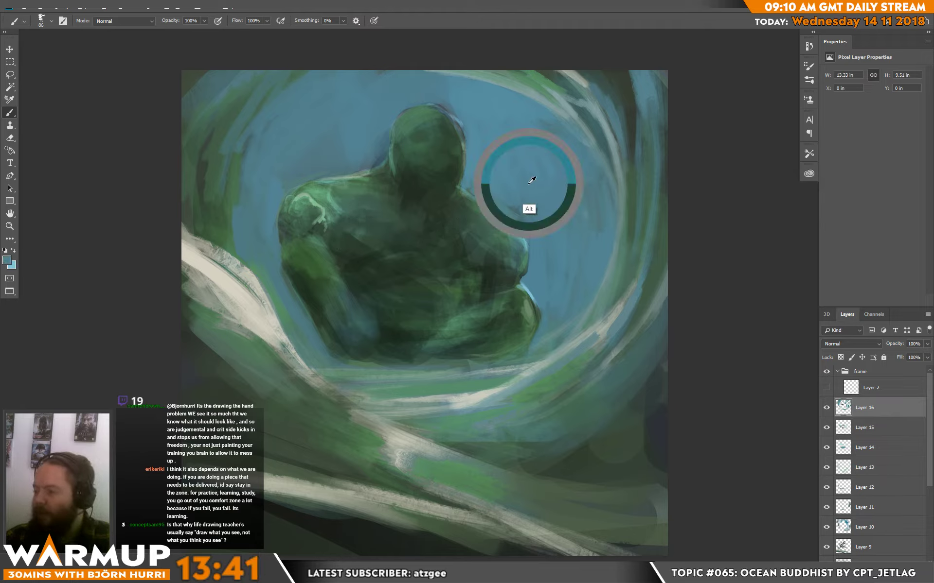
mouse_move(462, 219)
mouse_down()
mouse_move(461, 200)
mouse_move(479, 219)
mouse_move(450, 202)
mouse_move(483, 221)
mouse_up()
alt+click(463, 207)
alt+click(448, 211)
alt+click(474, 212)
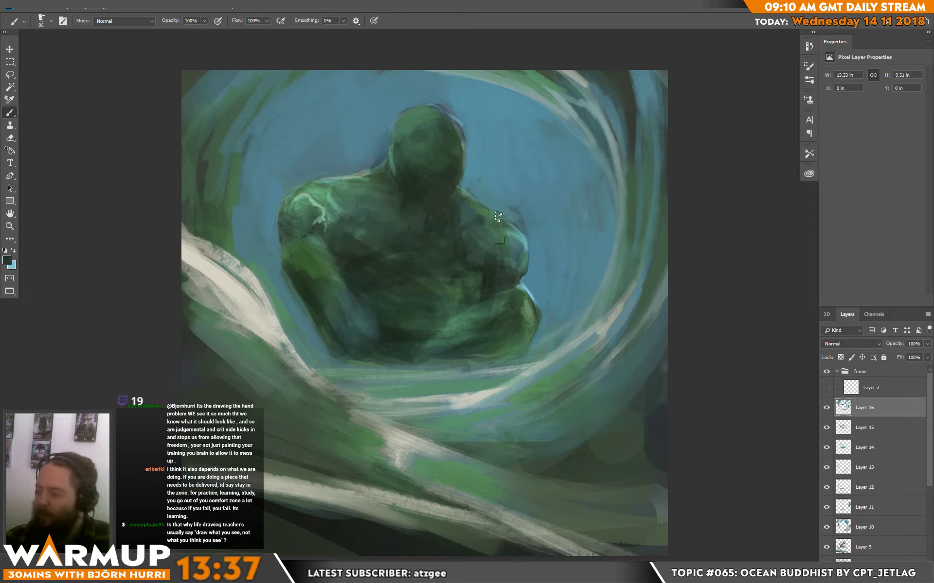
alt+click(467, 194)
alt+click(354, 177)
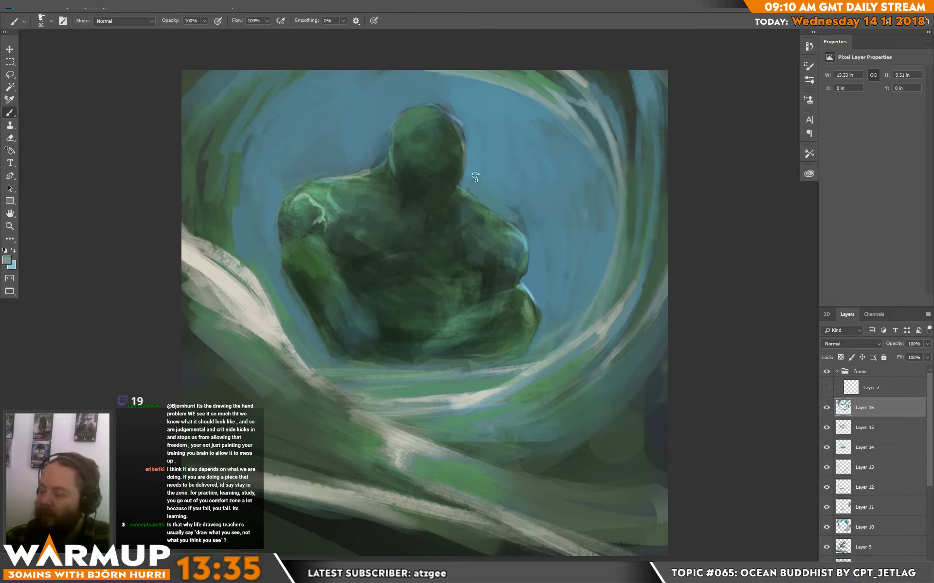
alt+click(486, 217)
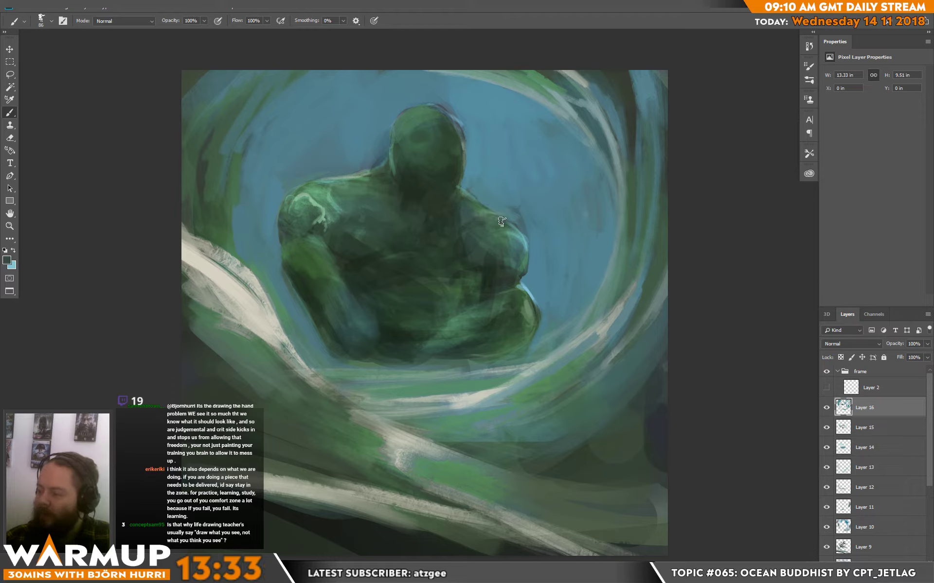
Step: Repaint the right-hand upper arm and elbow with sampled teal and dark green, reshaping the arm's outer edge
alt+click(520, 260)
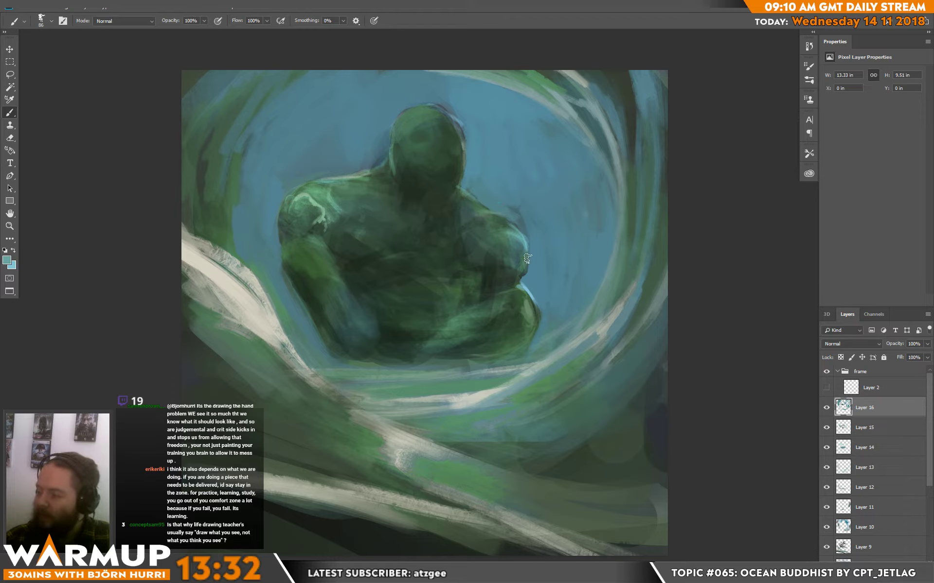
alt+click(521, 282)
mouse_move(523, 243)
mouse_down()
mouse_move(519, 285)
mouse_move(529, 276)
mouse_move(515, 276)
mouse_move(533, 278)
mouse_move(522, 283)
mouse_move(528, 275)
mouse_move(532, 288)
mouse_move(506, 286)
mouse_up()
alt+click(518, 259)
alt+click(526, 293)
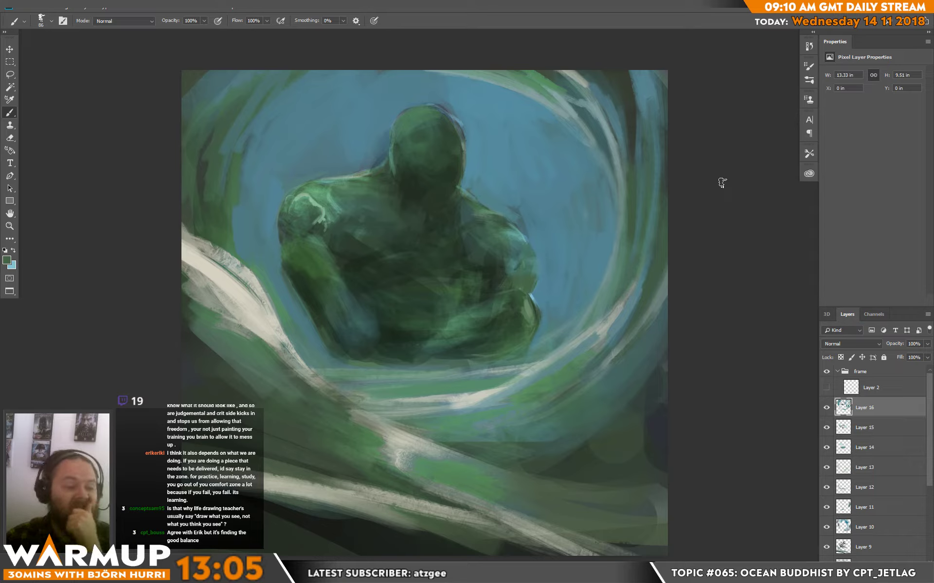
Step: Paint a small background-blue gap between the left-hand upper arm and the torso with a 32 px brush and sampled blue
alt+click(345, 179)
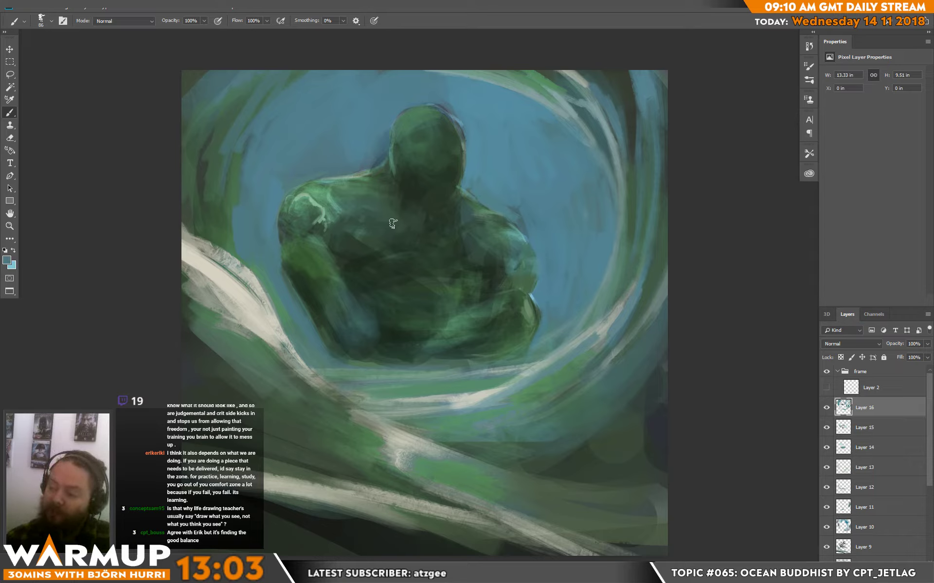
right_click(400, 225)
click(471, 152)
alt+click(378, 147)
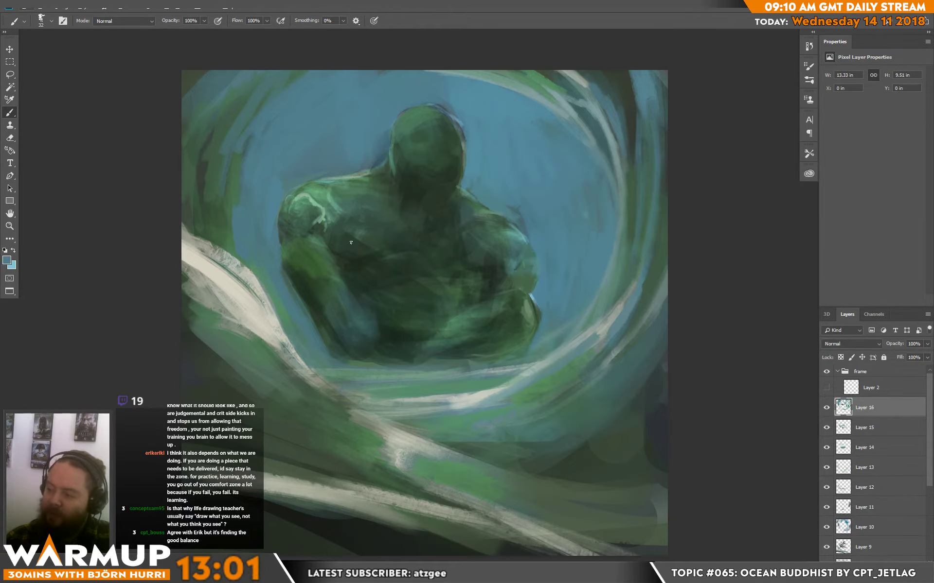
drag(326, 236, 332, 236)
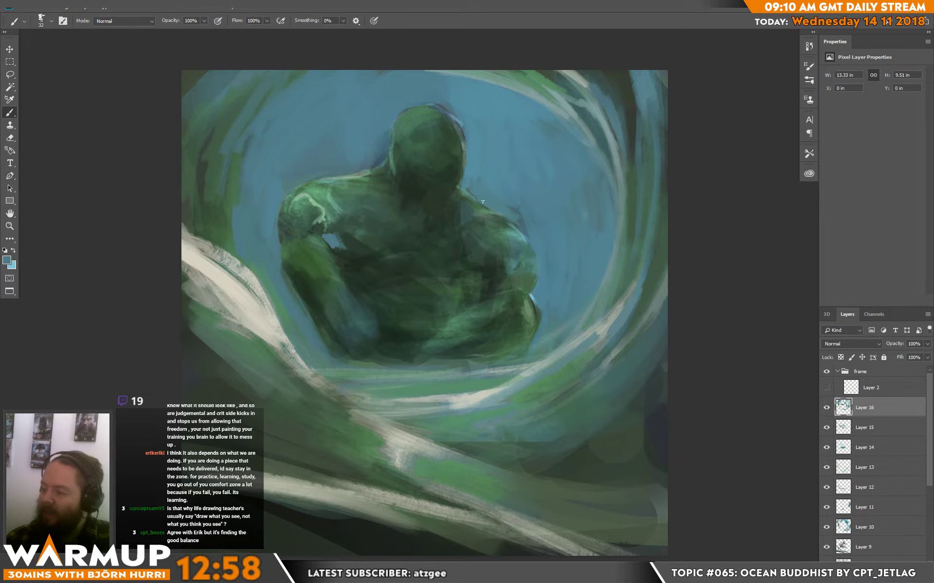
Step: Enlarge the brush and blend sampled dark greens down the torso's side beneath the gap at the left-hand armpit
right_click(470, 227)
drag(532, 154, 544, 154)
alt+click(345, 238)
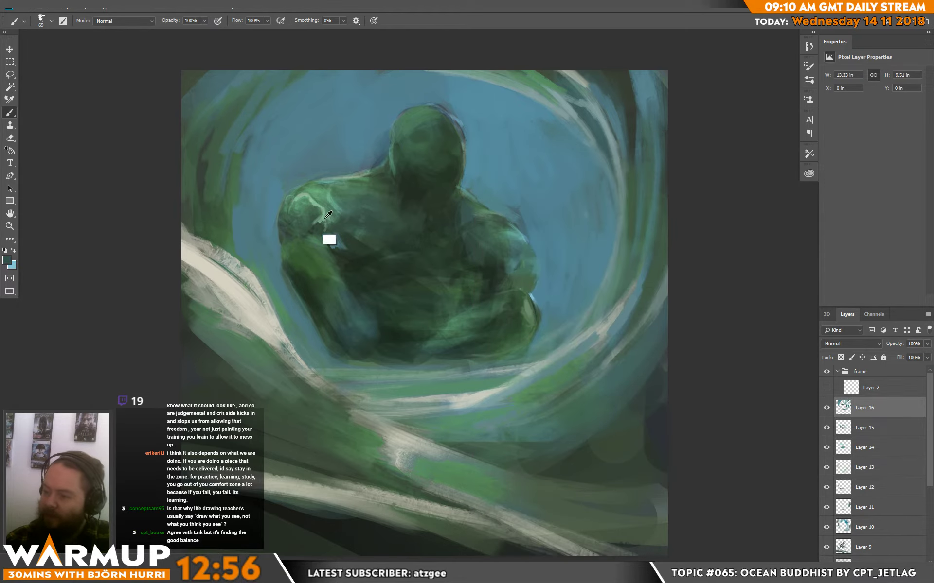
alt+click(234, 242)
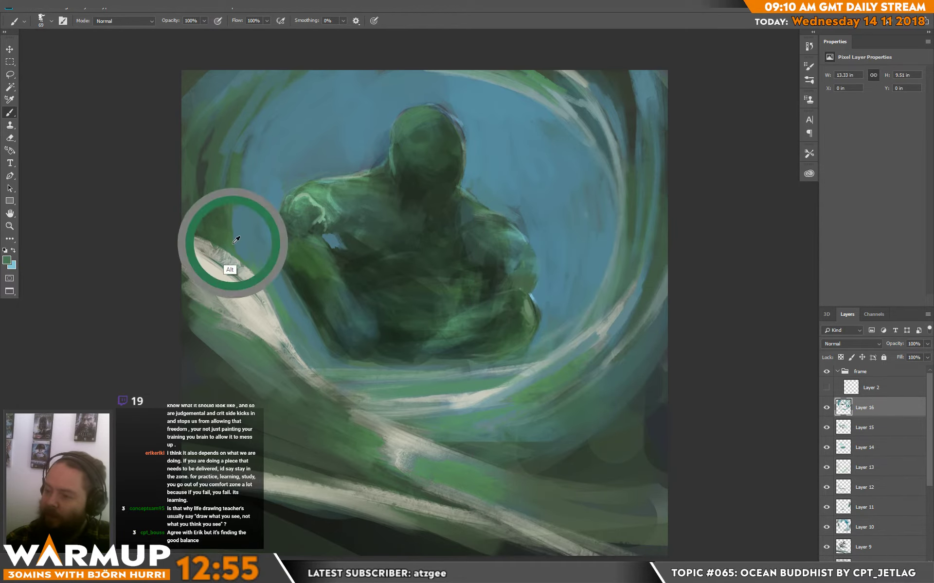
alt+click(344, 239)
mouse_move(344, 241)
mouse_down()
mouse_move(336, 252)
mouse_move(365, 270)
mouse_move(373, 293)
mouse_up()
alt+click(353, 272)
alt+click(344, 268)
alt+click(354, 275)
alt+click(352, 260)
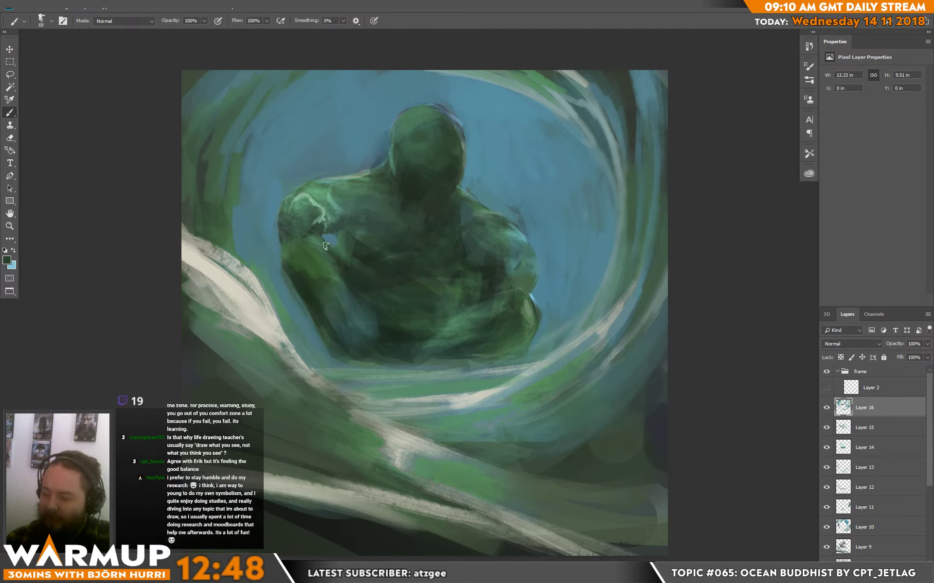
Step: Darken the inner edge of the left-hand forearm with sampled dark green and blue-green tones
alt+click(342, 292)
drag(341, 265, 359, 307)
alt+click(350, 287)
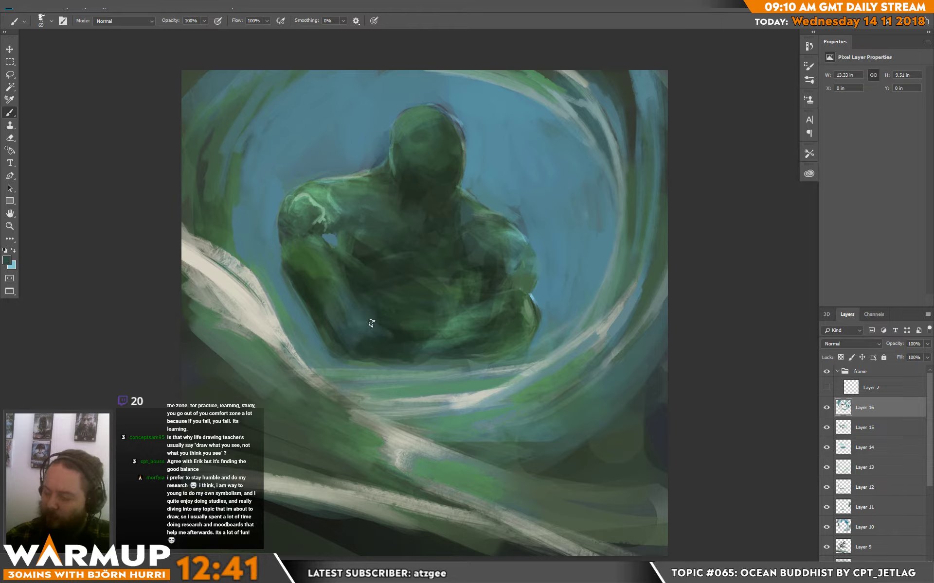
Step: Shape the hand and folded forearm across the figure's lower torso with sampled teal highlights and dark green surrounds
alt+click(448, 332)
drag(441, 329, 424, 334)
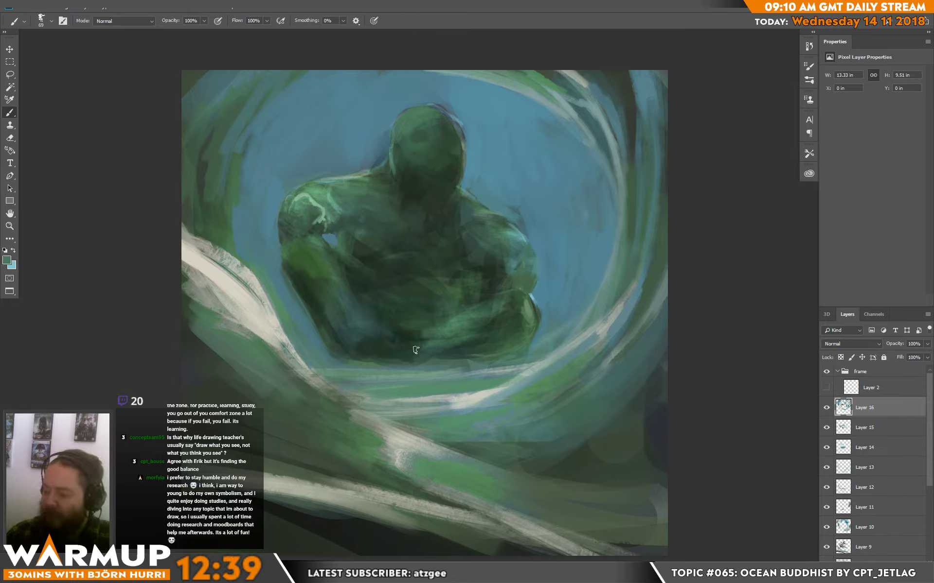
alt+click(451, 329)
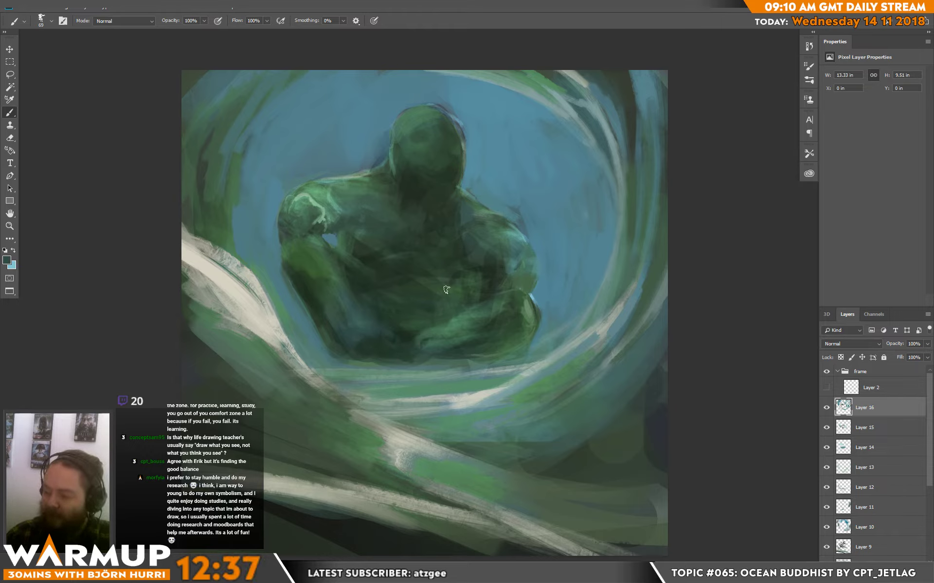
alt+click(438, 319)
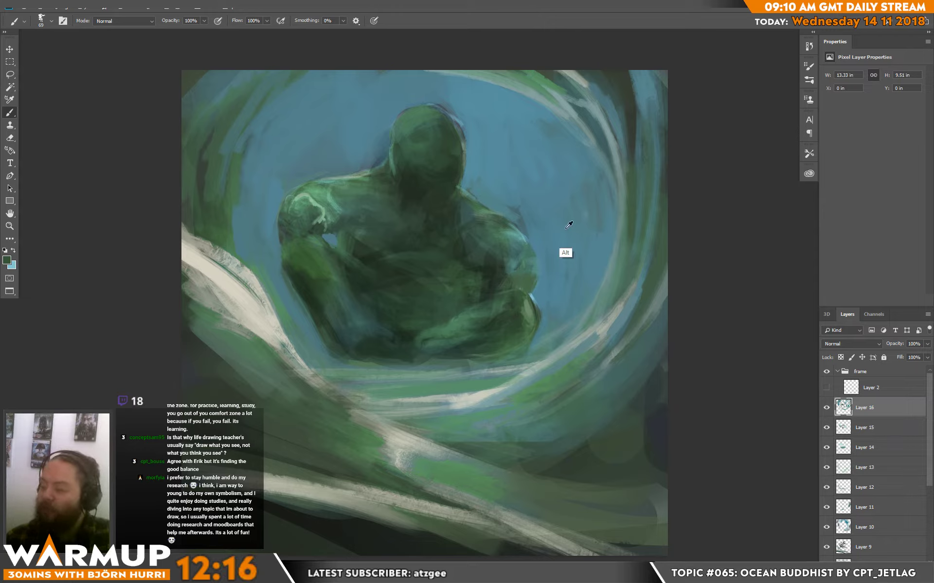
Step: Paint over the chest and the blue-lit shoulder nearest the open water using sampled blue and dark green tones
alt+click(562, 253)
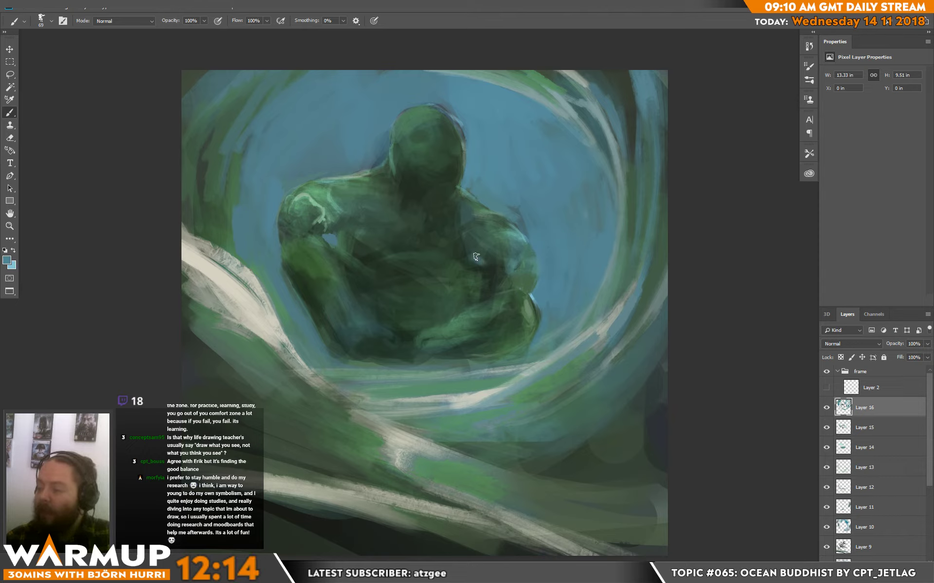
alt+click(487, 256)
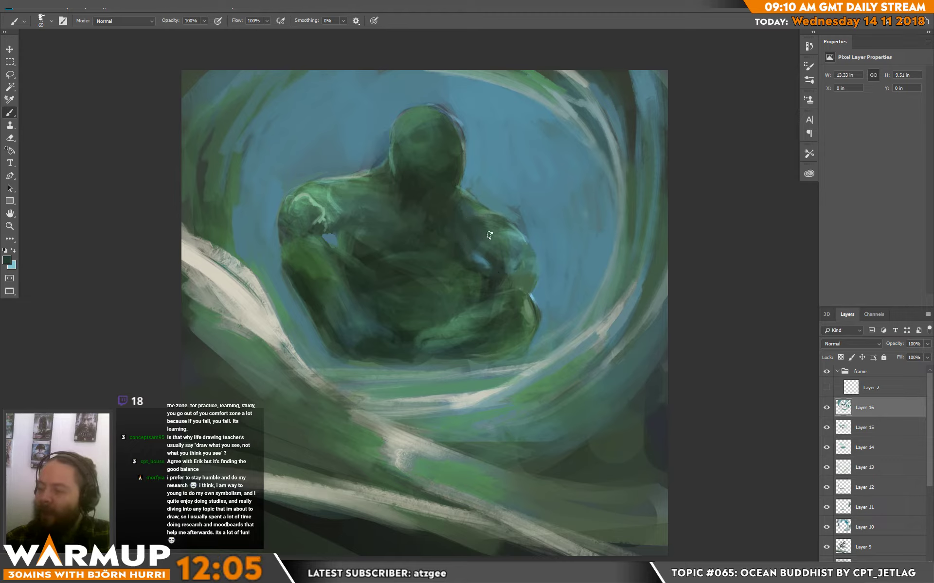
key(alt)
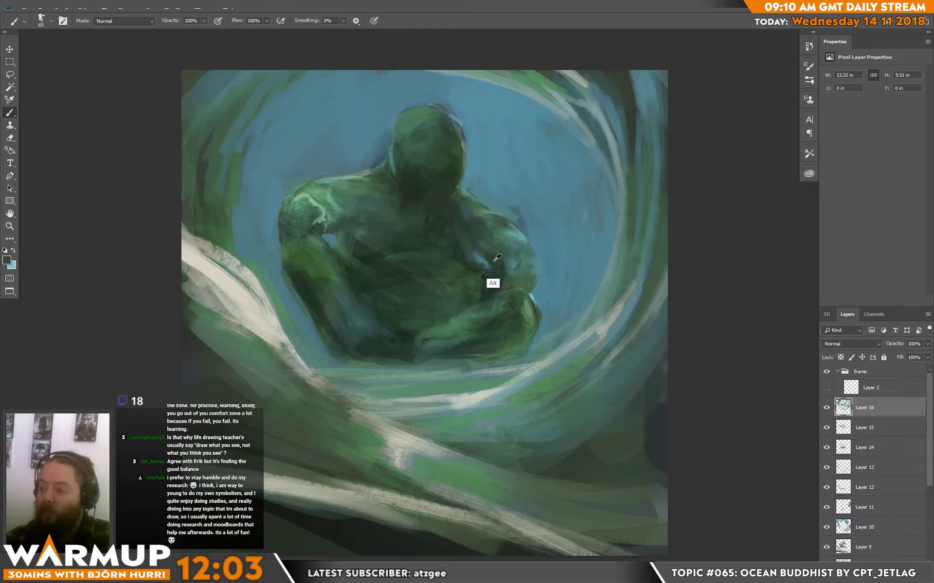
alt+click(496, 242)
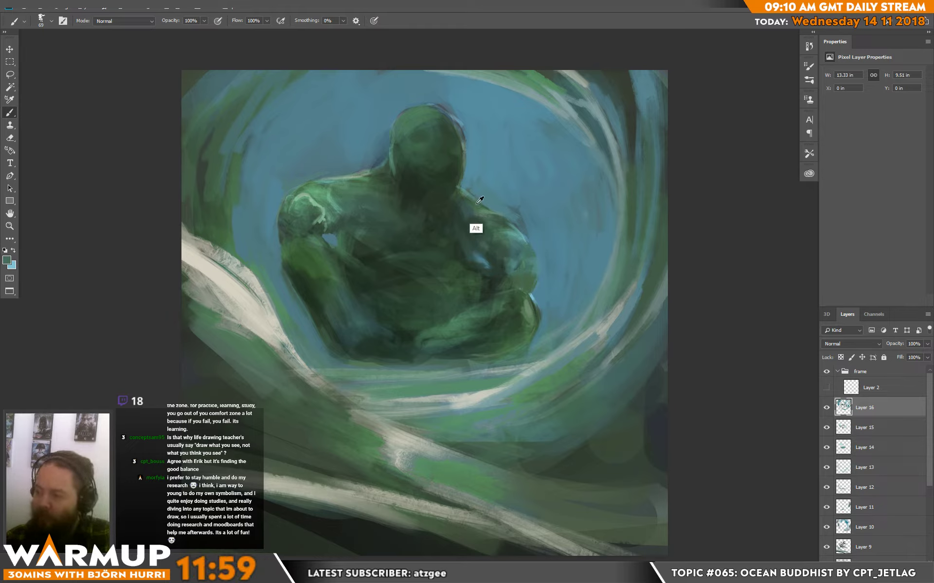
Step: Clean up the head and neck silhouette with sampled background blue, and repaint the crown with sampled greens
alt+click(477, 184)
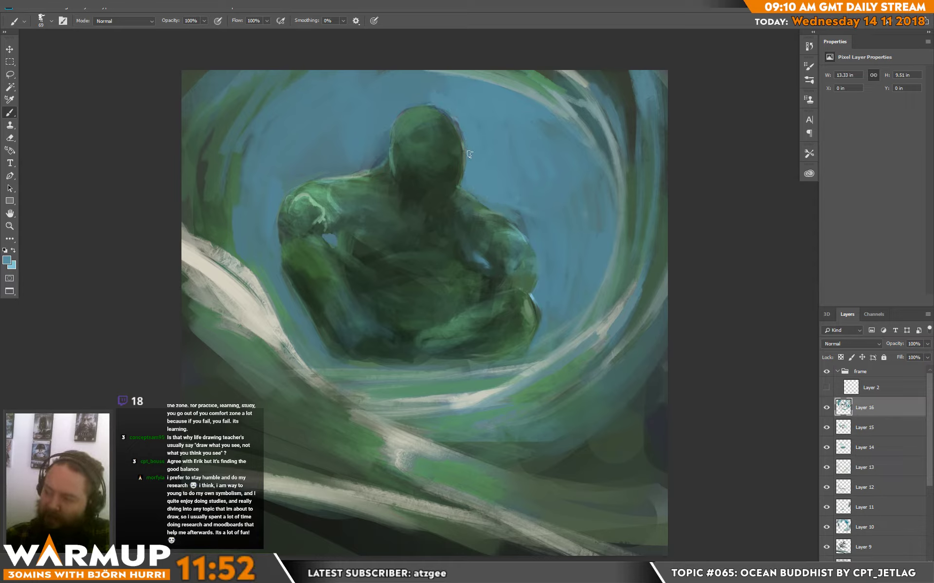
alt+click(440, 113)
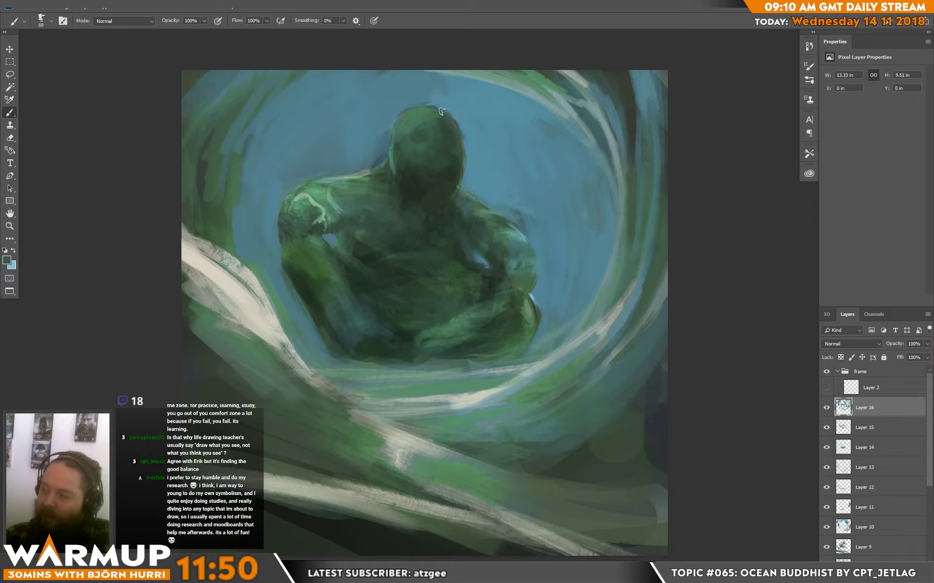
alt+click(549, 84)
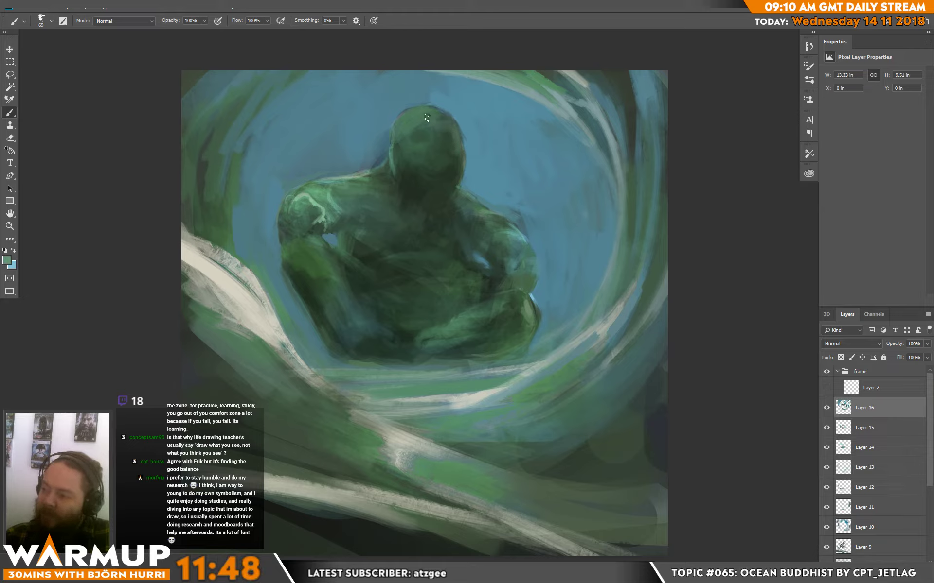
Step: Block in the brow and eye sockets on the figure's face with sampled dark greens
alt+click(452, 141)
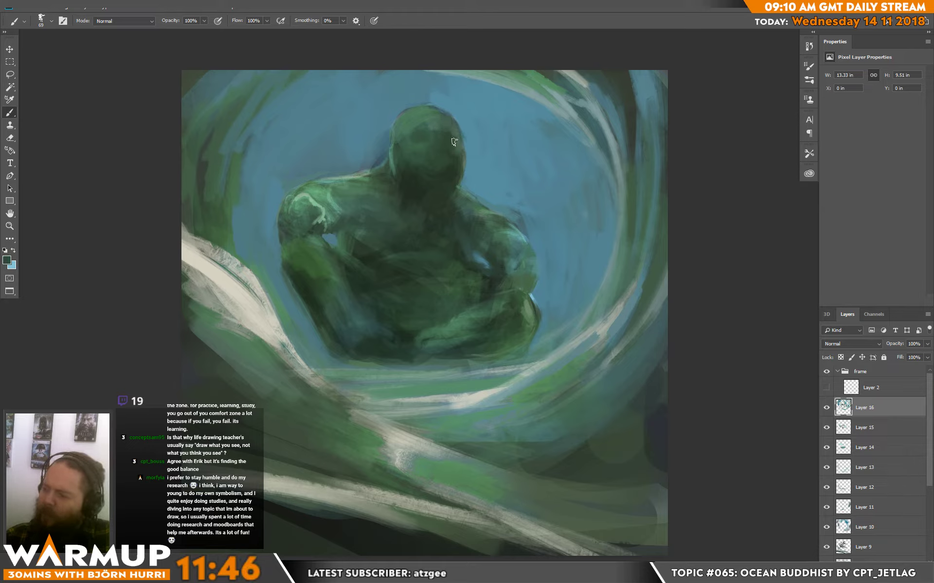
alt+click(446, 132)
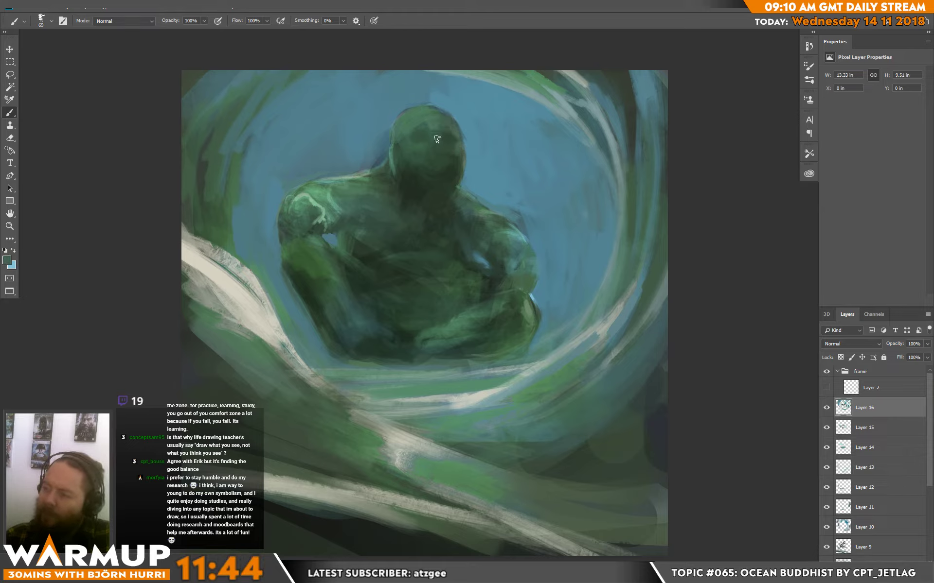
drag(436, 139, 439, 147)
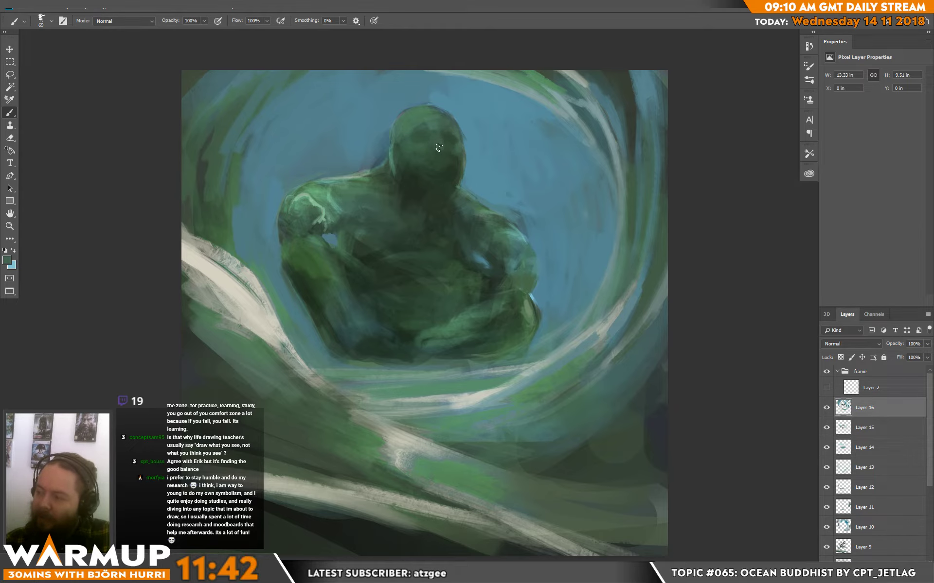
alt+click(445, 181)
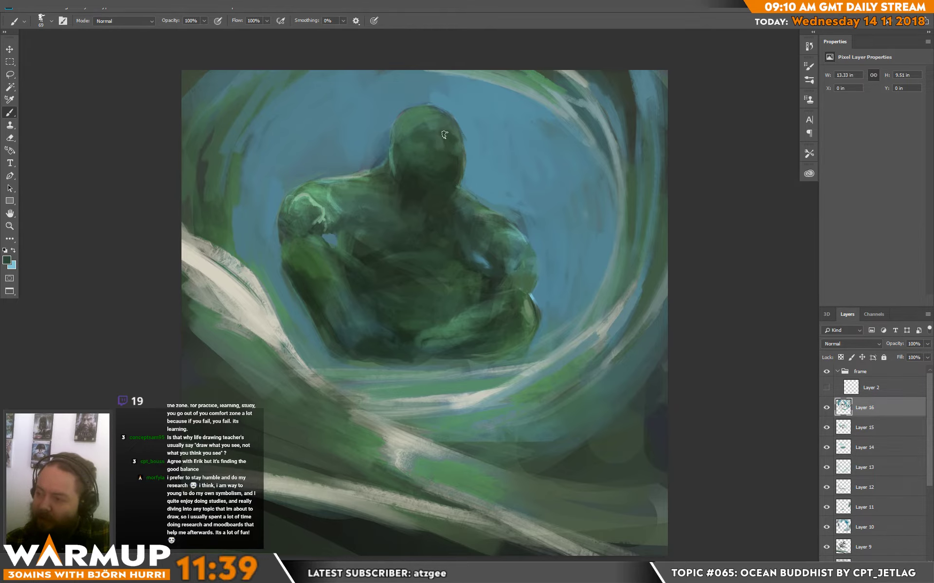
Step: Set the brush size to 45 px and paint the nose, mouth and chin with greens sampled from the face
right_click(479, 163)
click(547, 155)
click(463, 161)
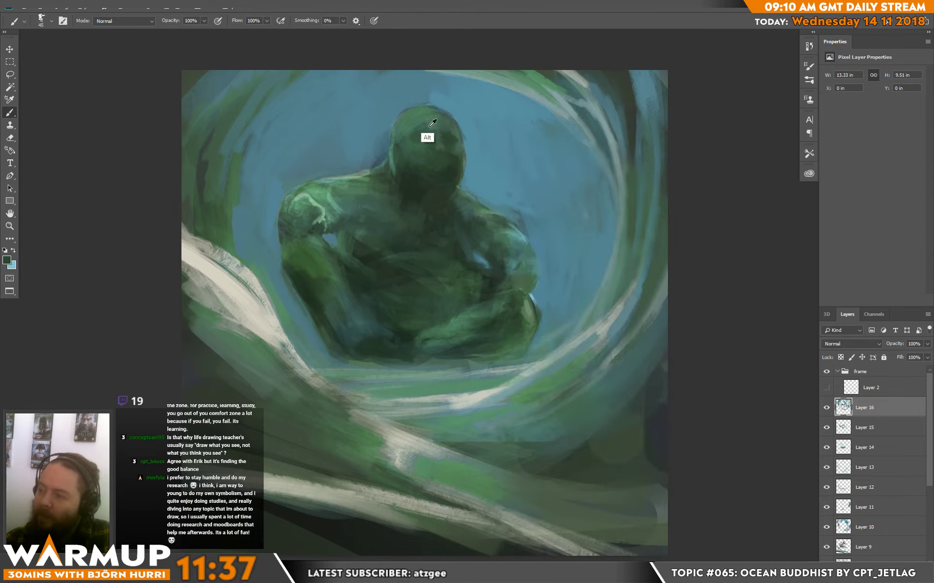
alt+click(432, 158)
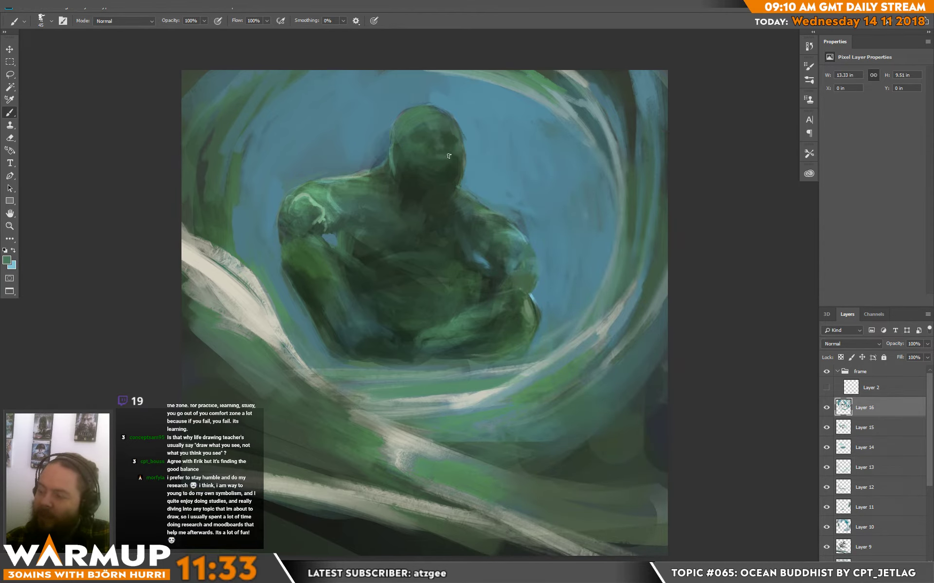
alt+click(457, 146)
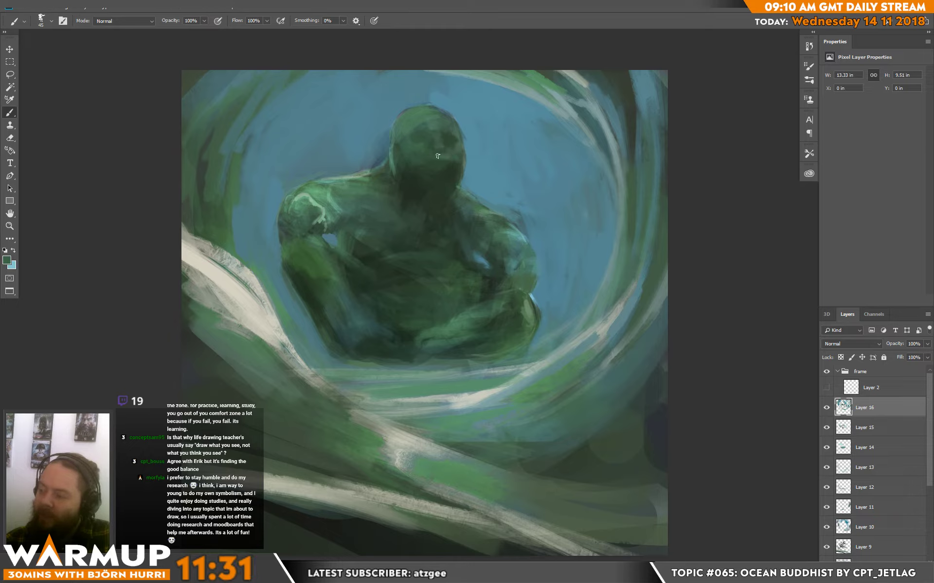
alt+click(452, 181)
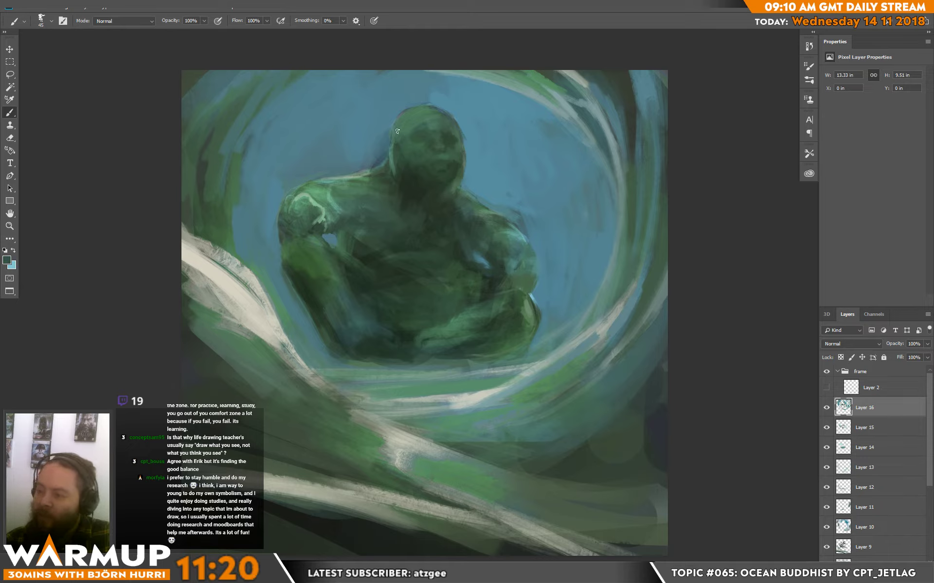
Step: Soften the shaded side of the head and jaw with sampled dark tones, and repaint the background blue beside the neck
alt+click(407, 179)
alt+click(414, 185)
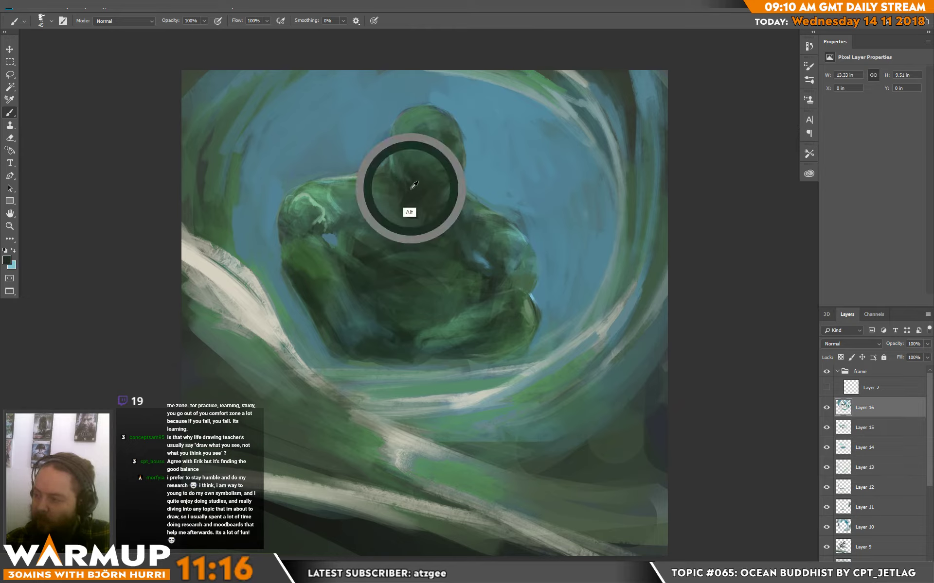
alt+click(393, 168)
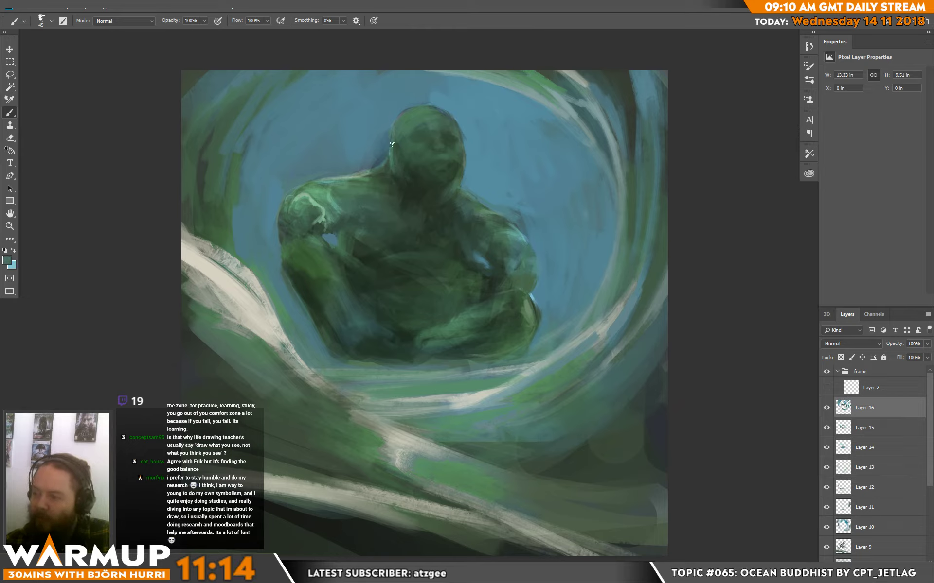
alt+click(375, 143)
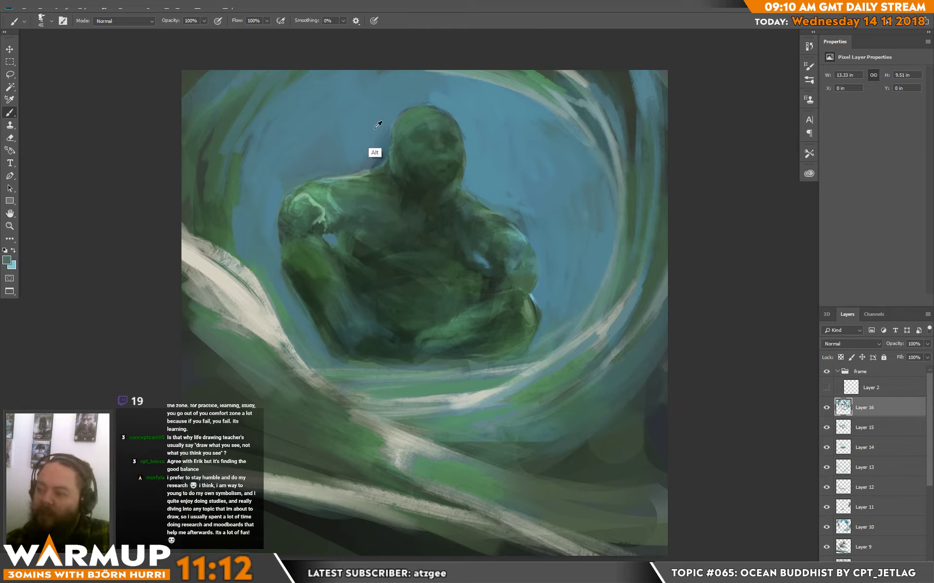
drag(387, 148, 370, 161)
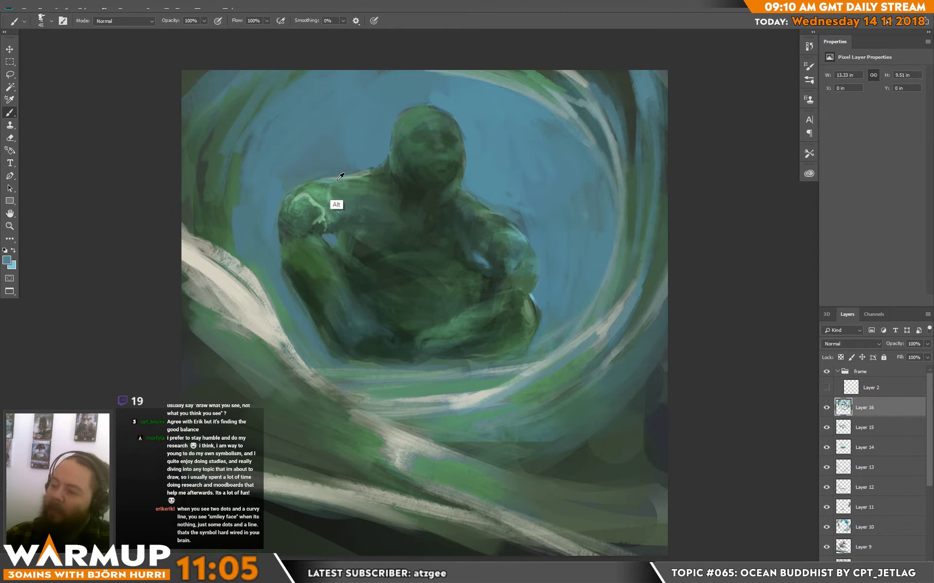
Step: Reduce the brush to 26 px and refine the head and neck outline with a light green sampled from the shoulder
alt+click(340, 199)
right_click(425, 163)
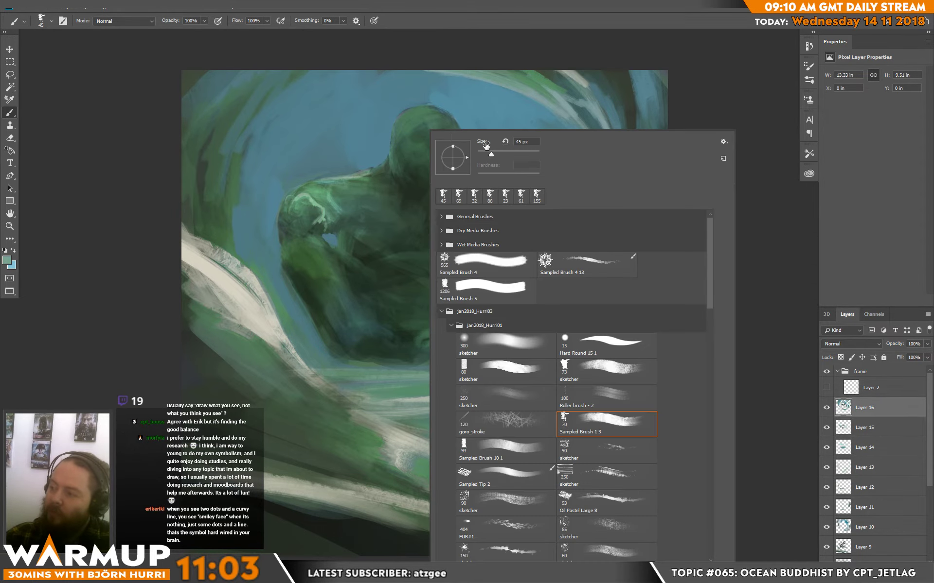
click(485, 153)
click(405, 110)
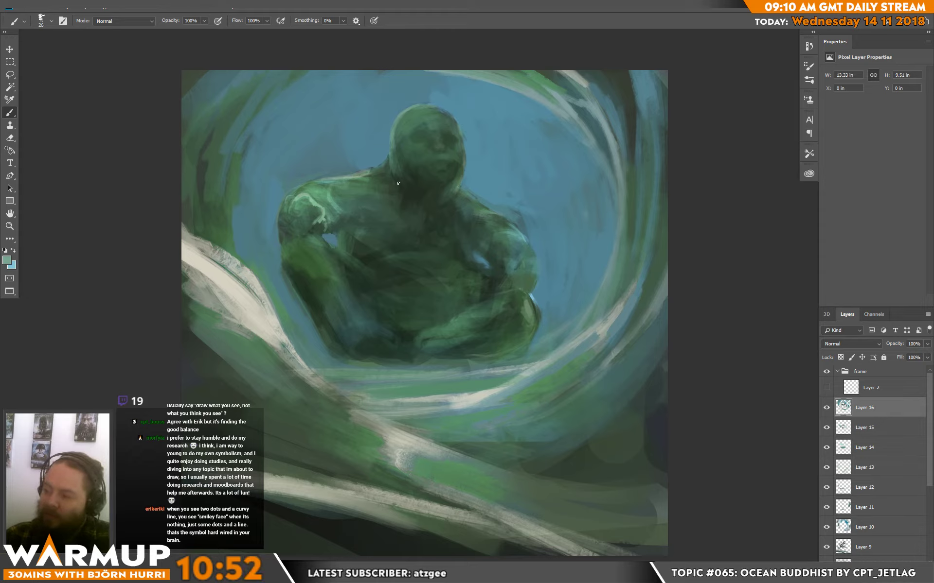
alt+shift+right_click(536, 173)
right_click(535, 172)
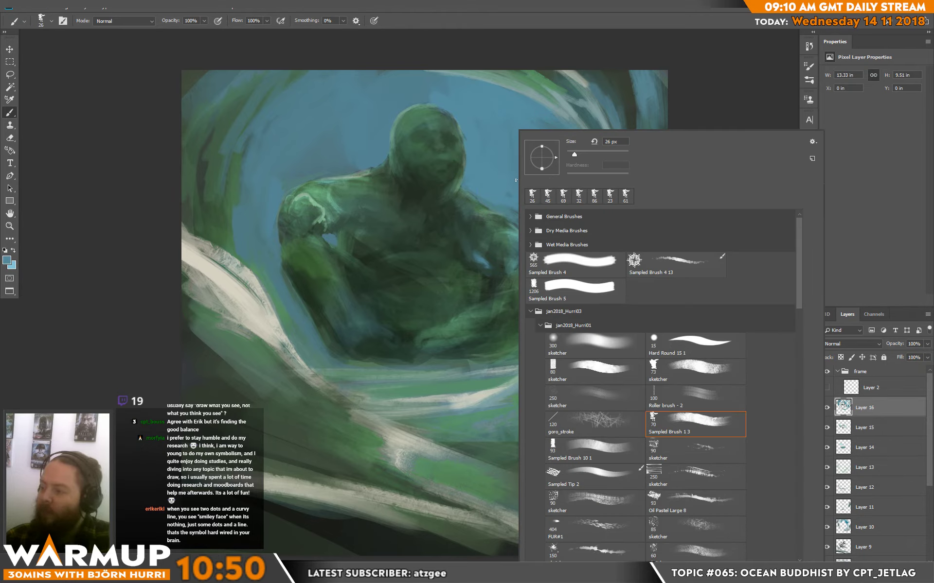
click(599, 61)
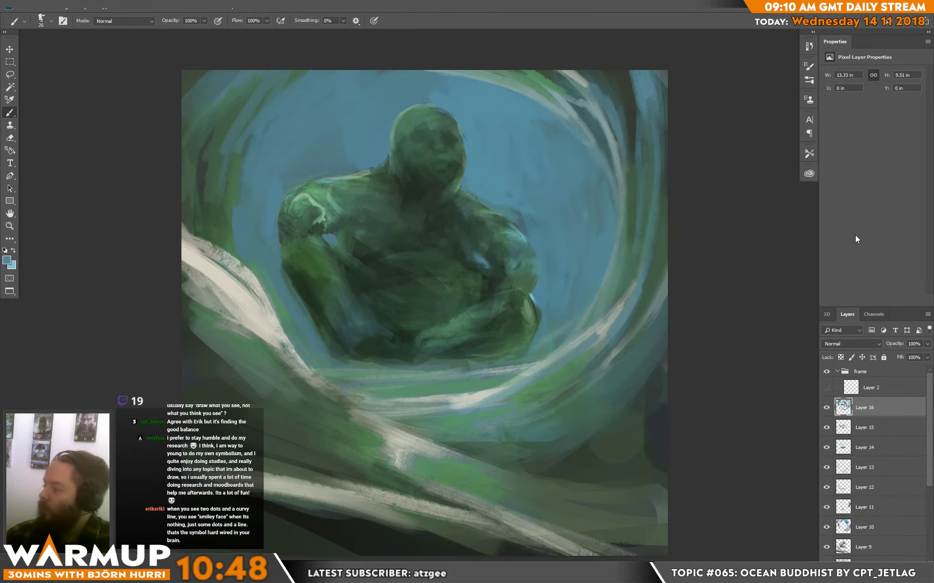
Step: Add a new layer in Linear Dodge (Add) mode and choose the soft 300 px sketcher brush
key(ctrl+shift+alt+n)
click(857, 343)
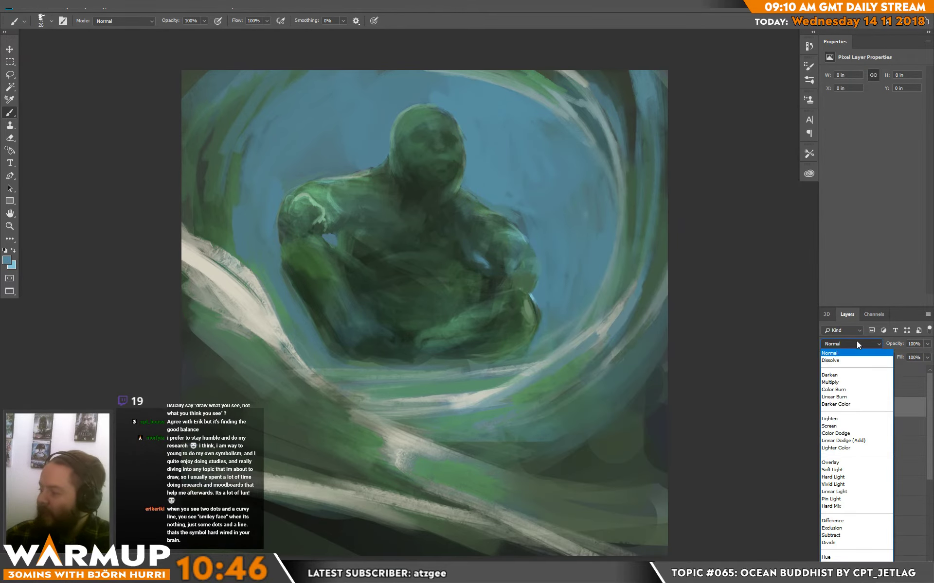
click(846, 440)
right_click(457, 227)
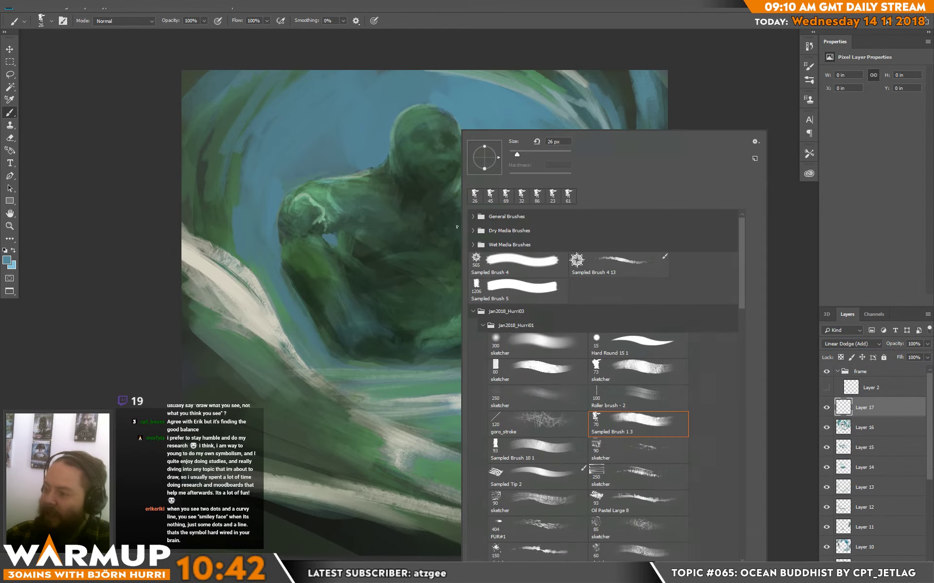
click(535, 345)
click(386, 177)
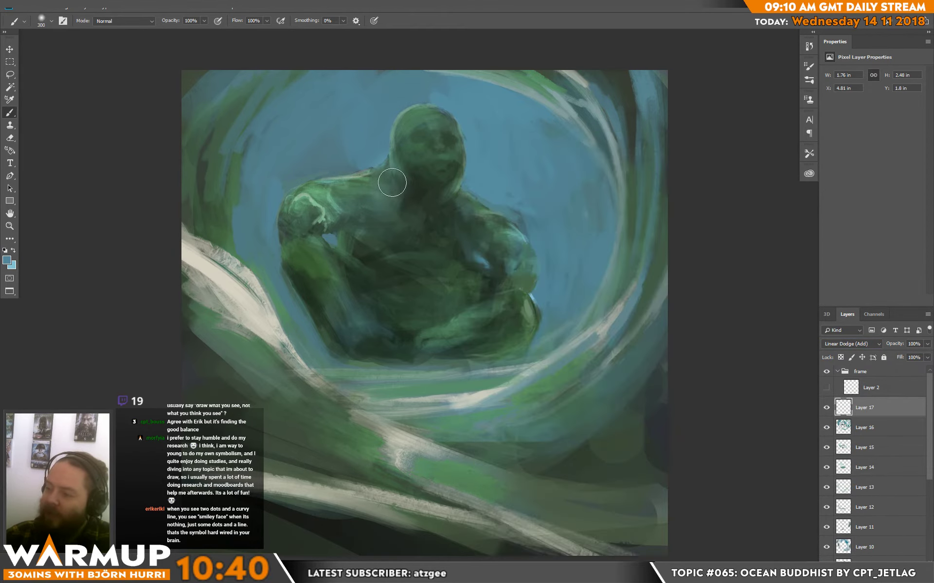
mouse_move(404, 188)
mouse_down()
mouse_move(396, 198)
mouse_move(417, 156)
mouse_move(417, 110)
mouse_up()
key(ctrl+z)
key(ctrl+z)
key(ctrl+z)
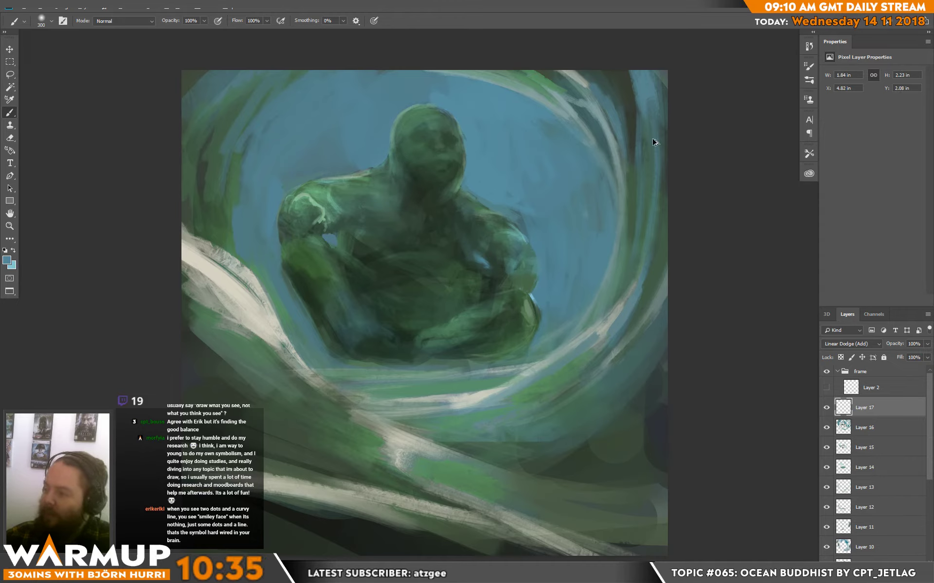
key(ctrl+z)
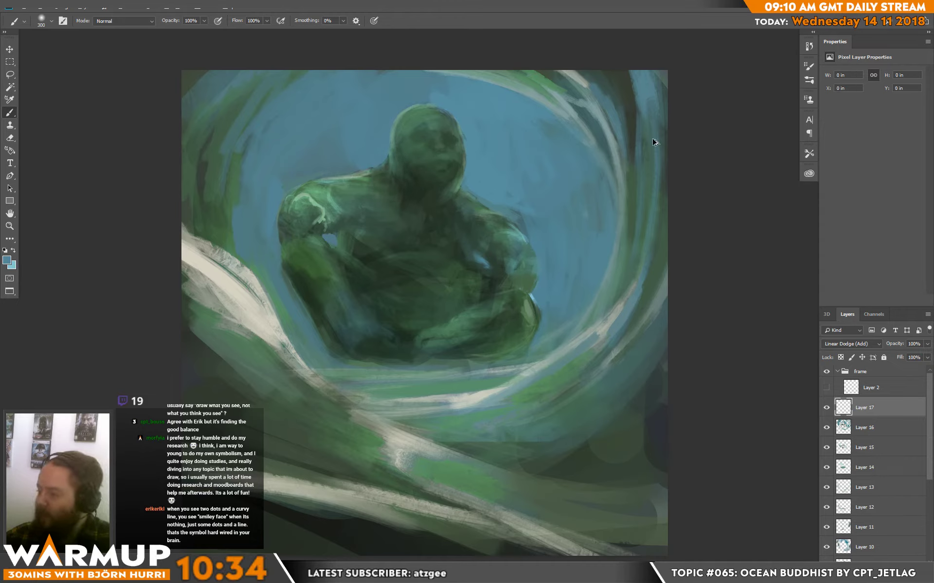
Step: Switch the new layer to Overlay blending and brush soft blue light over the figure's head and face
click(860, 344)
click(856, 463)
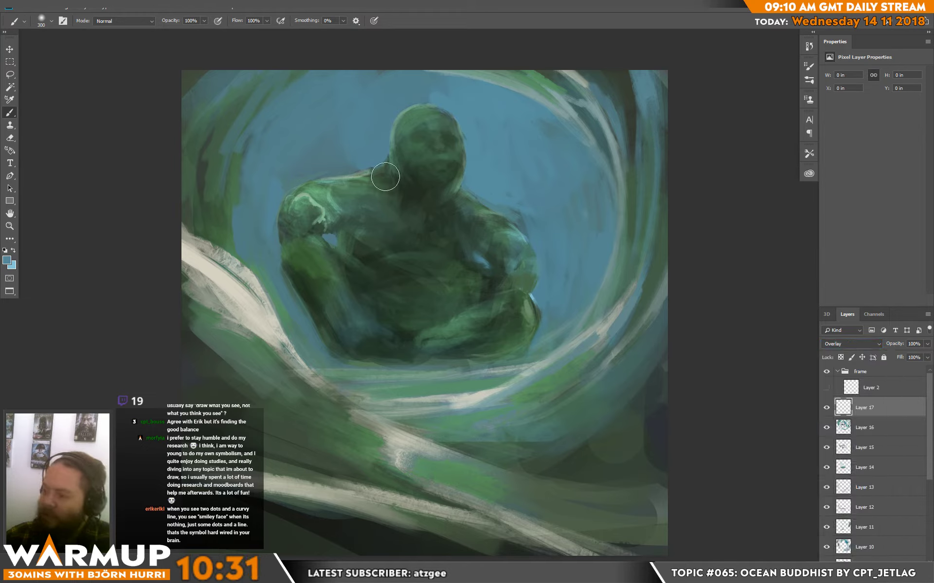
drag(435, 117, 417, 162)
drag(409, 123, 404, 161)
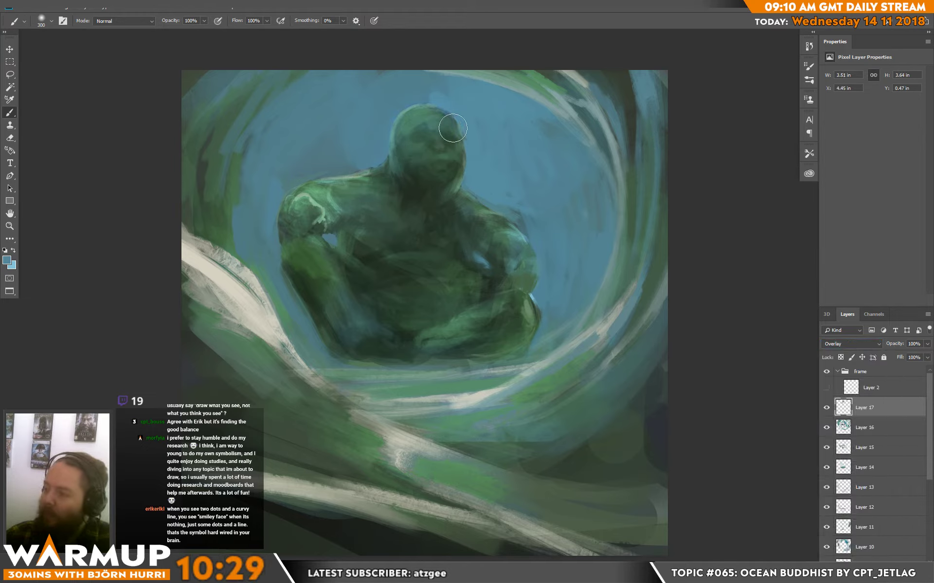
drag(446, 126, 409, 159)
Step: Brush the same soft blue light over the textured shoulder and down the bent leg below it
key(e)
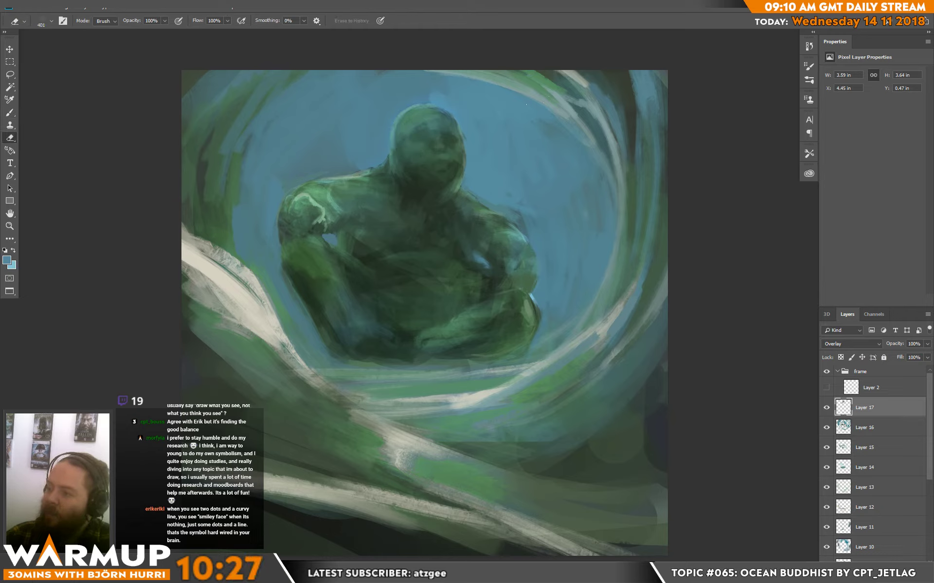
key(b)
drag(321, 199, 350, 197)
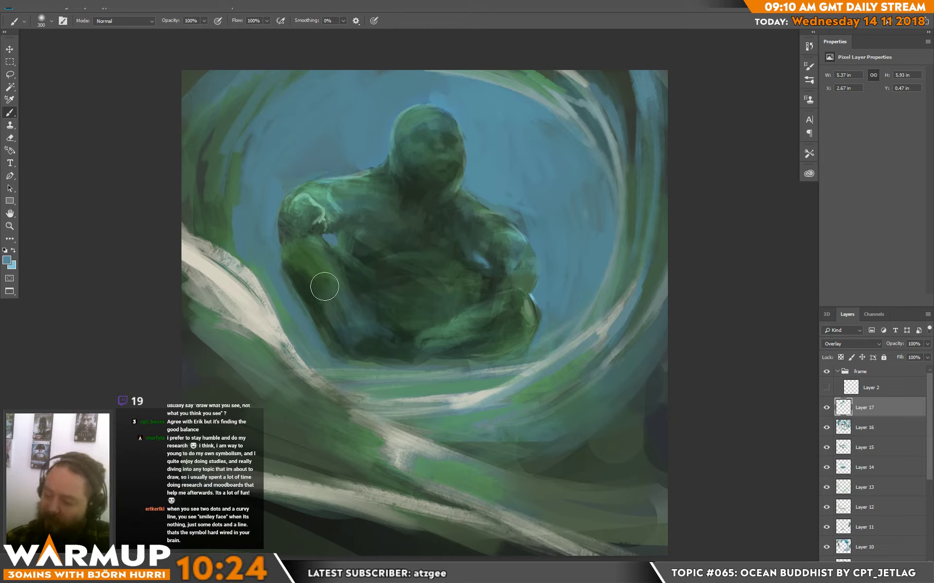
drag(325, 287, 358, 332)
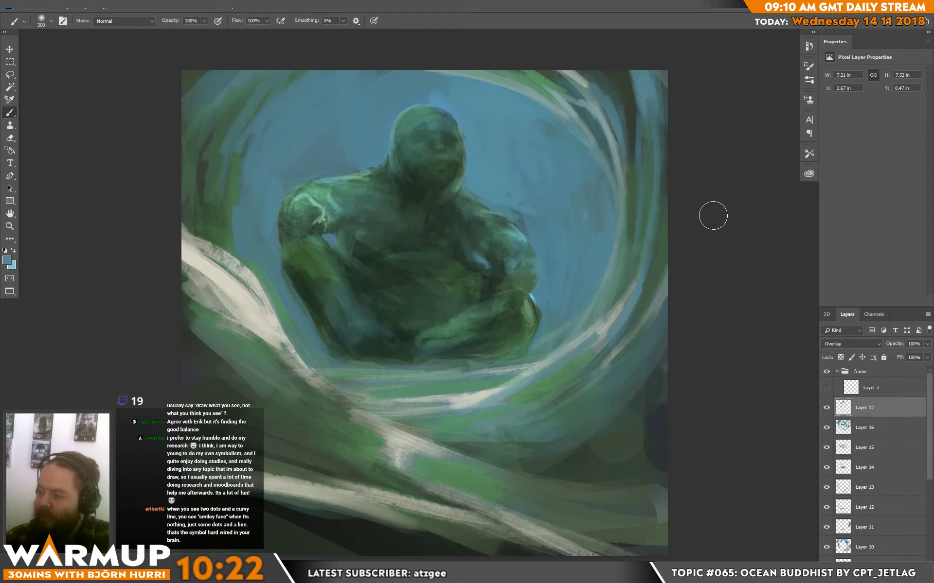
Step: Set the foreground colour to a bright yellow-green with hue 100° and return to the Brush tool
key(i)
click(6, 260)
click(417, 394)
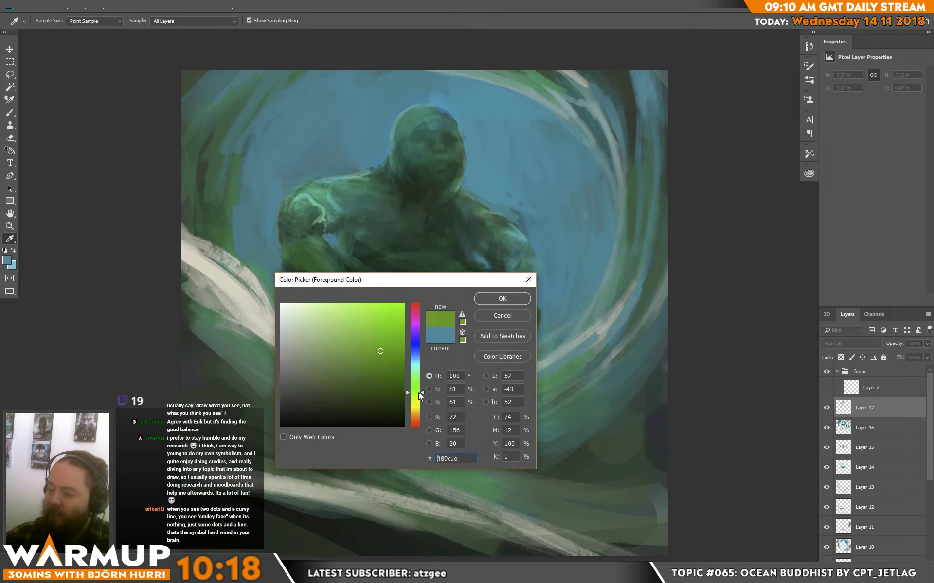
click(363, 319)
click(502, 299)
key(b)
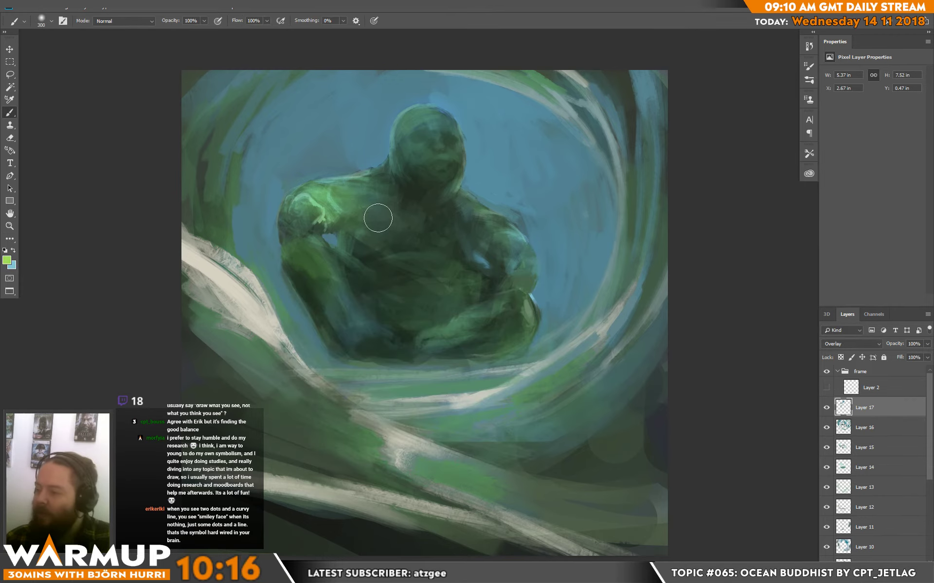
Step: Undo the last stroke and brush soft yellow-green light over the shoulders, belly, knees and top of the head
key(ctrl+z)
drag(329, 200, 393, 173)
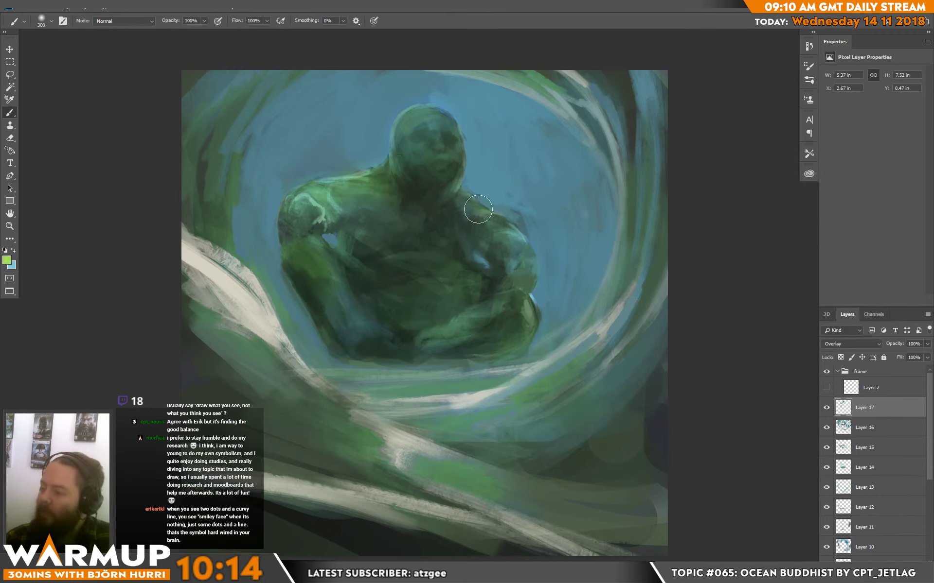
drag(478, 209, 465, 201)
drag(437, 297, 455, 272)
drag(529, 316, 517, 348)
drag(300, 253, 311, 272)
drag(406, 124, 428, 113)
Step: Erase the overlay light spilling past the top of the head, using the textured sketcher brush at 70 px
key(e)
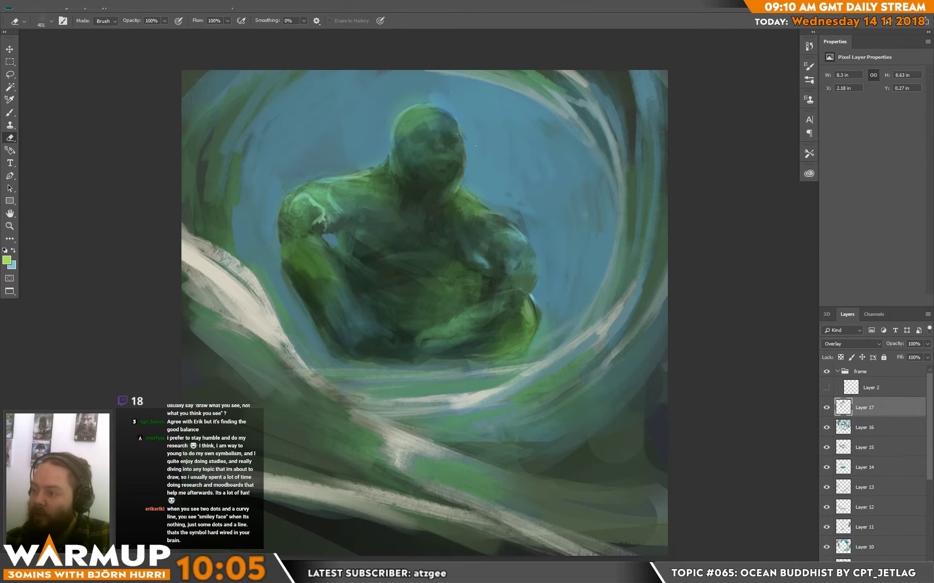
right_click(461, 131)
click(530, 372)
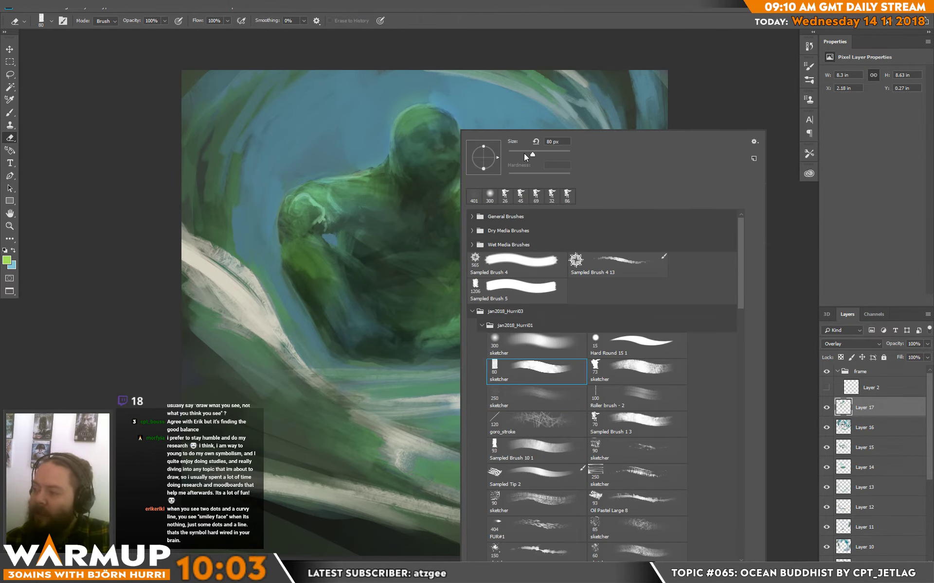
drag(532, 154, 530, 152)
click(452, 106)
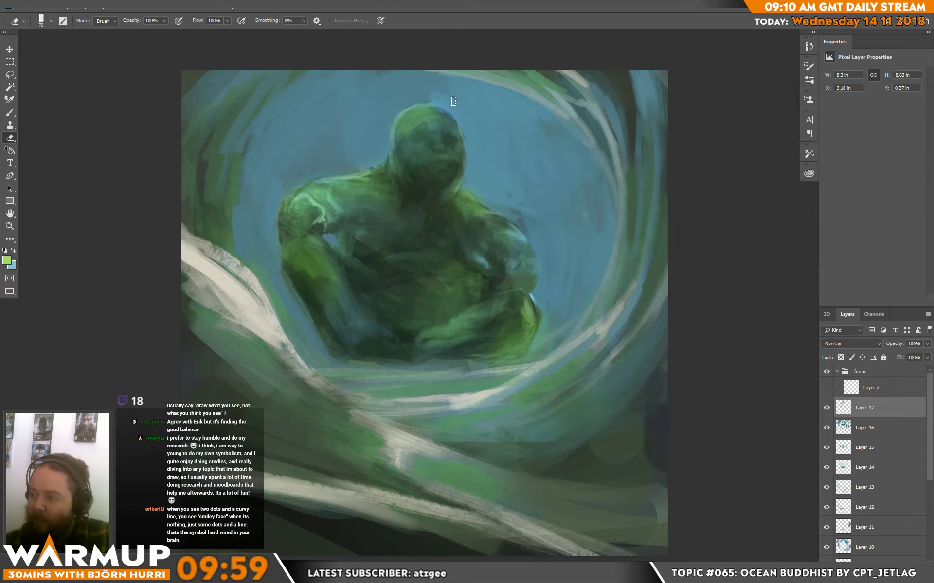
Step: Add a new layer in Normal mode and choose the textured 80 px sketcher brush for painting
key(b)
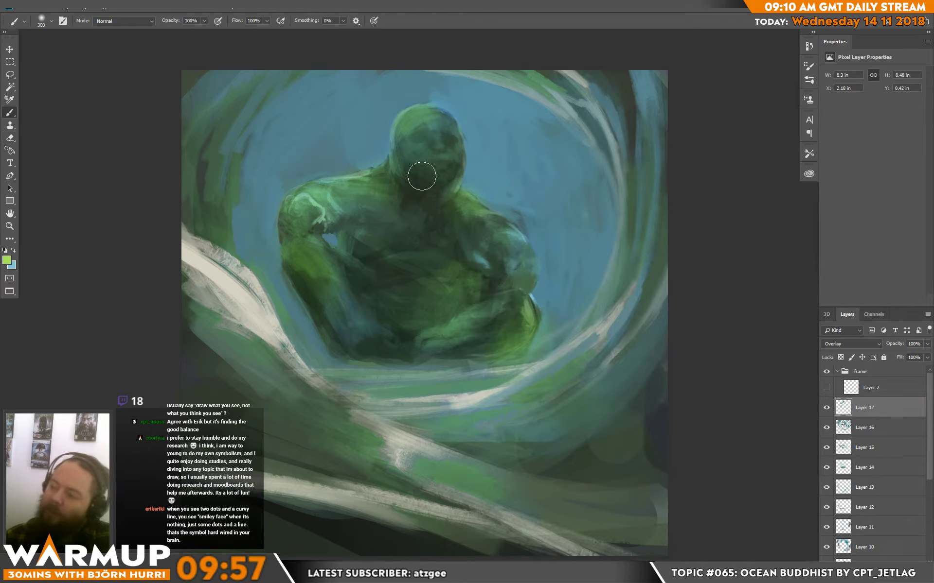
key(x)
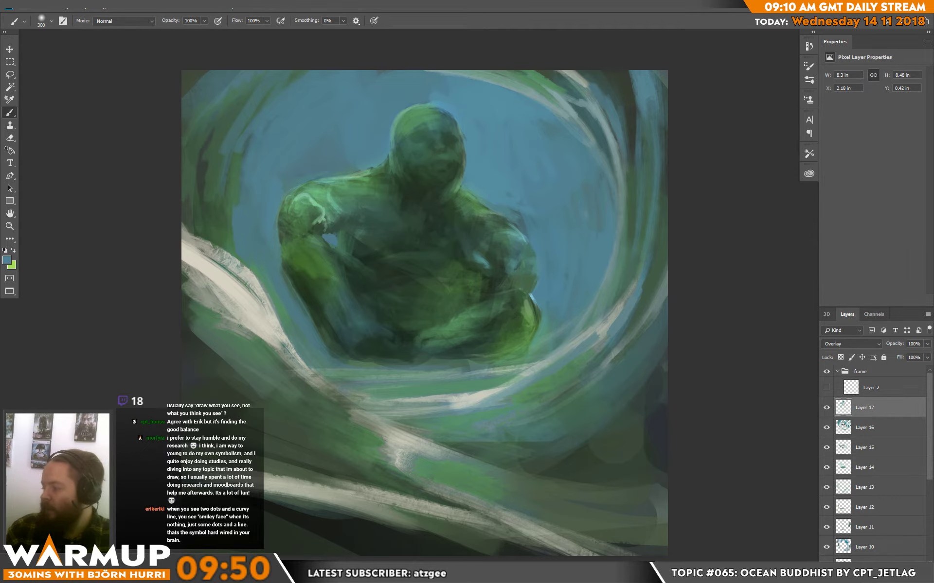
click(907, 574)
right_click(391, 229)
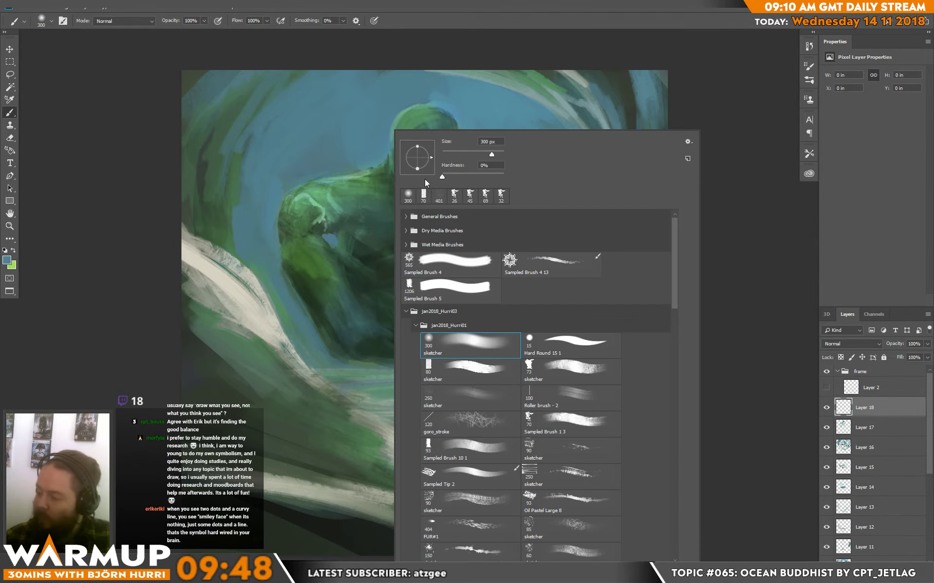
click(489, 375)
Step: Paint over the armpit, upper chest and top of the textured shoulder with teal and dark greens sampled from the figure
alt+click(346, 225)
drag(343, 226, 375, 237)
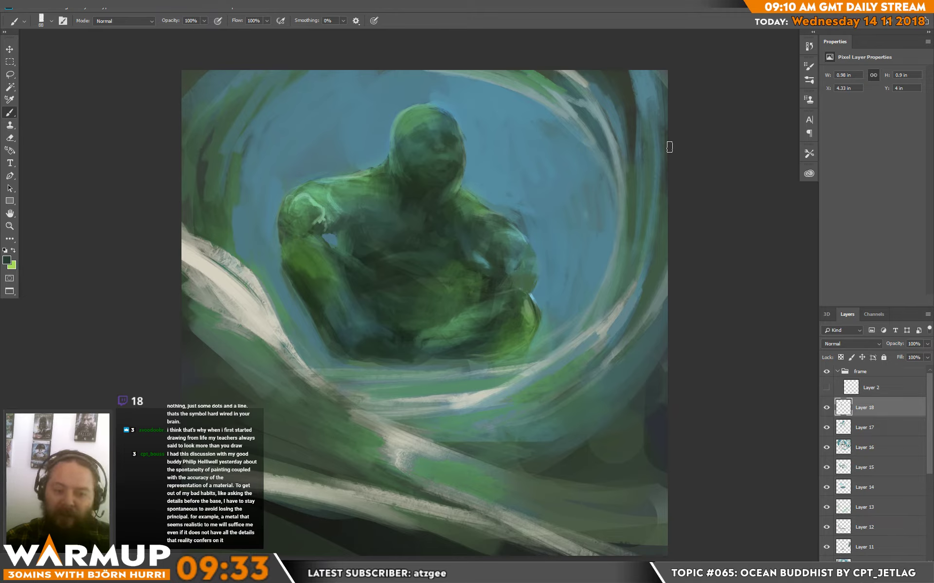
alt+click(337, 212)
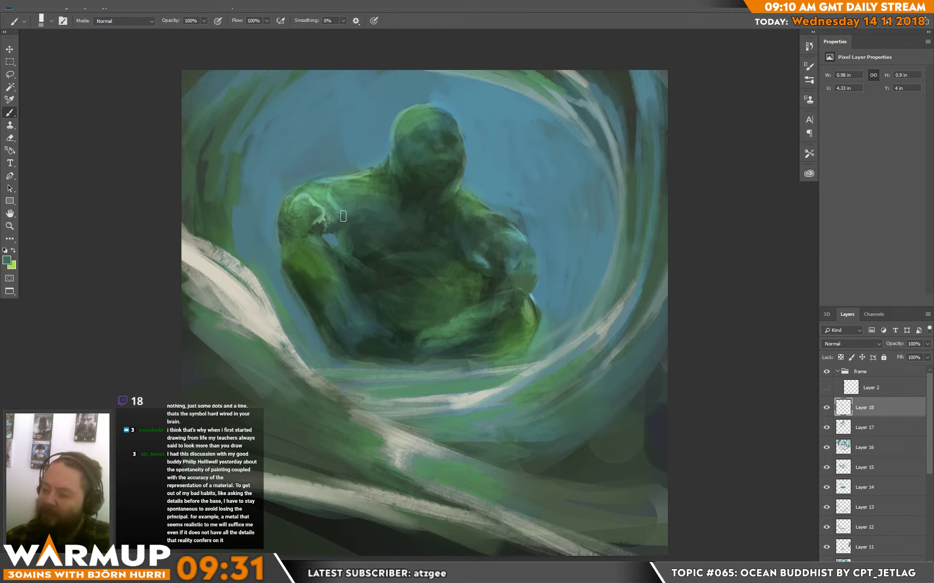
mouse_move(327, 218)
mouse_down()
mouse_move(369, 190)
mouse_move(373, 218)
mouse_move(371, 189)
mouse_move(415, 179)
mouse_move(364, 179)
mouse_up()
alt+click(362, 215)
alt+click(377, 207)
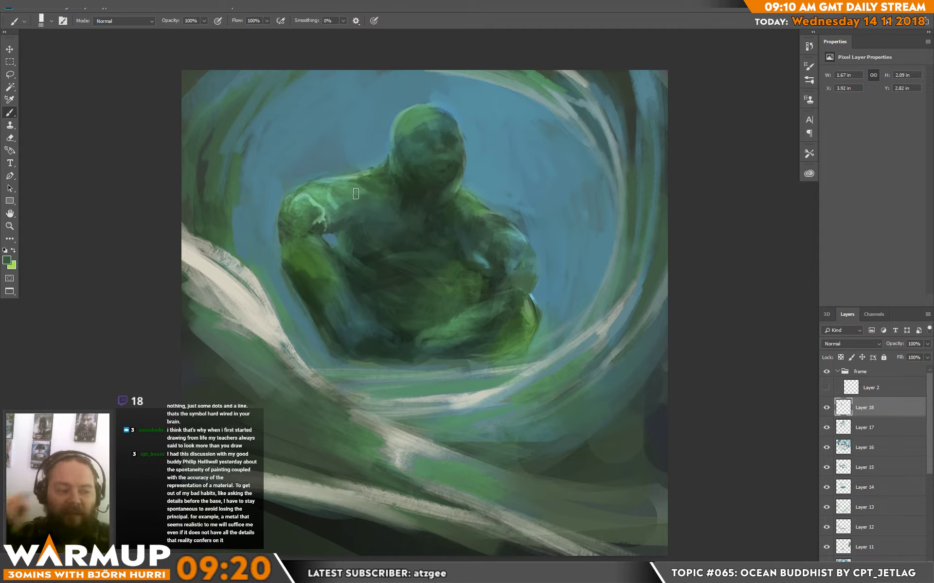
mouse_move(525, 135)
mouse_down()
mouse_move(526, 159)
mouse_move(545, 154)
mouse_move(529, 196)
mouse_move(580, 196)
mouse_up()
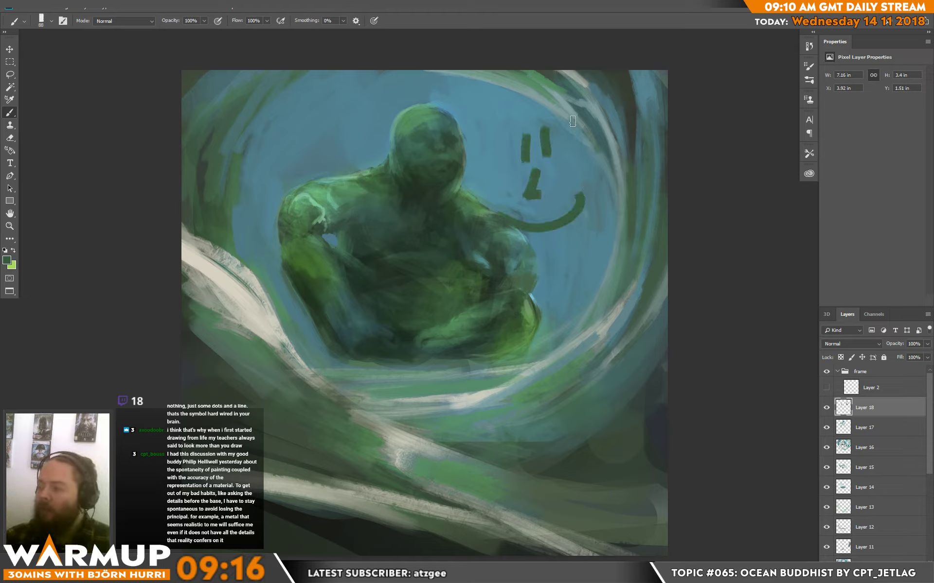
mouse_move(580, 120)
mouse_down()
mouse_move(625, 186)
mouse_move(571, 117)
mouse_up()
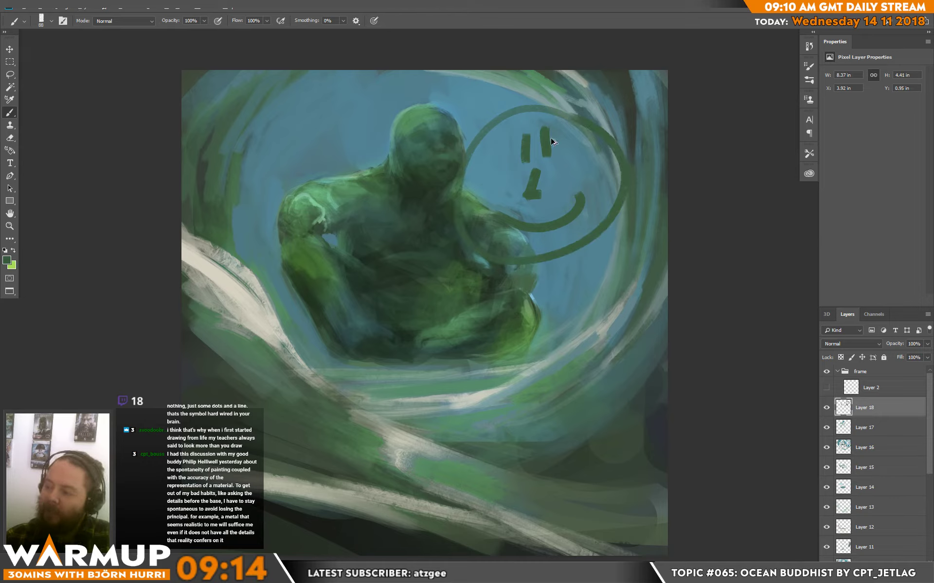
key(ctrl+z)
key(ctrl+z)
key(ctrl+z)
key(ctrl+z)
key(ctrl+z)
key(ctrl+z)
key(ctrl+z)
key(ctrl+z)
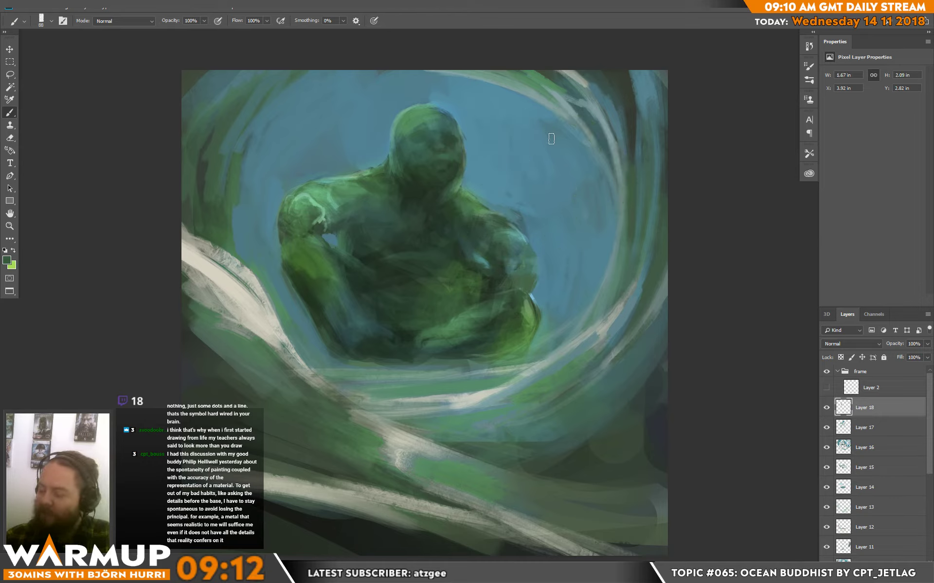
mouse_move(535, 161)
mouse_down()
mouse_move(522, 158)
mouse_move(534, 161)
mouse_up()
mouse_move(578, 150)
mouse_down()
mouse_move(571, 166)
mouse_move(579, 150)
mouse_up()
mouse_move(551, 184)
mouse_down()
mouse_move(546, 207)
mouse_move(559, 210)
mouse_up()
mouse_move(584, 119)
mouse_down()
mouse_move(490, 156)
mouse_move(607, 220)
mouse_move(564, 117)
mouse_up()
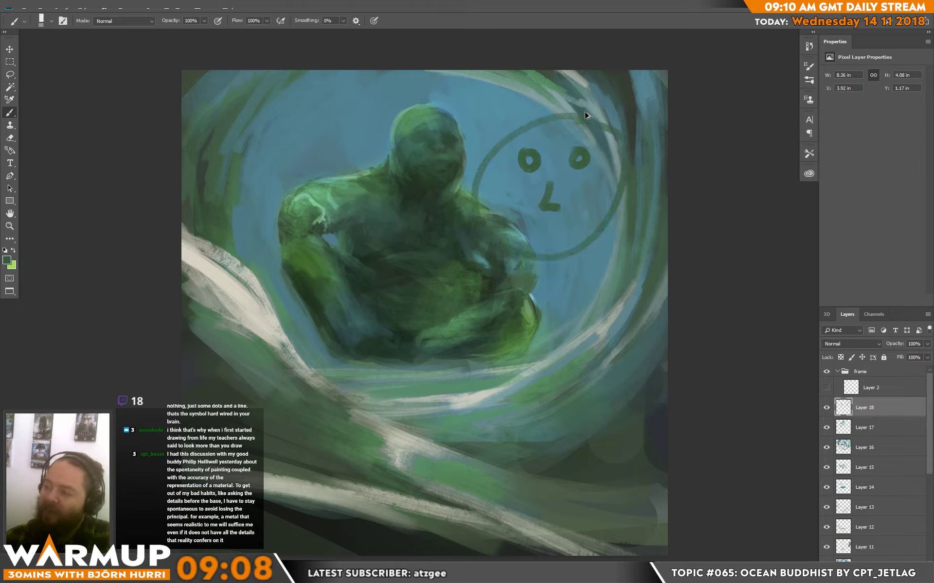
key(ctrl+z)
key(ctrl+z)
key(ctrl+z)
key(ctrl+z)
key(ctrl+z)
key(ctrl+z)
key(ctrl+z)
key(ctrl+z)
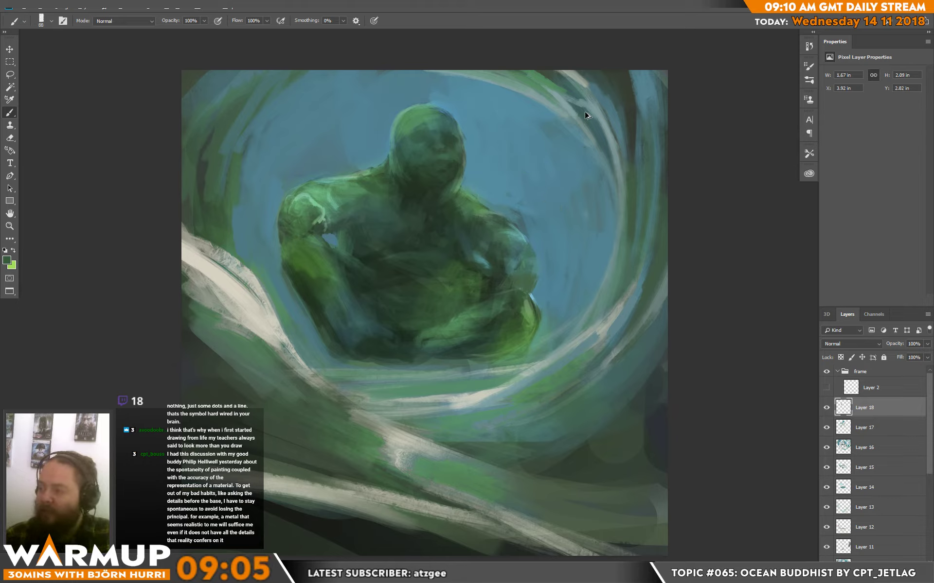
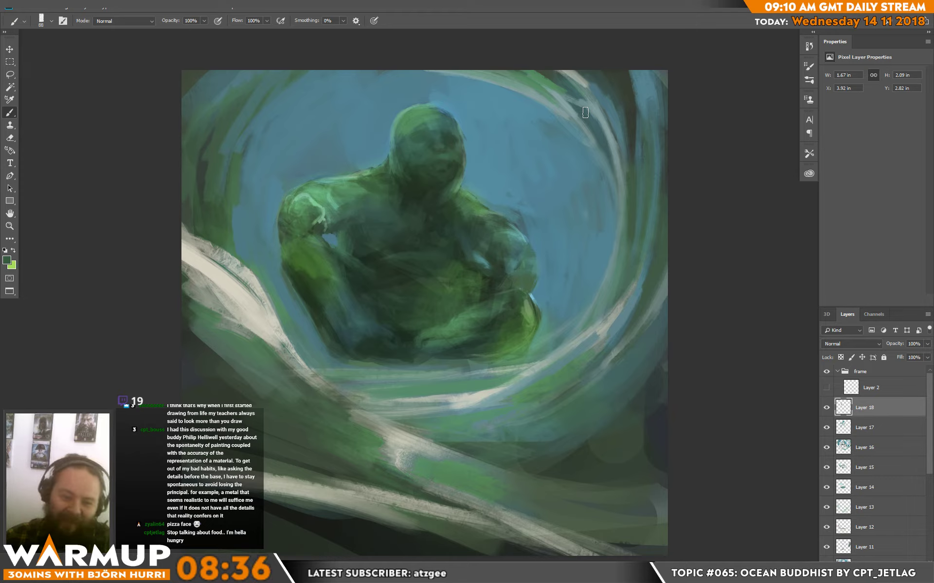
Step: Sample greens from the figure and paint down the bent leg below the textured shoulder and across the lower body
alt+click(315, 276)
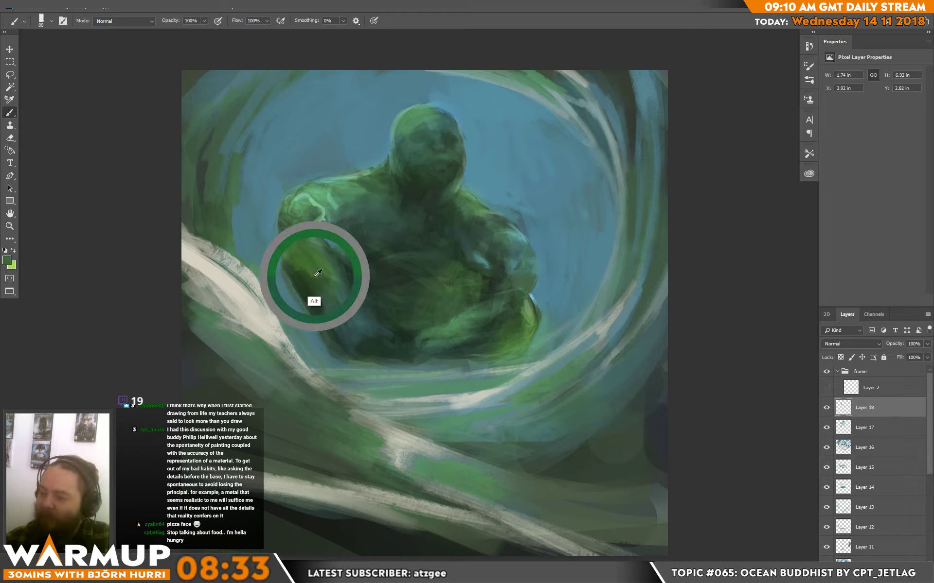
mouse_move(291, 260)
mouse_down()
mouse_move(367, 340)
mouse_move(377, 325)
mouse_move(402, 340)
mouse_move(469, 332)
mouse_up()
alt+click(322, 308)
alt+click(350, 305)
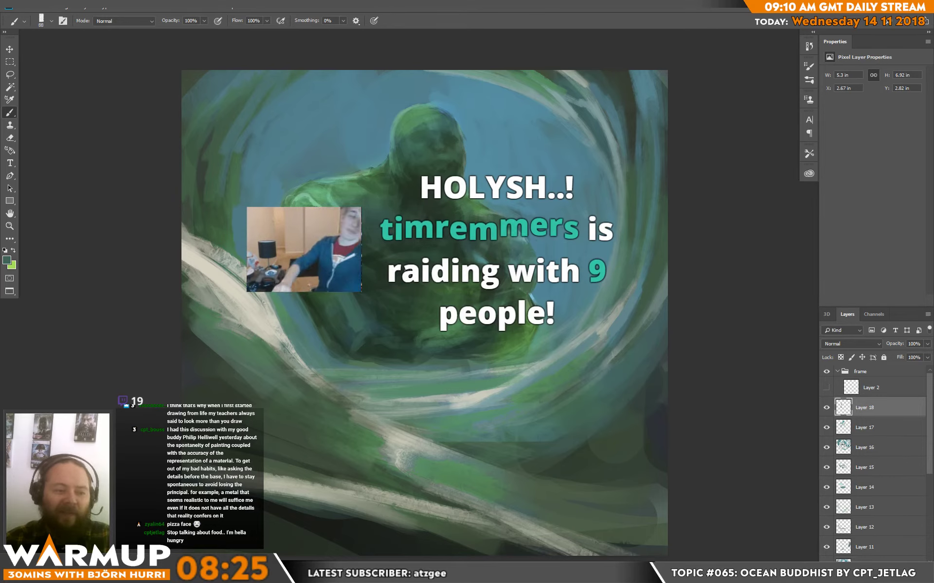
Step: Sample the off-white of the wave foam as the paint colour and reduce the brush size to 15 px
drag(442, 239, 479, 320)
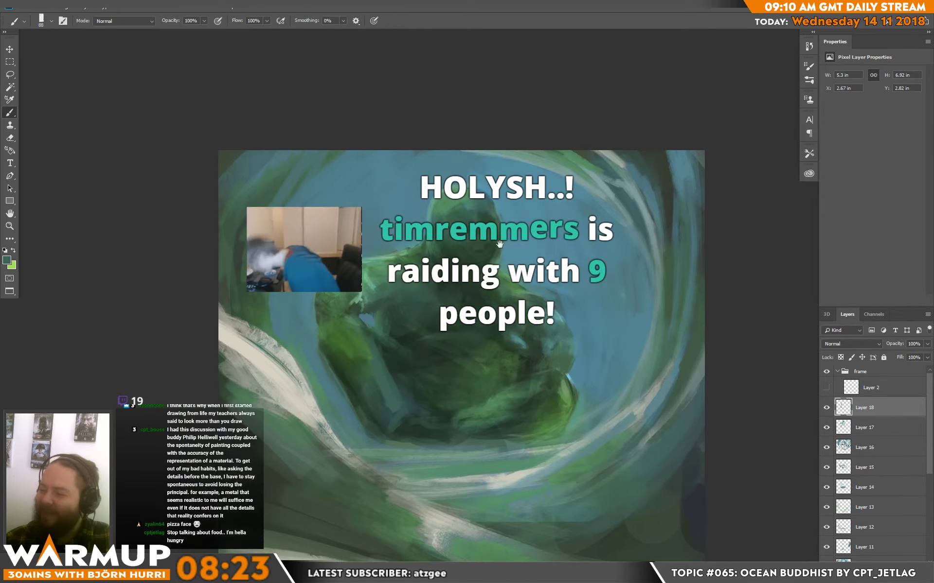
alt+click(244, 336)
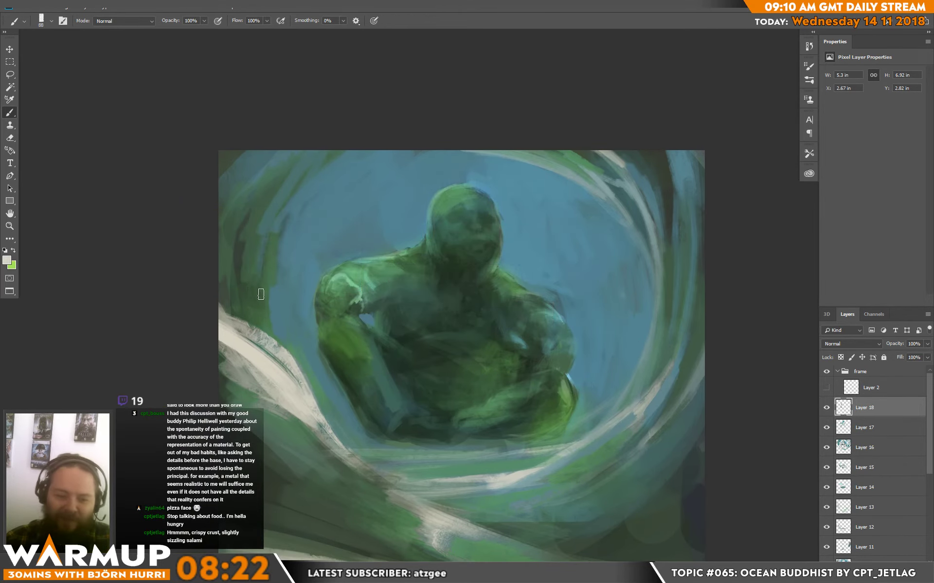
drag(554, 260, 528, 261)
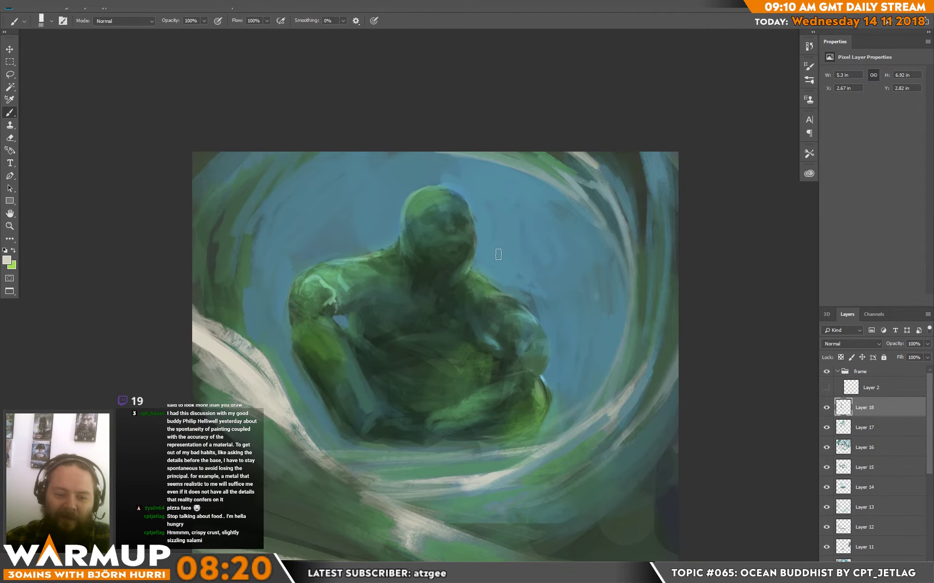
right_click(497, 254)
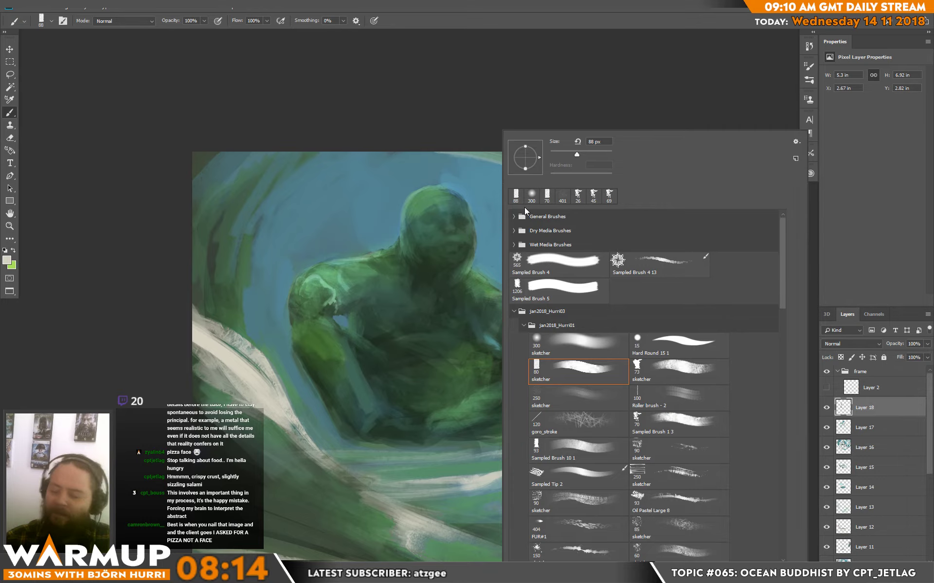
click(554, 151)
click(542, 98)
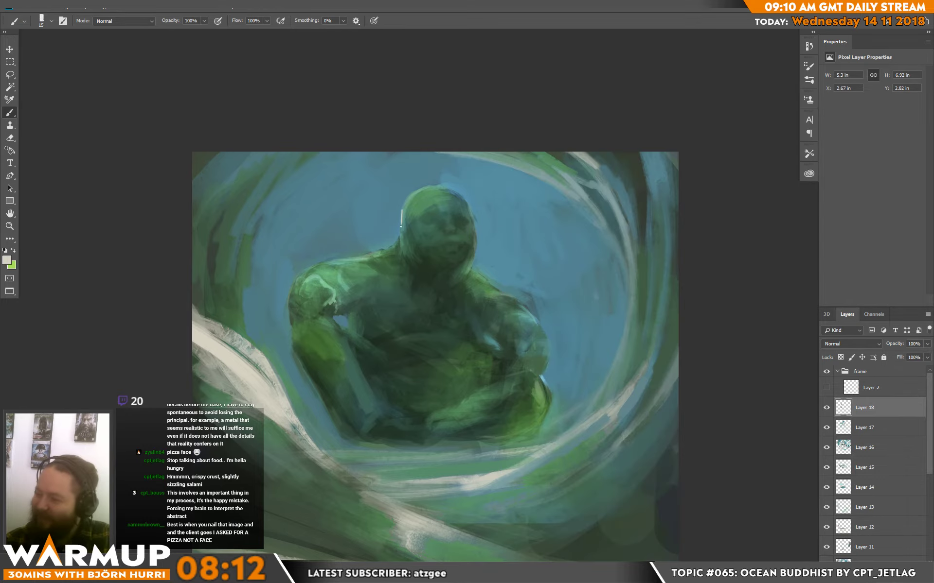
Step: Paint thin off-white rim light along the back of the head, below the jaw and along both shoulder lines
drag(400, 226, 401, 231)
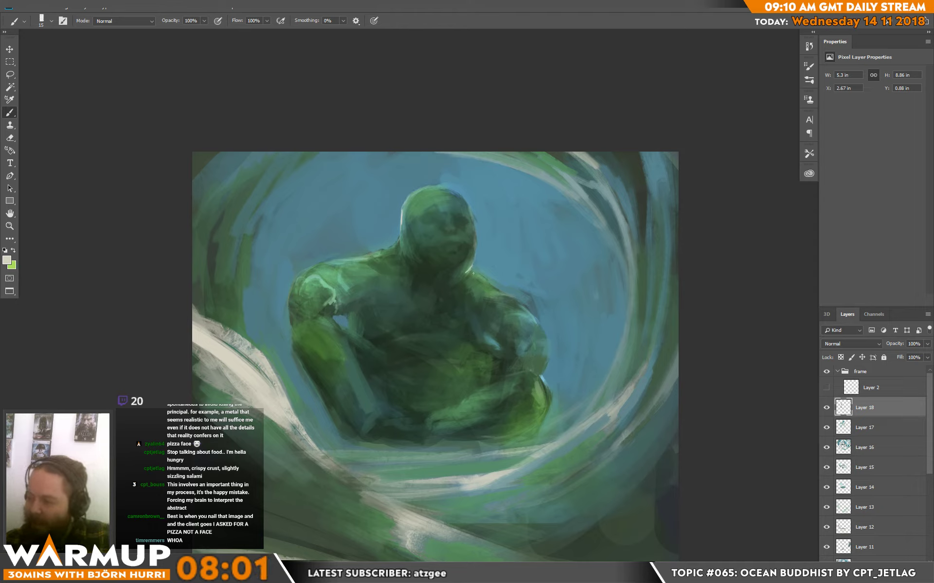
drag(470, 267, 496, 290)
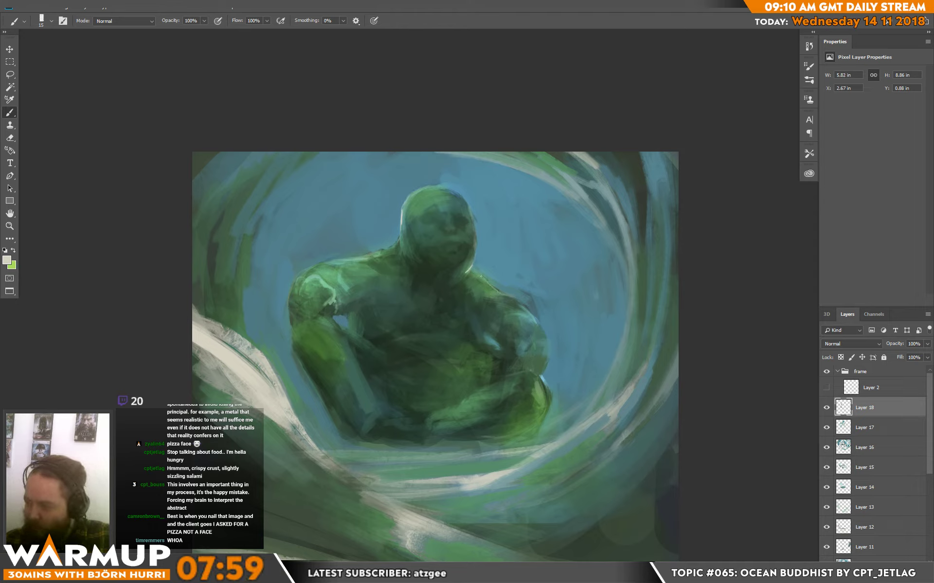
drag(486, 281, 513, 299)
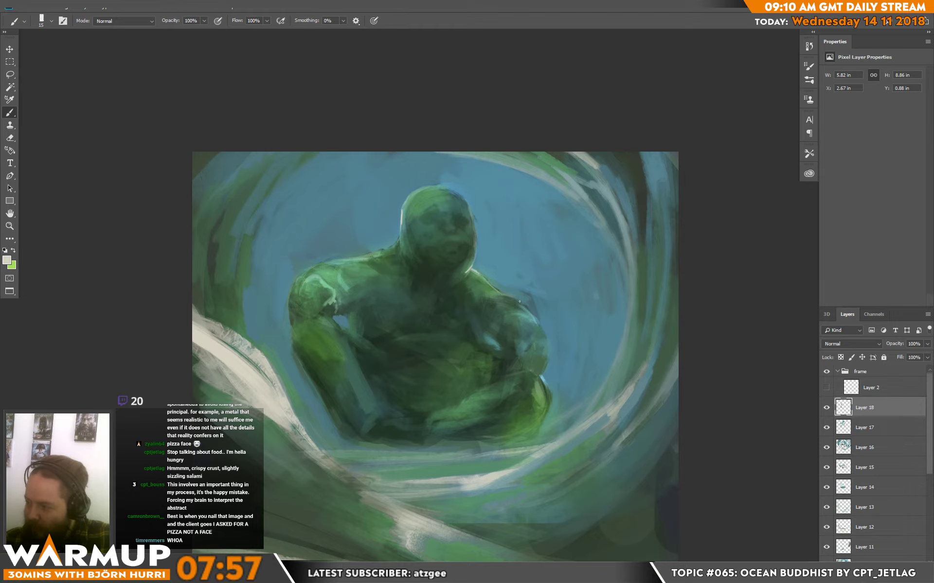
drag(573, 324, 562, 238)
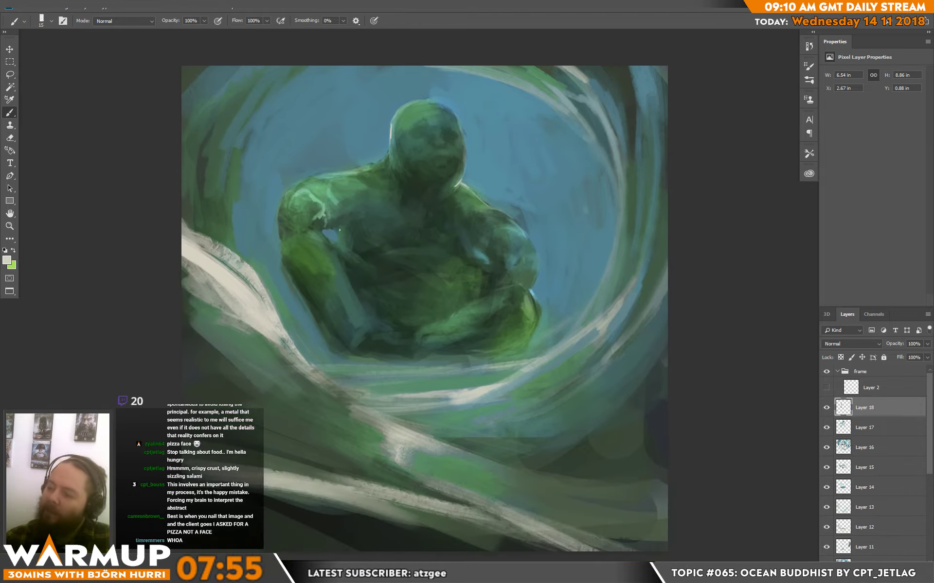
drag(356, 169, 372, 165)
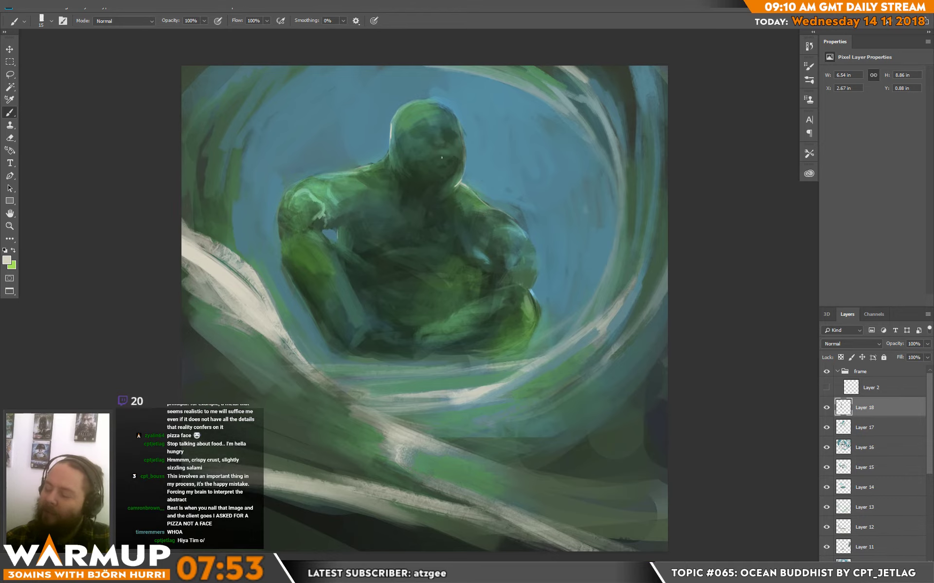
Step: Continue the off-white rim light around the outer edge of the knee below the smooth shoulder
drag(518, 198, 490, 162)
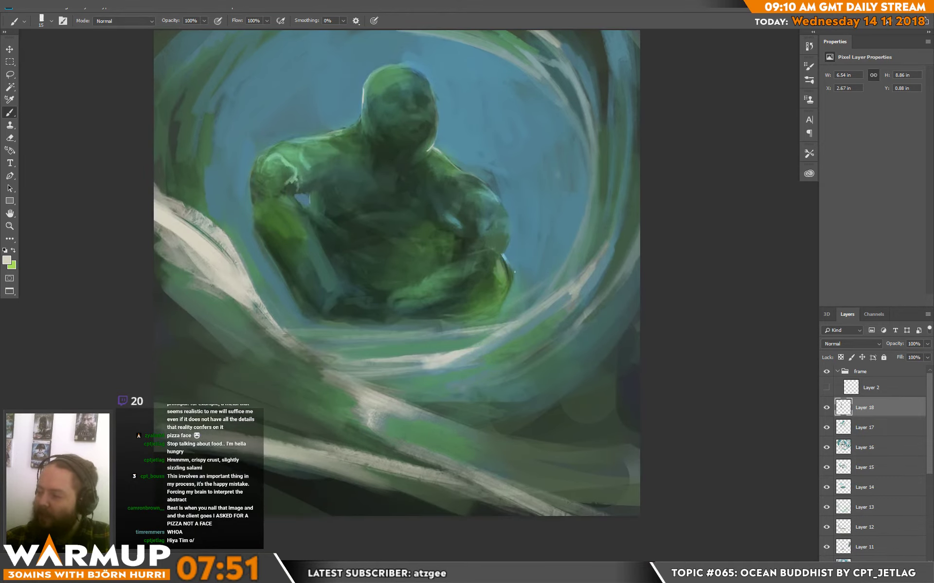
drag(529, 249, 525, 214)
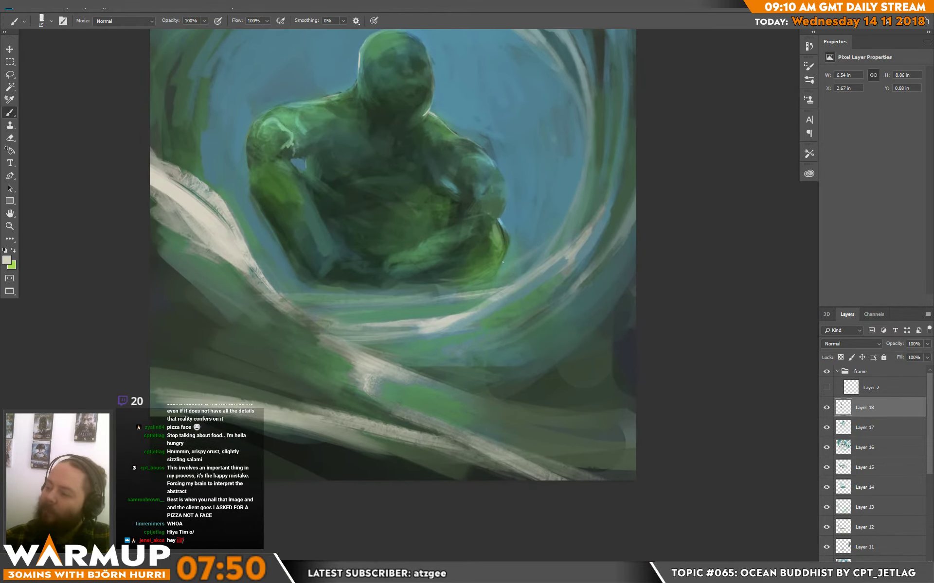
mouse_move(506, 252)
mouse_down()
mouse_move(496, 271)
mouse_move(507, 240)
mouse_move(480, 281)
mouse_up()
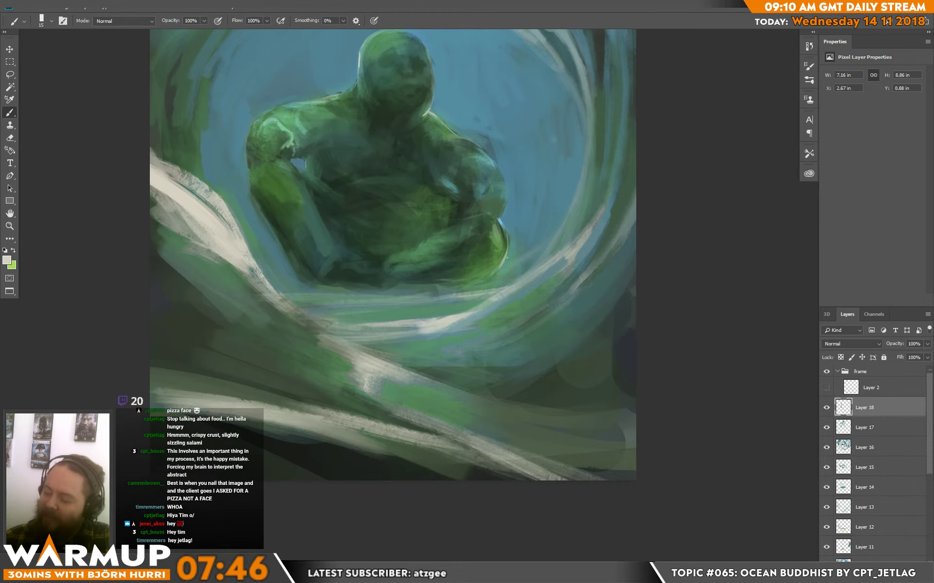
Step: Enlarge the brush to 69 px and paint a light blue highlight on the rim-lit knee with a colour sampled there
right_click(525, 246)
drag(574, 155, 590, 155)
click(491, 265)
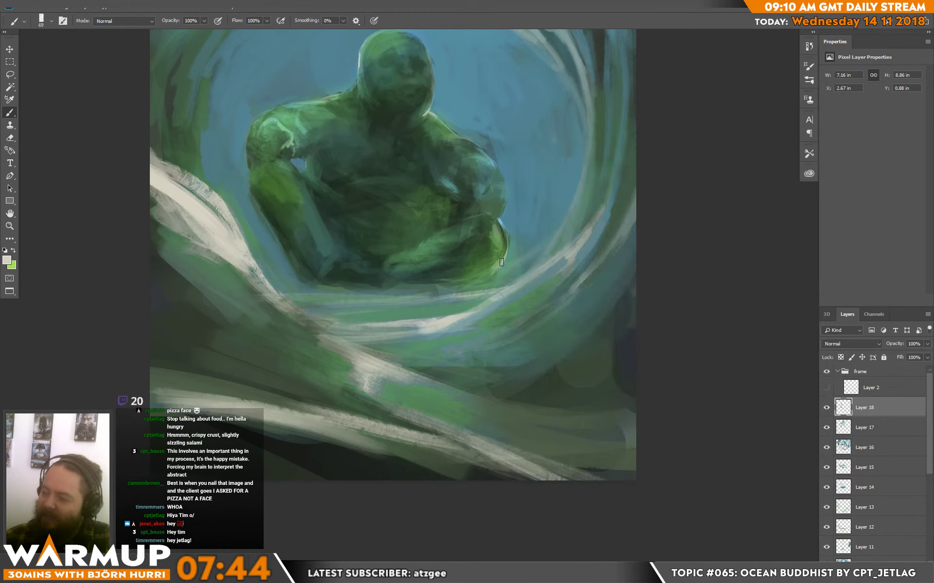
alt+click(498, 231)
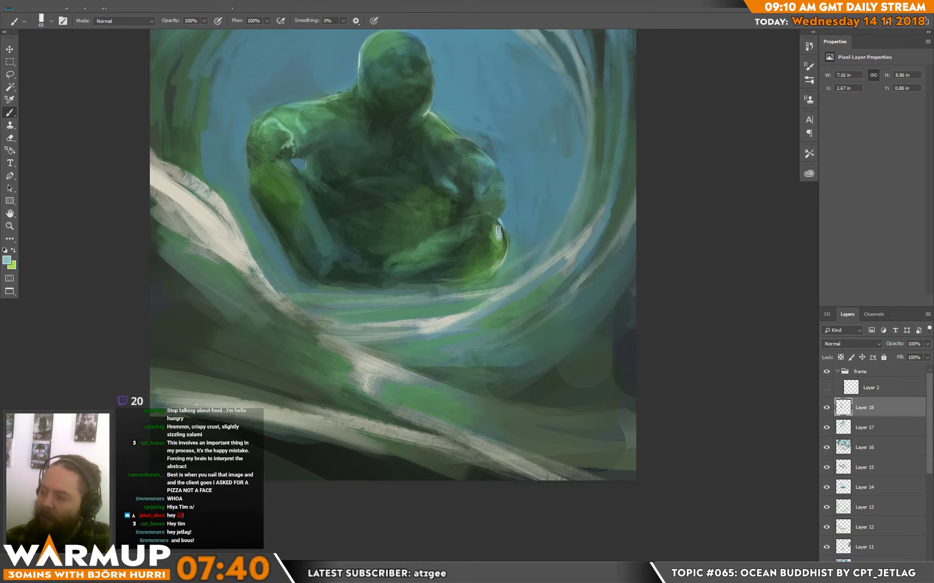
drag(498, 231, 499, 243)
Step: Reduce the brush to 34 px and touch up the edge where the forearm meets the knee with sampled green
alt+click(499, 247)
right_click(503, 233)
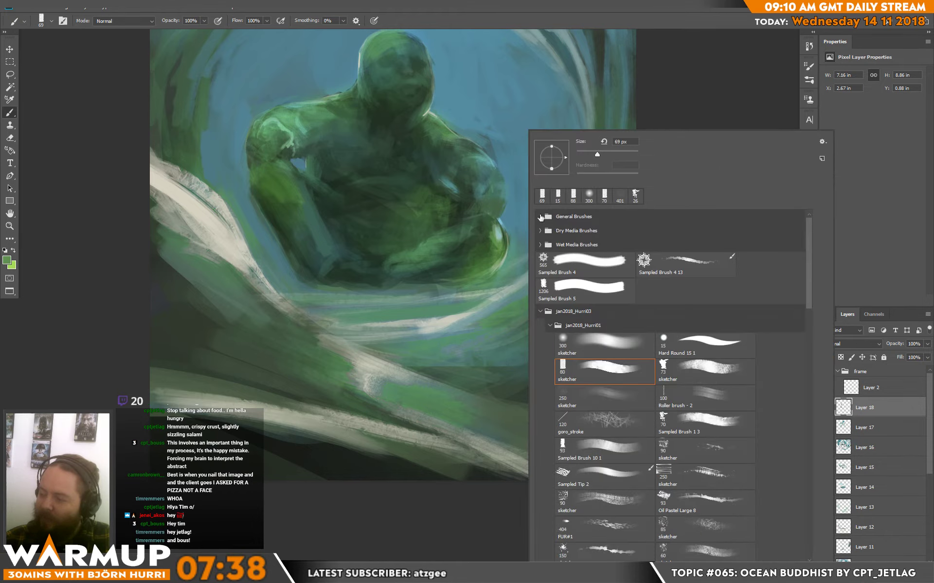
click(586, 155)
alt+click(502, 250)
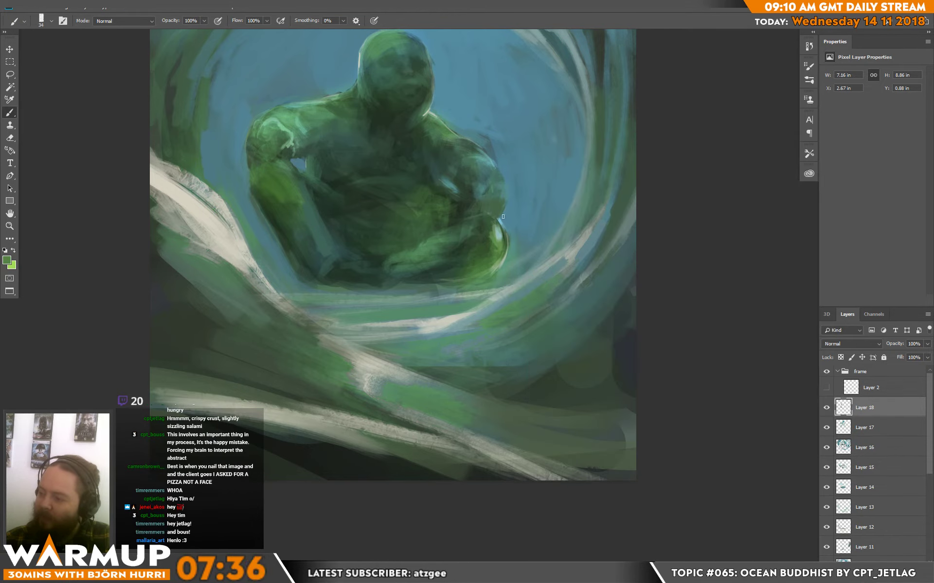
drag(496, 218, 499, 224)
Step: Rework the pale patchy highlights on the textured shoulder with greens sampled from the surrounding skin
drag(536, 187, 534, 225)
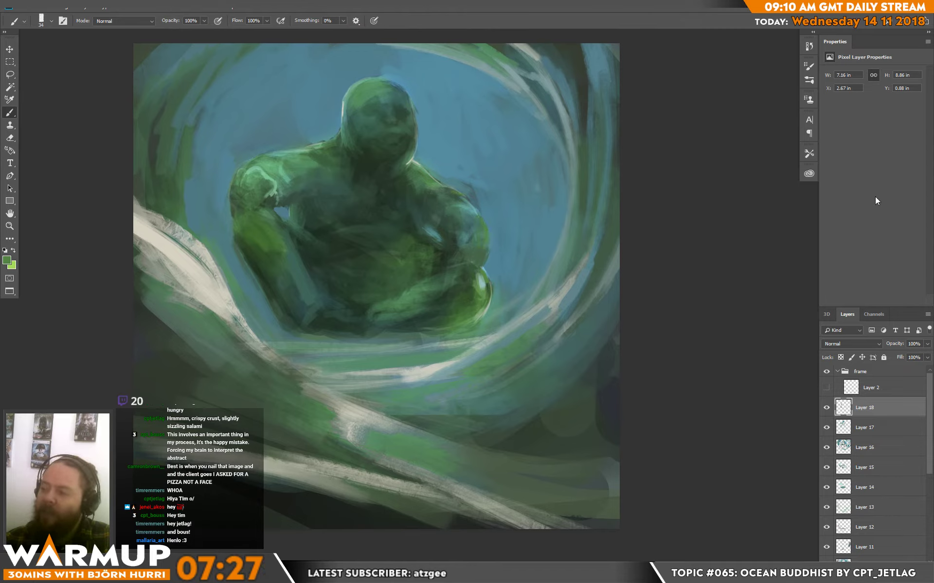
alt+click(249, 171)
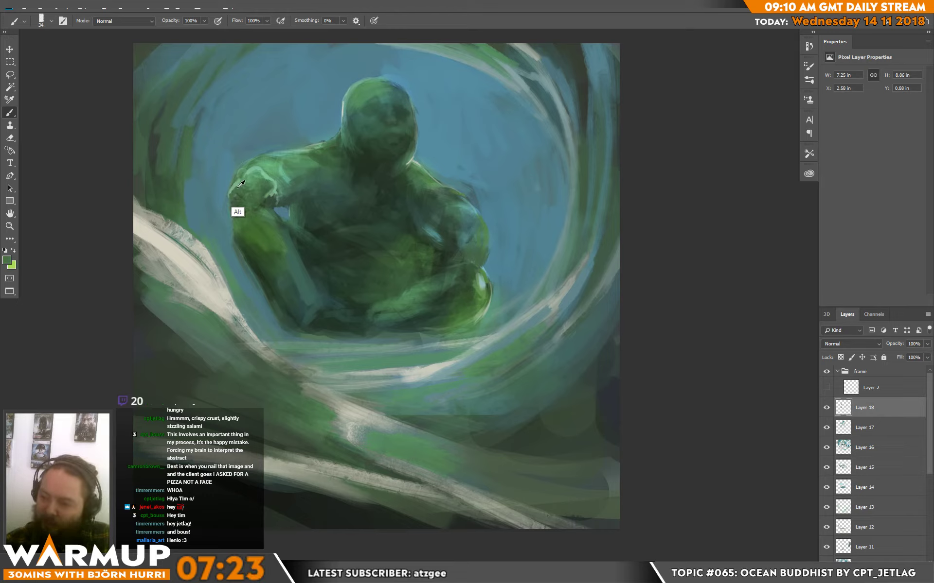
drag(234, 191, 239, 204)
alt+click(235, 199)
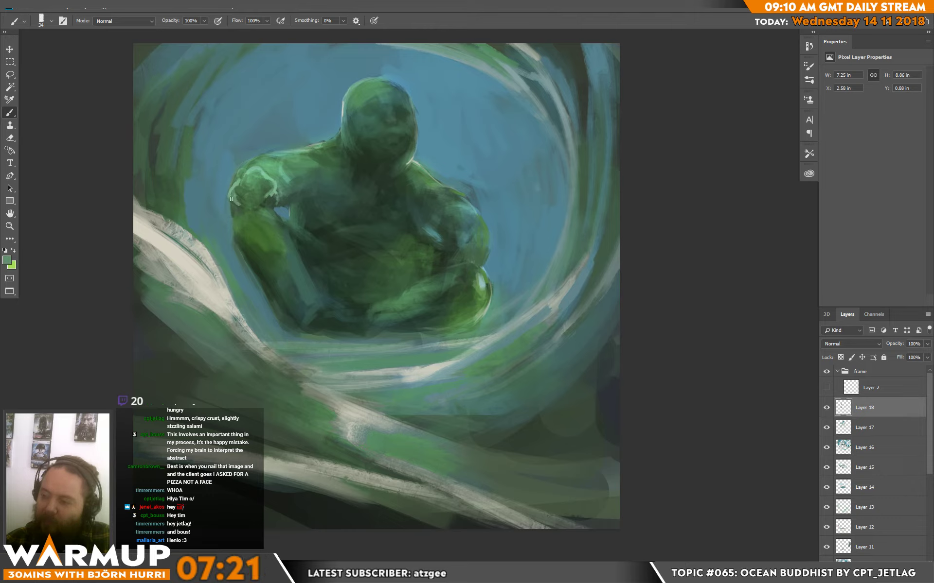
alt+click(247, 202)
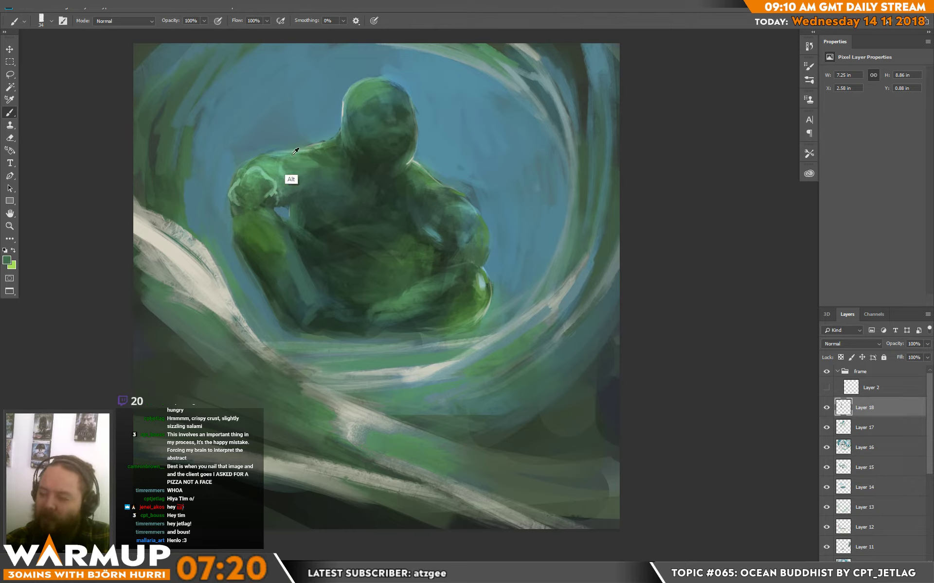
alt+click(236, 203)
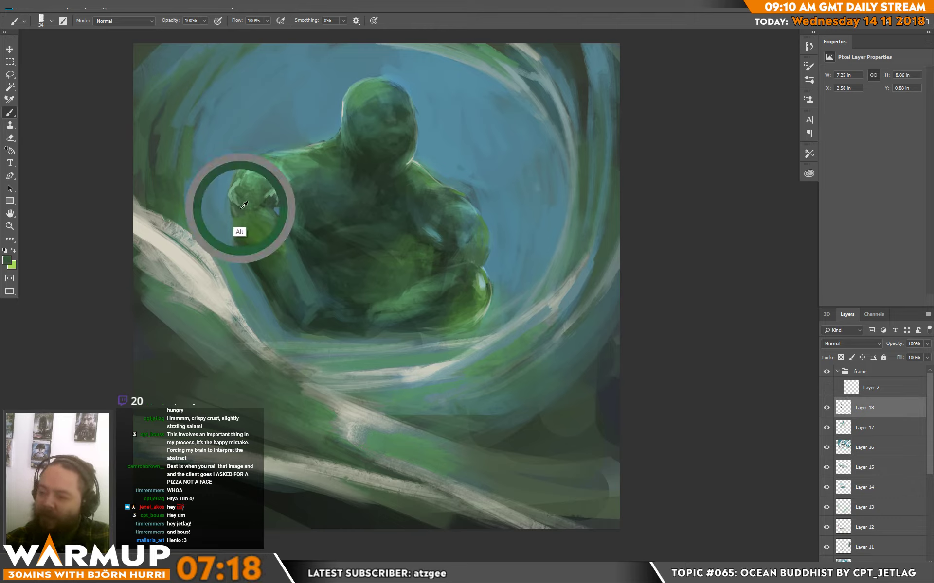
alt+click(259, 193)
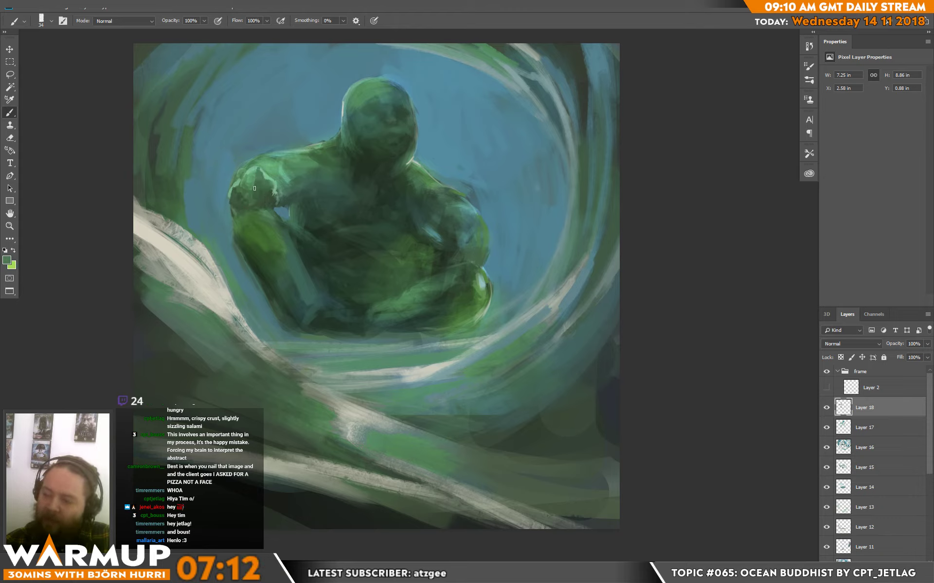
alt+click(292, 167)
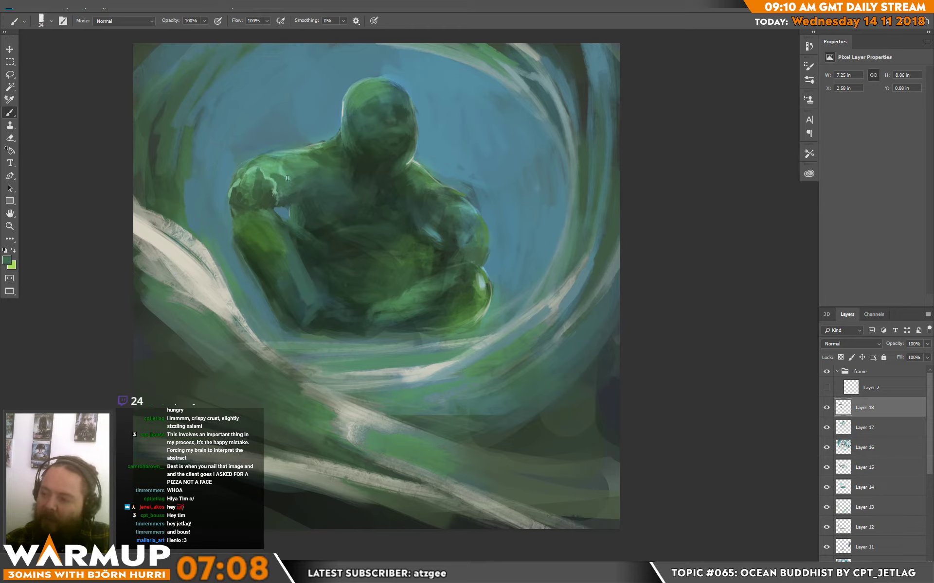
Step: Enlarge the brush to 81 px and blend the chest beside the armpit with sampled mid and dark greens
right_click(360, 178)
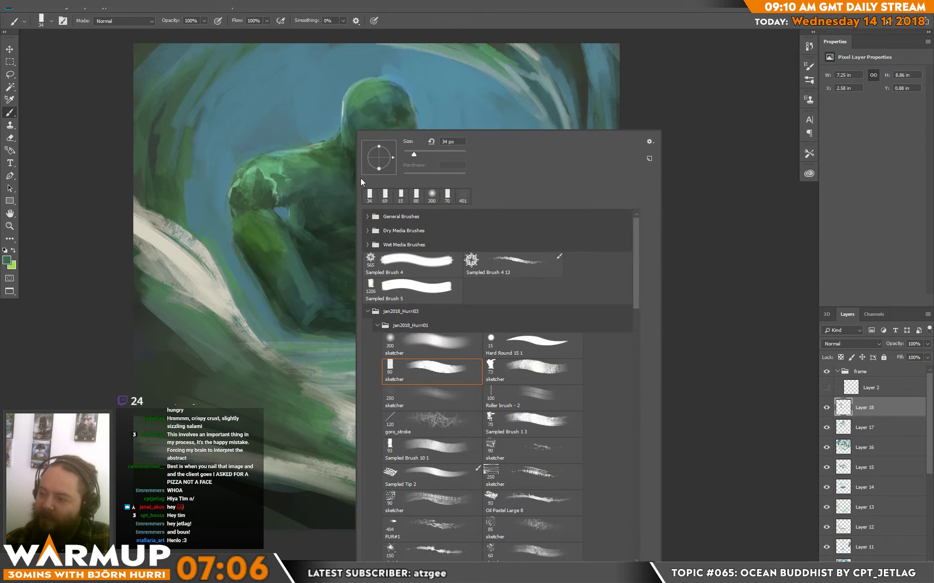
click(428, 155)
alt+click(305, 171)
alt+click(304, 172)
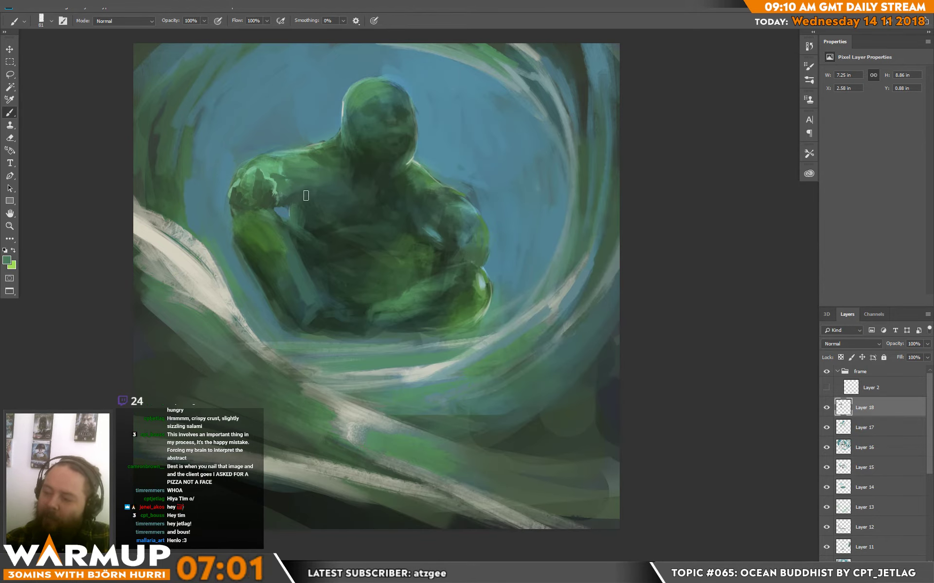
alt+click(316, 199)
alt+click(326, 190)
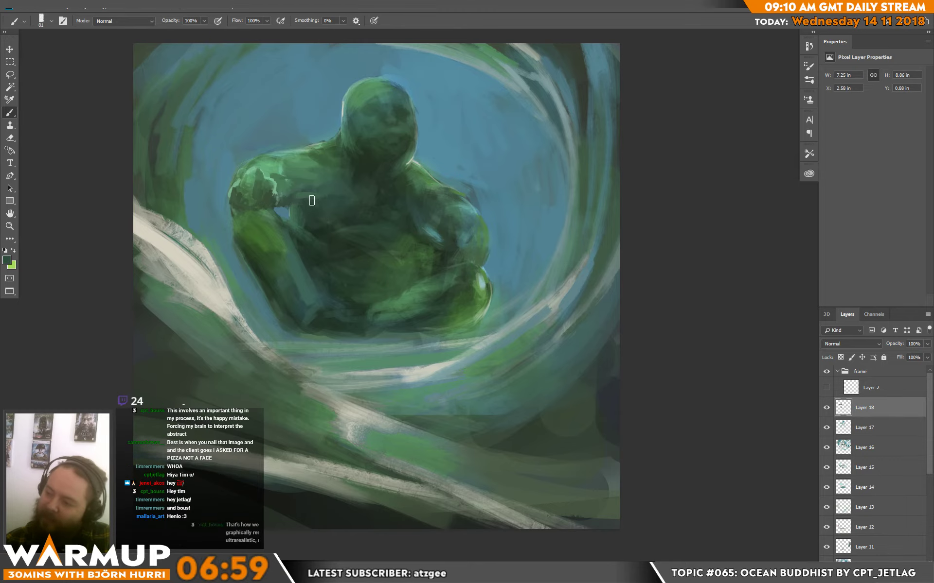
alt+click(343, 178)
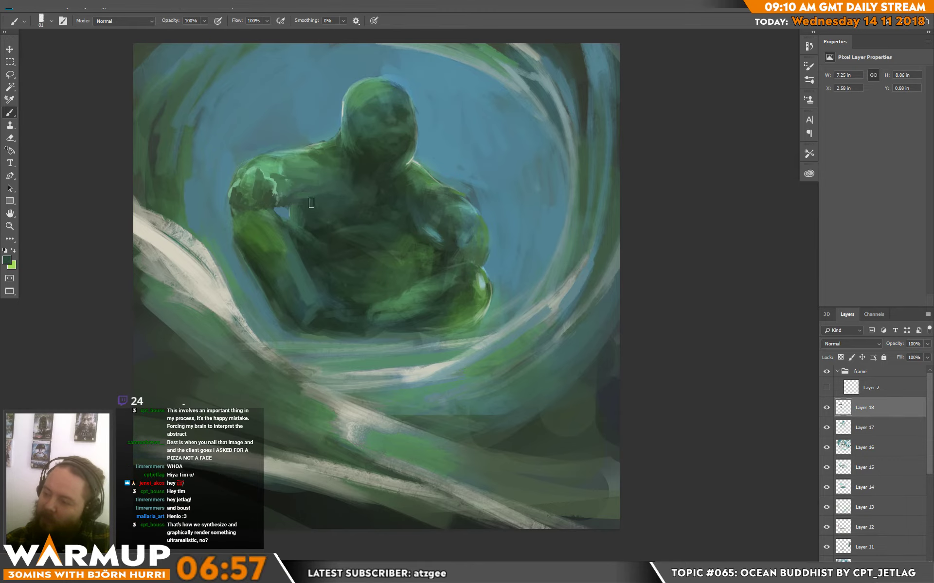
Step: Paint off-white foam streaks along the lower edge of the diagonal wave, using a colour sampled from the foam
drag(574, 255, 583, 179)
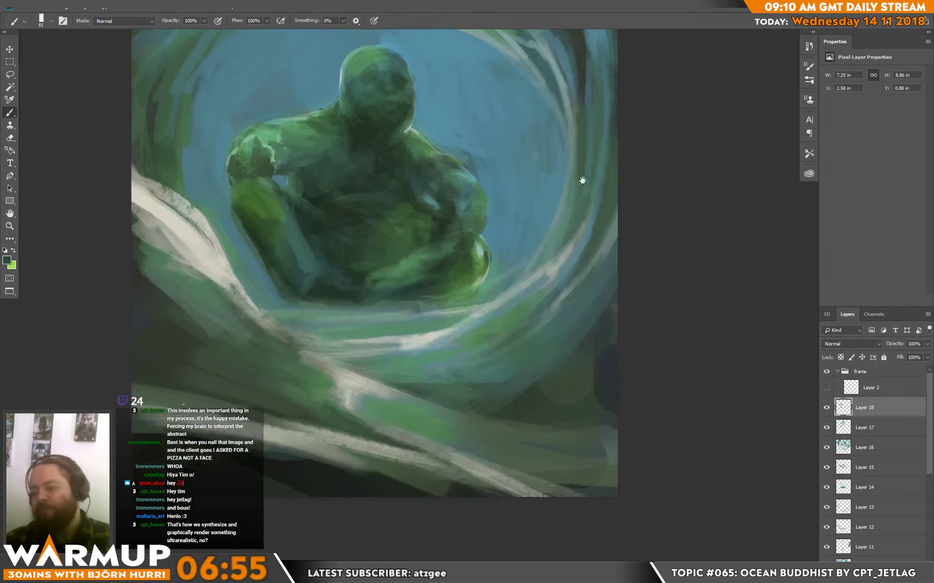
mouse_move(122, 220)
mouse_down()
mouse_move(122, 188)
mouse_move(192, 252)
mouse_move(145, 216)
mouse_move(184, 238)
mouse_move(165, 223)
mouse_move(217, 288)
mouse_move(199, 324)
mouse_up()
alt+click(219, 276)
drag(132, 278, 316, 397)
drag(261, 363, 341, 408)
Step: Sample the background blue and paint thin blue streaks along the diagonal wave down to its far lower end
alt+click(352, 392)
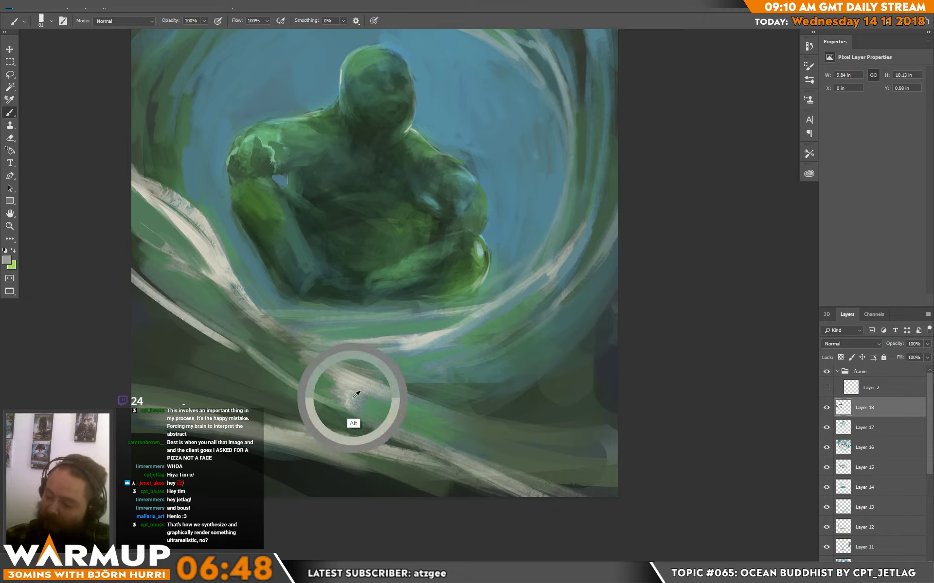
alt+click(479, 112)
alt+click(392, 52)
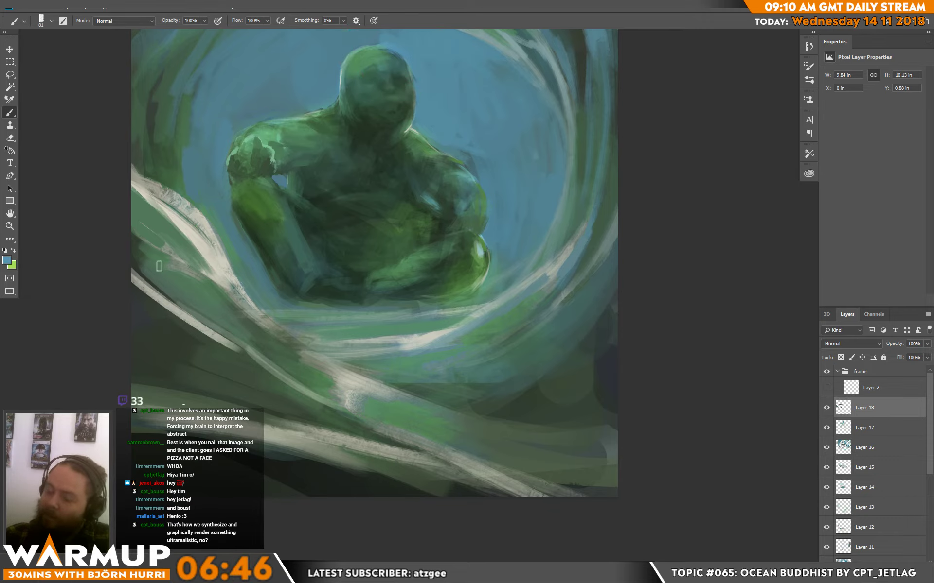
mouse_move(154, 280)
mouse_down()
mouse_move(193, 314)
mouse_move(222, 318)
mouse_move(305, 379)
mouse_up()
mouse_move(240, 309)
mouse_down()
mouse_move(336, 391)
mouse_move(328, 381)
mouse_move(277, 386)
mouse_move(148, 318)
mouse_move(135, 294)
mouse_move(350, 439)
mouse_move(272, 382)
mouse_move(396, 440)
mouse_move(271, 381)
mouse_move(425, 452)
mouse_move(195, 404)
mouse_move(394, 443)
mouse_move(296, 409)
mouse_move(426, 444)
mouse_move(355, 388)
mouse_move(571, 469)
mouse_up()
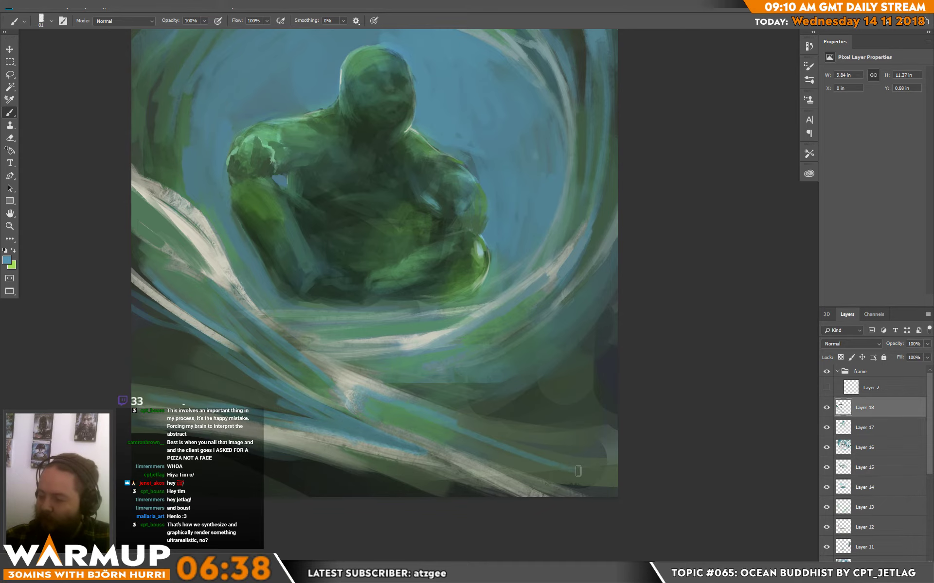
Step: Enlarge the brush to 174 px and paint broad blue strokes between the foam lines of the diagonal wave
right_click(463, 392)
drag(554, 157, 572, 156)
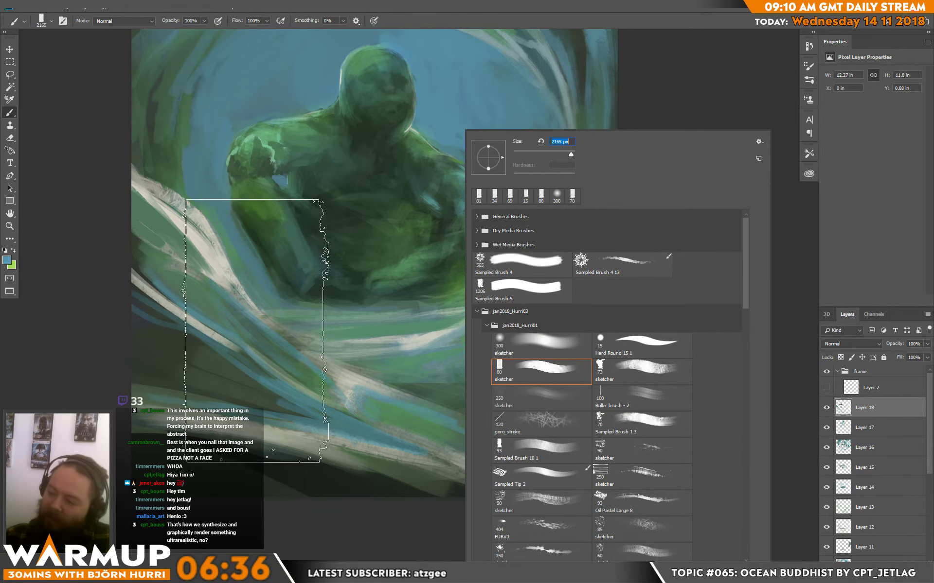
key(Return)
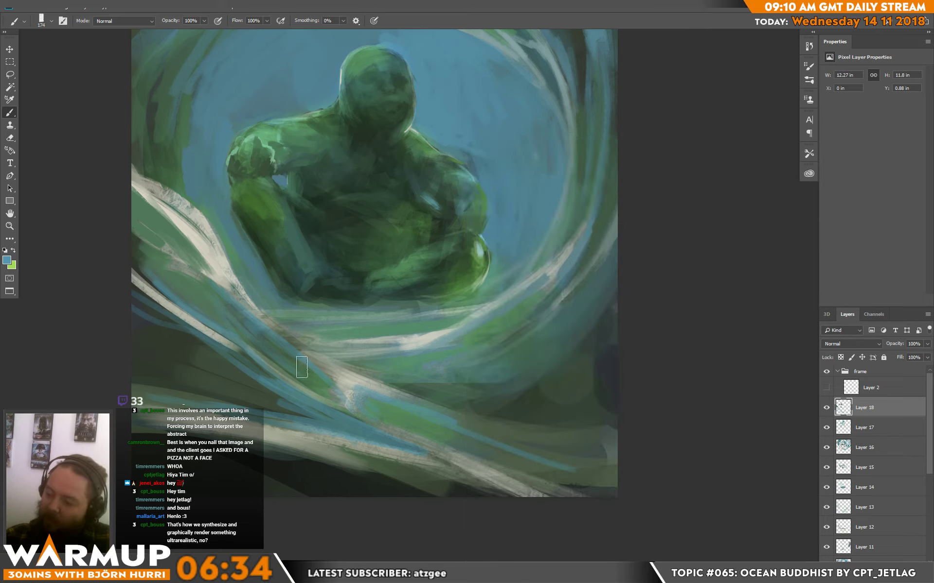
alt+click(343, 369)
mouse_move(339, 381)
mouse_down()
mouse_move(250, 311)
mouse_move(302, 353)
mouse_up()
mouse_move(259, 321)
mouse_down()
mouse_move(302, 353)
mouse_move(230, 288)
mouse_up()
alt+click(318, 375)
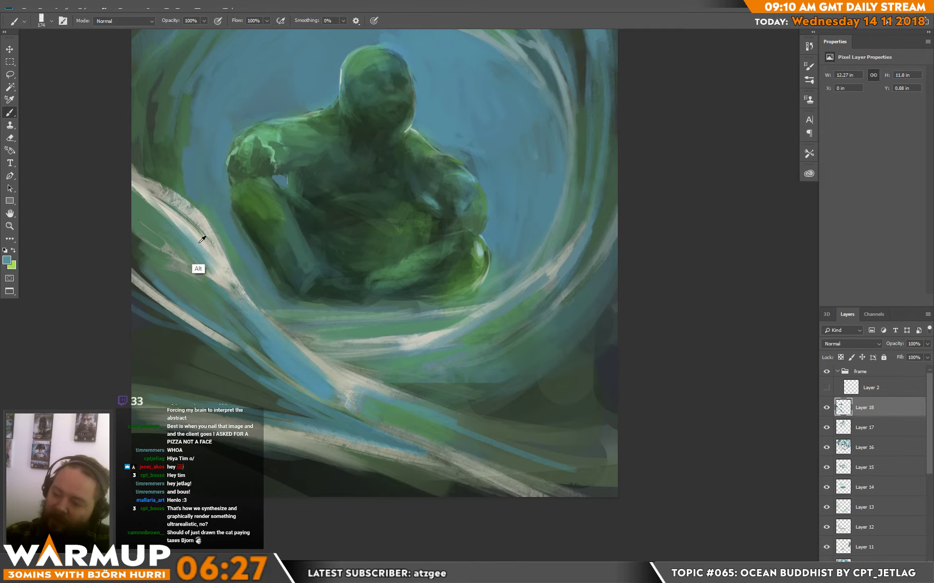
Step: Extend light blue strokes through the middle of the diagonal wave and across the junction of its foam lines
alt+click(187, 225)
drag(511, 312, 513, 317)
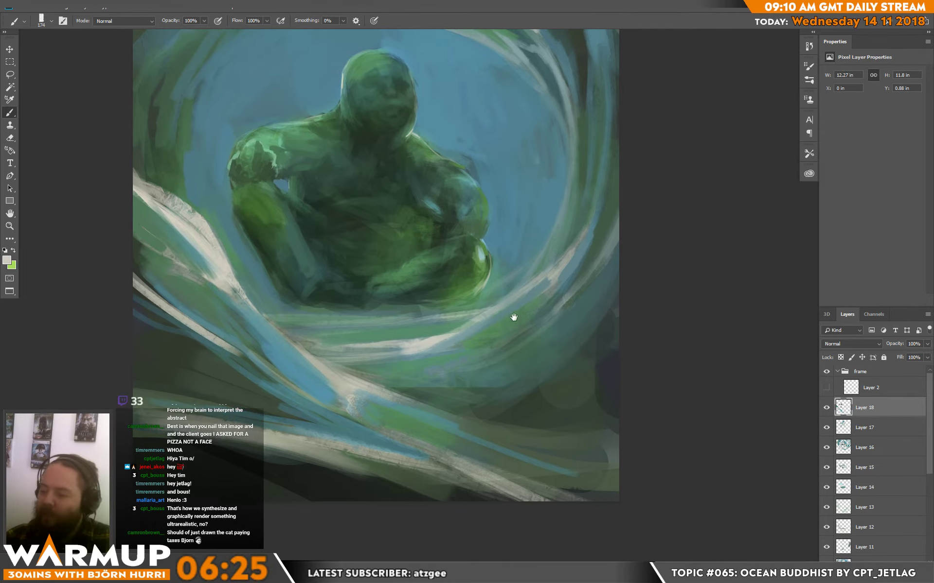
alt+click(220, 270)
drag(275, 344, 332, 396)
drag(379, 417, 384, 419)
drag(223, 351, 418, 440)
Step: Paint sampled teal strokes into the dark water beneath the lower foam line of the diagonal wave
alt+click(299, 408)
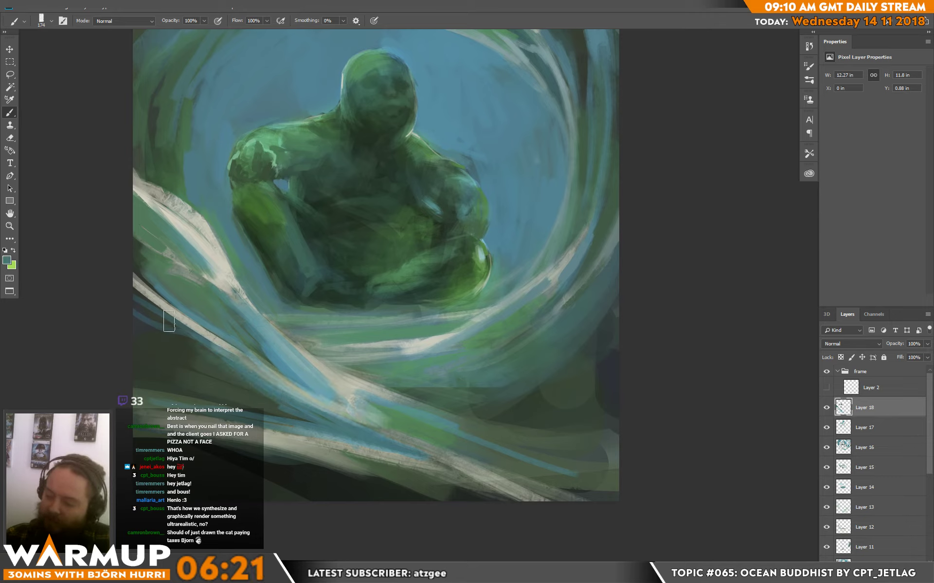
drag(189, 337, 307, 413)
alt+click(251, 377)
drag(265, 418, 325, 437)
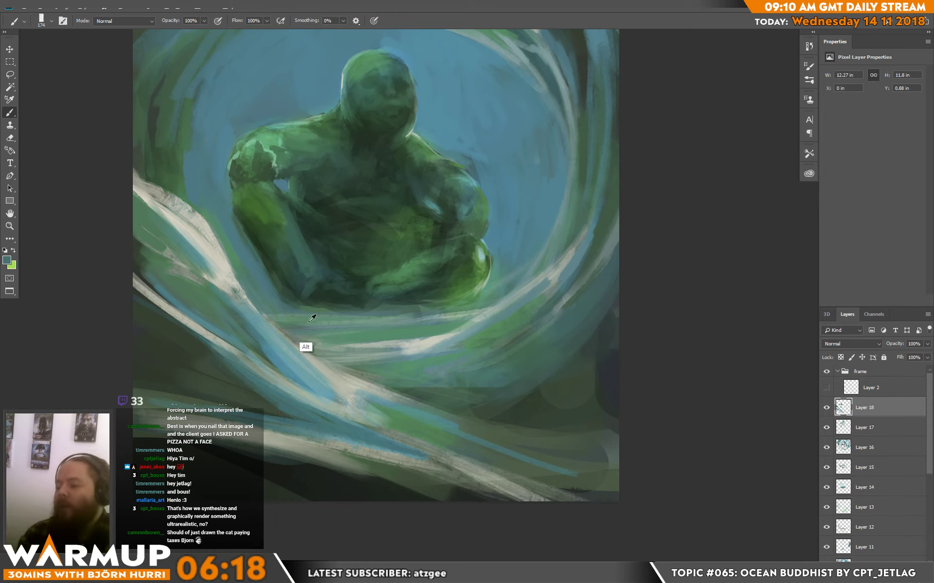
Step: Sample the off-white foam colour, reduce the brush to 55 px and dab foam flecks above the thick foam crest
alt+click(333, 398)
right_click(213, 200)
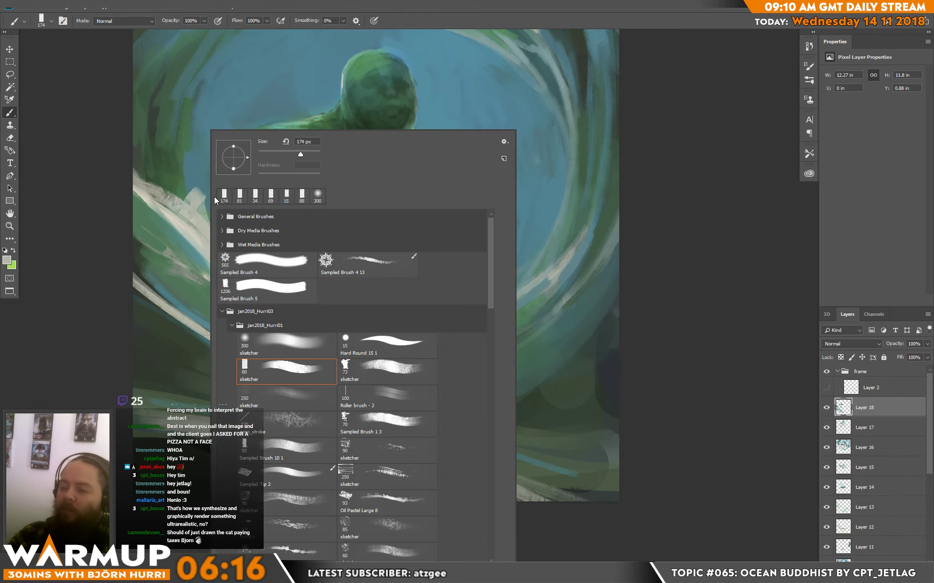
click(280, 154)
click(193, 189)
mouse_move(184, 198)
mouse_down()
mouse_move(199, 175)
mouse_move(166, 181)
mouse_move(165, 196)
mouse_move(157, 181)
mouse_move(163, 159)
mouse_move(144, 178)
mouse_move(203, 237)
mouse_up()
Step: Switch to Sampled Brush 1 3 at 108 px and paint soft off-white streaks along the wave ring behind the textured shoulder
right_click(403, 227)
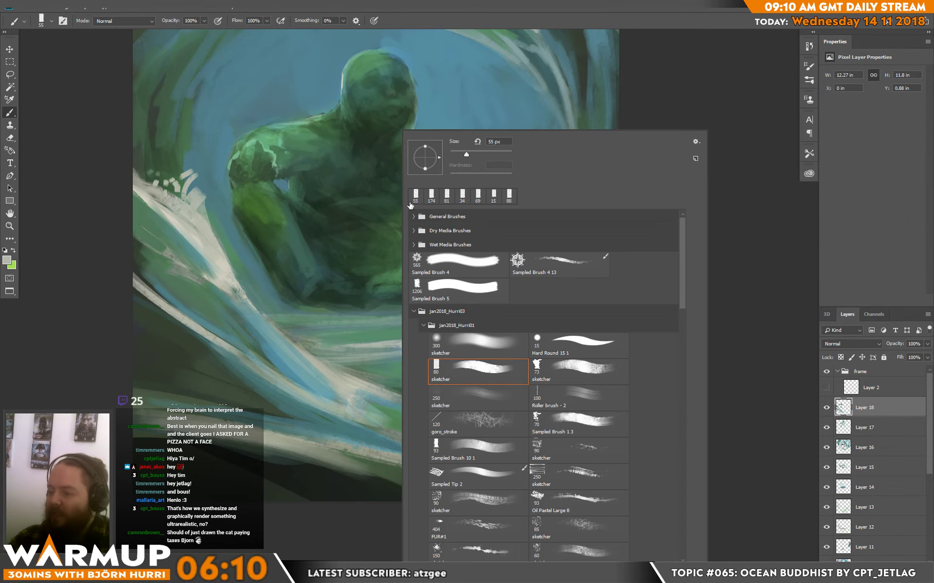
click(612, 433)
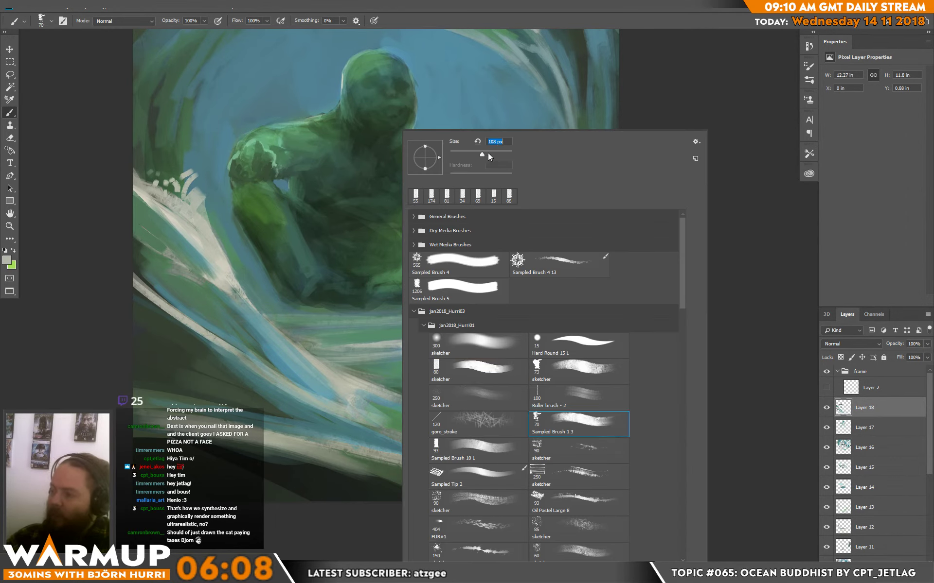
key(Return)
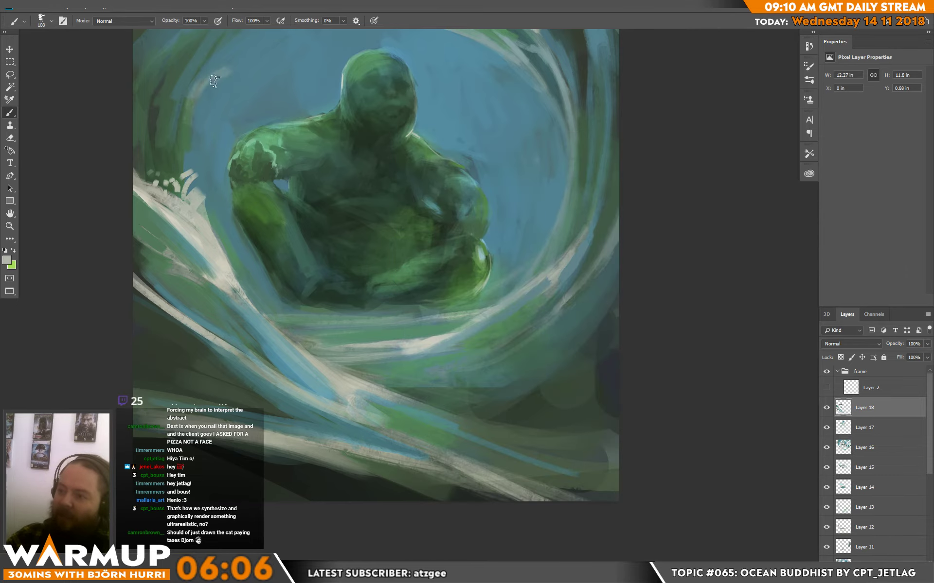
mouse_move(214, 81)
mouse_down()
mouse_move(235, 64)
mouse_move(262, 60)
mouse_up()
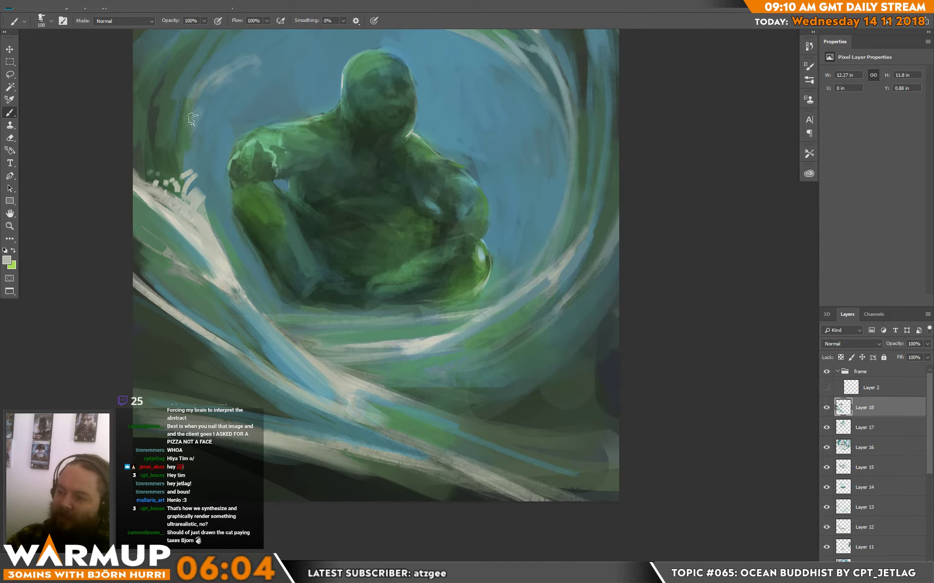
drag(181, 90, 243, 32)
drag(371, 97, 384, 162)
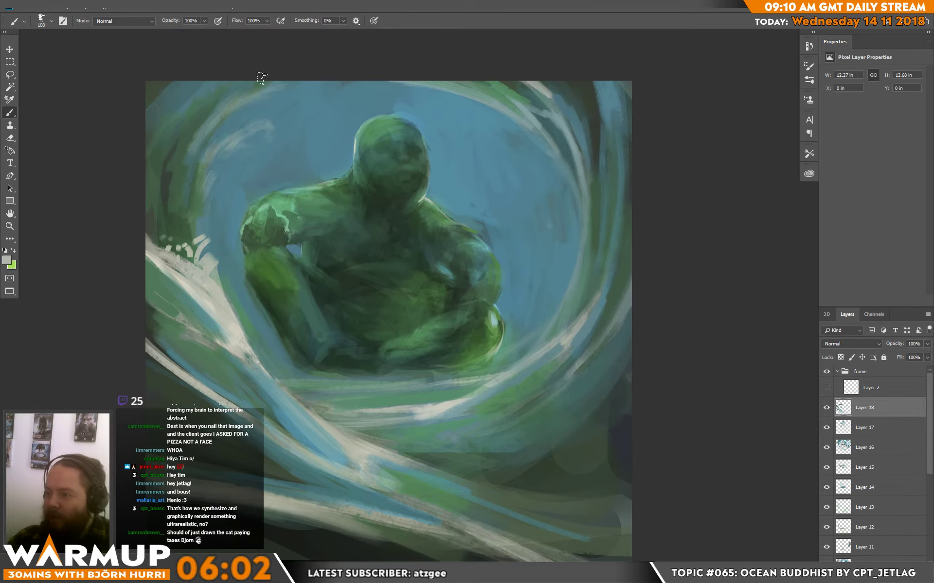
drag(241, 96, 268, 81)
drag(529, 290, 507, 263)
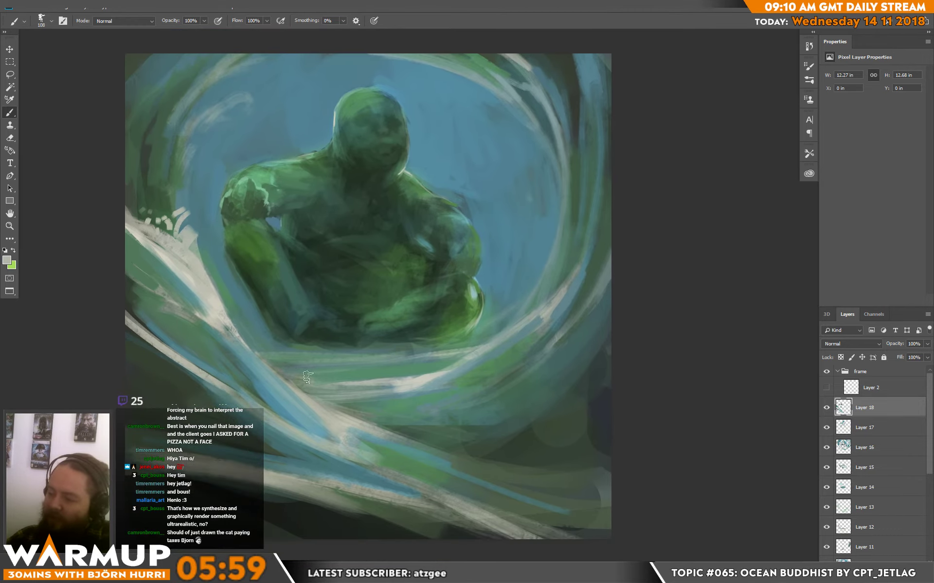
Step: Reduce the brush to 34 px and paint sampled blue and off-white streaks through the foam band below the seated figure
scroll(555, 319, up, 2)
right_click(440, 326)
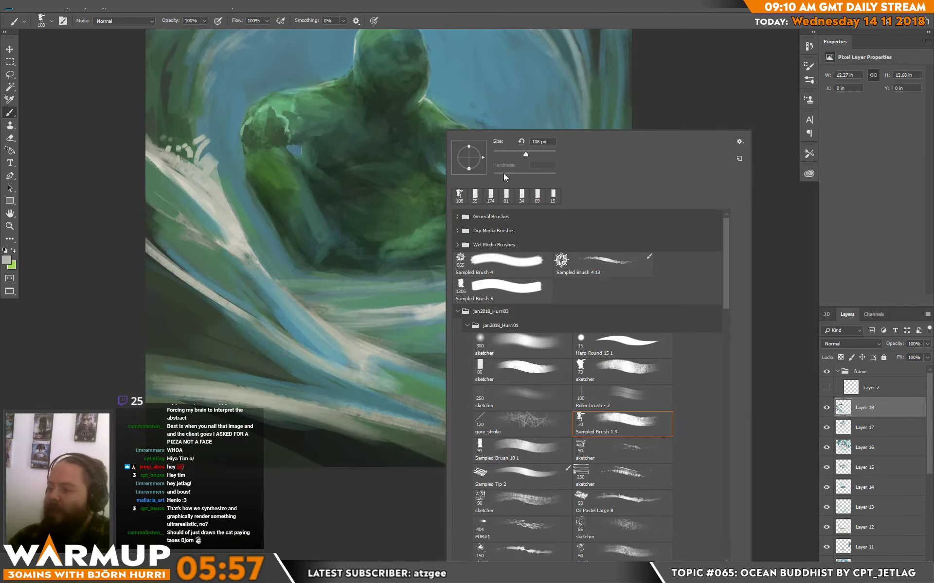
drag(506, 154, 505, 154)
alt+click(456, 64)
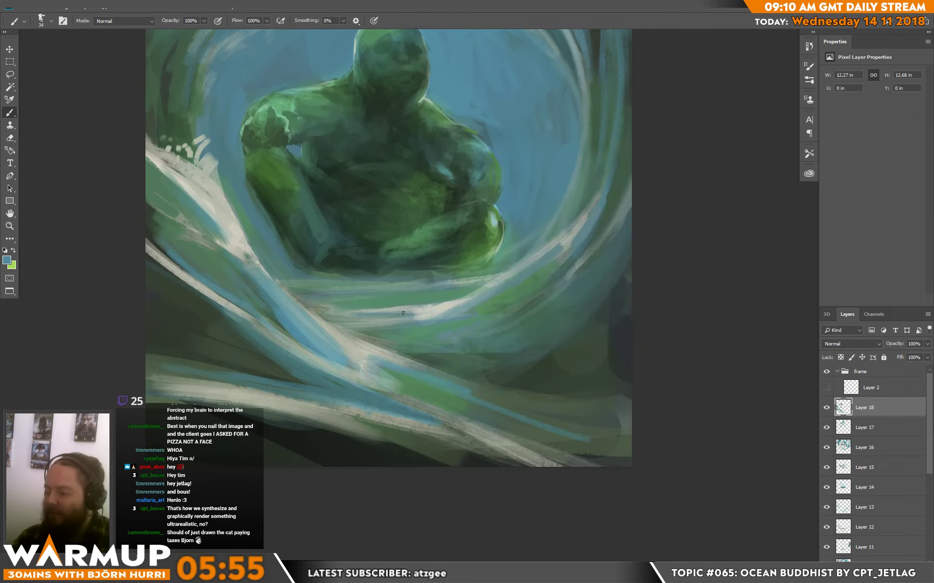
mouse_move(349, 323)
mouse_down()
mouse_move(436, 317)
mouse_move(476, 297)
mouse_up()
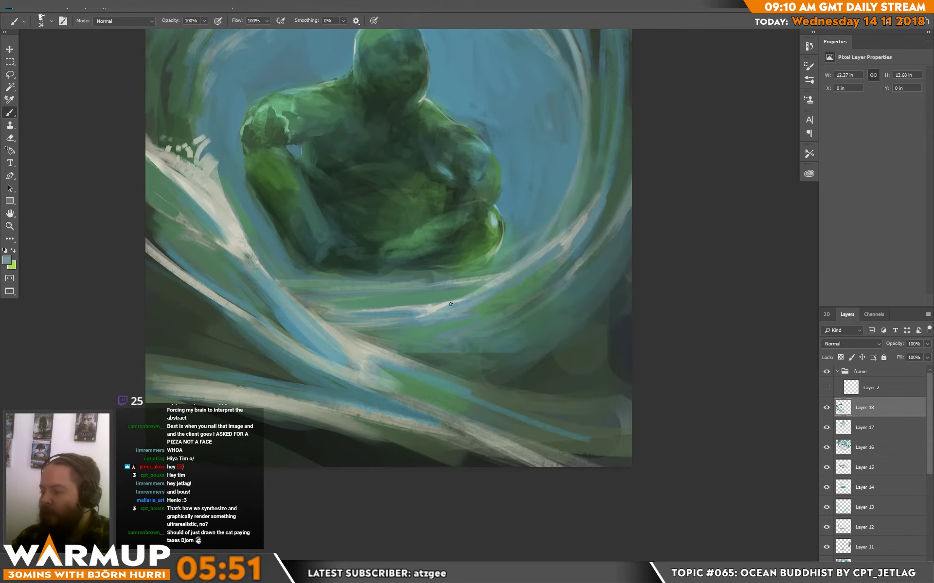
alt+click(437, 307)
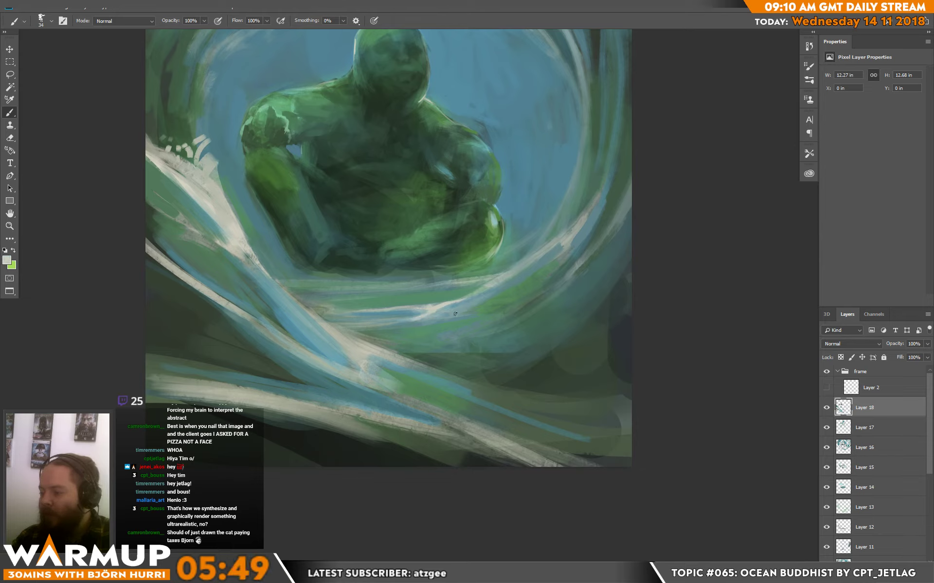
drag(356, 329, 441, 320)
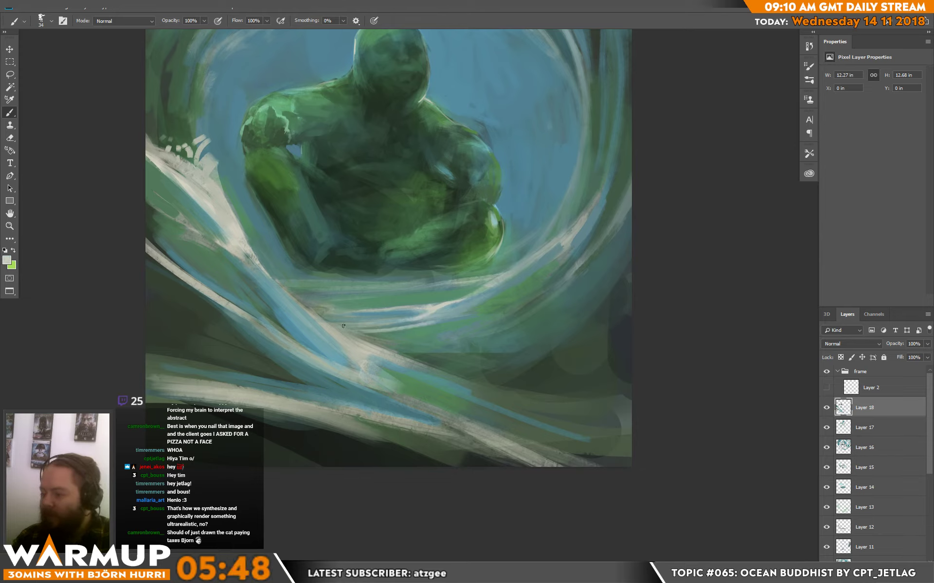
Step: Paint off-white strokes and sampled blue and grey-blue streaks into the water directly beneath the seated figure
mouse_move(353, 326)
mouse_down()
mouse_move(326, 325)
mouse_move(390, 322)
mouse_up()
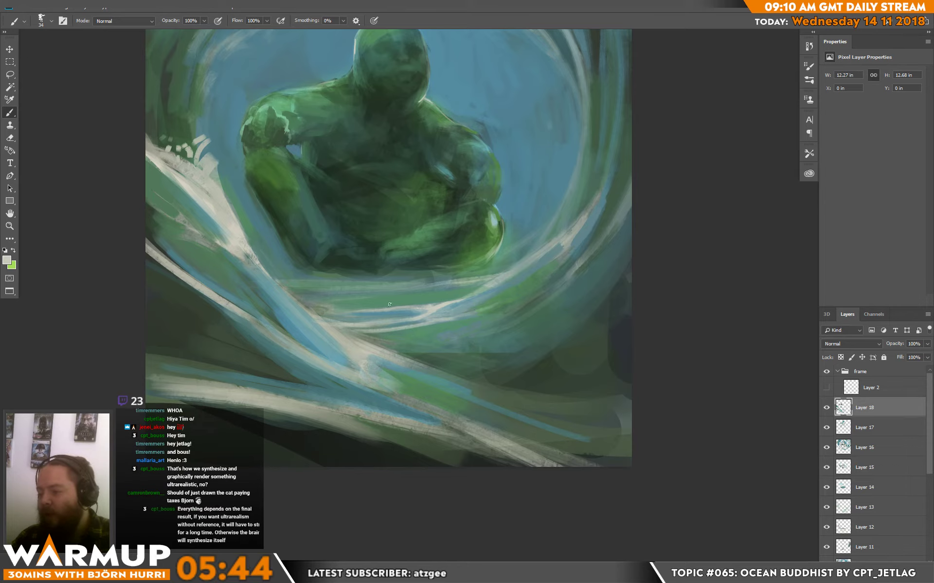
drag(308, 297, 454, 286)
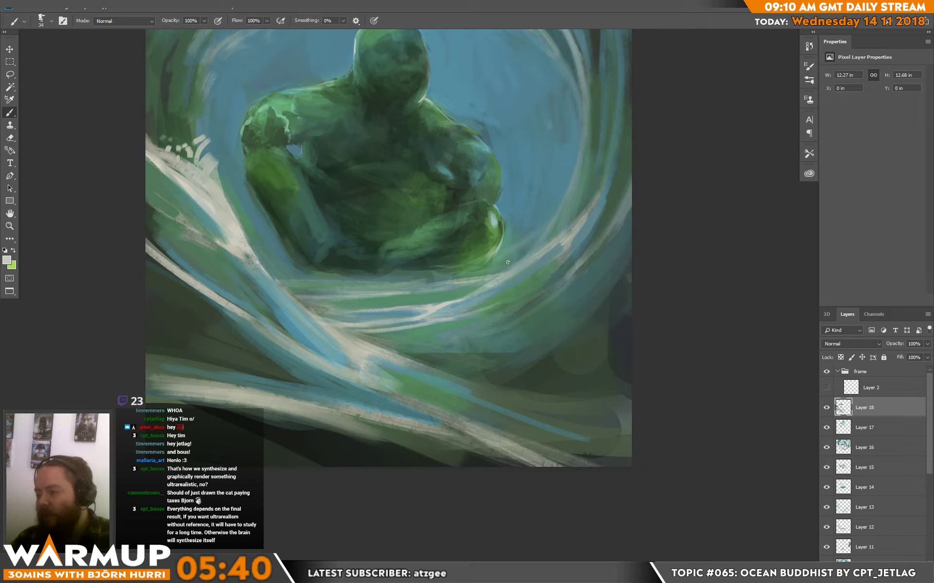
alt+click(397, 281)
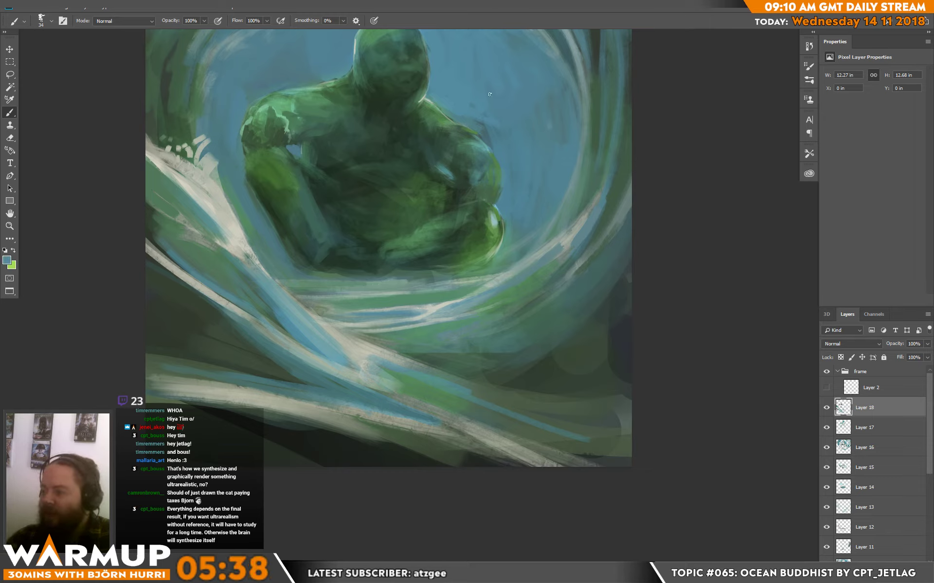
drag(385, 281, 378, 280)
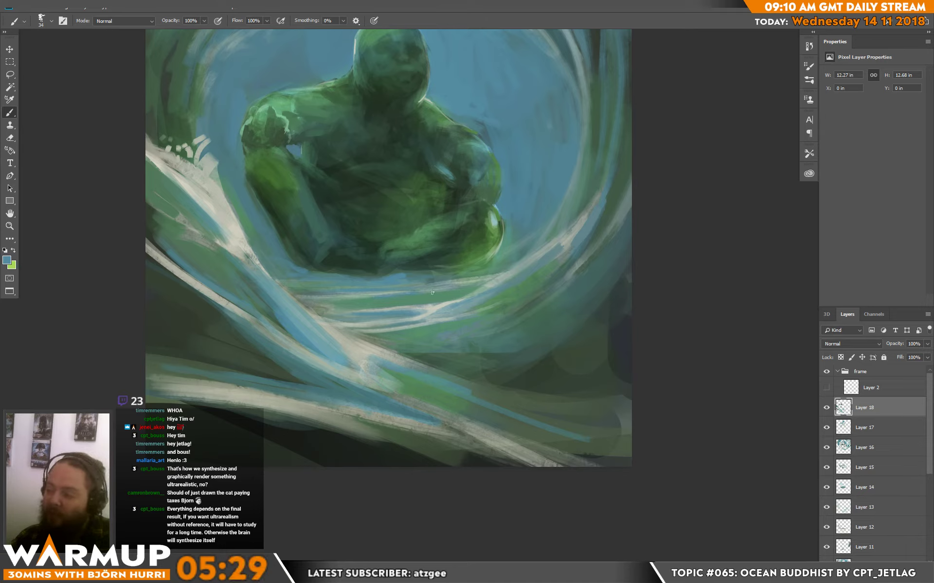
alt+click(457, 275)
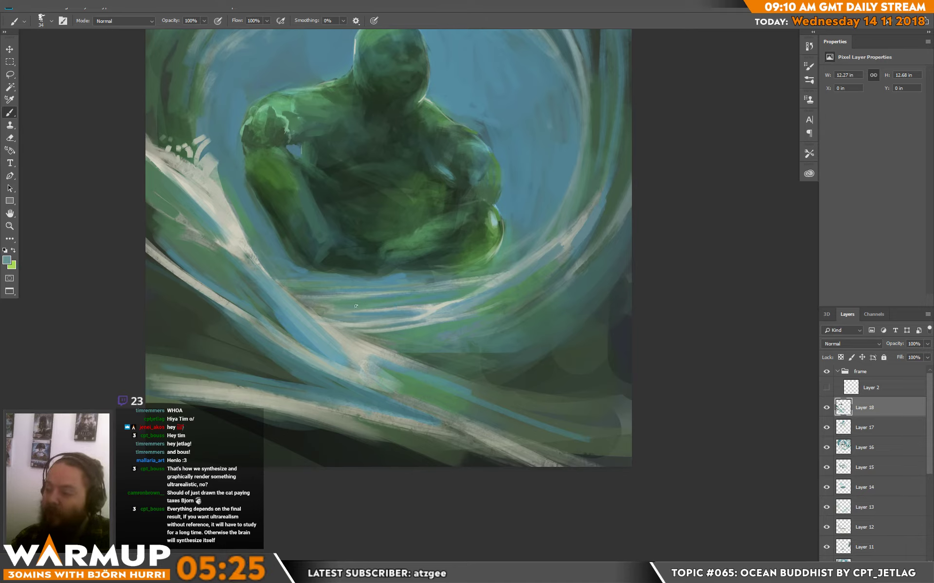
alt+click(450, 311)
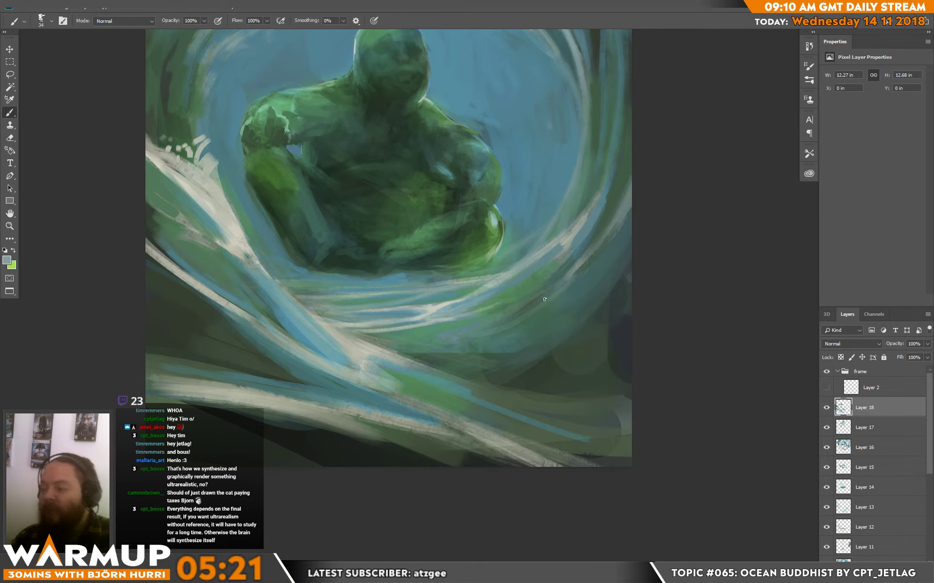
Step: Sample the off-white foam colour and add thin foam strokes along the curve of the wave ring beside the figure's bright knee
drag(627, 270, 496, 327)
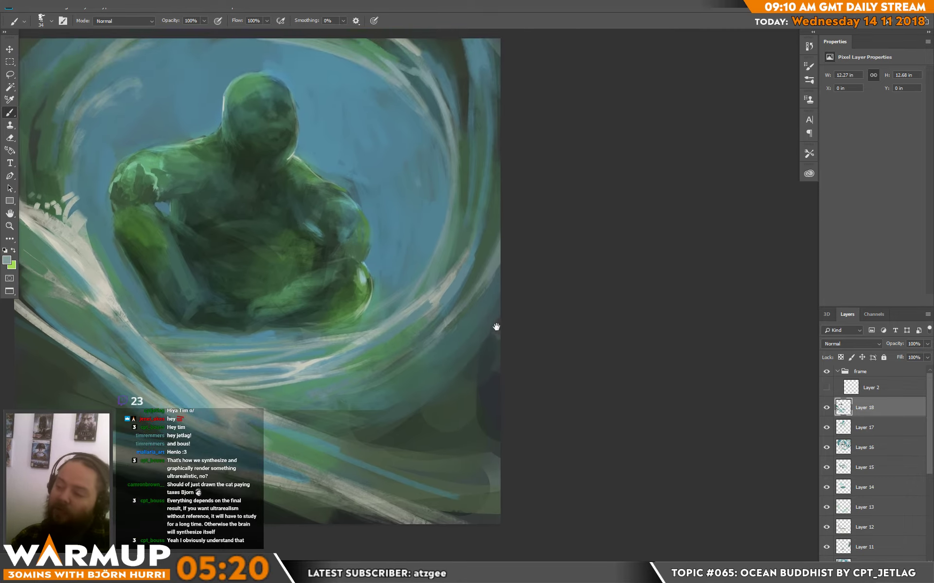
alt+click(294, 362)
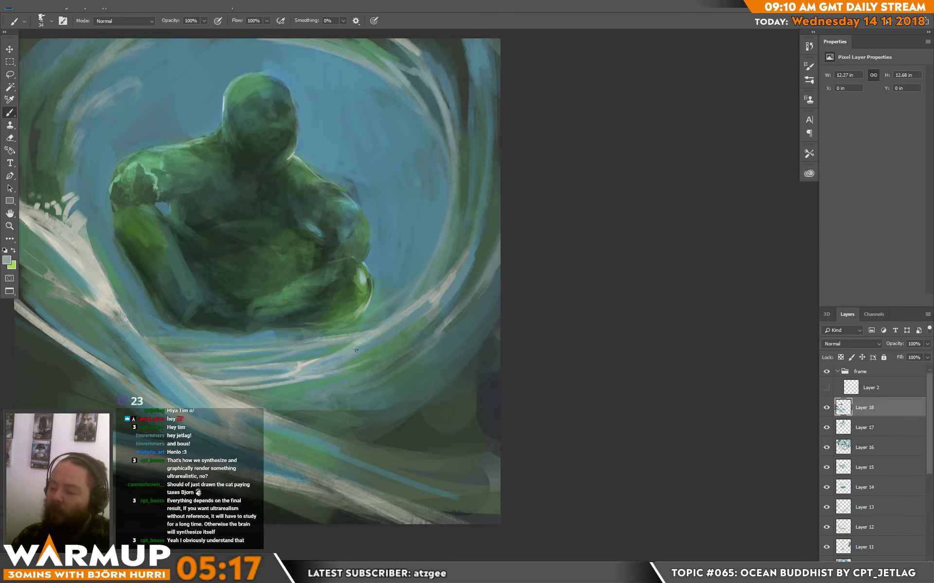
alt+click(318, 387)
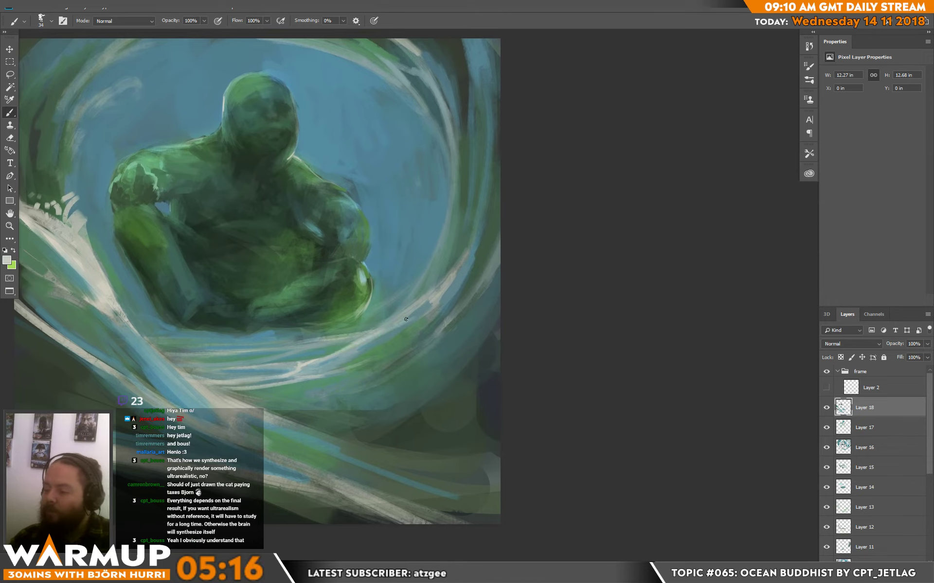
drag(468, 208, 466, 261)
drag(440, 295, 474, 236)
drag(267, 345, 373, 382)
drag(305, 360, 441, 400)
alt+click(293, 342)
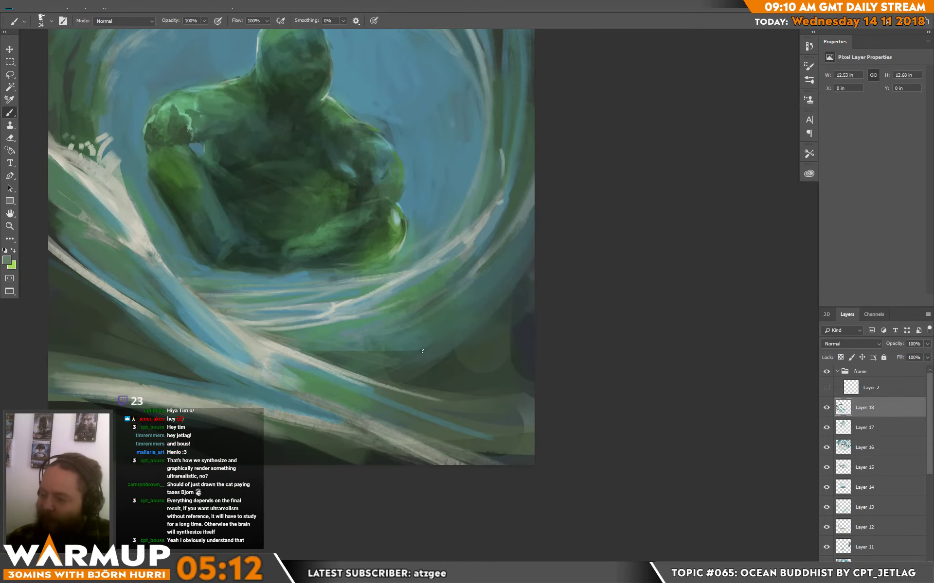
Step: Enlarge the brush to 120 px, sample green from the bright knee and block green into the dark water beneath the wave ring
right_click(403, 336)
click(483, 155)
alt+click(393, 252)
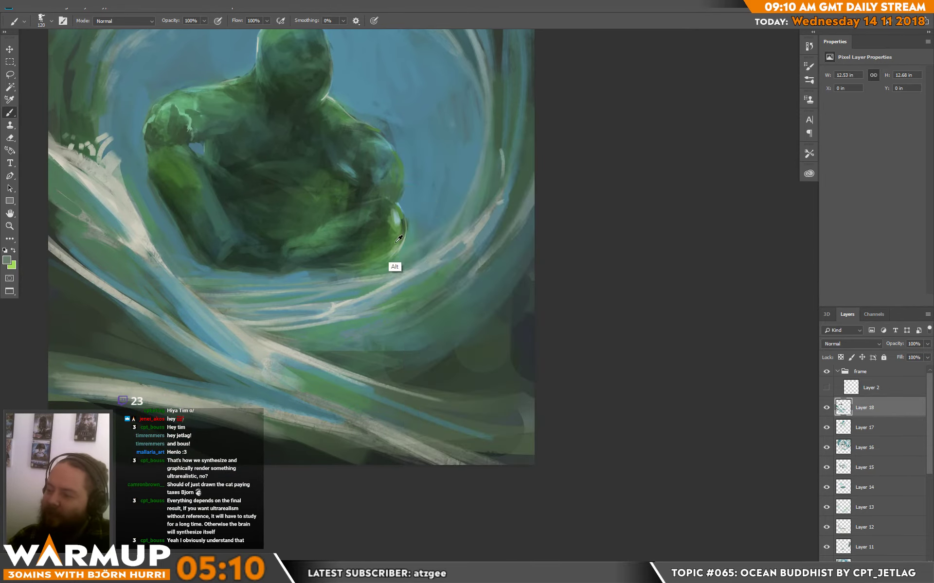
alt+click(398, 239)
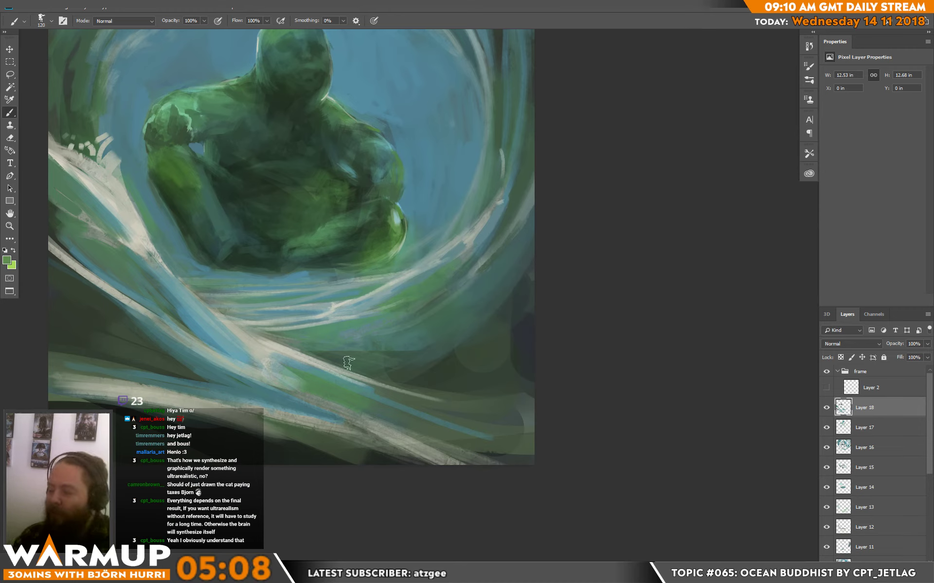
mouse_move(348, 363)
mouse_down()
mouse_move(319, 359)
mouse_move(457, 389)
mouse_up()
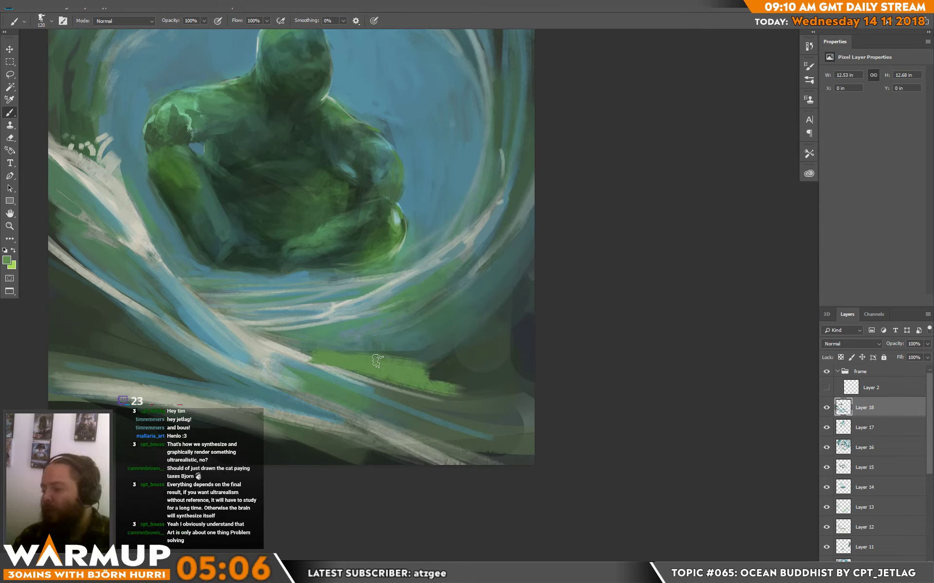
mouse_move(377, 361)
mouse_down()
mouse_move(437, 367)
mouse_move(428, 372)
mouse_move(480, 359)
mouse_move(451, 355)
mouse_move(513, 346)
mouse_move(471, 367)
mouse_move(507, 369)
mouse_move(519, 383)
mouse_move(508, 378)
mouse_move(527, 309)
mouse_move(498, 349)
mouse_move(511, 318)
mouse_up()
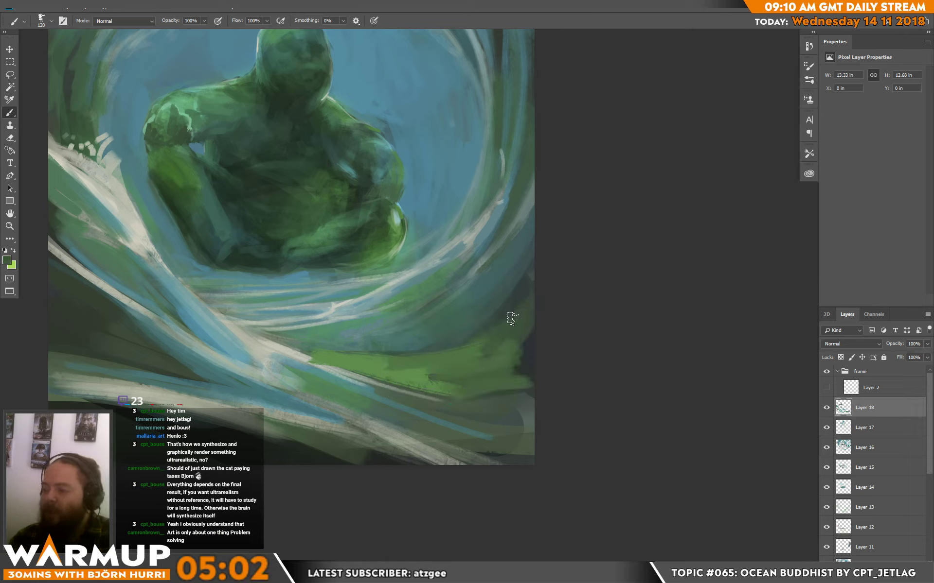
mouse_move(495, 373)
mouse_down()
mouse_move(552, 344)
mouse_move(548, 375)
mouse_up()
alt+click(502, 339)
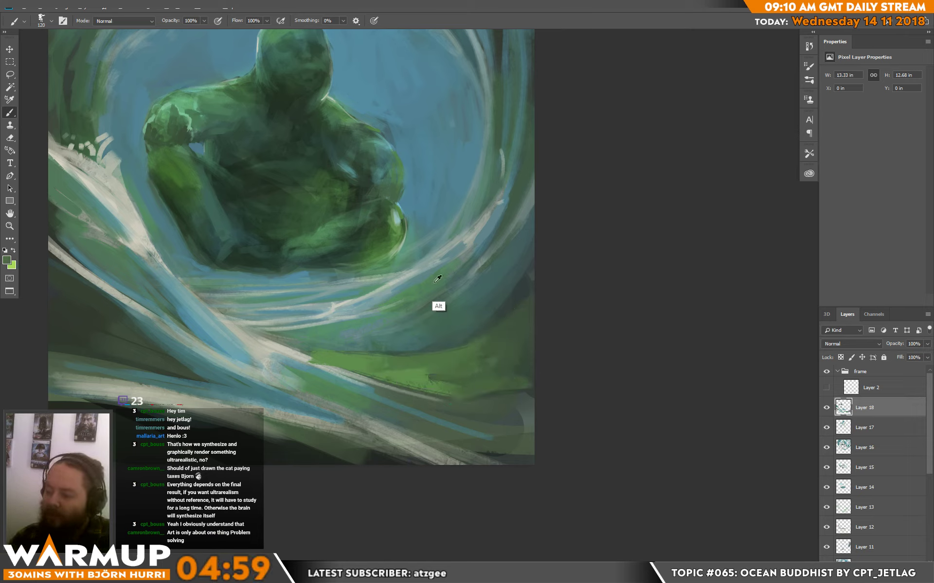
Step: Sample a teal-green from the wave, reduce the brush to 45 px and paint streaks along the lower curve of the ring
alt+click(396, 291)
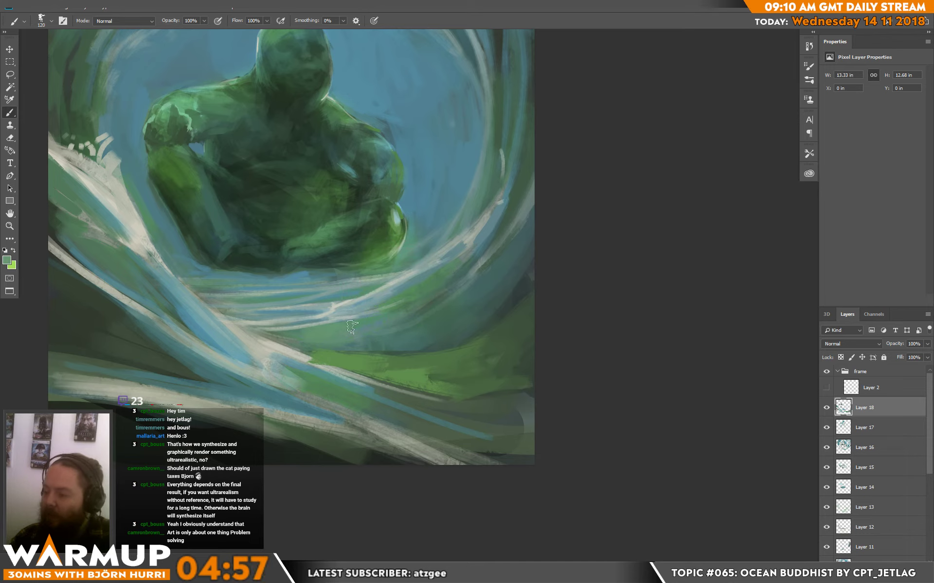
right_click(395, 302)
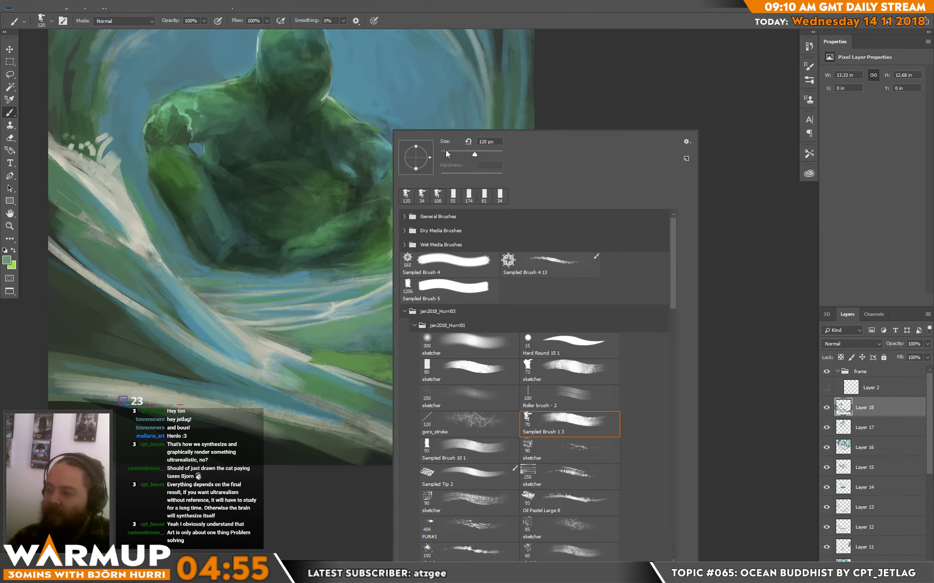
key(Return)
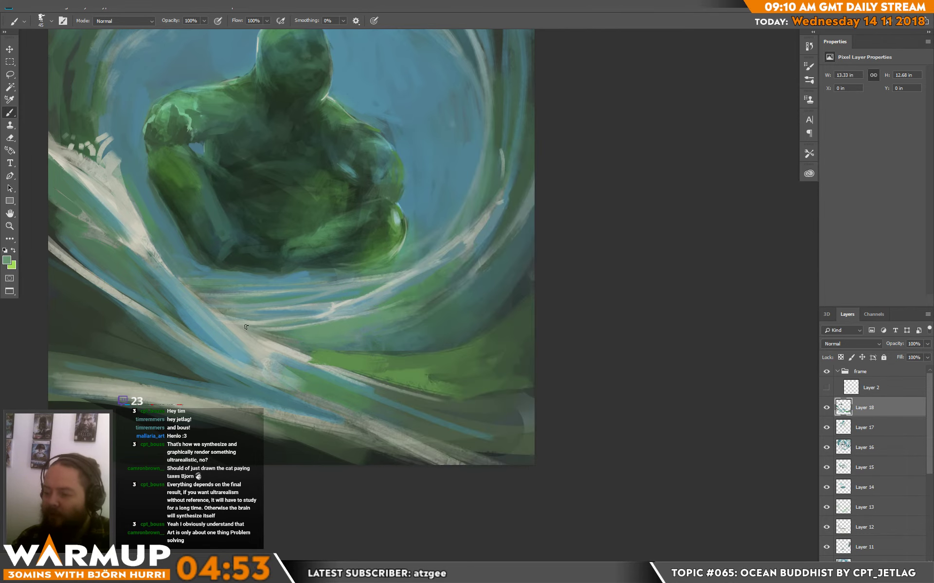
drag(314, 317, 416, 278)
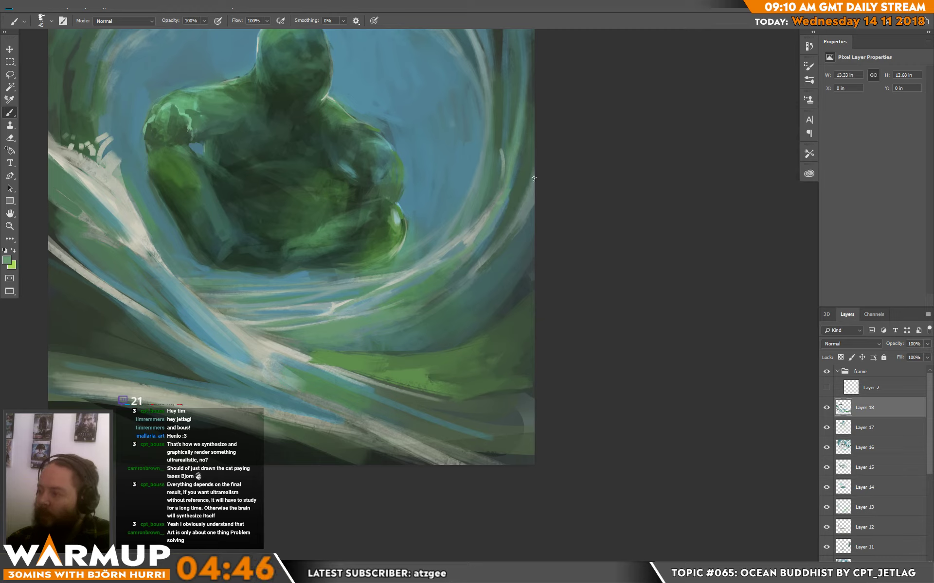
Step: Sample green, grey and blue tones and refine the inner edge of the wave ring beside the figure's bright knee
alt+click(426, 370)
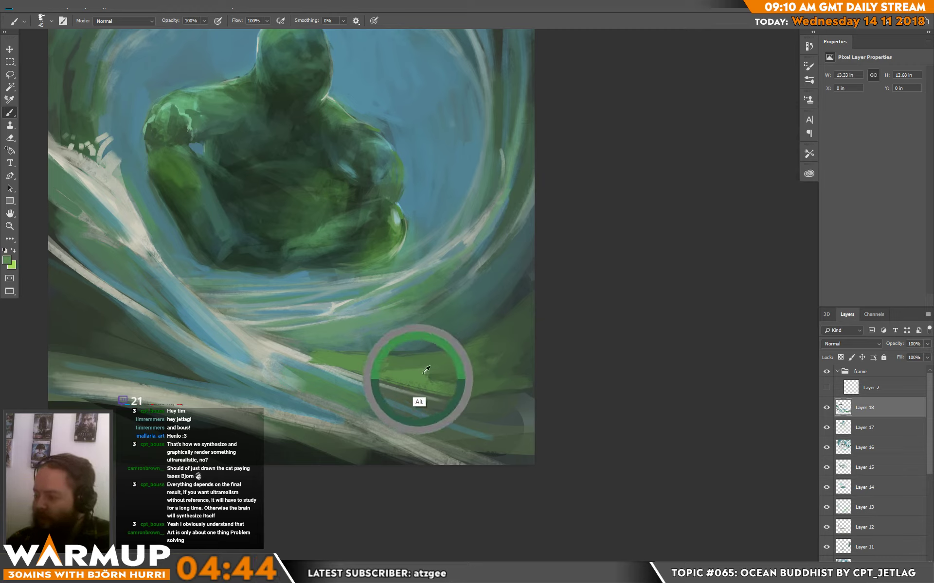
alt+click(482, 216)
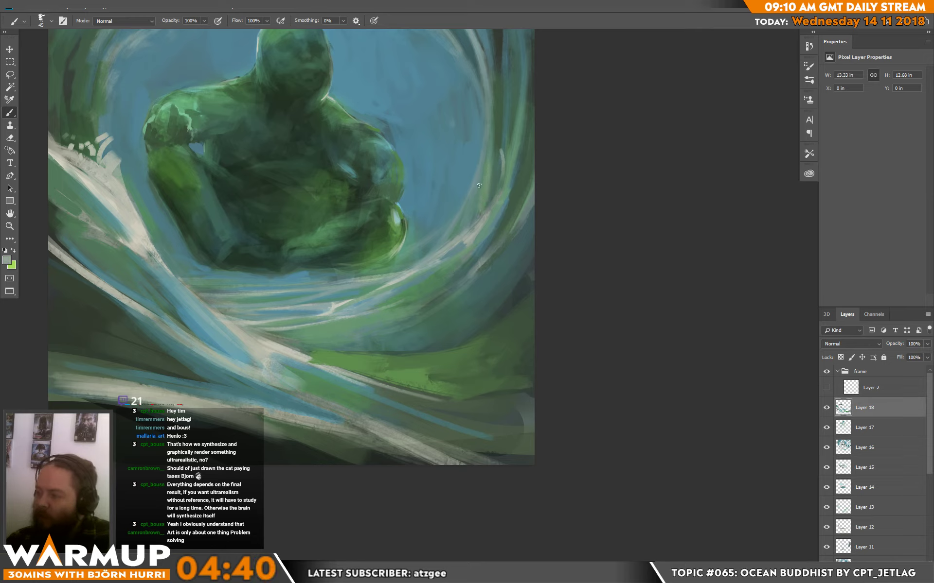
alt+click(477, 215)
alt+click(477, 215)
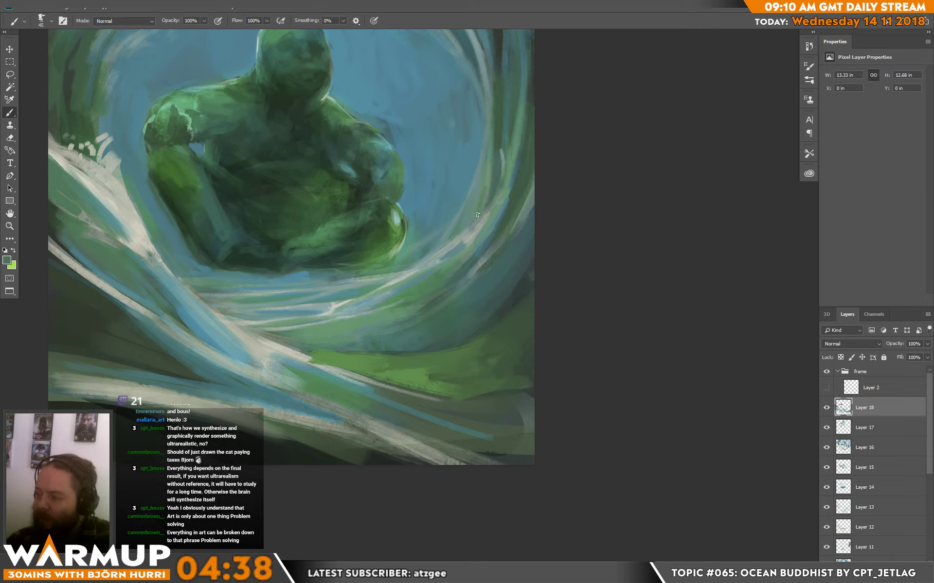
drag(487, 181, 468, 213)
alt+click(483, 200)
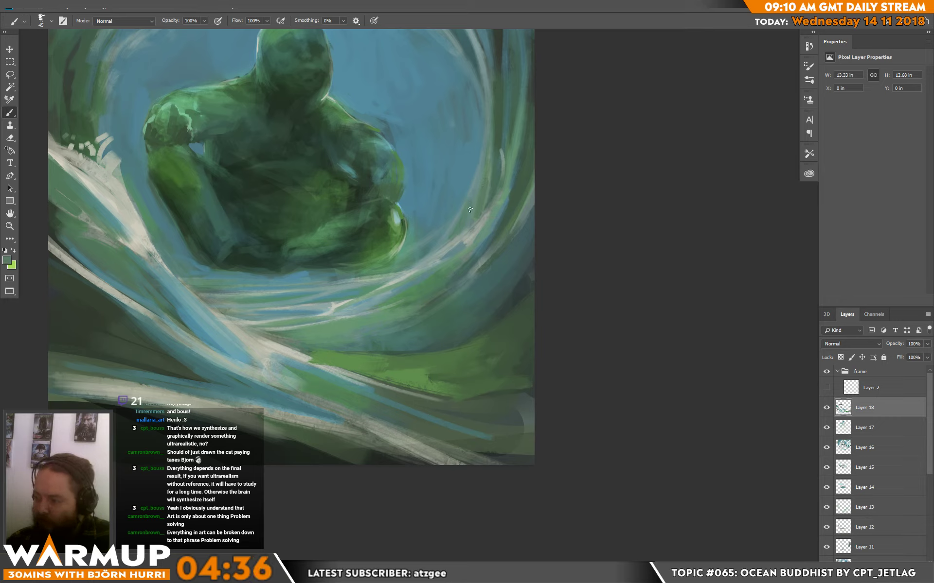
alt+click(480, 186)
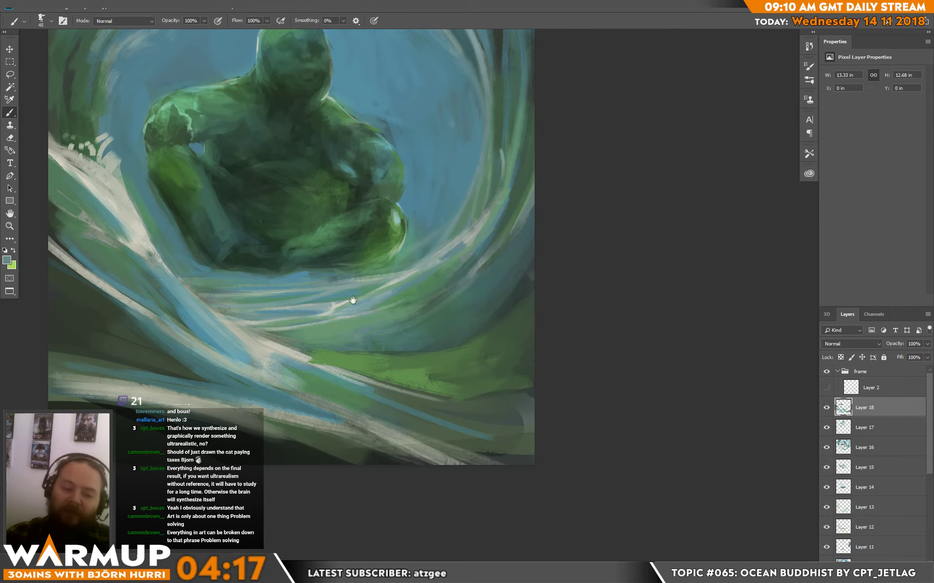
Step: Paint sampled green, off-white and blue streaks where the lower wave ring meets the diagonal foam crest
drag(402, 300, 461, 265)
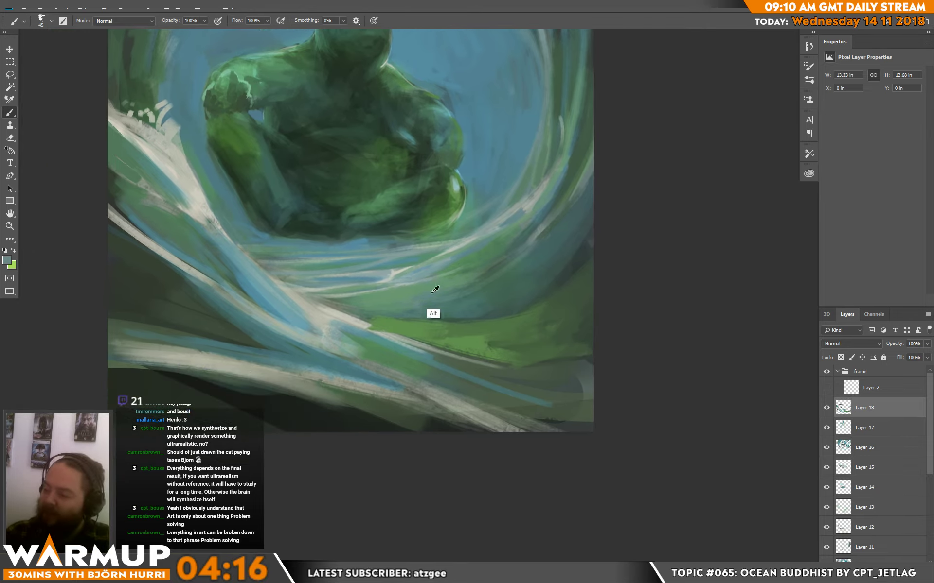
alt+click(394, 321)
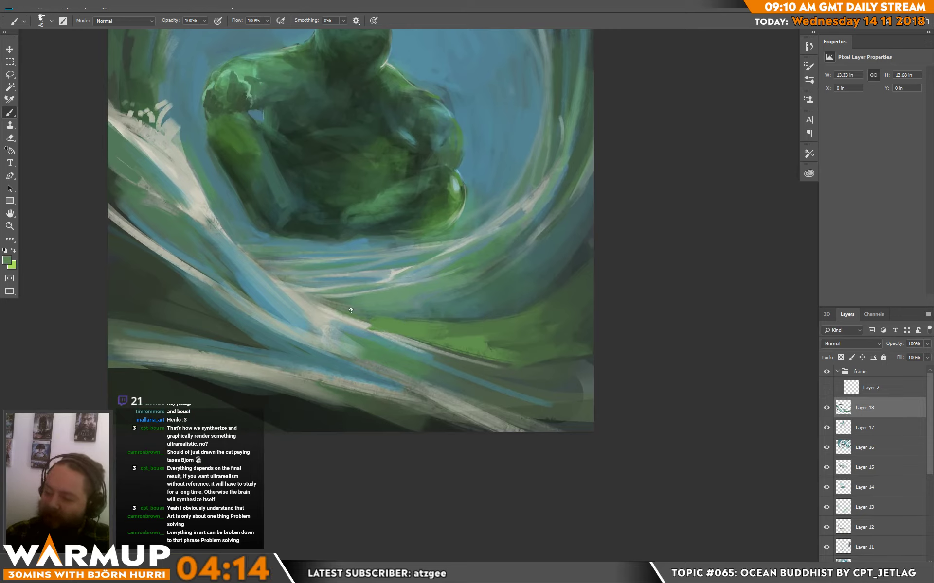
alt+click(339, 343)
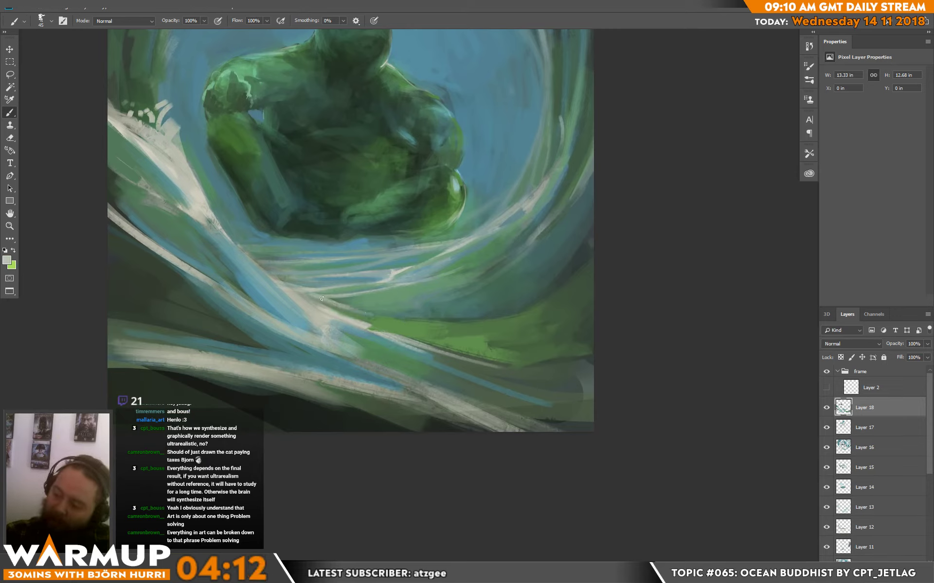
alt+click(347, 304)
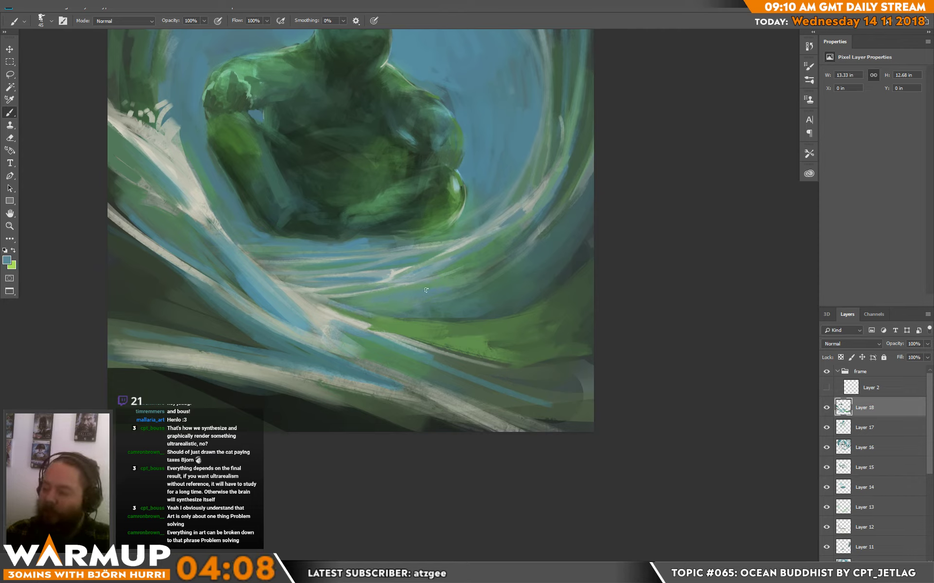
alt+click(416, 291)
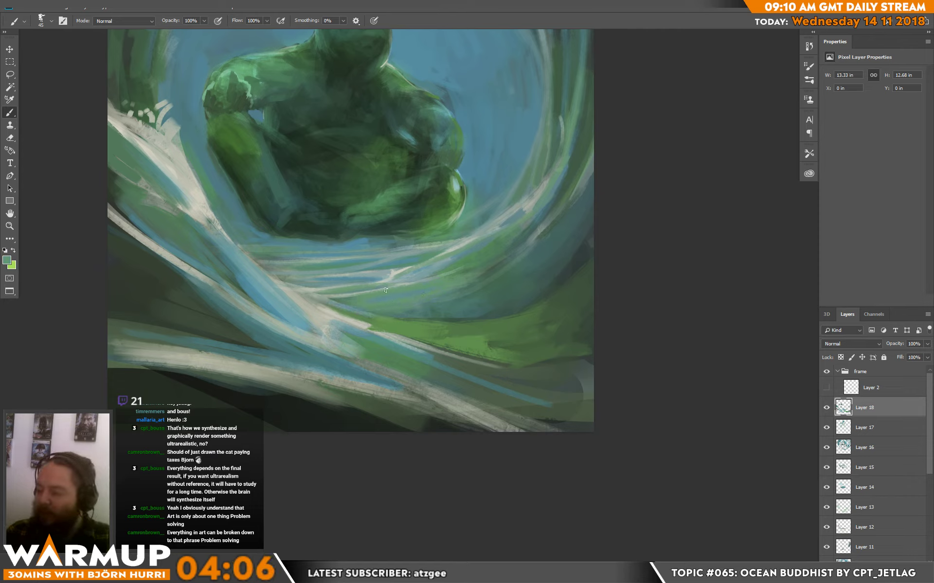
alt+click(405, 291)
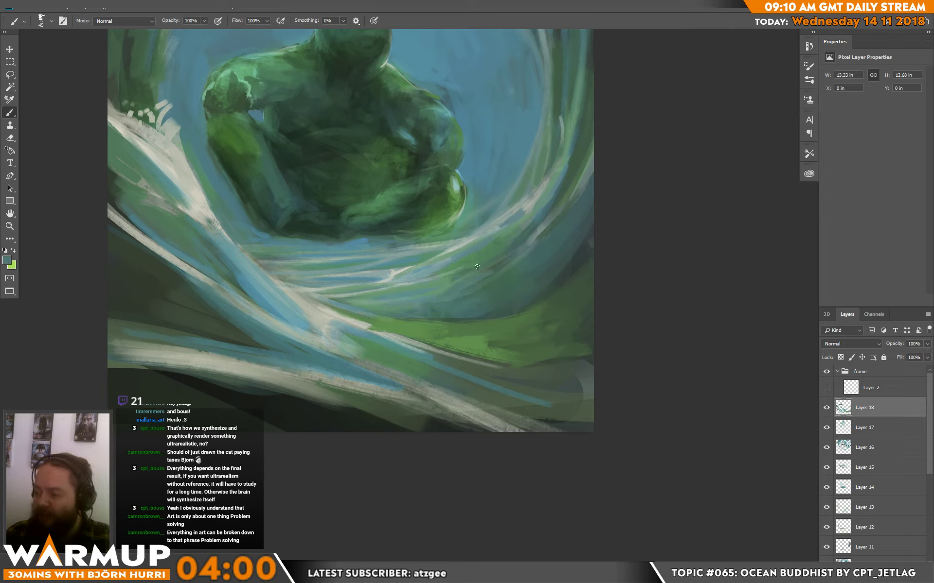
alt+click(447, 276)
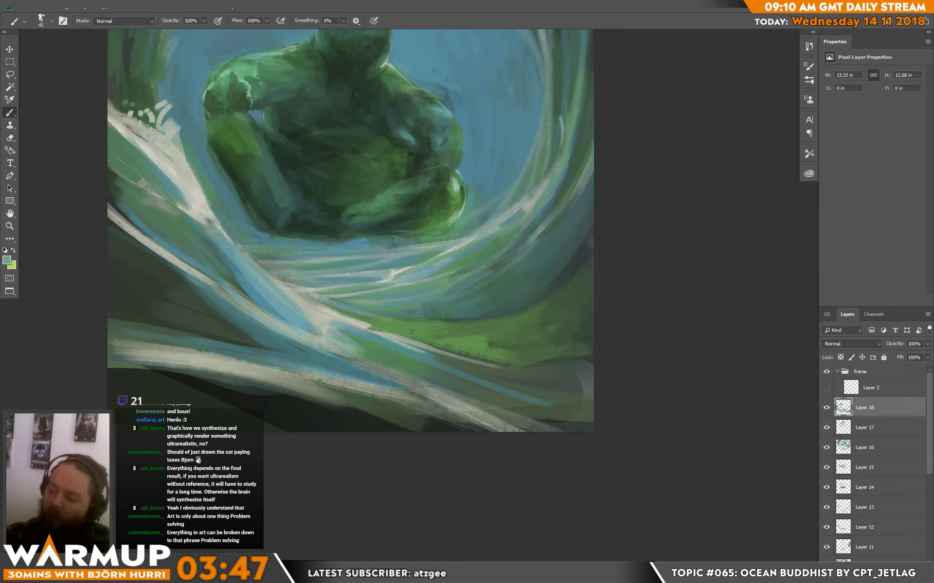
Step: Sample blue and green tones from the water and figure and touch up the figure's base where it meets the water
mouse_move(300, 230)
mouse_down()
mouse_move(347, 238)
mouse_move(293, 235)
mouse_up()
alt+click(309, 271)
mouse_move(510, 185)
mouse_down()
mouse_move(521, 264)
mouse_move(513, 260)
mouse_up()
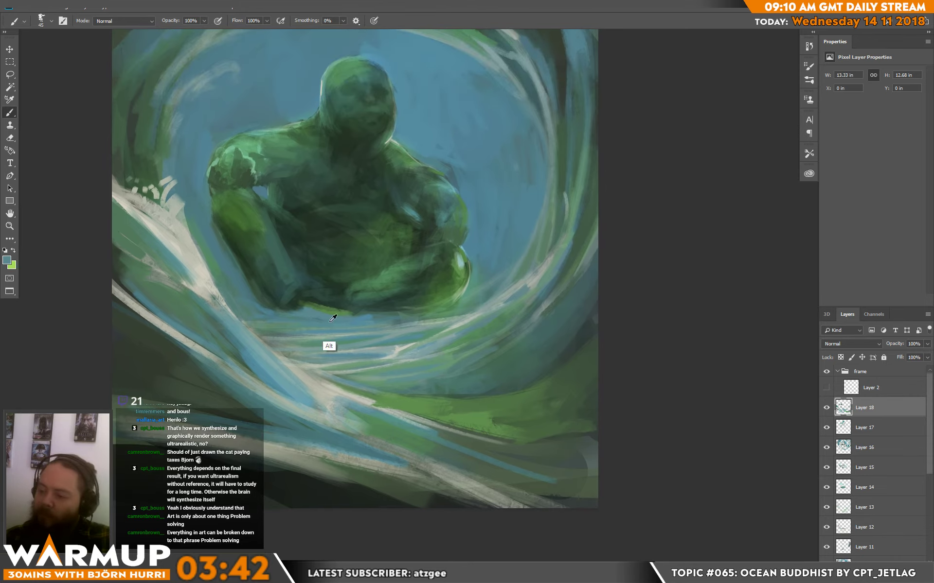
alt+click(330, 321)
drag(321, 302, 349, 309)
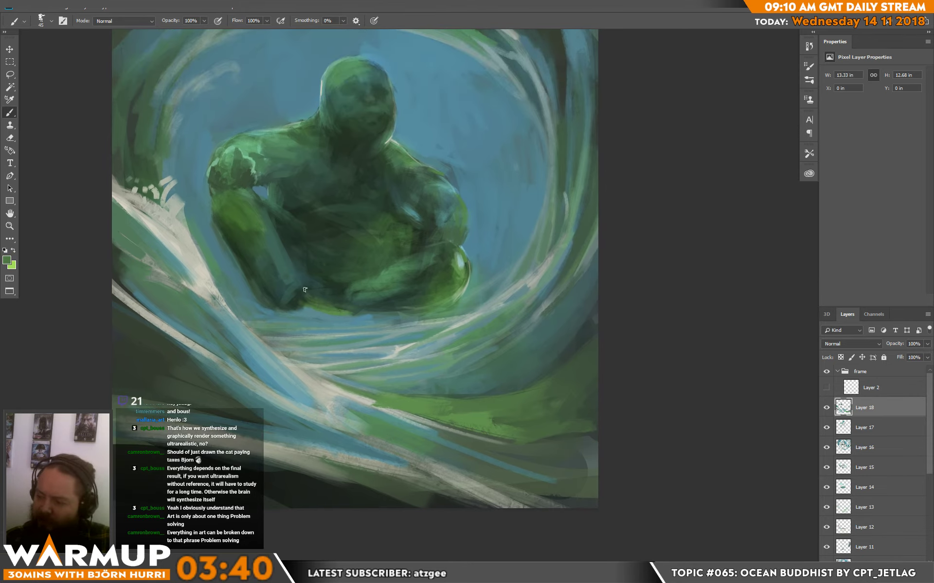
alt+click(224, 285)
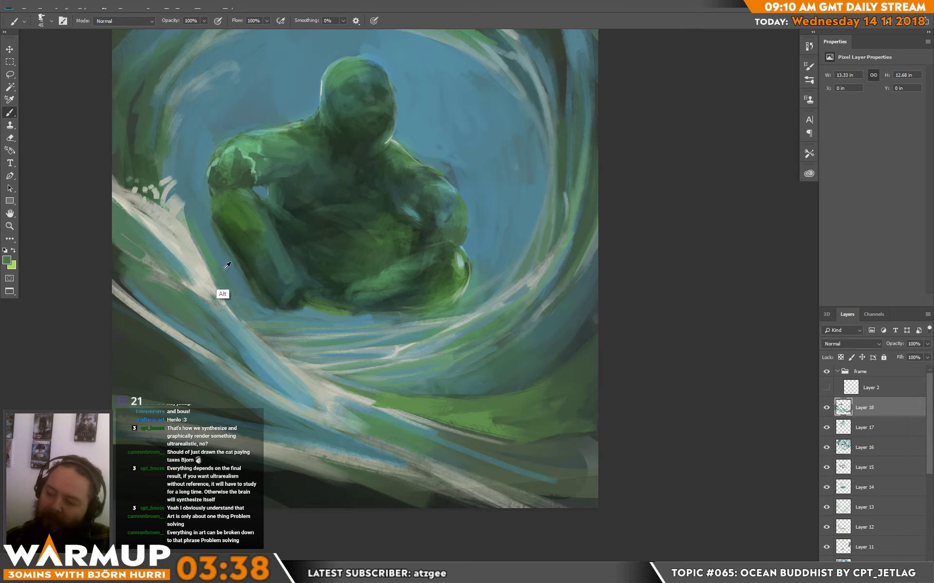
Step: Sample teal and blue tones and soften the water between the figure's bright knee and the inner edge of the wave ring
drag(503, 233, 494, 191)
alt+click(383, 277)
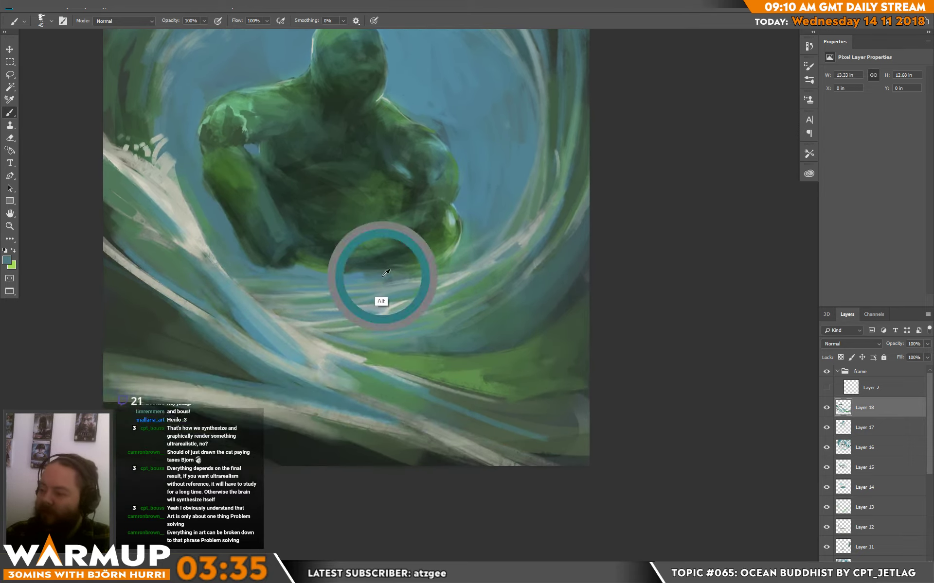
alt+click(466, 242)
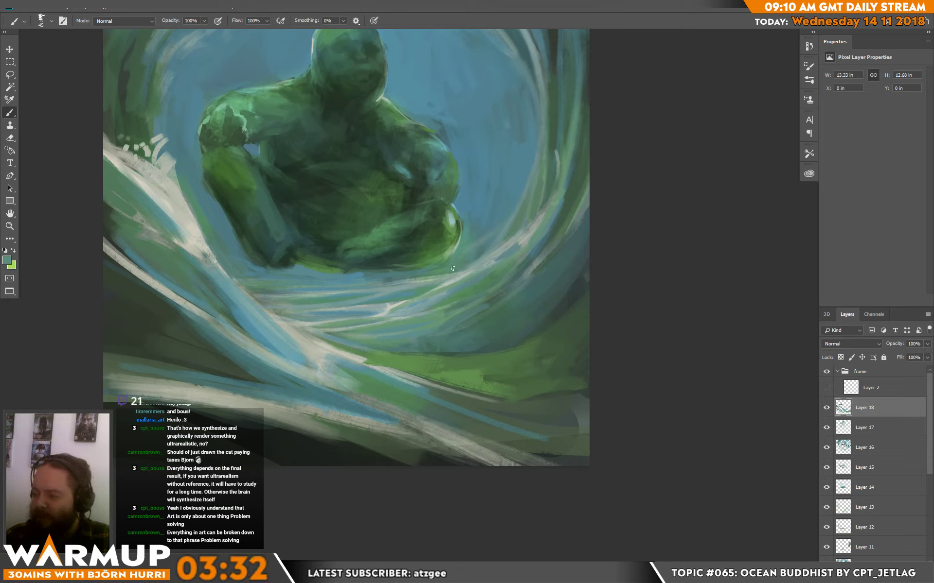
alt+click(511, 246)
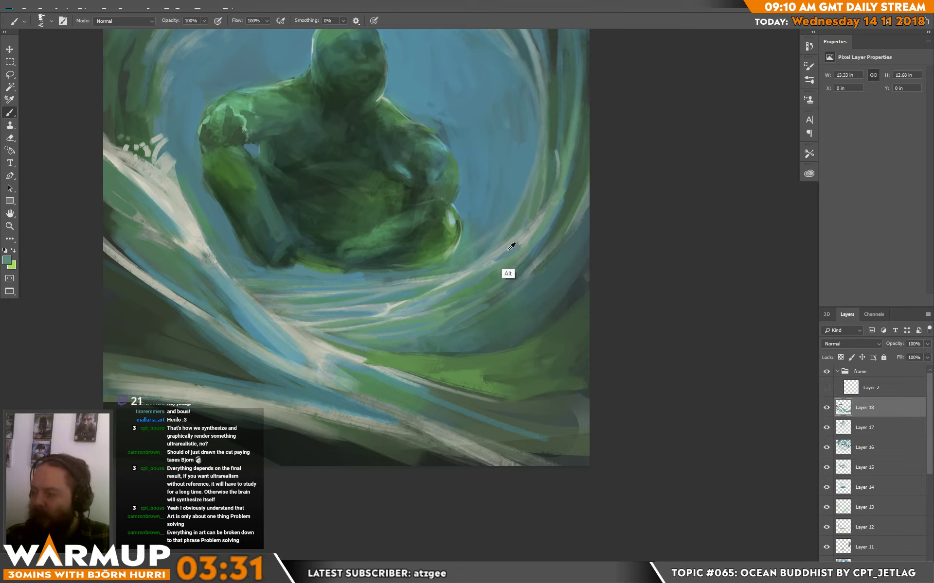
alt+click(474, 261)
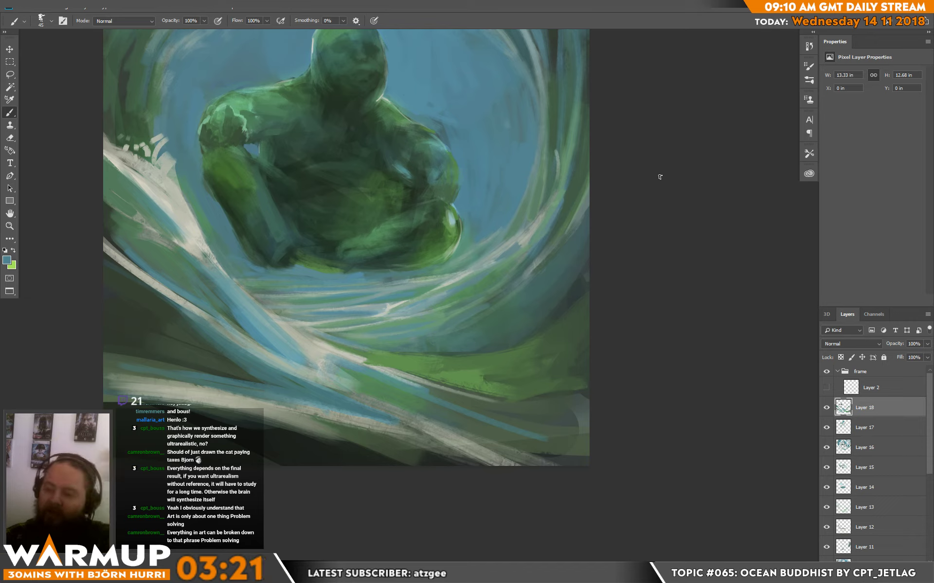
Step: Paint sampled blue and light grey streaks down the diagonal foam crest below the foam spray
alt+click(176, 259)
drag(144, 188, 178, 213)
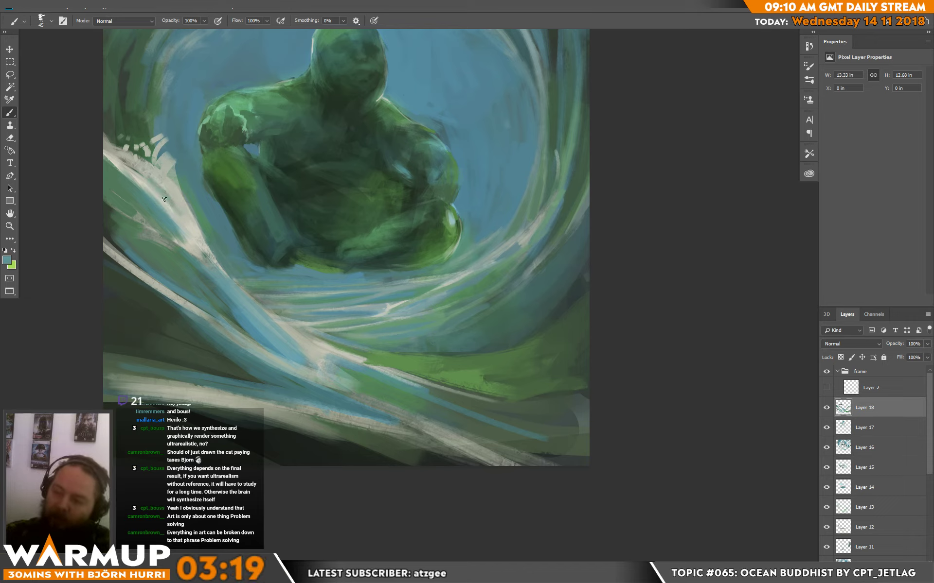
alt+click(179, 224)
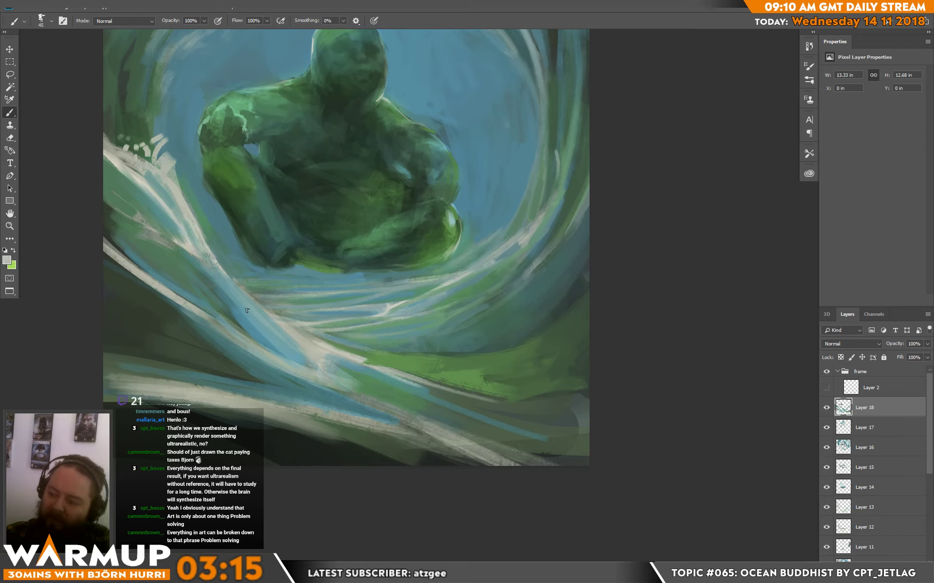
drag(213, 266, 245, 312)
alt+click(258, 320)
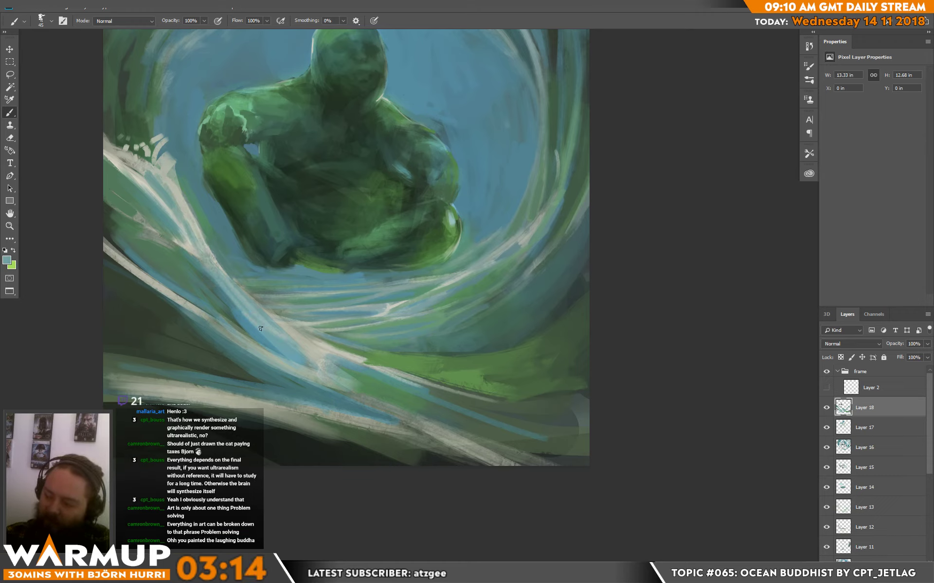
drag(246, 306, 264, 323)
Step: Break up the lower diagonal crest with sampled grey, blue and off-white streaks where it joins the wave ring
alt+click(299, 331)
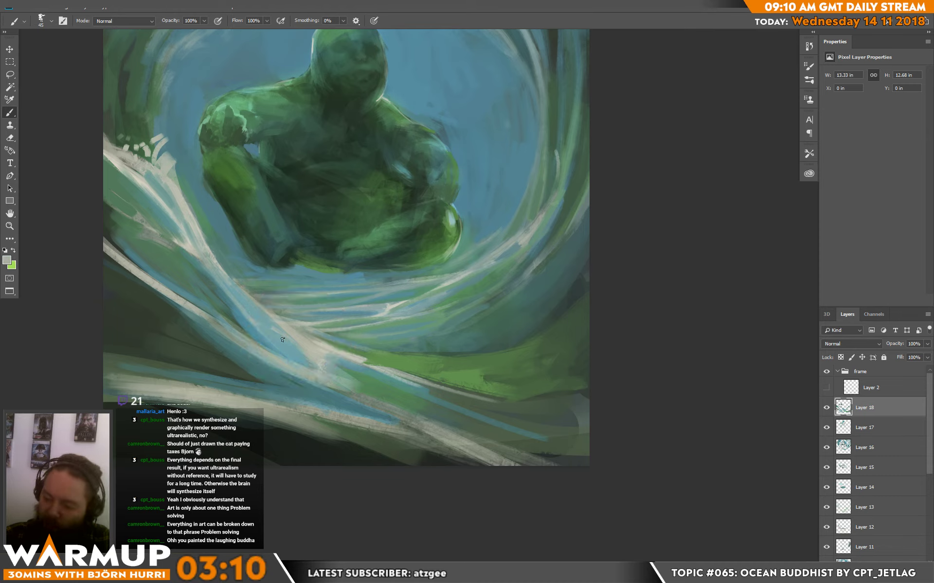
alt+click(305, 363)
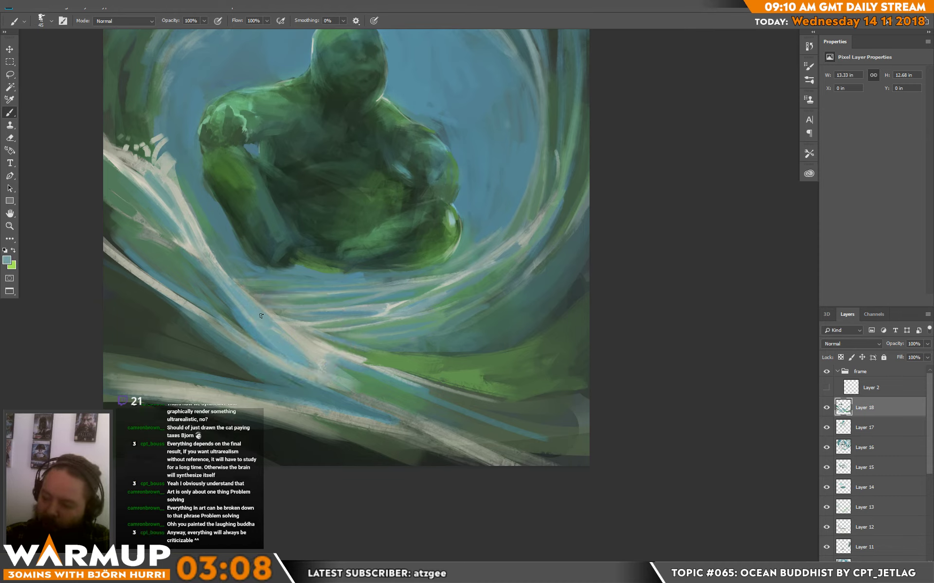
alt+click(333, 347)
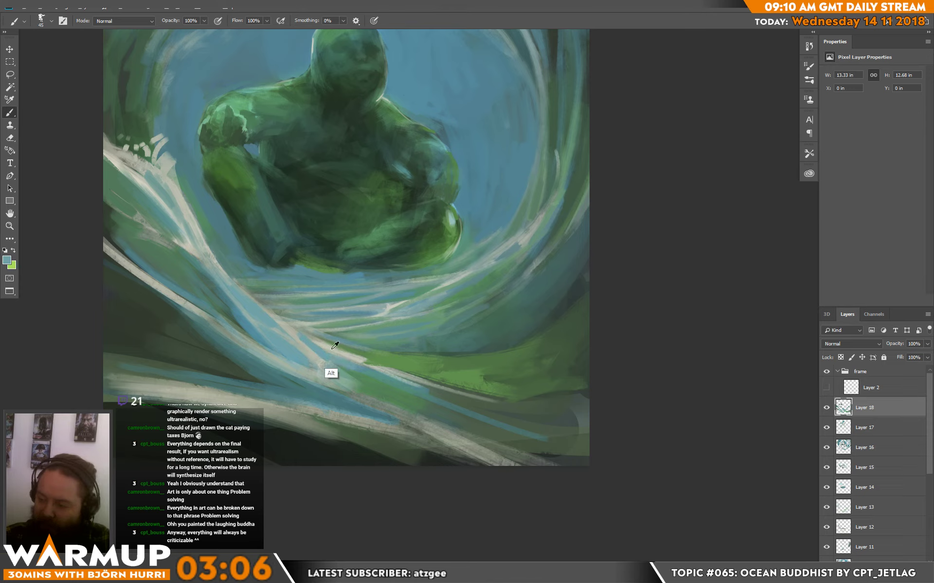
alt+click(356, 381)
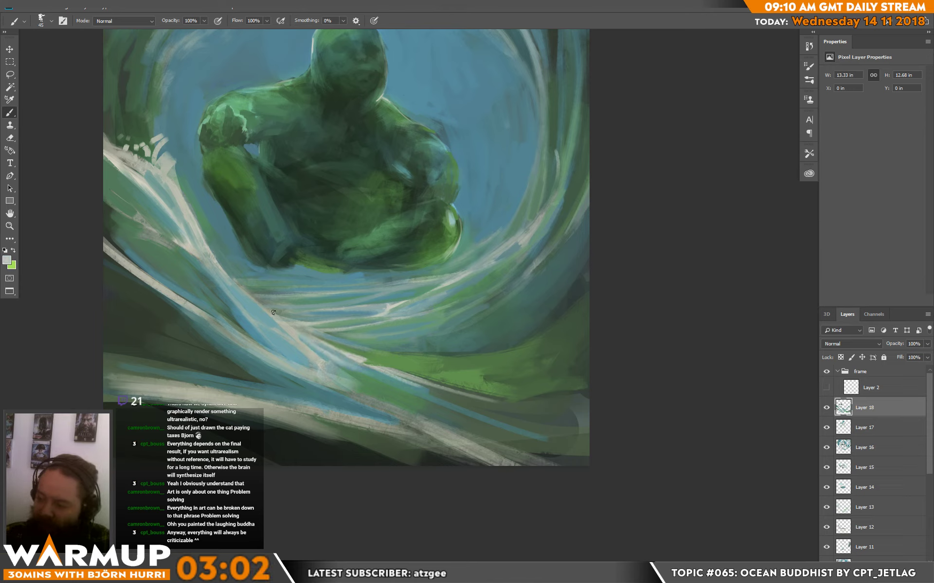
Step: Sample green, pale grey and teal tones and paint thin curved streaks across the lower wave ring beside the crest
alt+click(332, 339)
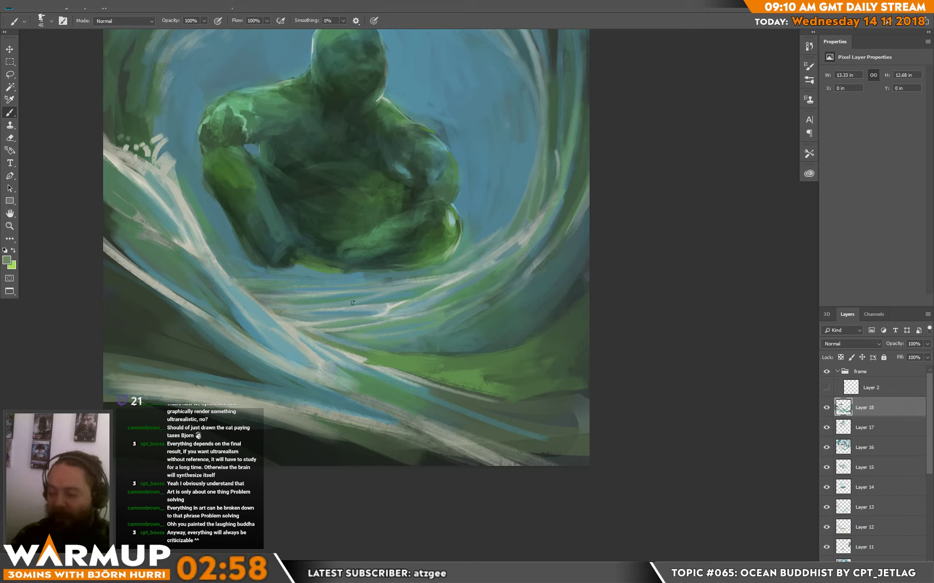
alt+click(342, 326)
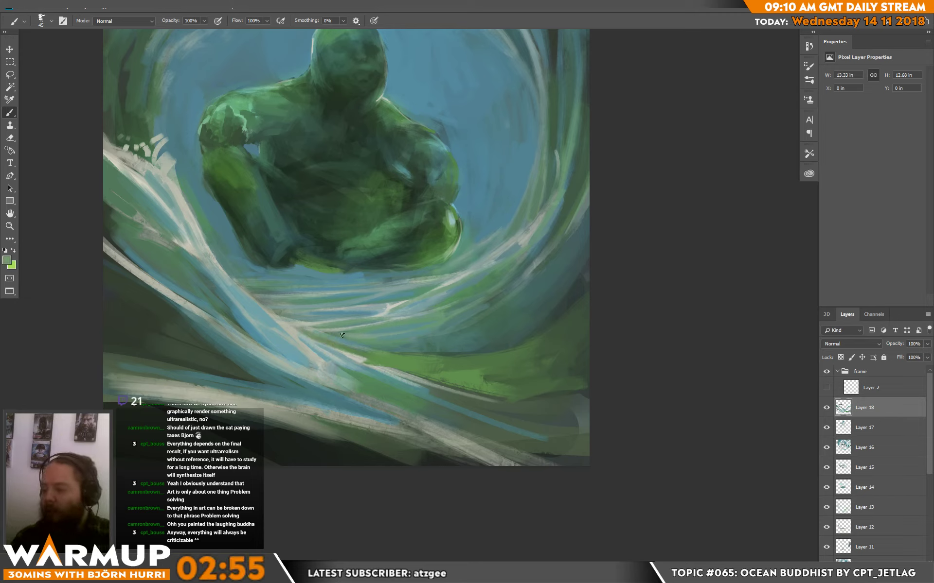
alt+click(389, 306)
drag(305, 328, 325, 331)
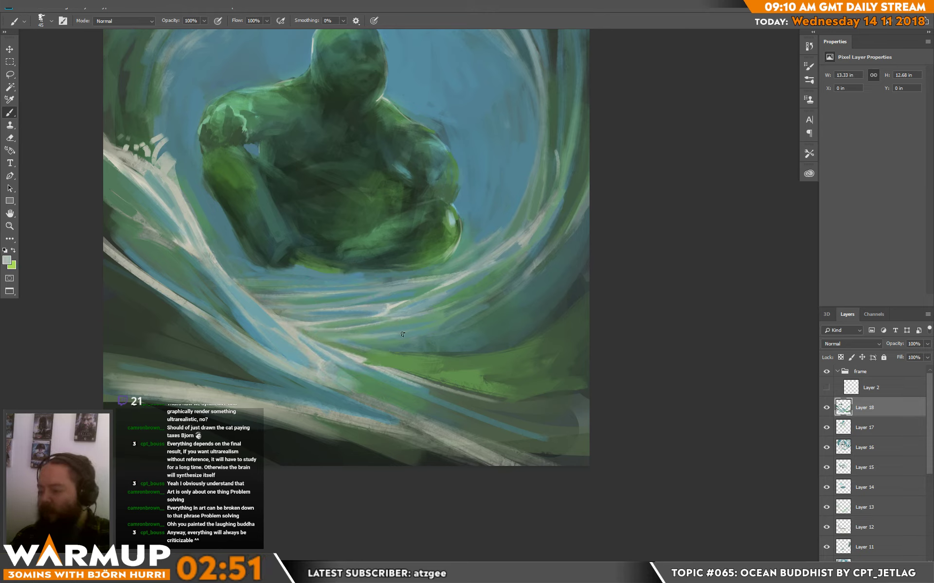
alt+click(419, 330)
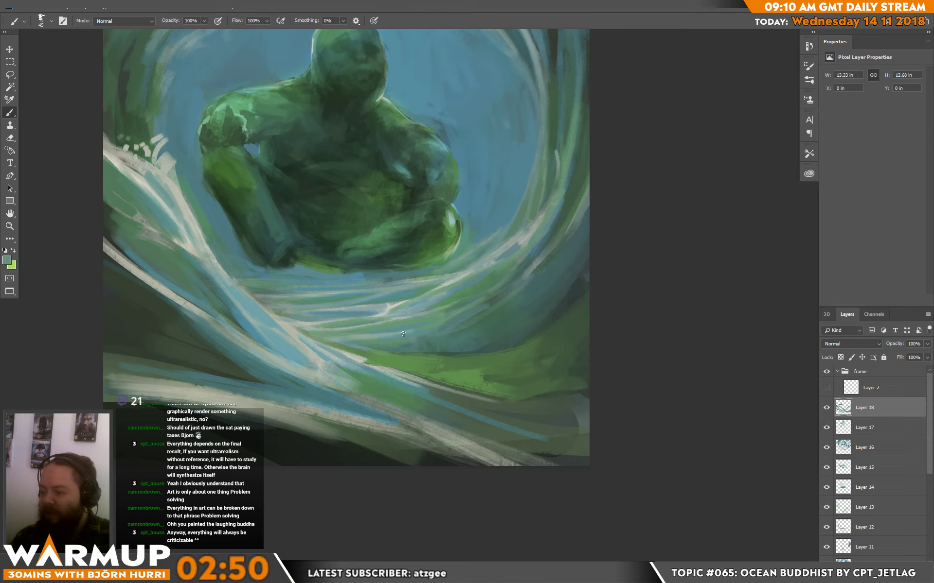
alt+click(359, 330)
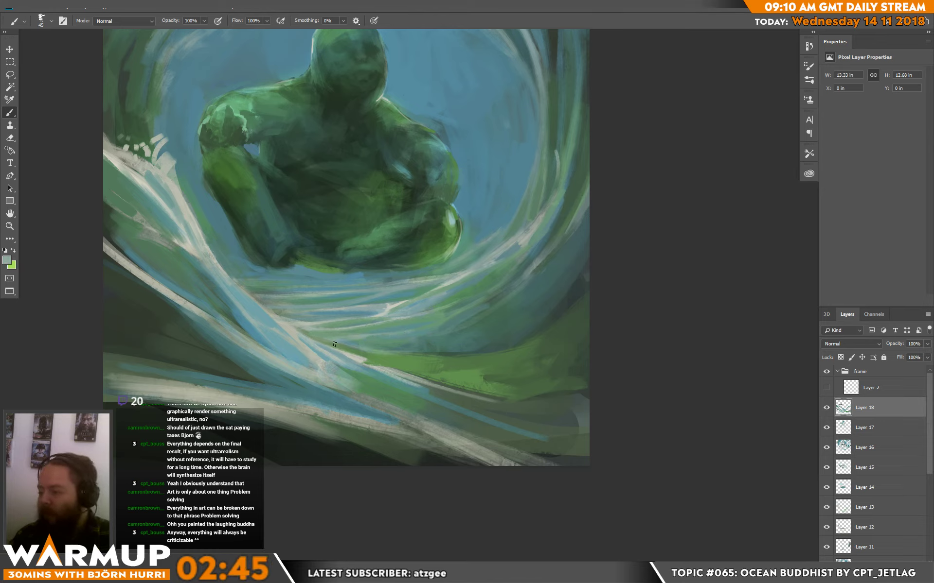
Step: Paint sampled green streaks through the bright green water beneath the wave ring
alt+click(389, 354)
mouse_move(374, 351)
mouse_down()
mouse_move(467, 359)
mouse_move(364, 352)
mouse_move(414, 366)
mouse_move(362, 365)
mouse_move(462, 376)
mouse_up()
alt+click(382, 367)
drag(439, 357, 527, 378)
alt+click(448, 377)
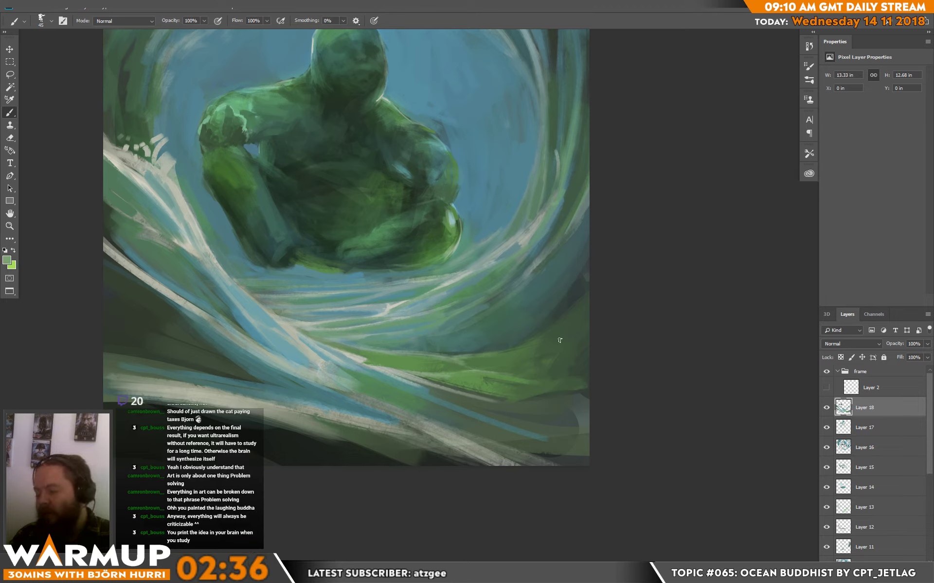
key(alt)
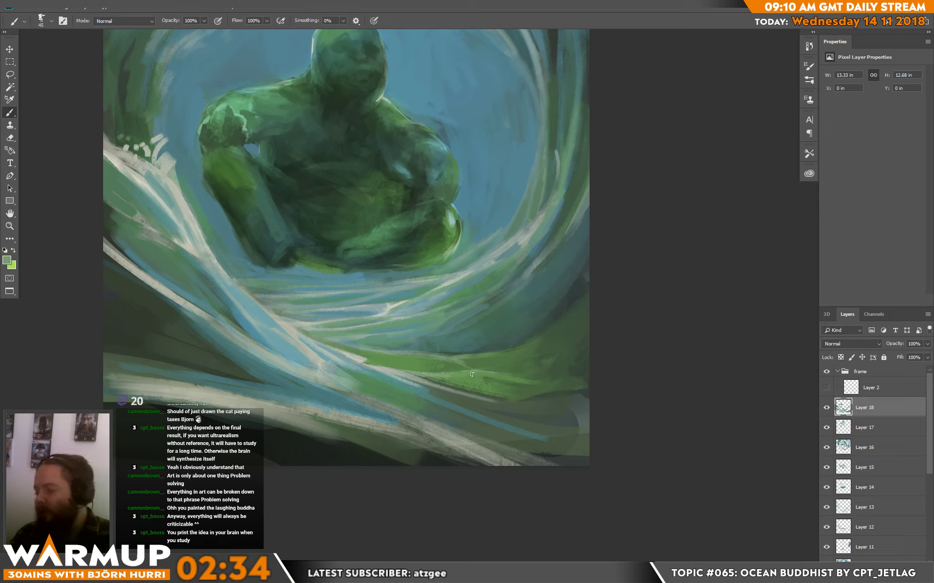
drag(424, 376, 455, 382)
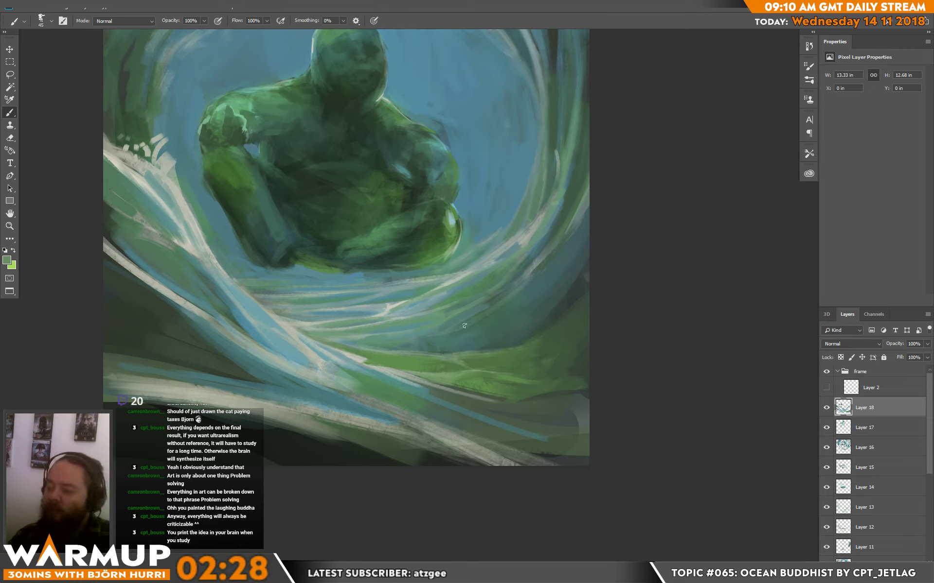
Step: Sample pale grey and blue tones and refine the streaks in the water directly beneath the figure's crossed legs
alt+click(386, 302)
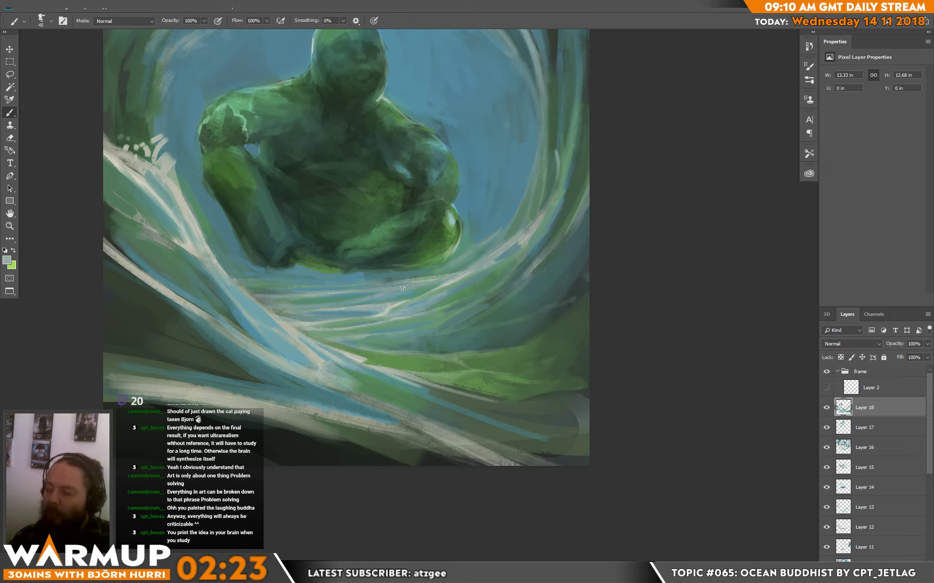
alt+click(447, 285)
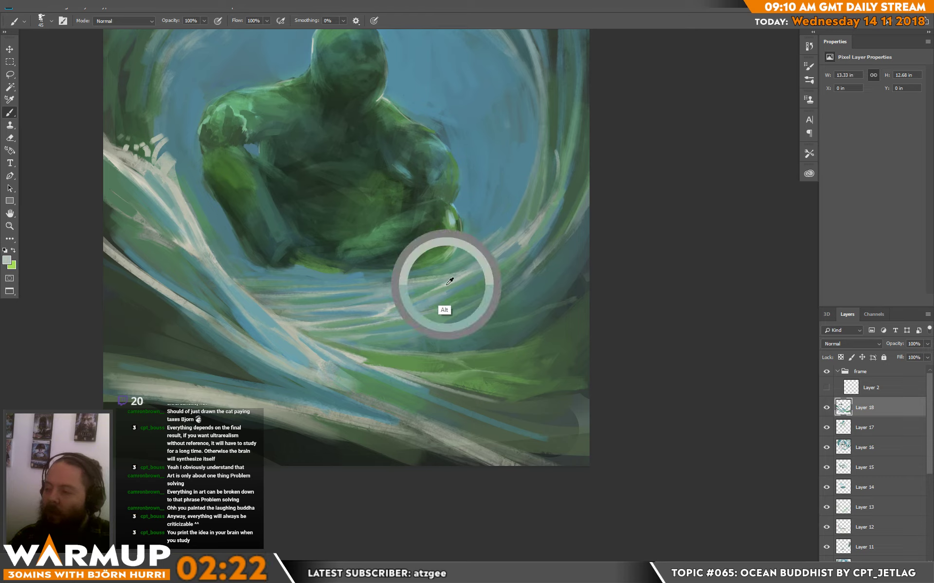
mouse_move(394, 293)
mouse_down()
mouse_move(455, 276)
mouse_move(399, 283)
mouse_up()
alt+click(409, 277)
alt+click(357, 281)
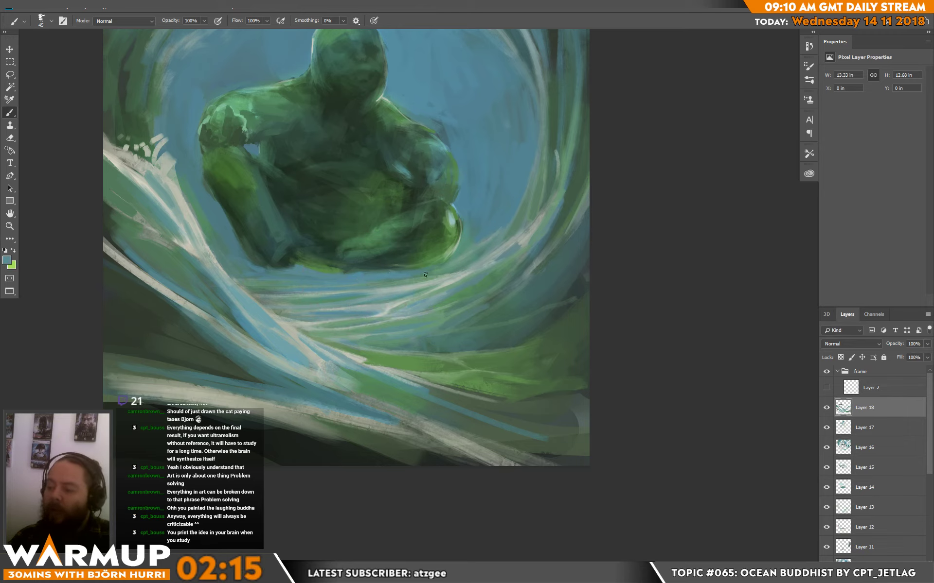
Step: Sample green, enlarge the brush to 174 px and block broad strokes into the foreground water along the painting's lower edge
drag(523, 264, 525, 327)
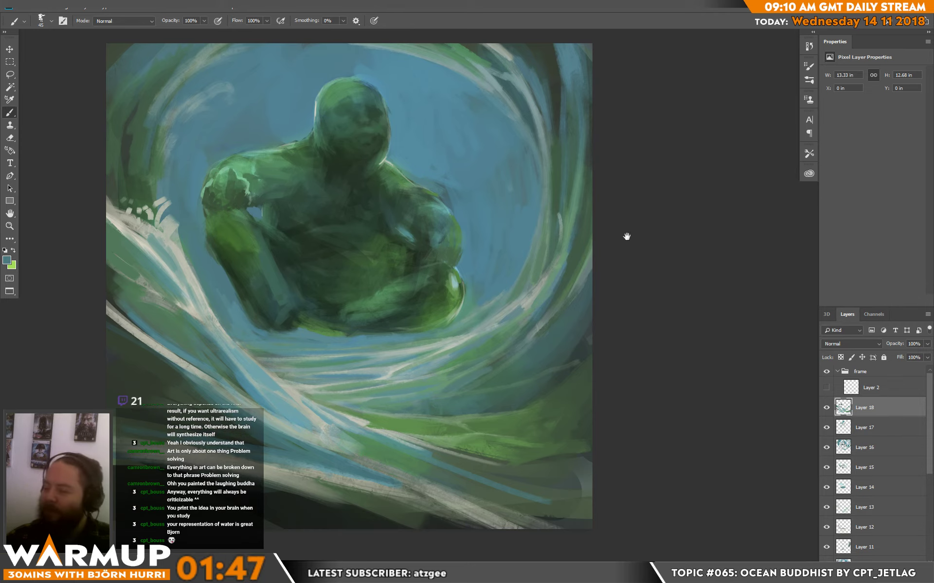
drag(499, 244, 505, 283)
alt+click(422, 463)
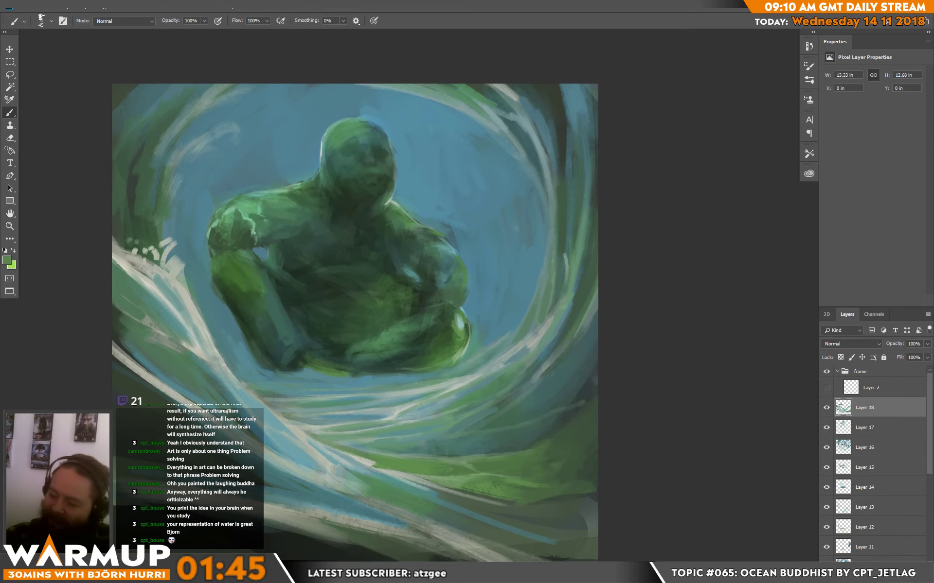
right_click(257, 392)
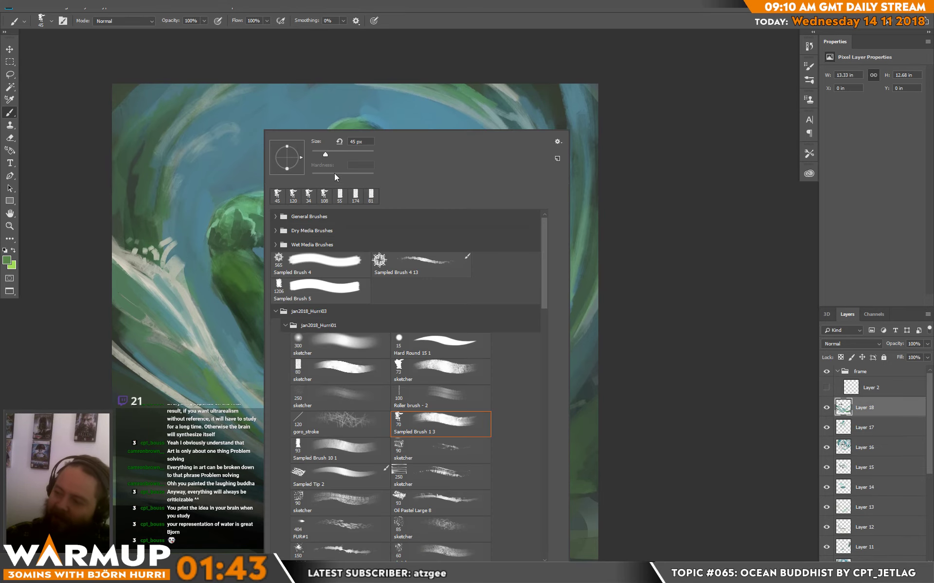
click(151, 393)
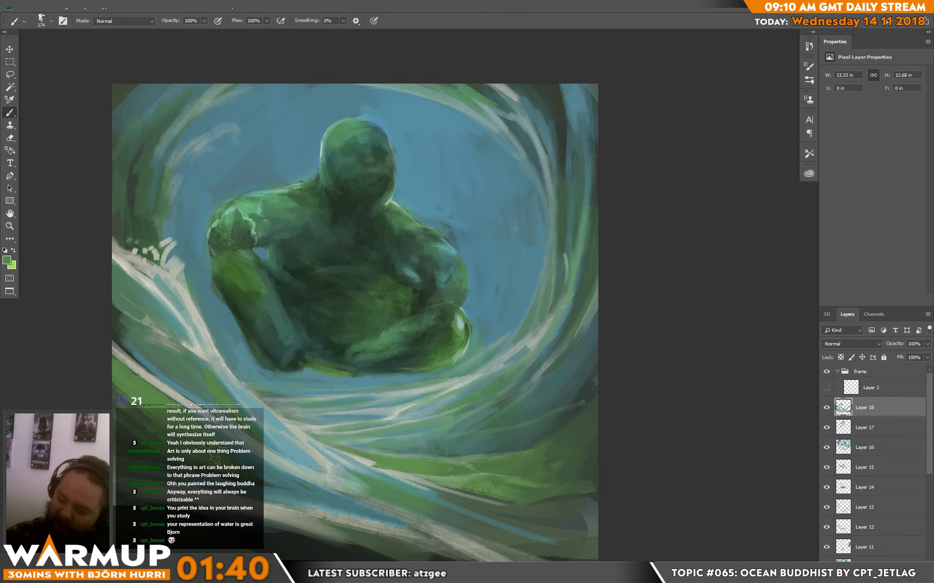
drag(395, 559, 276, 529)
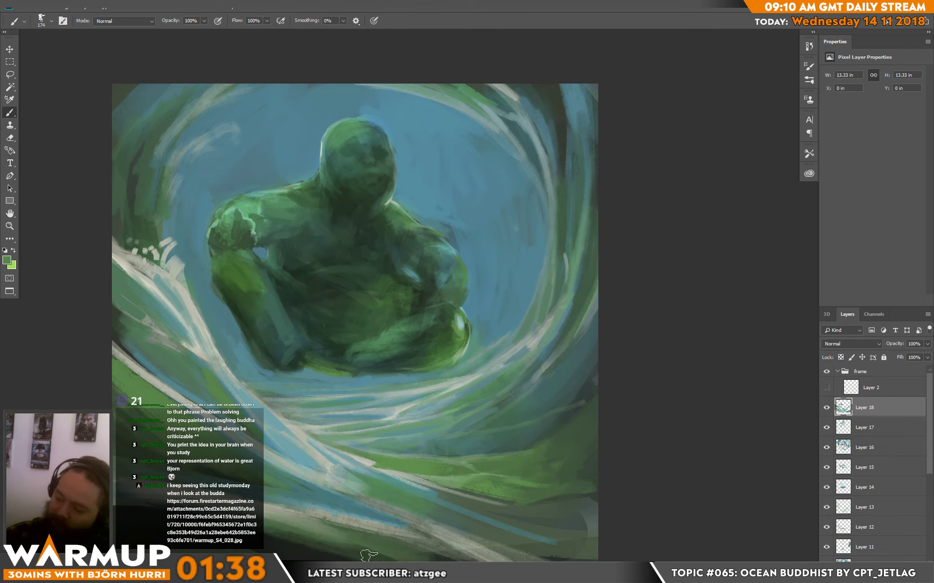
drag(360, 558, 273, 542)
alt+click(143, 518)
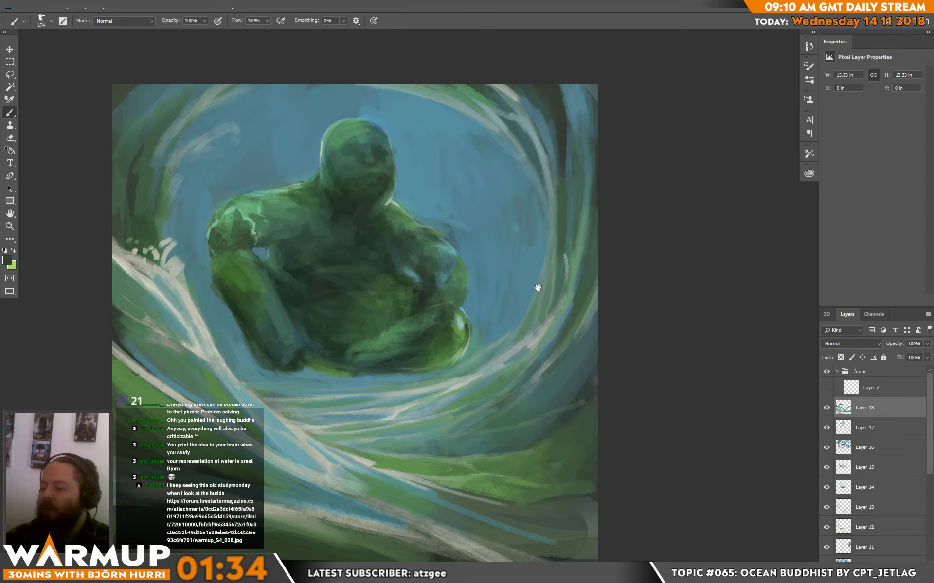
Step: Reduce the brush to 23 px, sample off-white from the foam and paint fine foam lines across the diagonal crest
drag(538, 287, 536, 288)
right_click(340, 305)
click(400, 152)
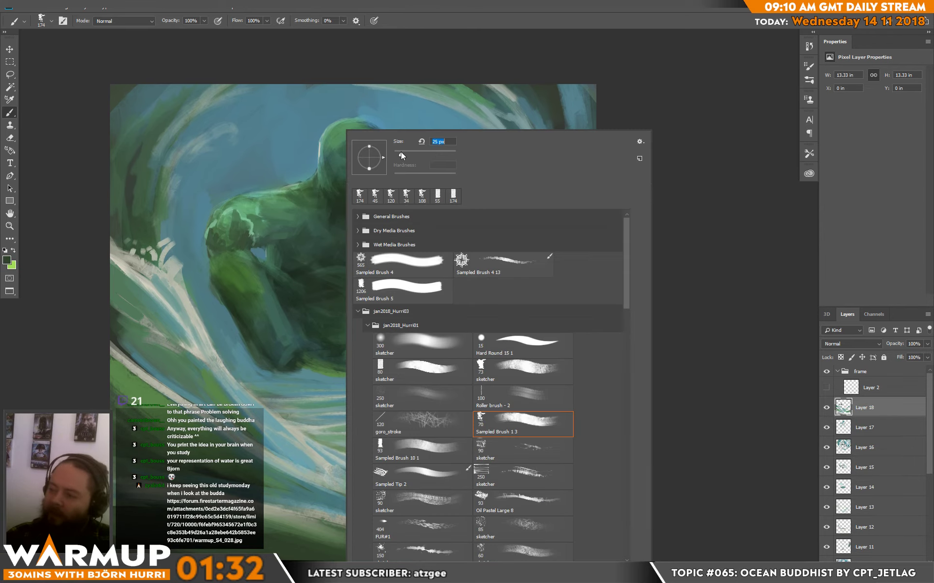
key(Return)
alt+click(124, 267)
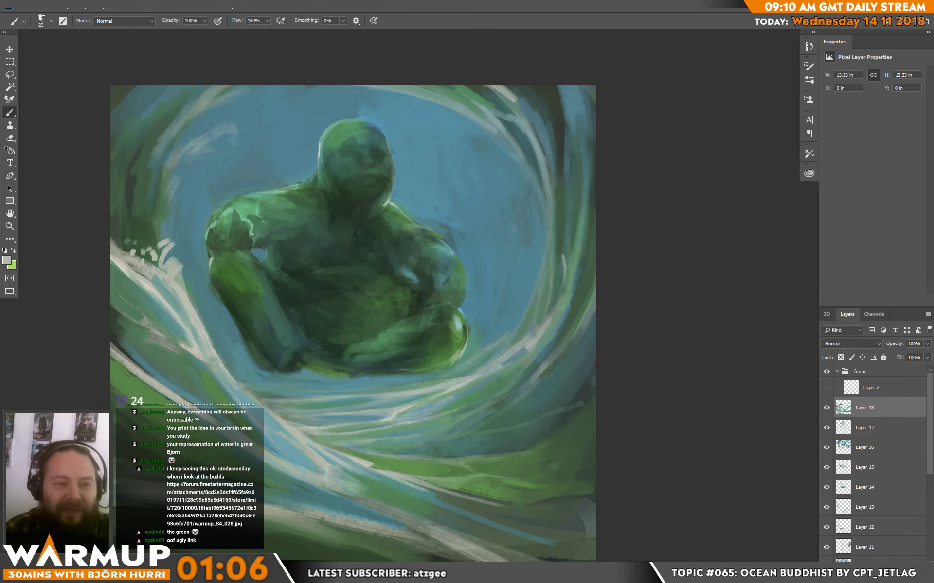
Step: Switch to the browser showing warmup_S4_028.jpg and fit its window beside the painting to compare the crashing wave
drag(0, 311, 837, 126)
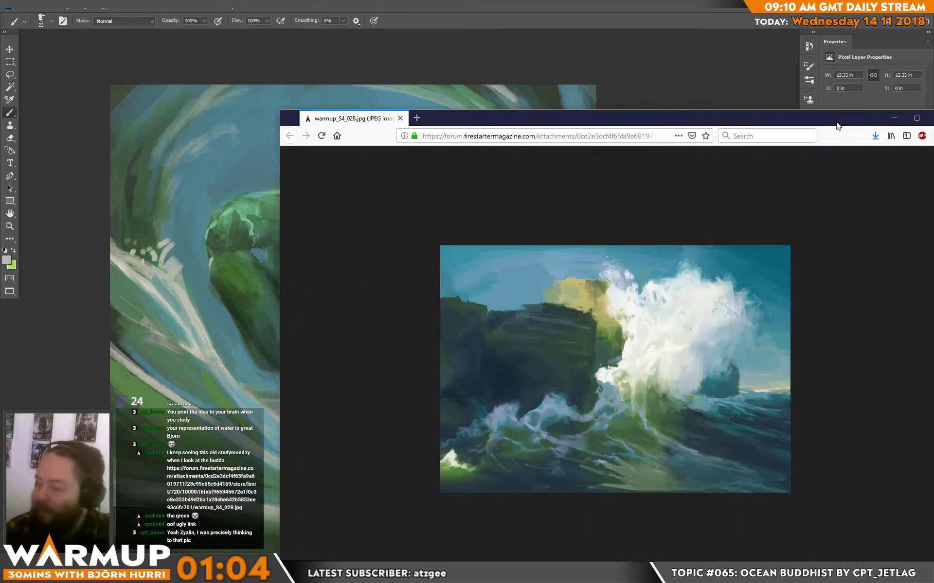
drag(280, 291, 576, 268)
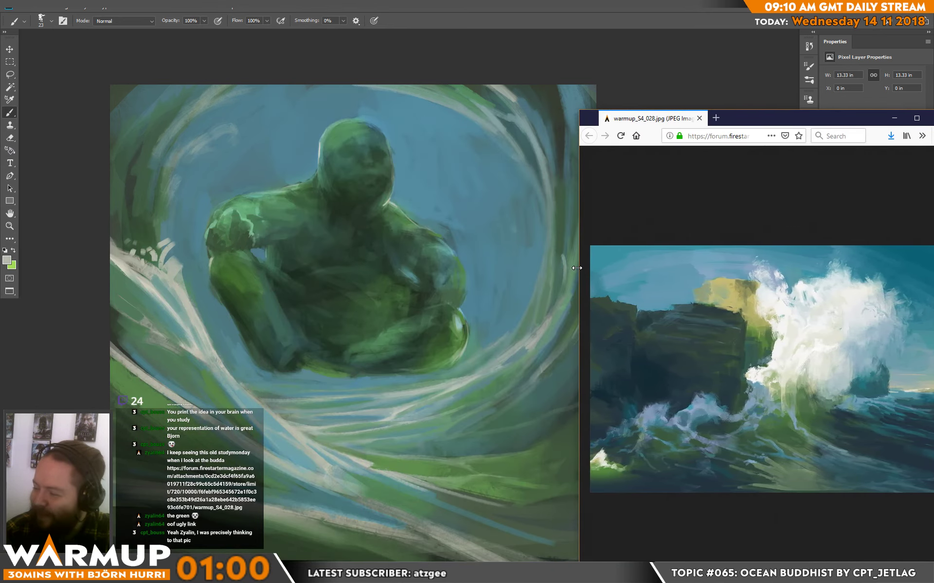
Step: Move the warmup_S4_028.jpg browser window over the painting to view the whole wave study, and close the window
key(alt+Tab)
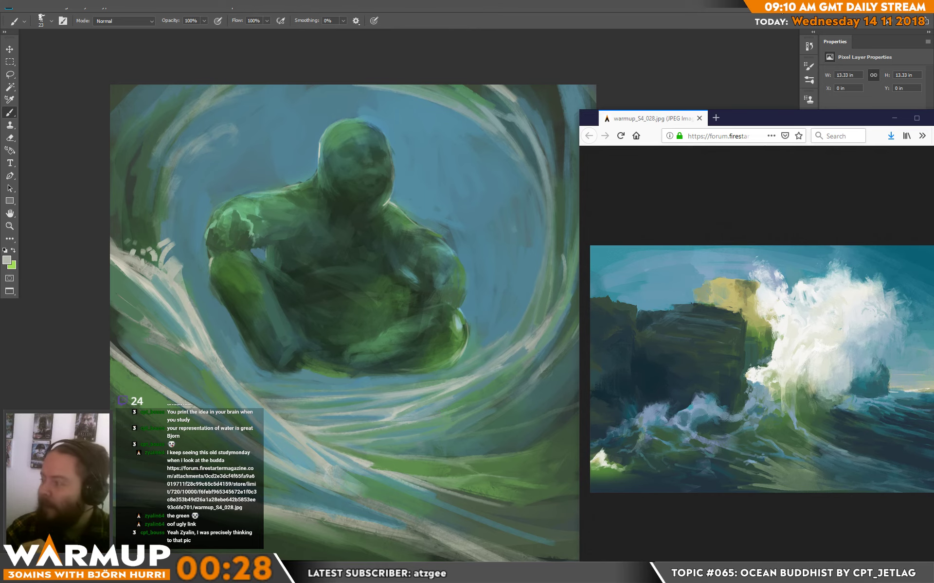
drag(842, 114, 559, 130)
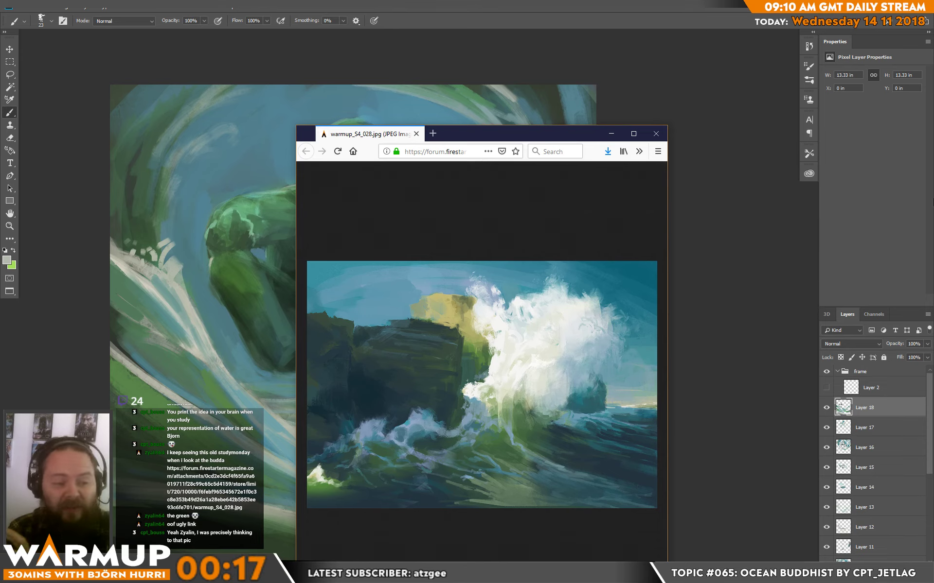
click(656, 133)
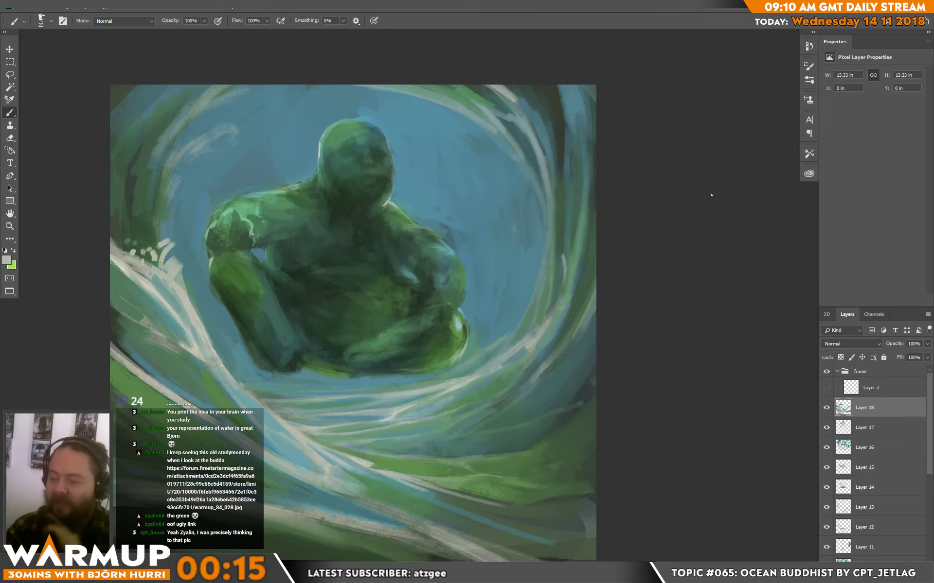
Step: Sample blue from the water, adjust it to a lighter blue and paint a streak beside the foam beneath the figure
alt+click(251, 399)
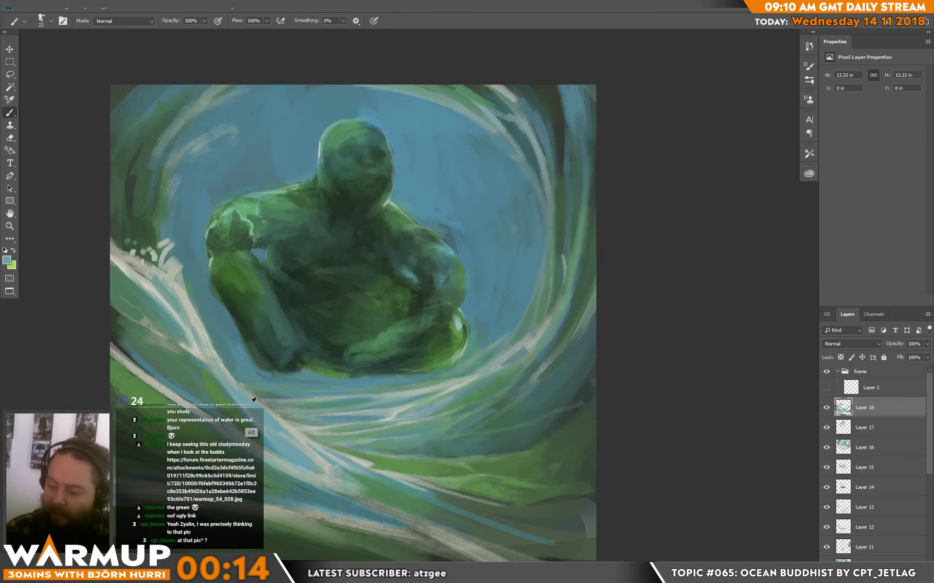
click(9, 259)
drag(365, 334, 370, 323)
click(519, 301)
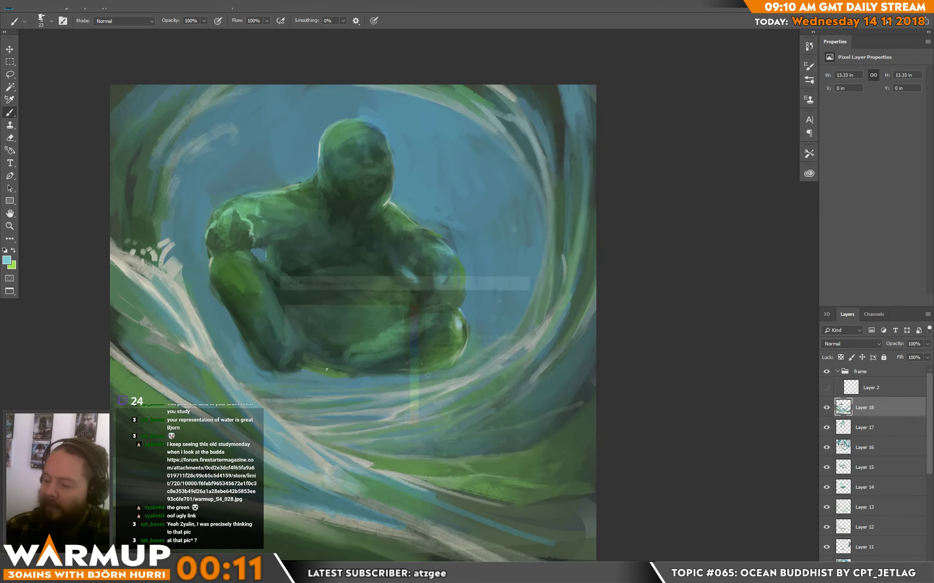
drag(235, 386, 267, 413)
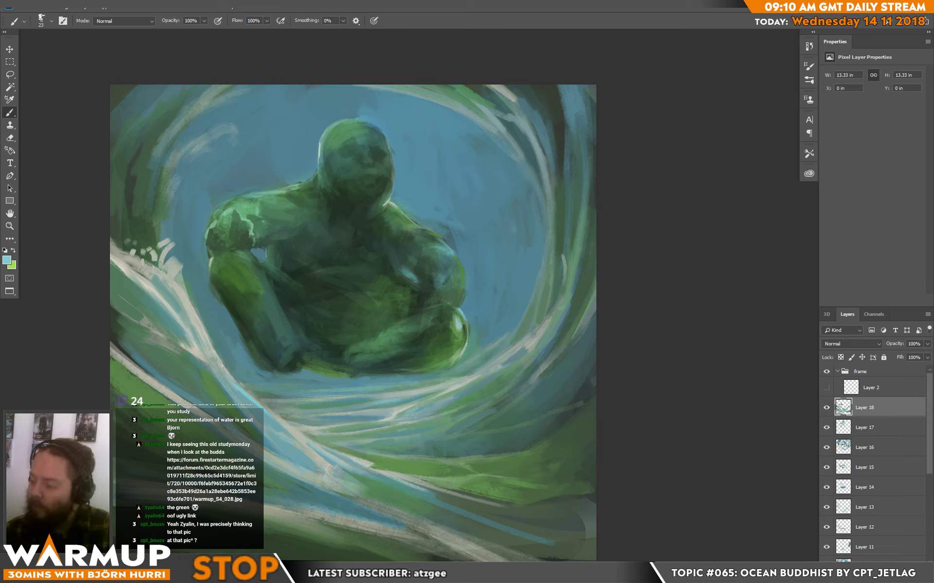
Step: Paint a light blue rim along the figure's bent elbow, sampling teal and dark green tones for touch-ups around the legs
drag(455, 259, 465, 282)
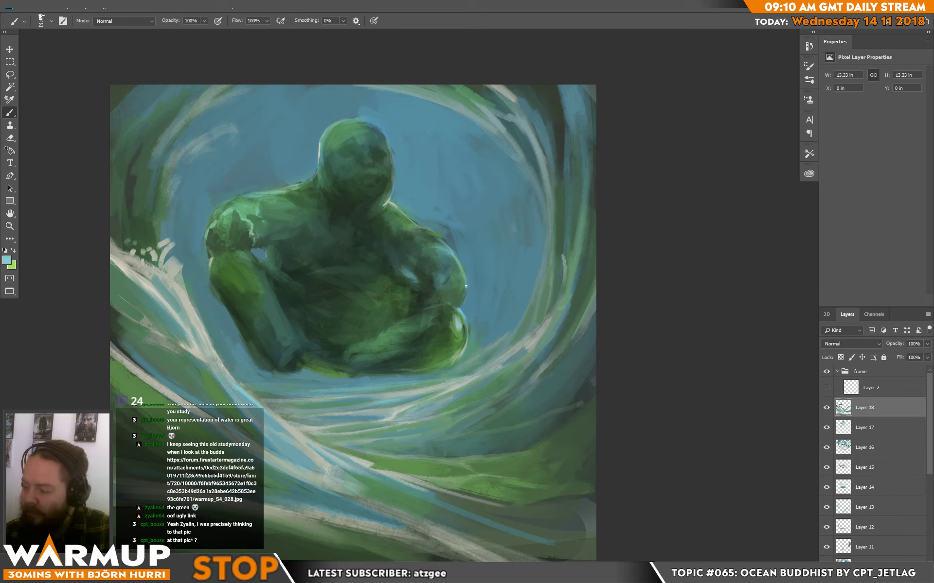
alt+click(465, 287)
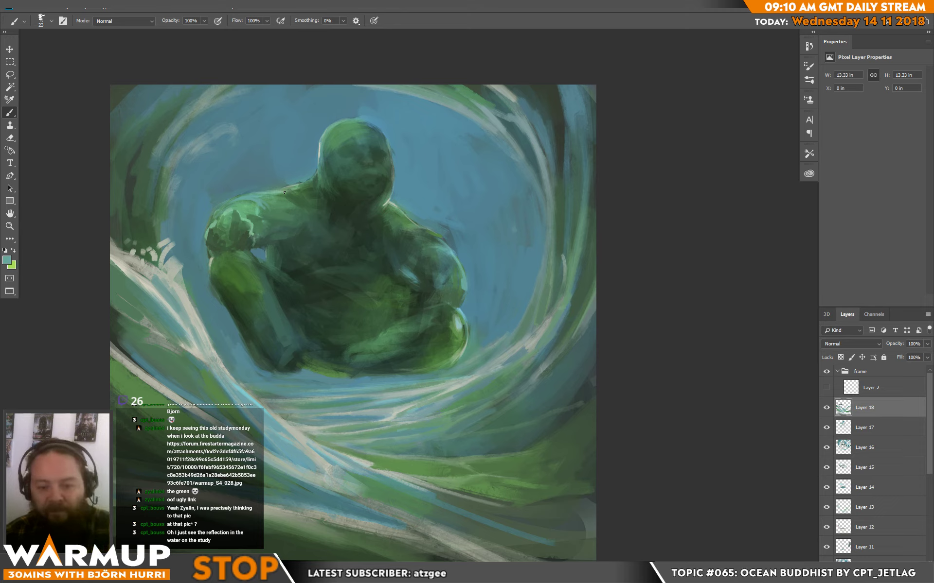
alt+click(306, 438)
alt+click(390, 353)
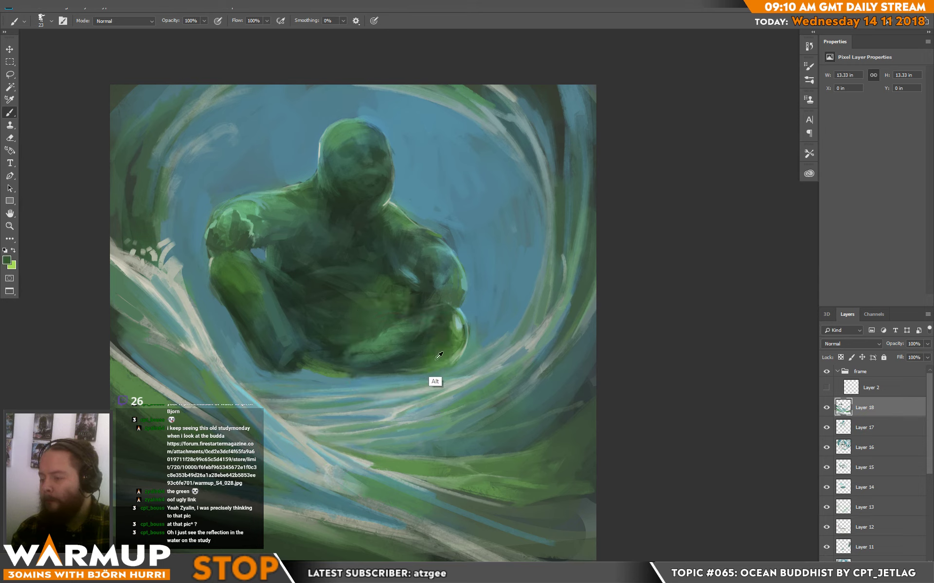
mouse_move(343, 462)
mouse_down()
mouse_move(370, 471)
mouse_move(404, 461)
mouse_move(313, 436)
mouse_move(348, 425)
mouse_up()
Step: Sample teal and green tones and refine the edges of the figure's body and crossed leg
drag(488, 365, 463, 397)
alt+click(300, 158)
alt+click(304, 159)
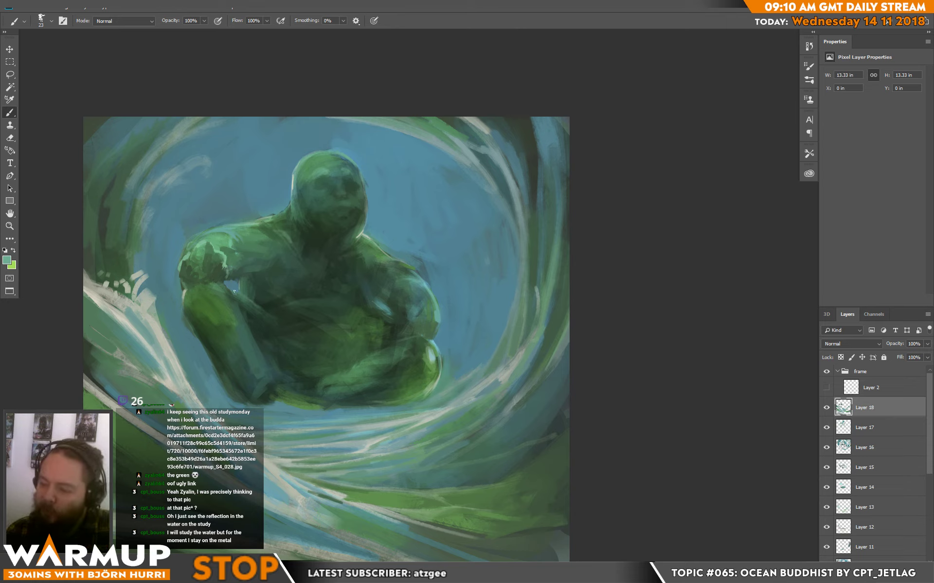
alt+click(397, 346)
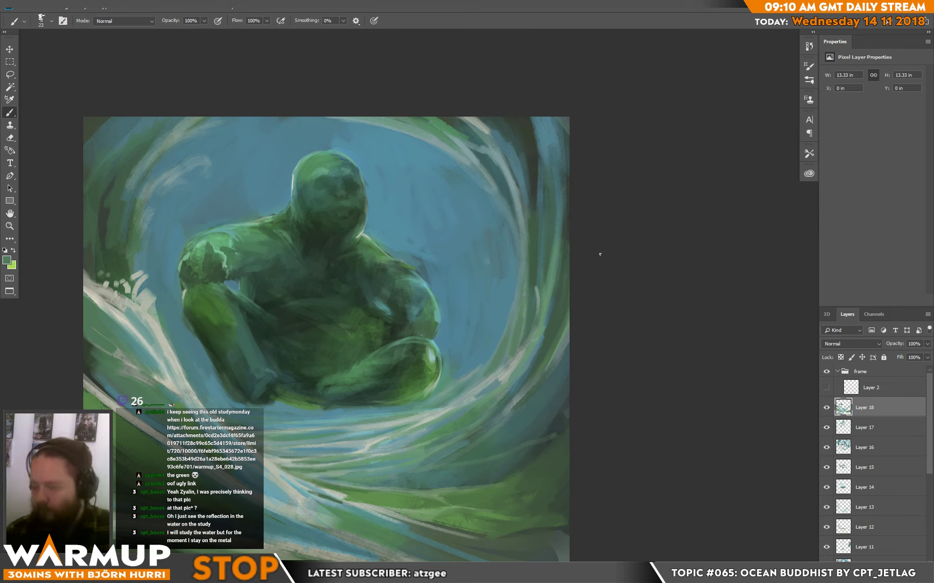
Step: Sample blue, pale grey and off-white and paint thin streaks in the wave ring and the water beside the crossed legs
alt+click(246, 390)
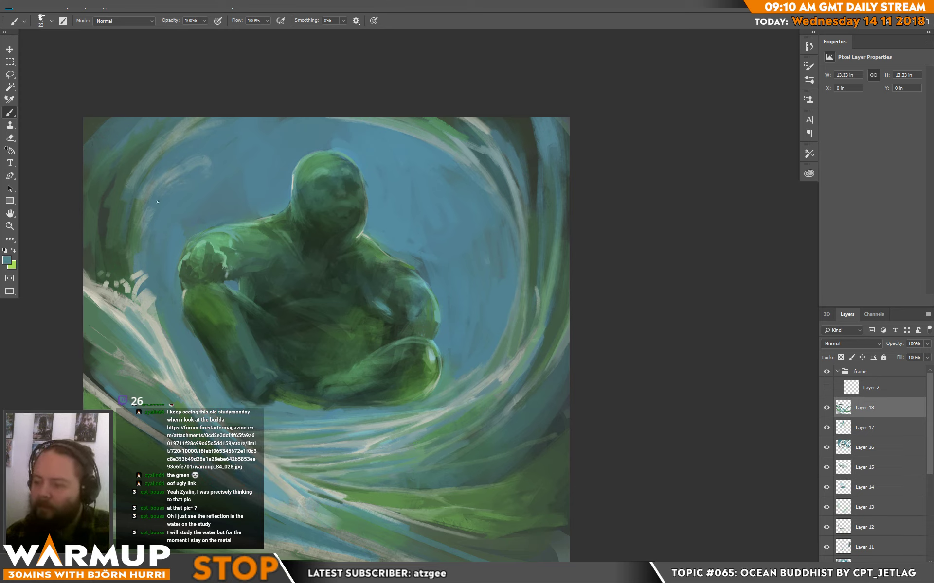
alt+click(143, 306)
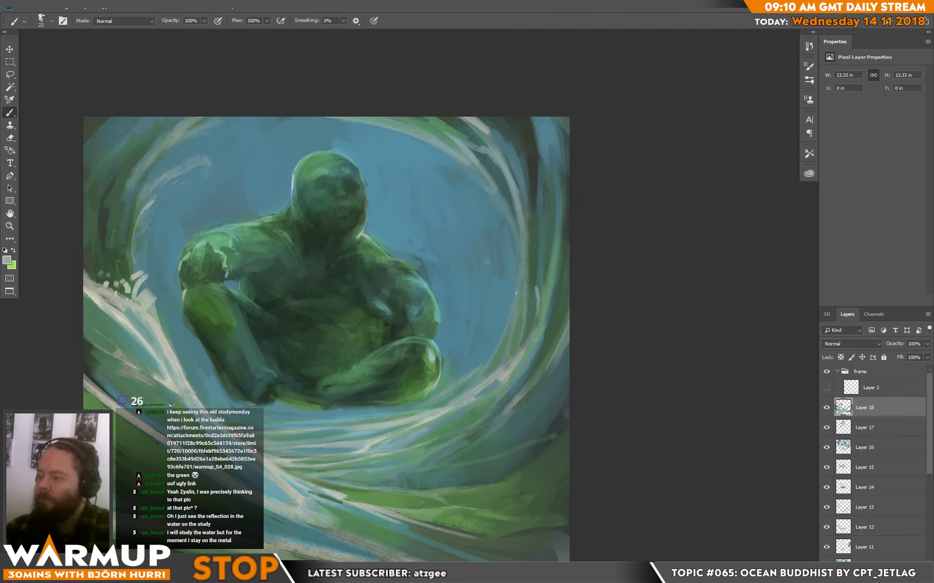
key(alt)
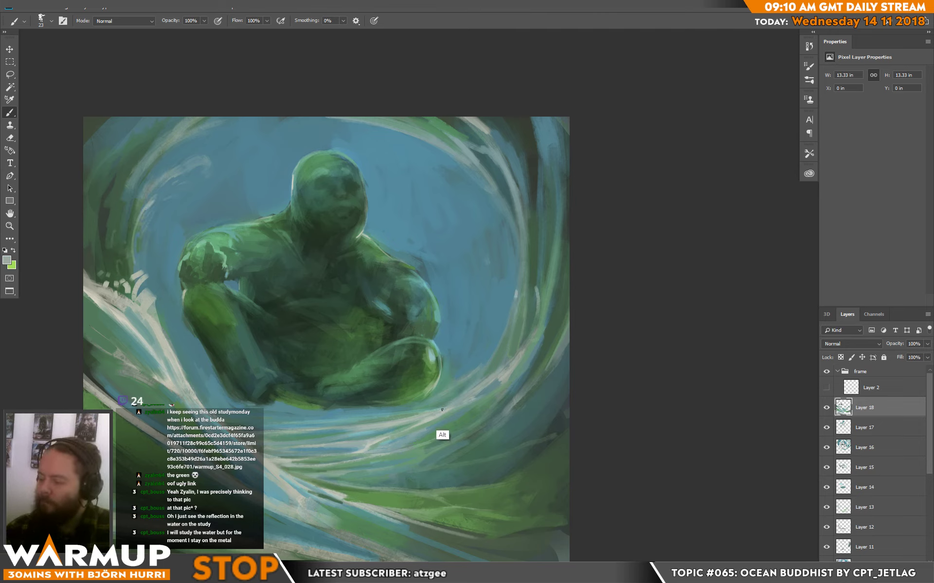
drag(435, 402, 474, 383)
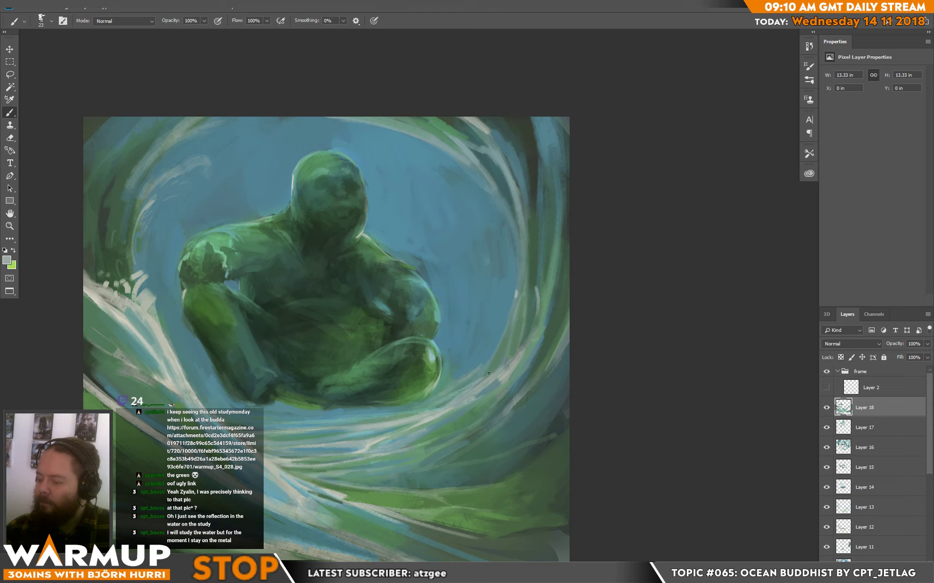
alt+click(374, 441)
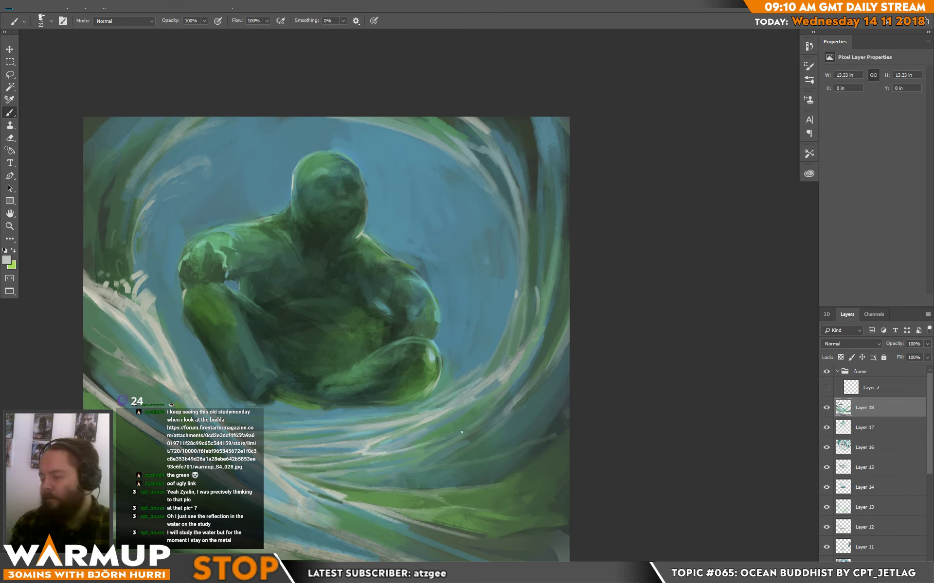
drag(461, 433, 444, 455)
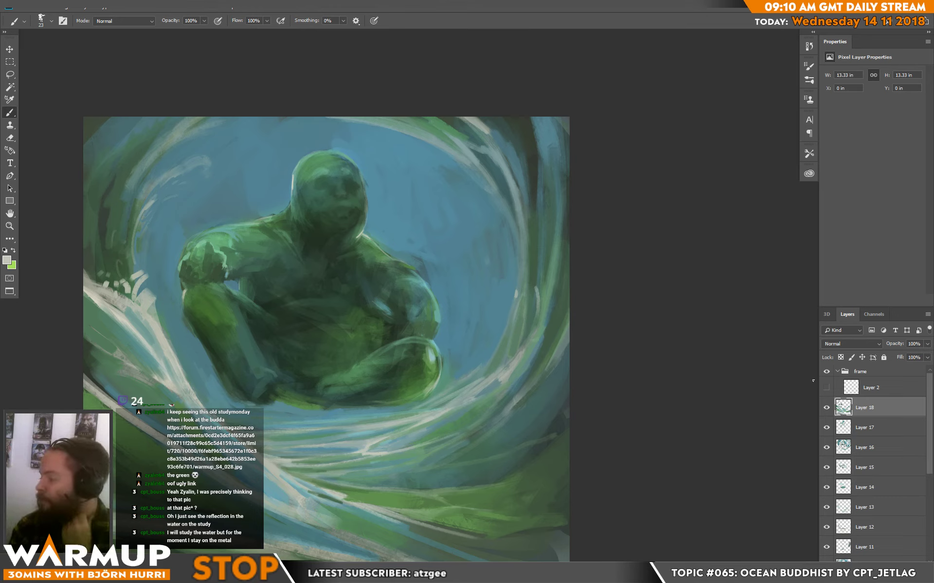
Step: Show Layer 2 in the frame group and invert its guide lines to orange-red
click(826, 387)
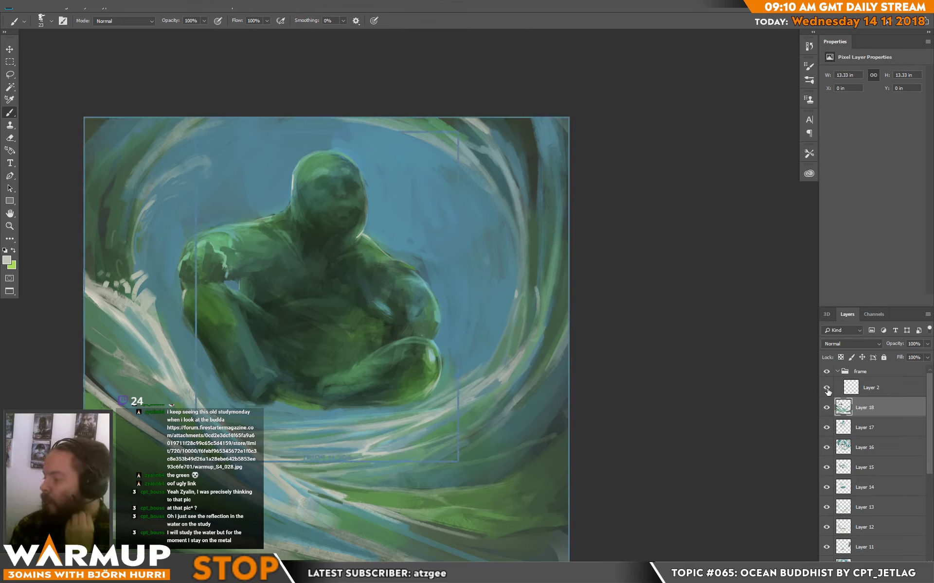
click(874, 388)
key(ctrl+i)
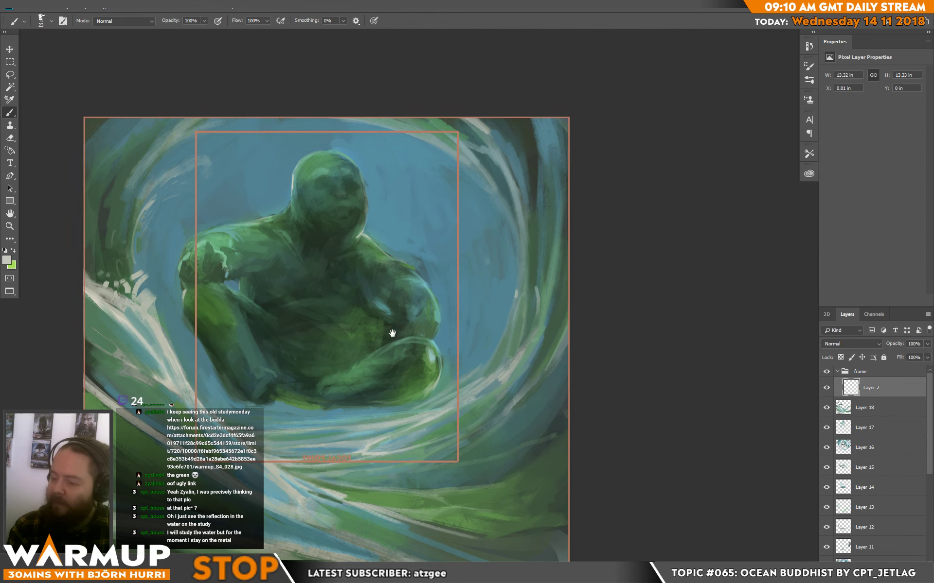
drag(313, 370, 413, 266)
drag(543, 270, 536, 317)
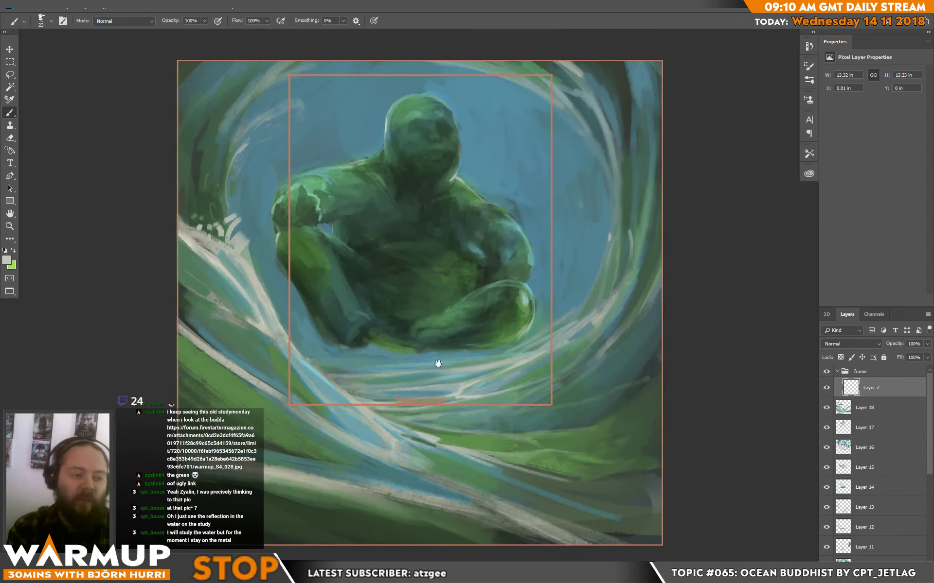
Step: Duplicate the painting layers from Layer 18 downward and merge the copies into a single layer
click(870, 411)
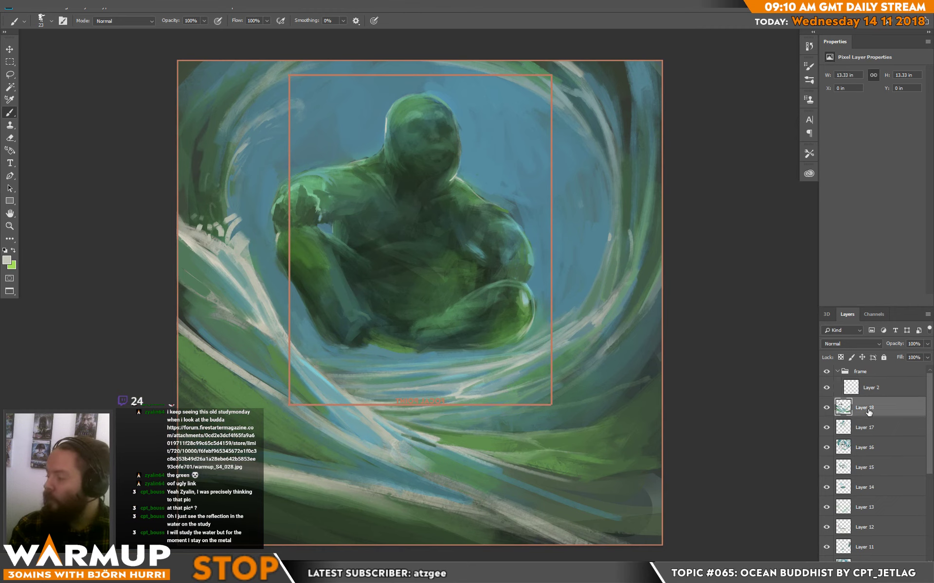
scroll(871, 413, down, 5)
shift+click(861, 537)
shift+click(866, 558)
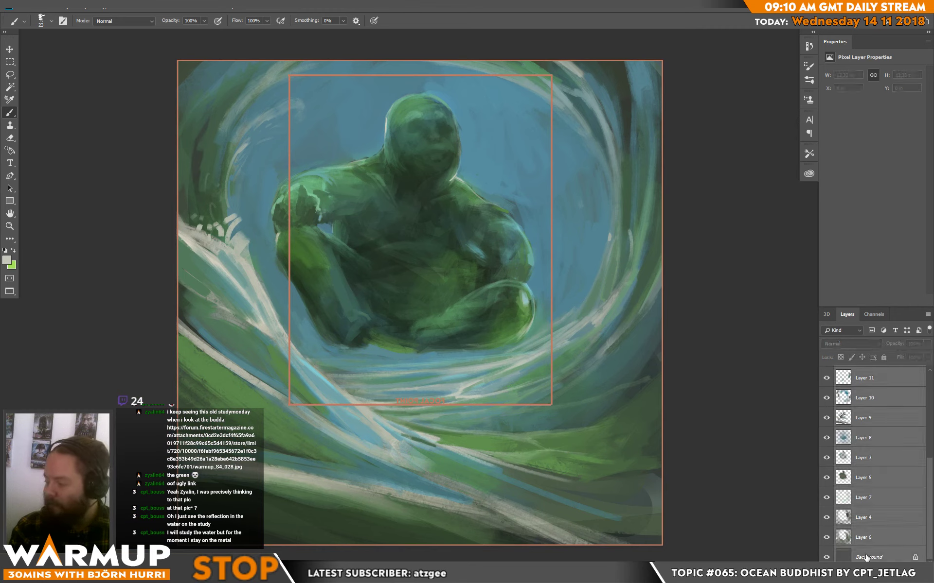
key(ctrl+j)
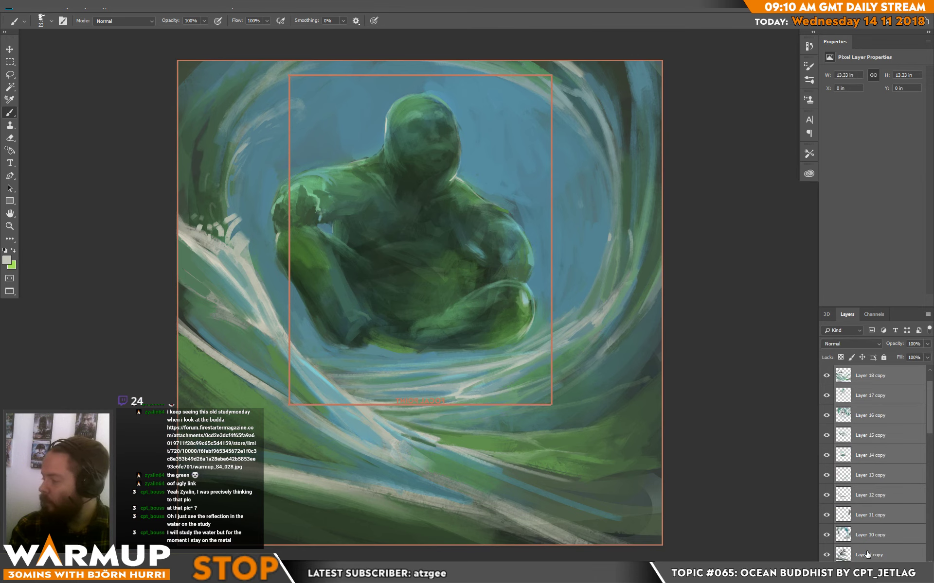
key(ctrl+e)
Step: Group the original painting layers from Layer 18 to Layer 6 and make the merged copy the active layer
click(871, 395)
scroll(875, 422, down, 5)
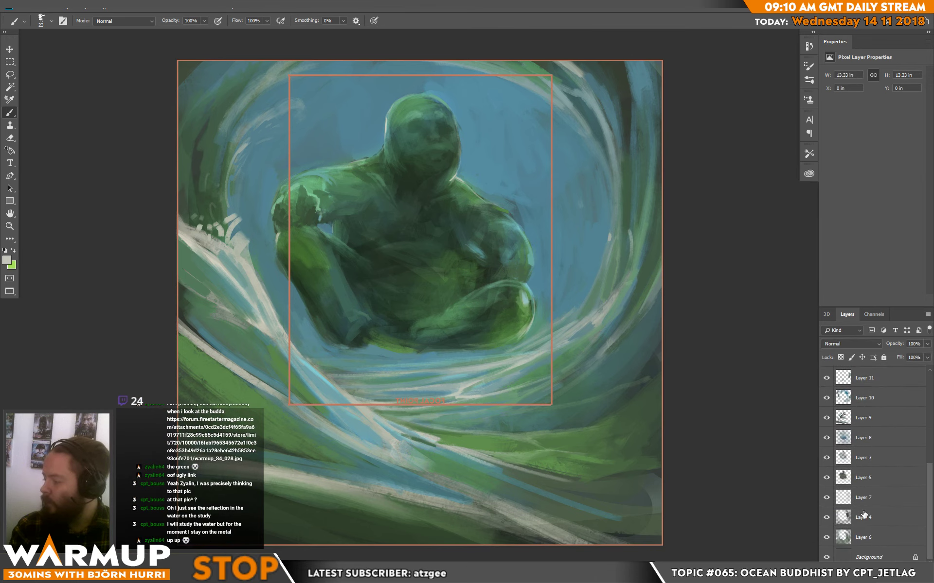
shift+click(856, 535)
key(ctrl+g)
click(862, 411)
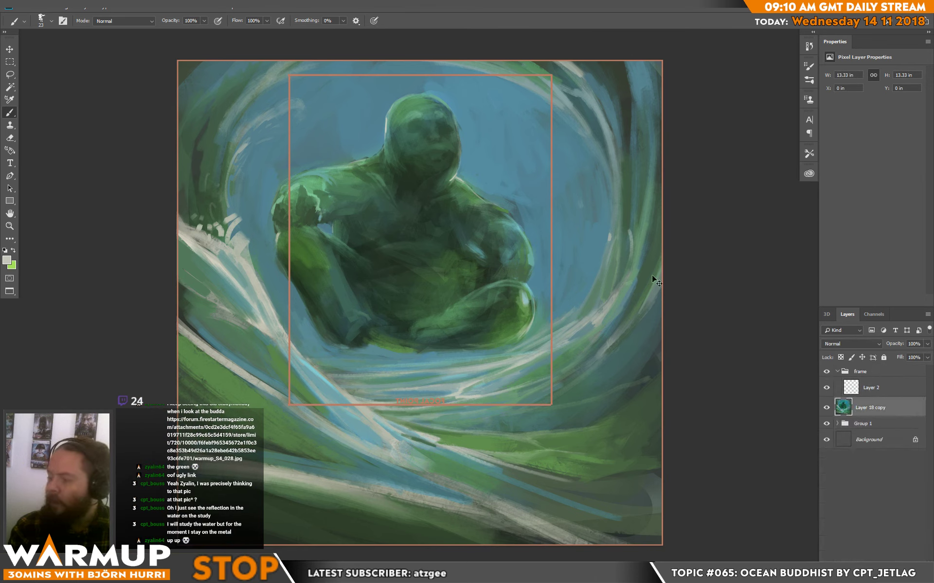
Step: Shrink the merged copy, rotate it 1.83° and position it so the whole figure sits inside the inner focal frame
key(ctrl+t)
drag(669, 68, 642, 97)
drag(727, 106, 731, 113)
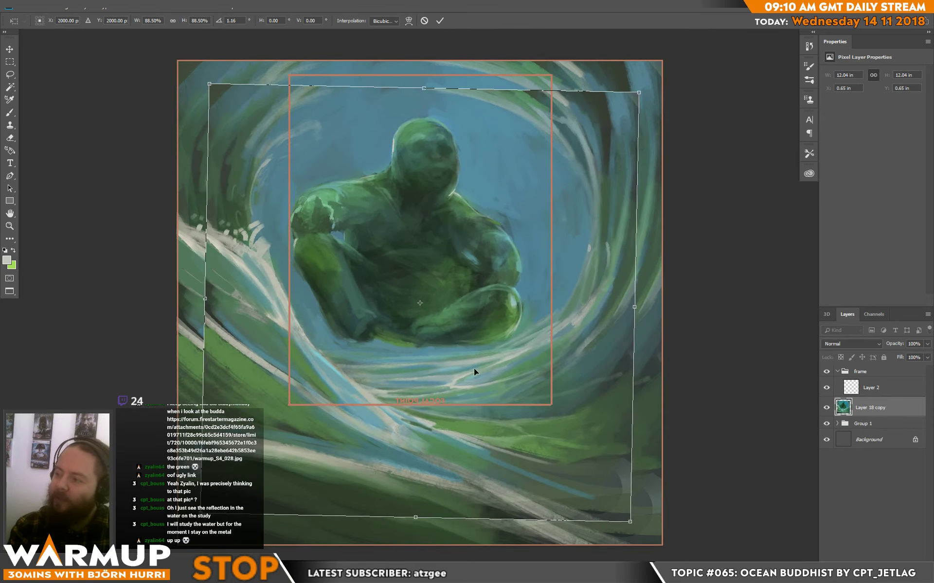
drag(476, 368, 488, 355)
drag(795, 331, 795, 334)
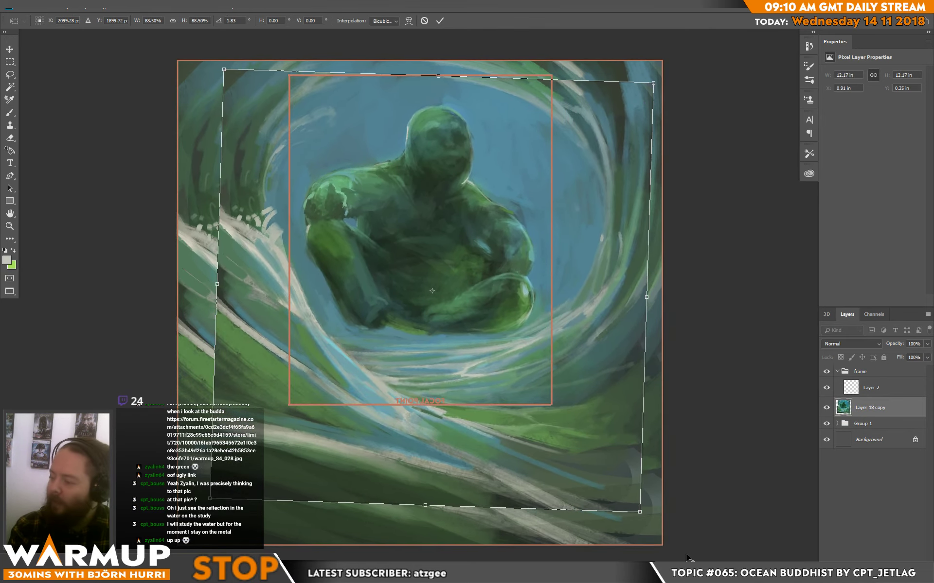
drag(640, 514, 518, 401)
key(Return)
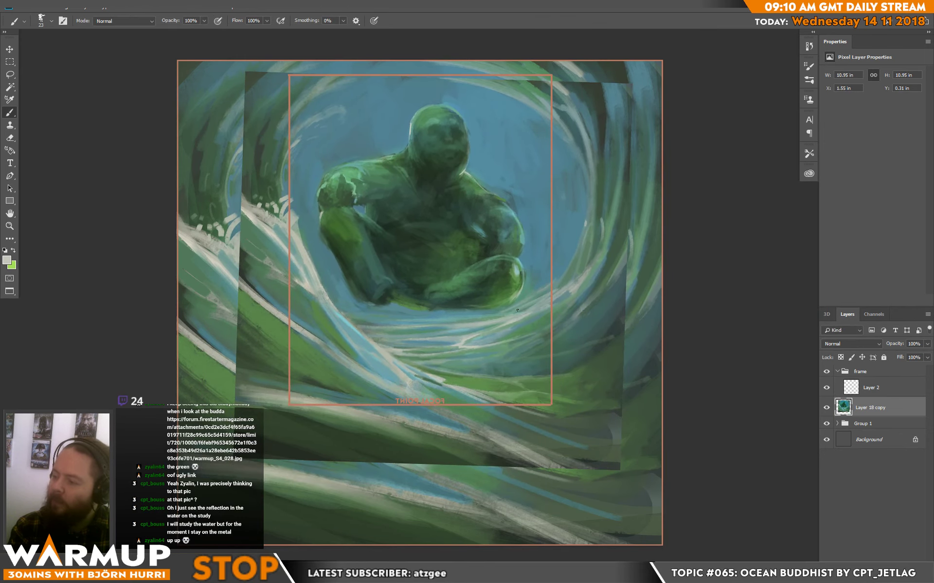
drag(510, 352, 510, 347)
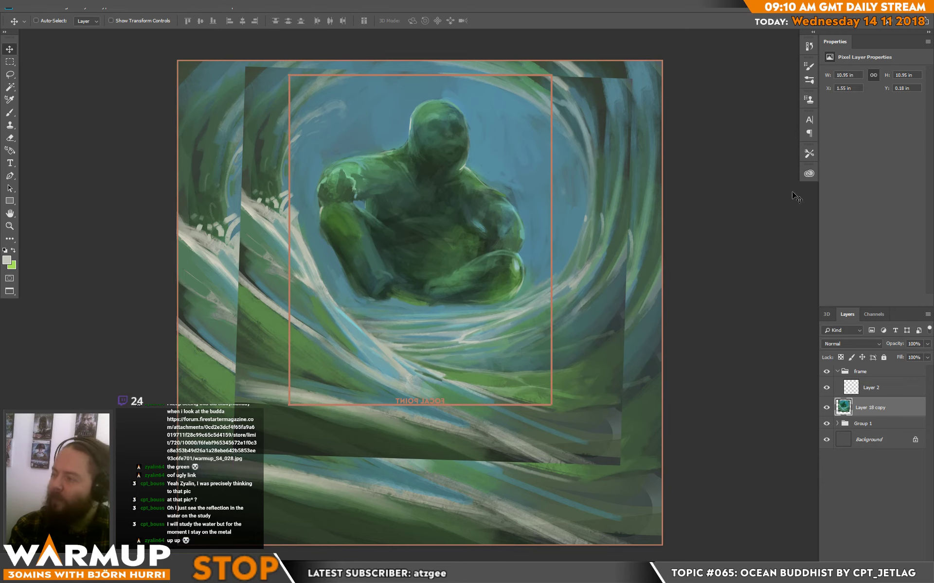
Step: Select the entire canvas area outside the inner focal frame with combined rectangular selections
key(m)
drag(689, 57, 551, 560)
drag(609, 558, 93, 280)
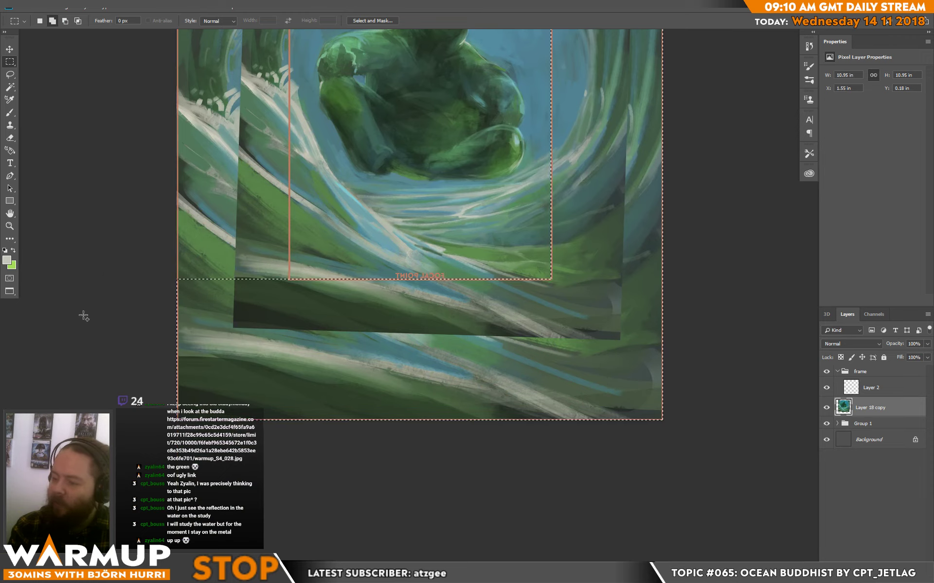
drag(117, 440, 699, 445)
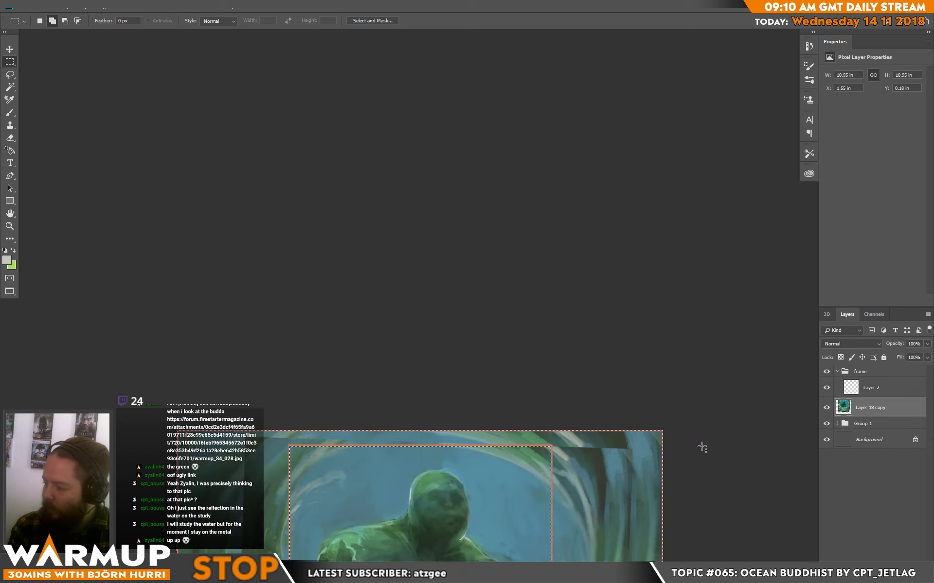
Step: Create a new layer, reset the colours to default and fill the selected border area with black
key(ctrl+shift+alt+n)
key(d)
key(x)
key(ctrl+BackSpace)
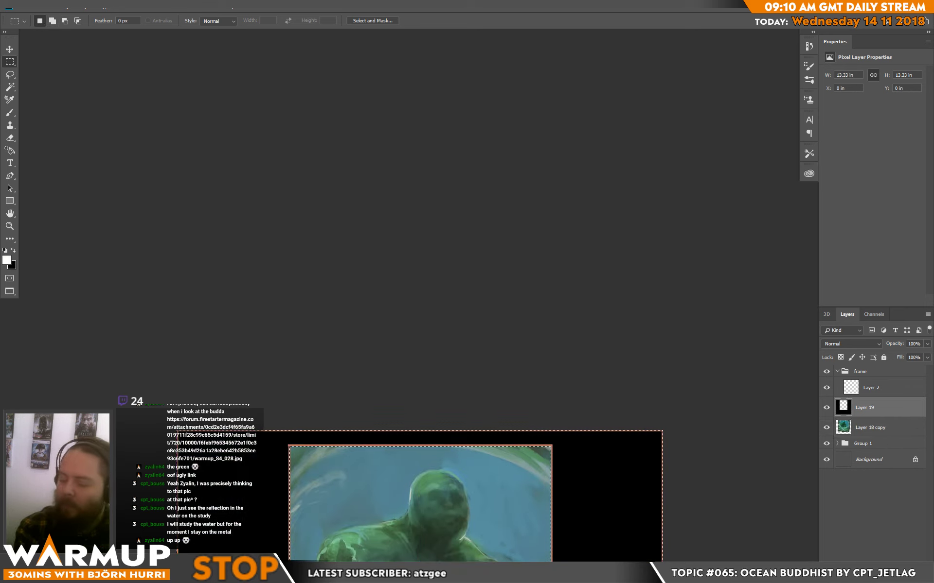
Step: Clear the selection and hide Layer 18 copy to compare the original composition inside the black border
key(ctrl+minus)
drag(484, 388, 484, 211)
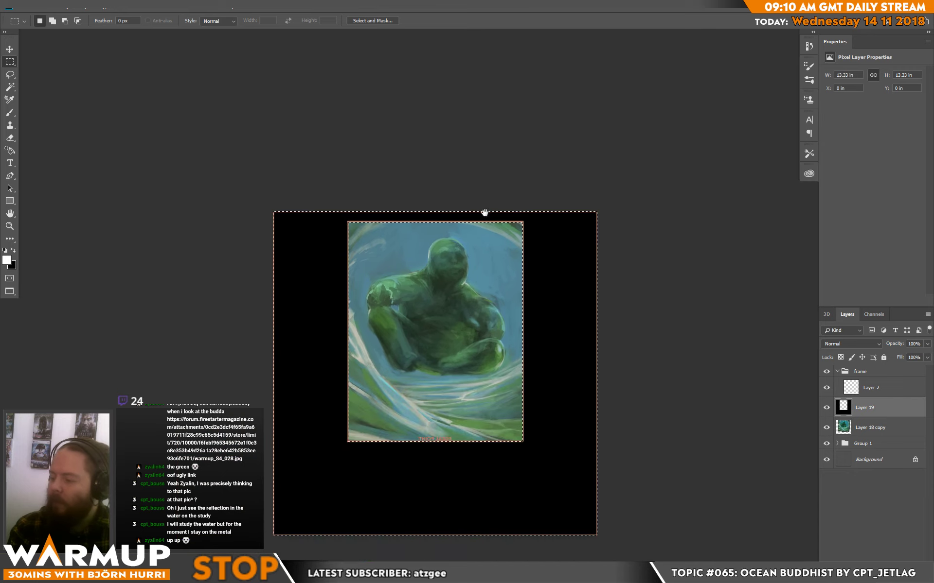
key(ctrl+d)
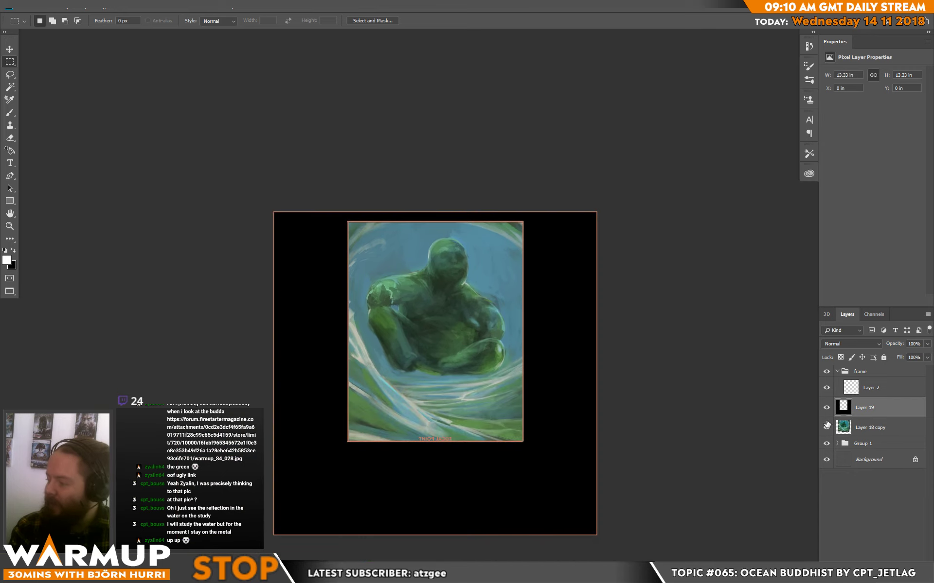
click(827, 427)
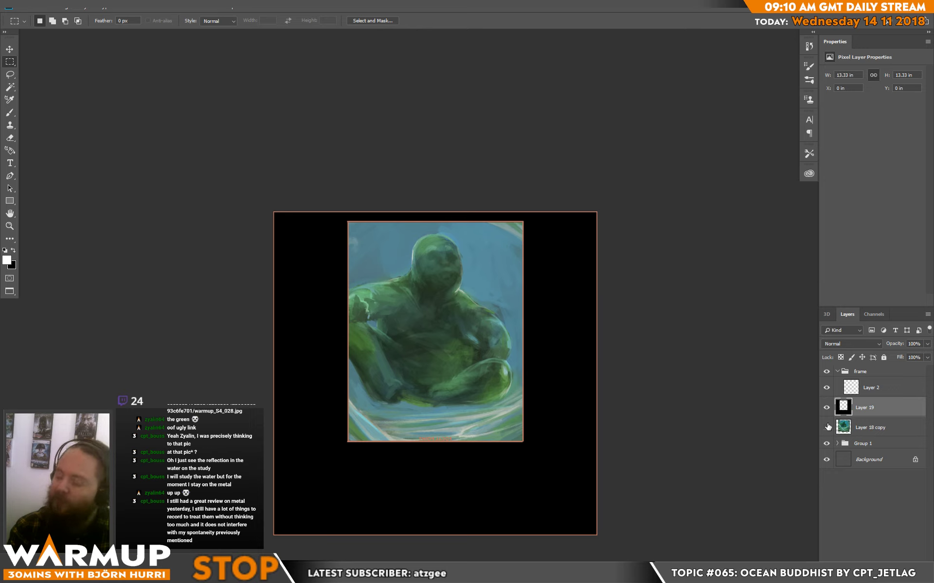
Step: Compare the smaller composition with the original by toggling Layer 18 copy, and hide Layer 19, Layer 18 copy and the frame outlines on Layer 2
click(826, 427)
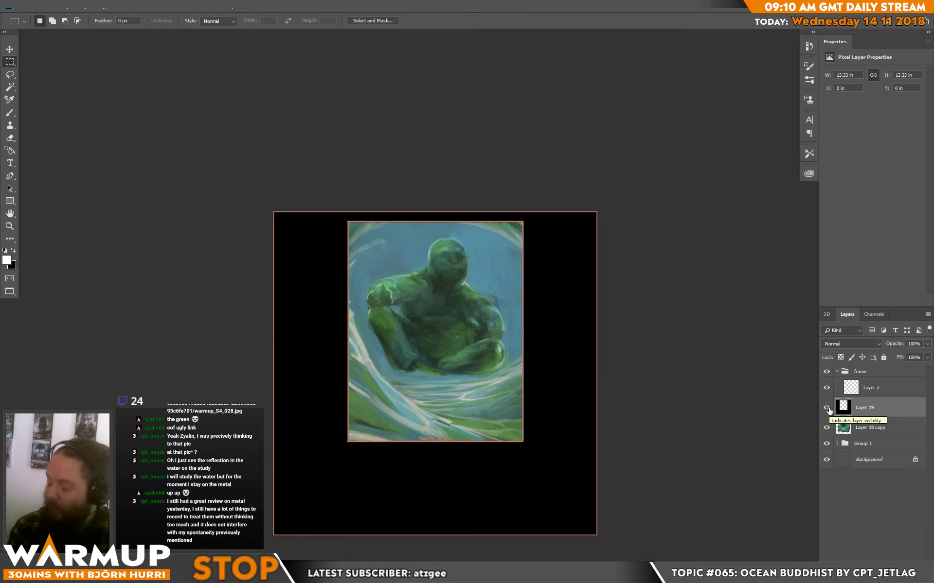
click(827, 409)
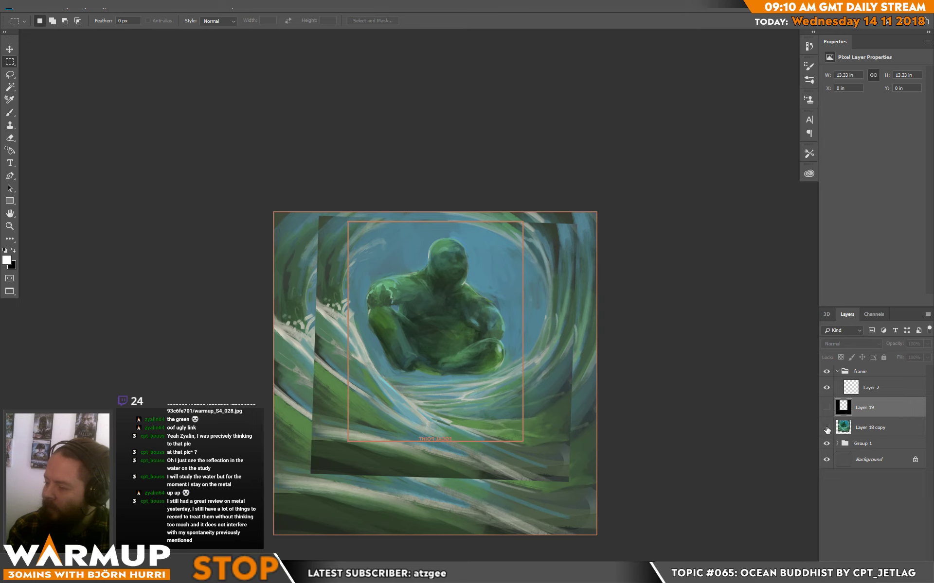
click(827, 428)
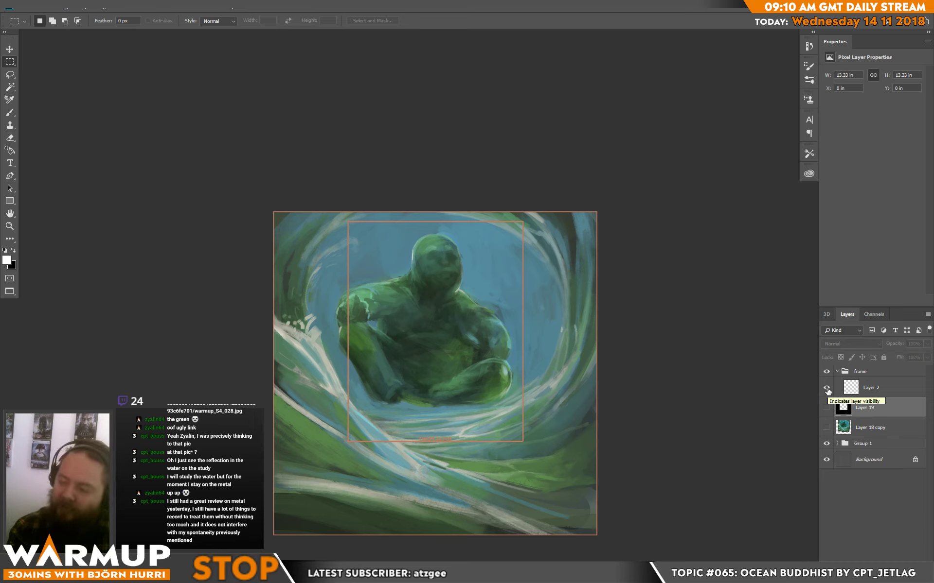
click(825, 428)
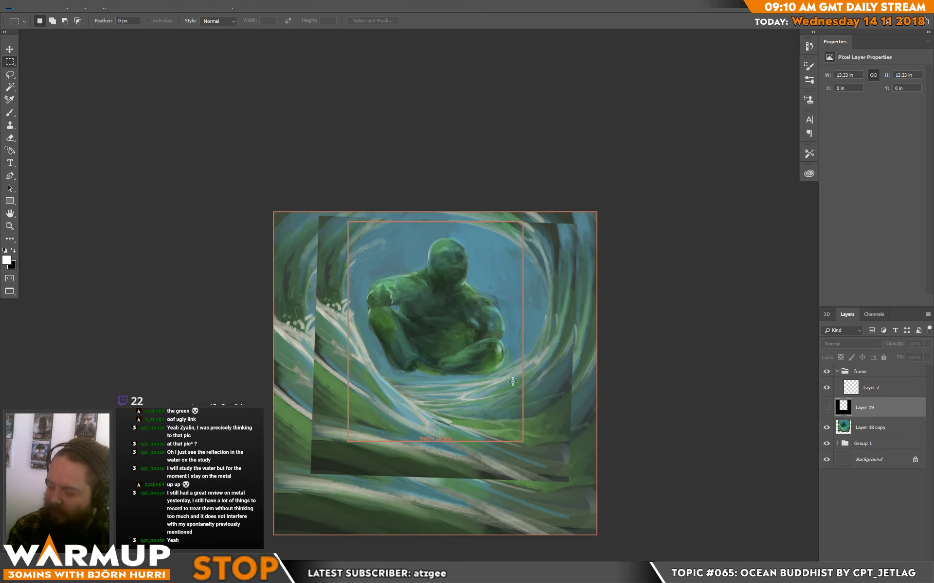
click(826, 428)
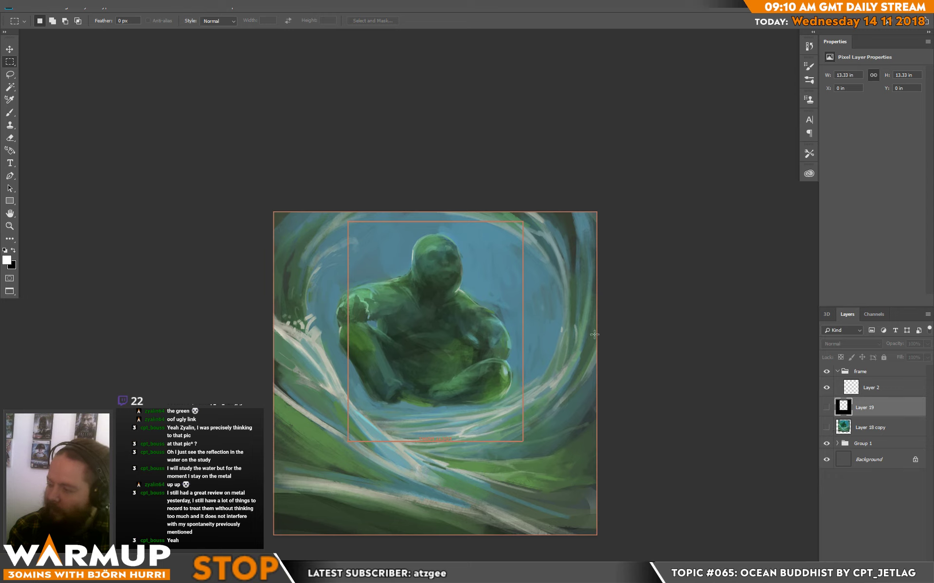
click(826, 388)
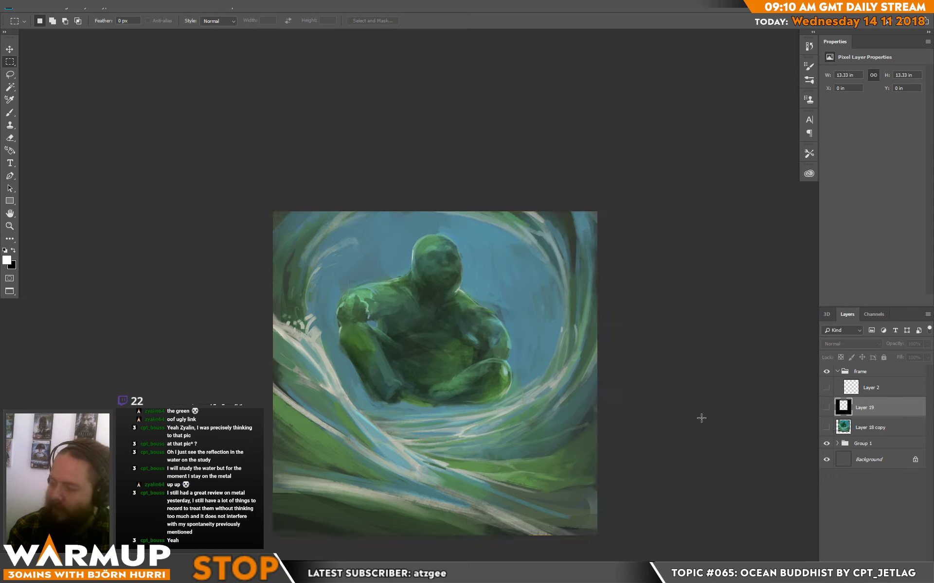